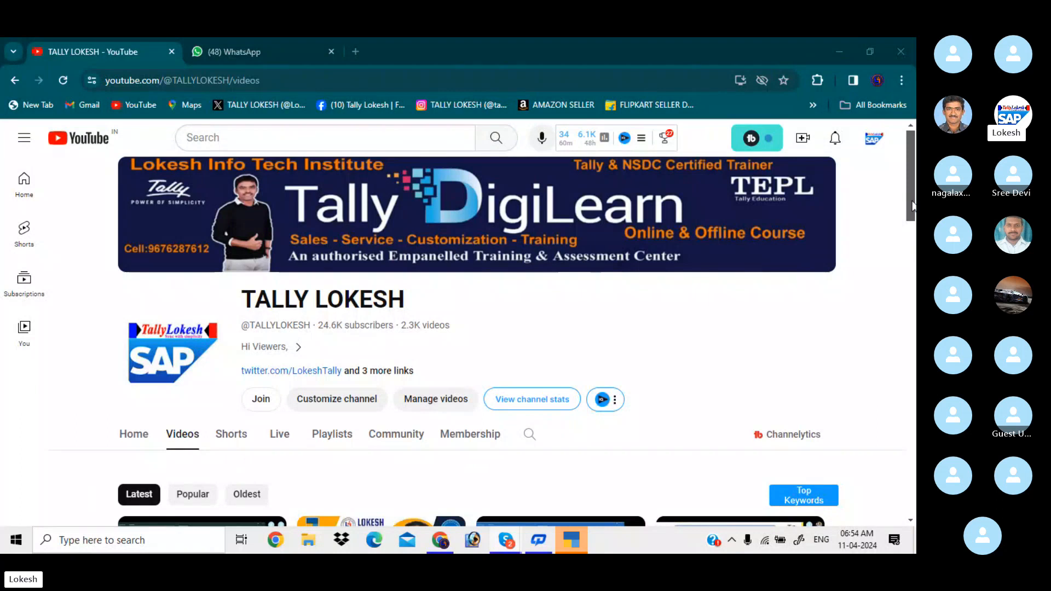
pyautogui.moveTo(906, 204)
pyautogui.mouseDown()
pyautogui.moveTo(913, 244)
pyautogui.moveTo(914, 193)
pyautogui.mouseUp()
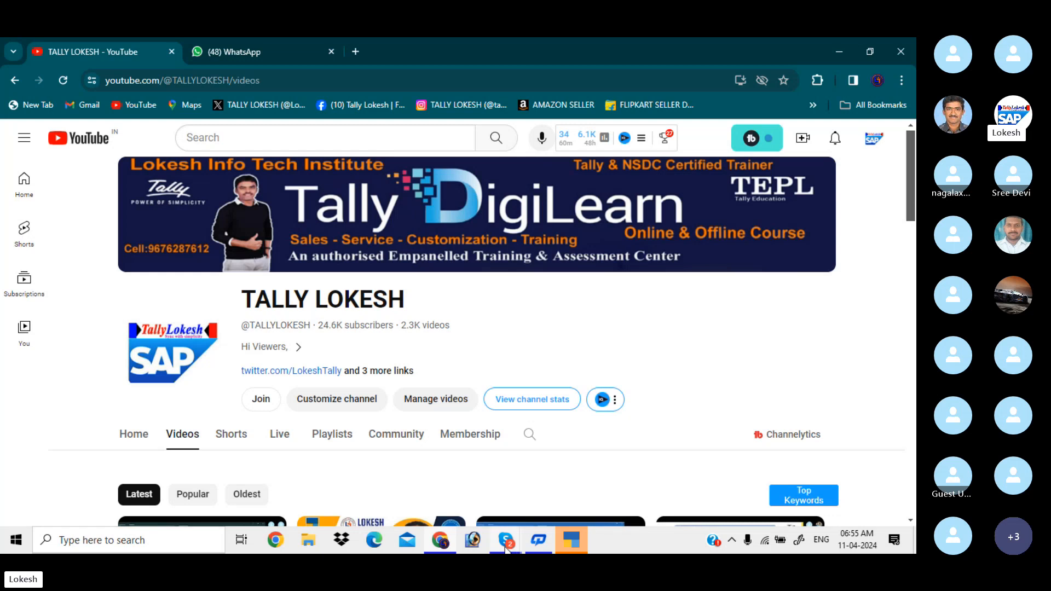
# Switch to the Skype call, dismiss the recording notice and mute the one unmuted attendee in the participants list
pyautogui.moveTo(507, 547)
pyautogui.click(507, 497)
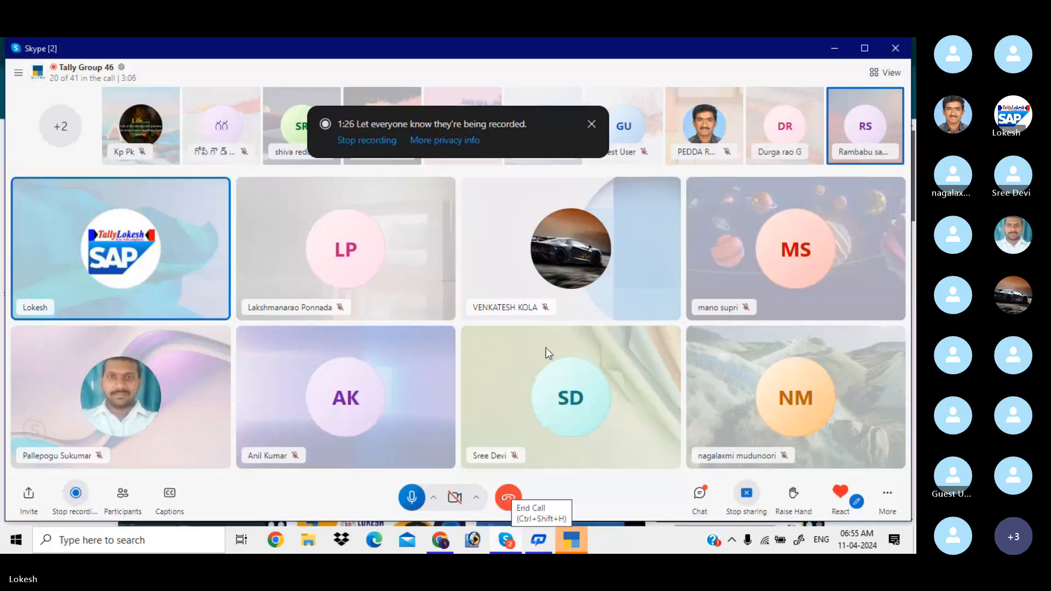
pyautogui.click(593, 124)
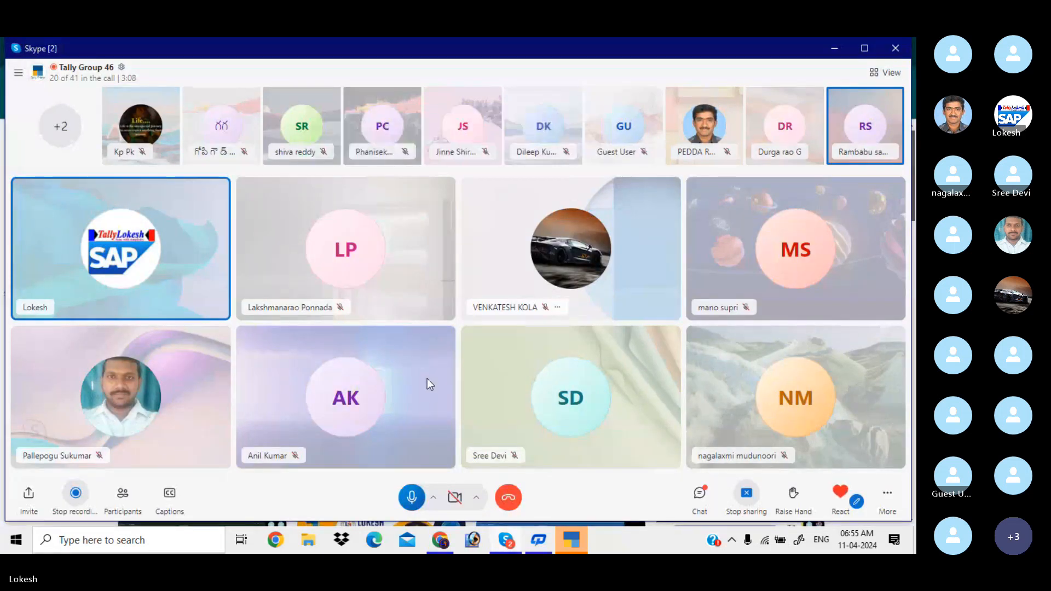
pyautogui.click(123, 496)
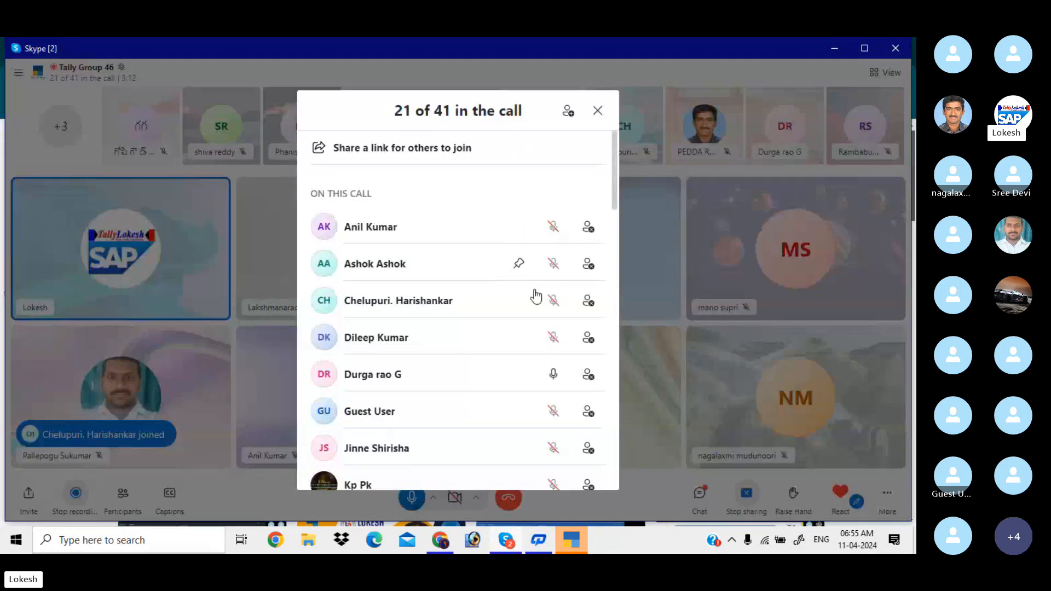
pyautogui.click(554, 377)
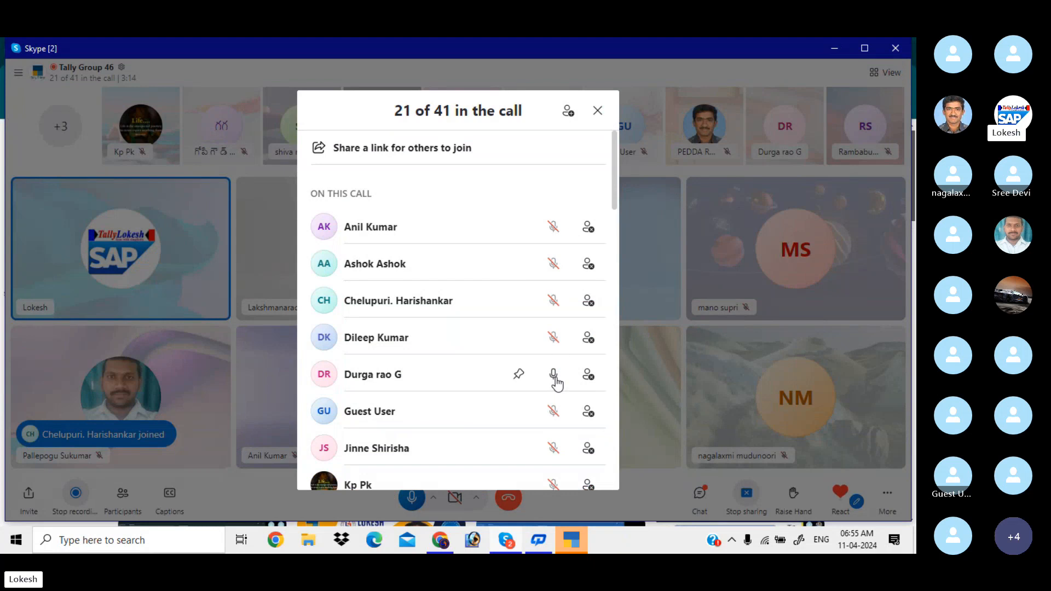
pyautogui.moveTo(615, 190); pyautogui.dragTo(594, 185)
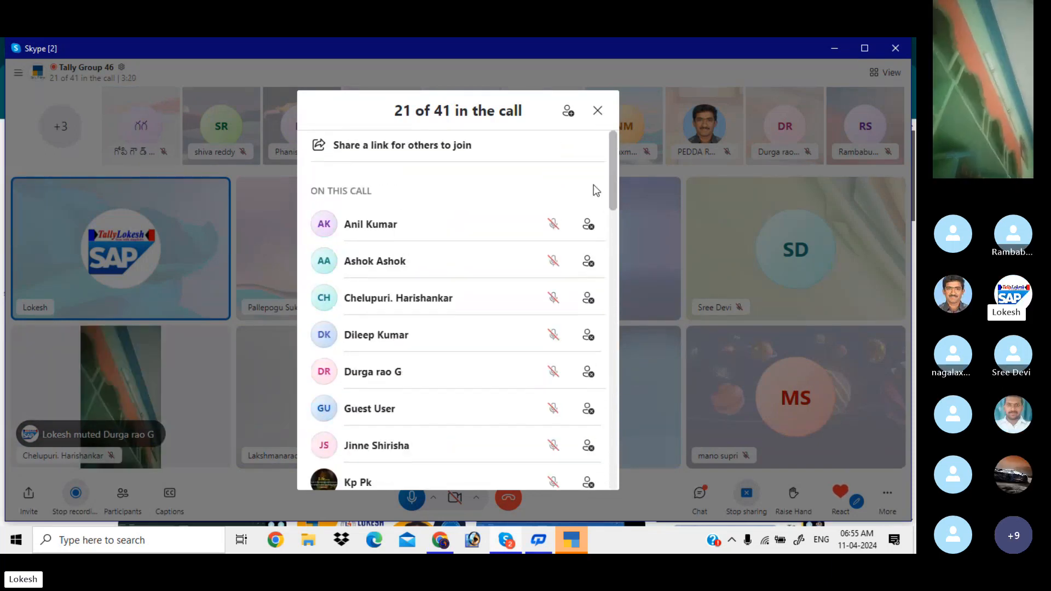
pyautogui.click(596, 111)
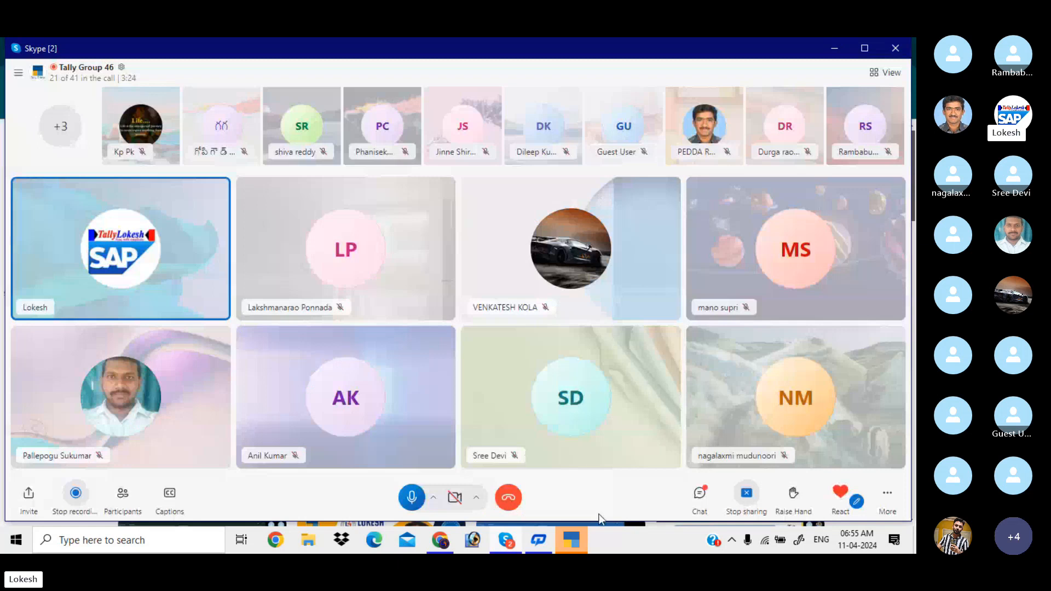
# Switch to TallyPrime and shut the company Cost Centers and Cost Categories
pyautogui.click(583, 541)
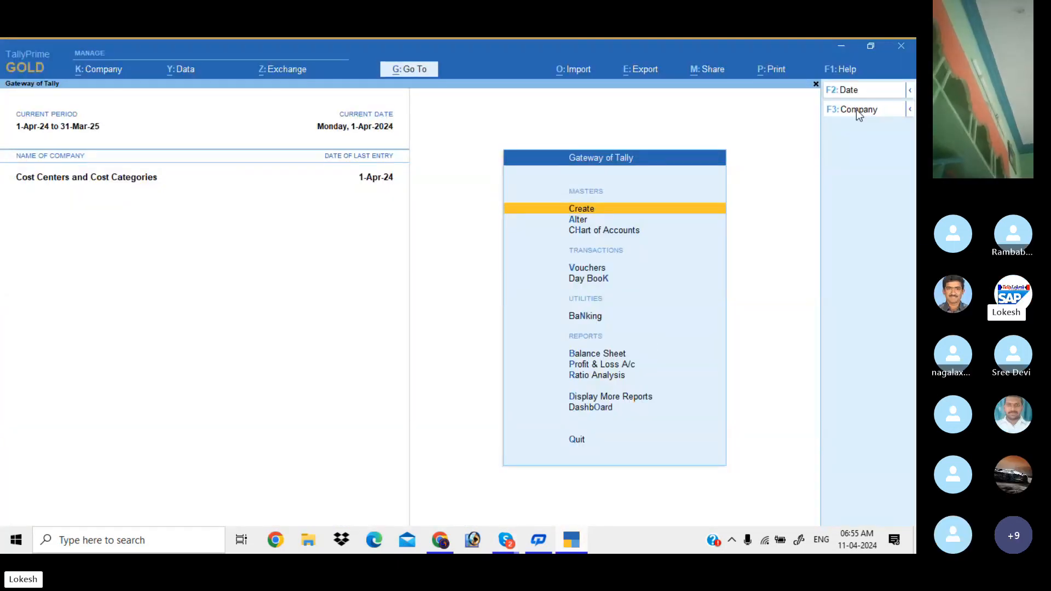
pyautogui.click(855, 109)
pyautogui.press('Up')
pyautogui.press('Return')
pyautogui.press('Return')
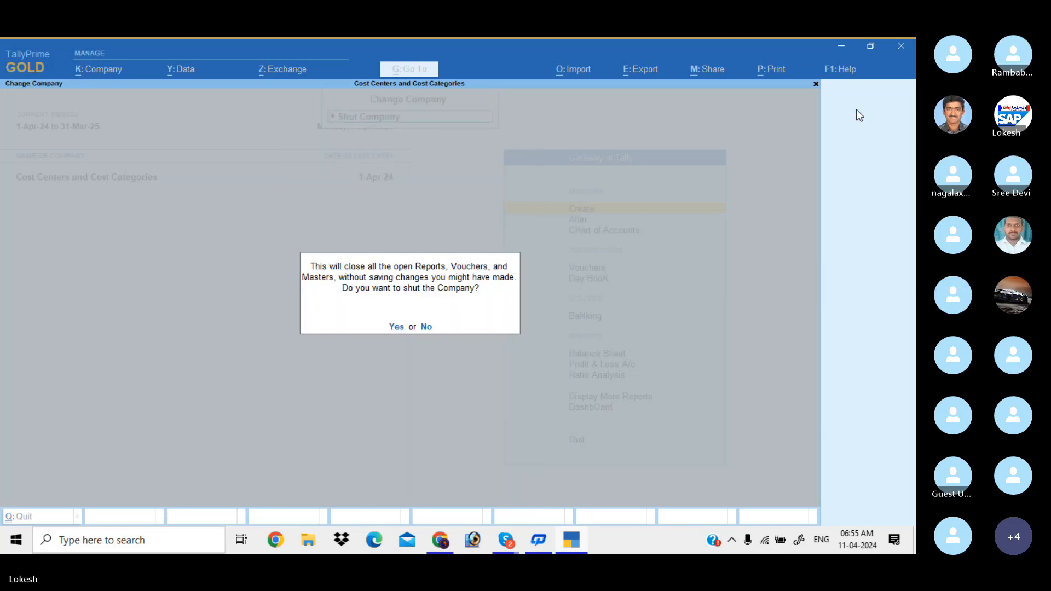
pyautogui.press('y')
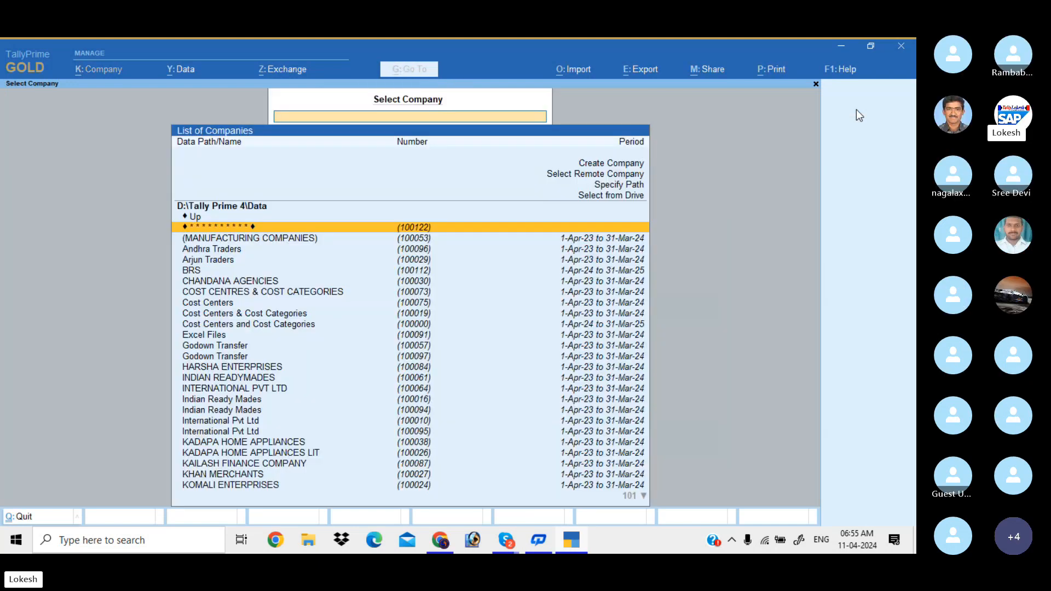
pyautogui.click(447, 540)
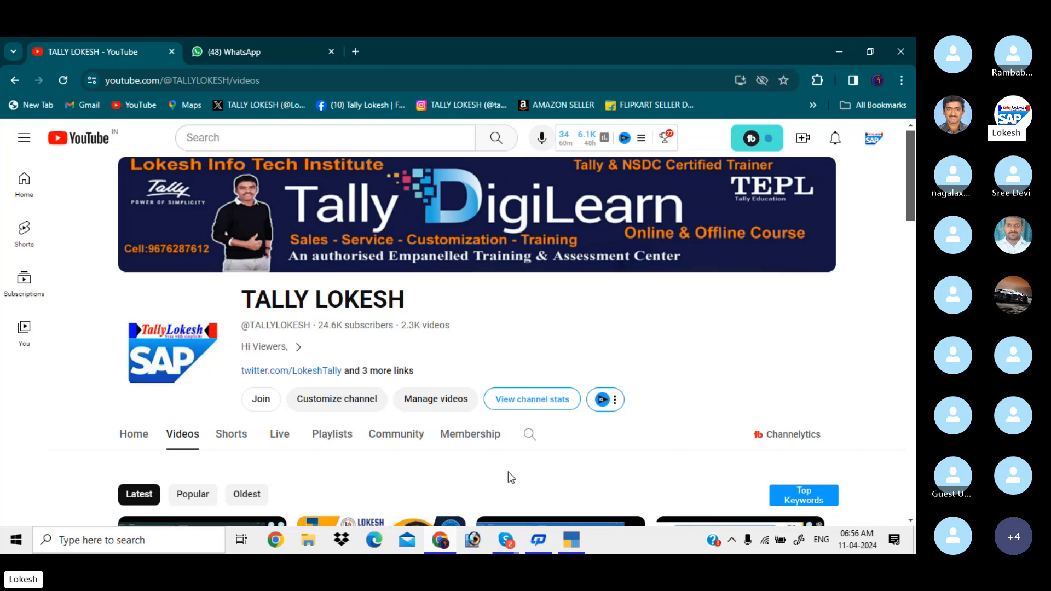
pyautogui.click(572, 541)
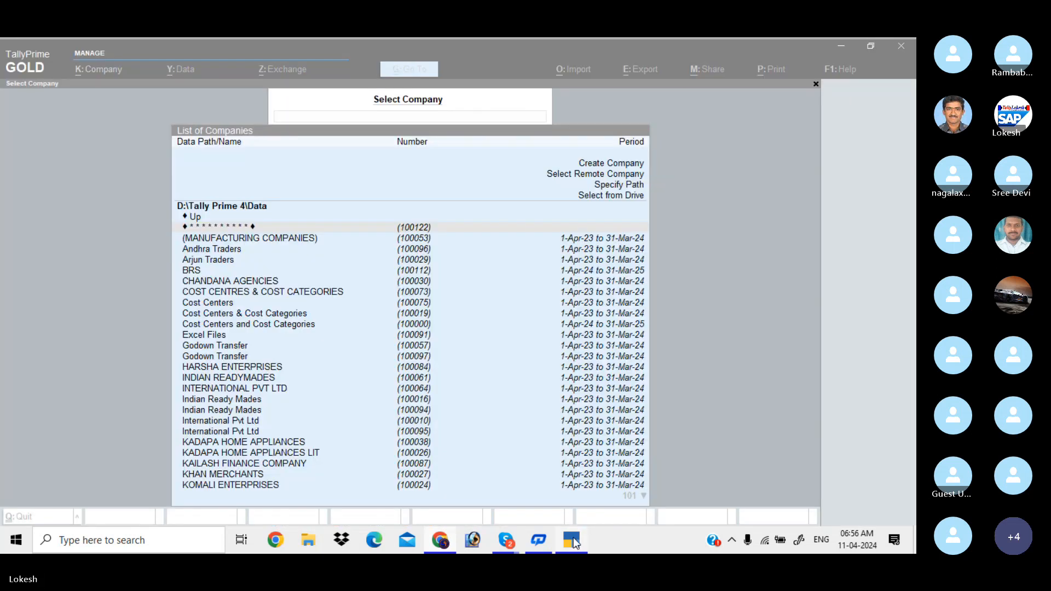
# Start creating a new company named Sriya Trading Company, keeping the same mailing name and a blank address
pyautogui.press('Up')
pyautogui.press('Up')
pyautogui.press('Up')
pyautogui.press('Up')
pyautogui.press('Up')
pyautogui.press('Return')
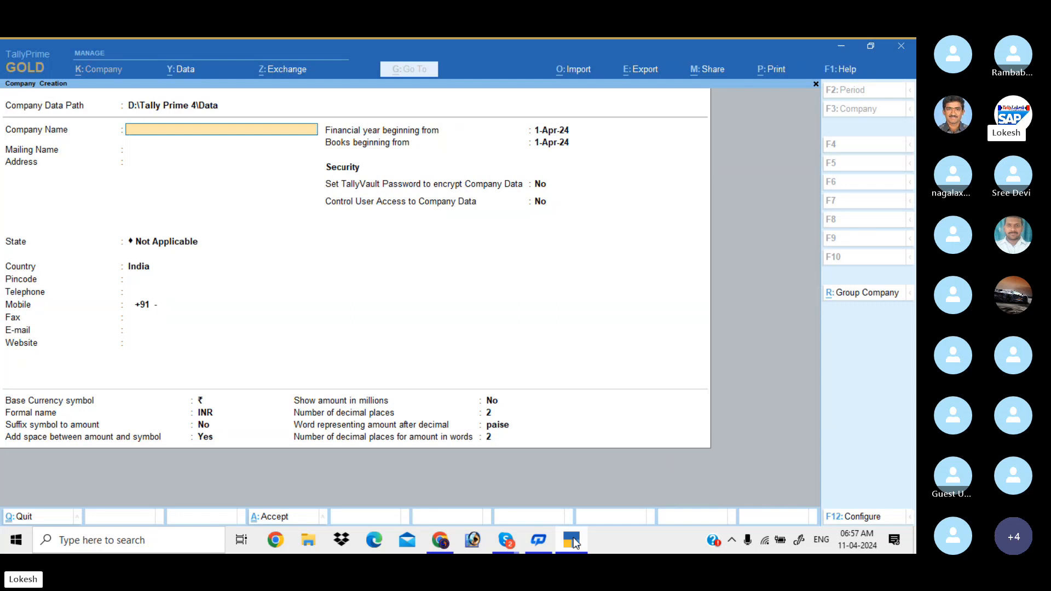
pyautogui.write('Sriya Trading Co')
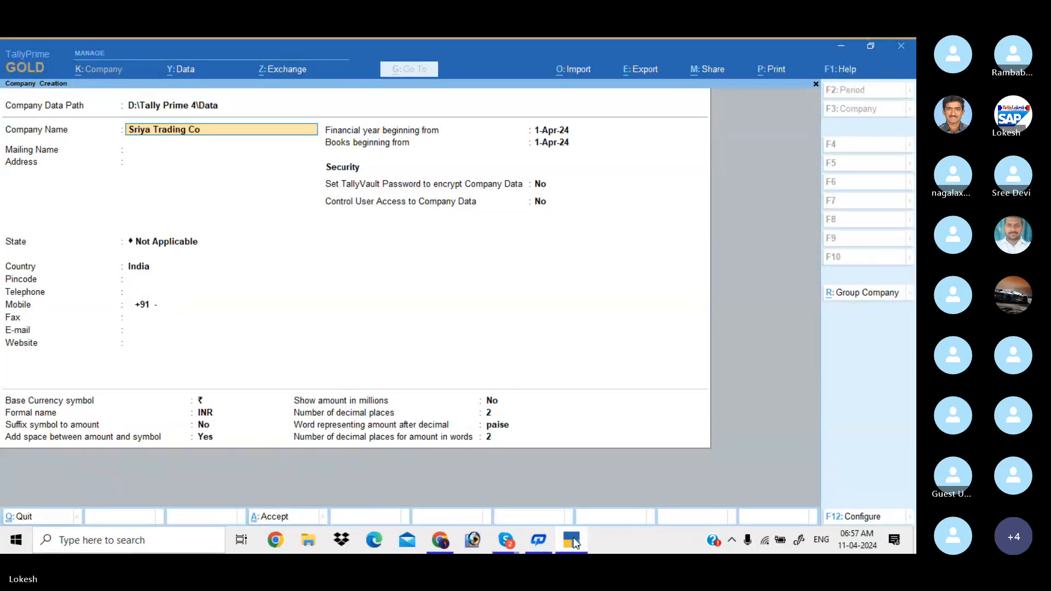
pyautogui.write('mpany')
pyautogui.press('Return')
pyautogui.press('Return')
pyautogui.press('Return')
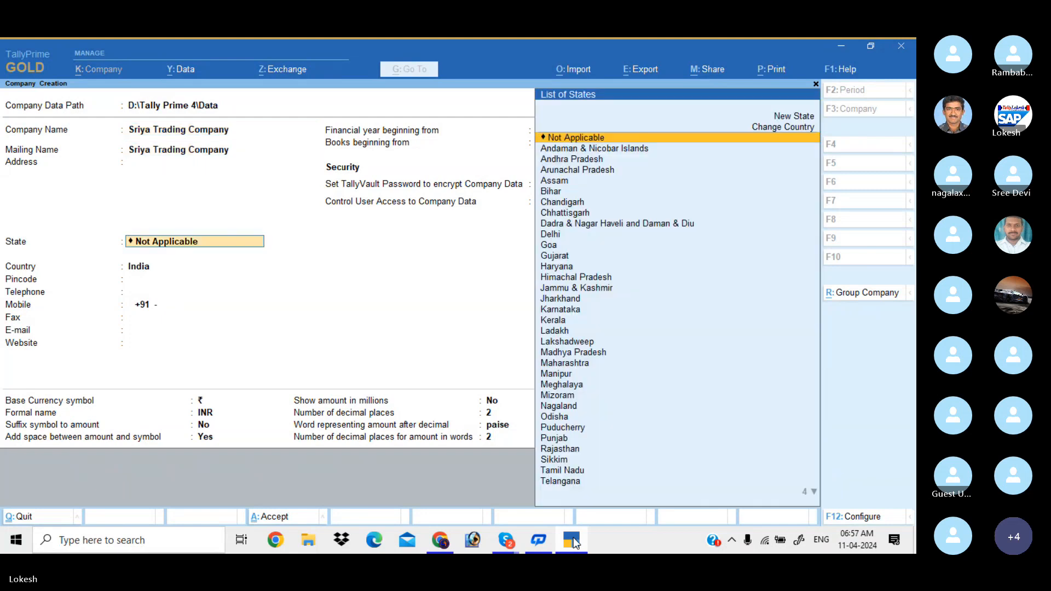
# Set the company's state to Andhra Pradesh and leave the pincode and contact details blank
pyautogui.press('Down')
pyautogui.press('Down')
pyautogui.press('Return')
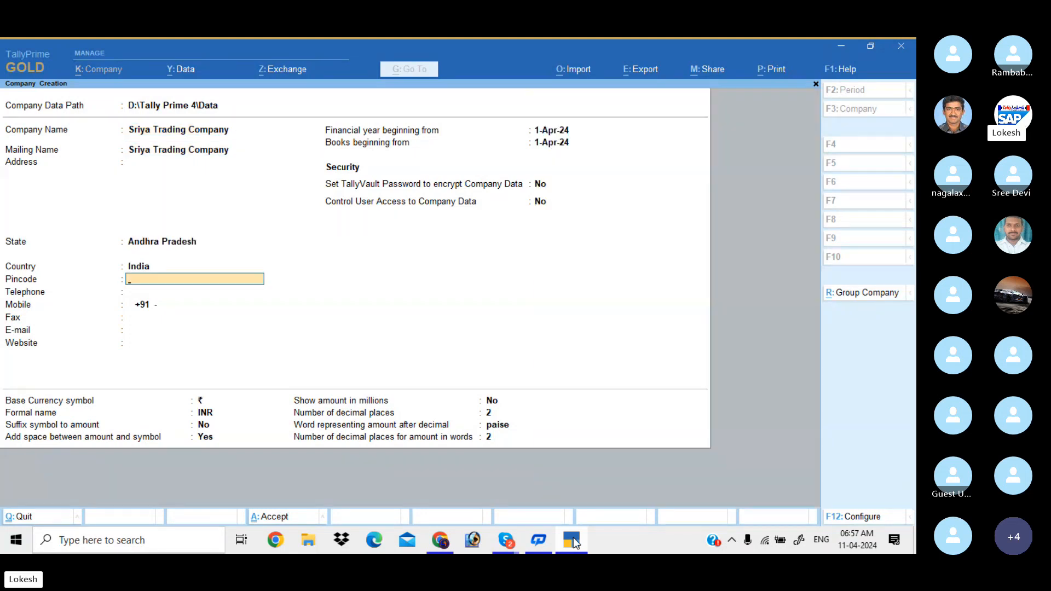
pyautogui.press('Return')
pyautogui.press('Return')
pyautogui.press('Return')
pyautogui.press('Return')
pyautogui.press('Return')
pyautogui.press('Return')
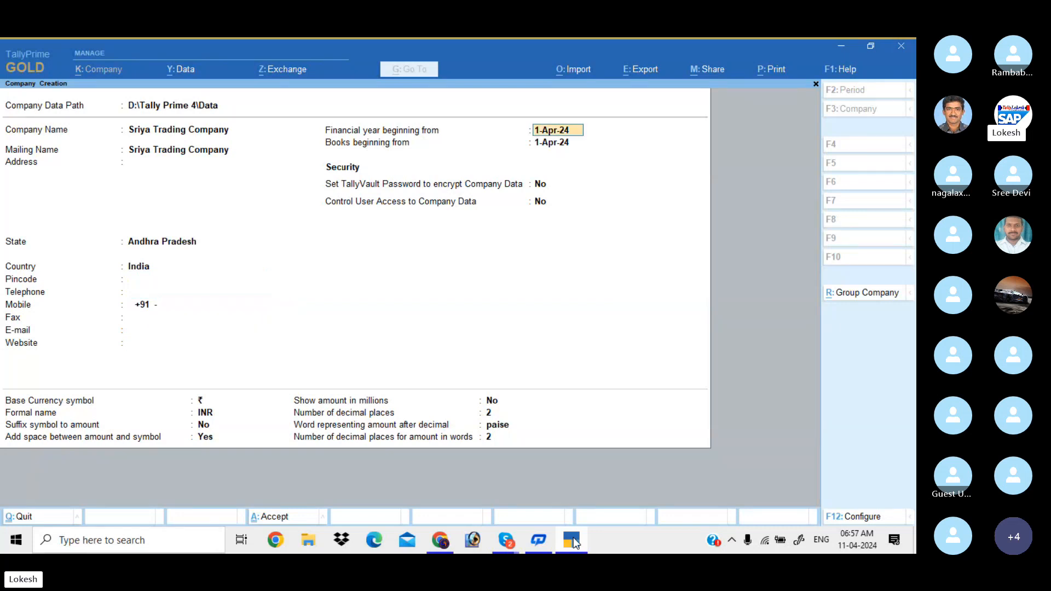
# Keep the 1-Apr-24 financial year and the default security and currency settings, and save the new company
pyautogui.press('Return')
pyautogui.press('Return')
pyautogui.press('Return')
pyautogui.press('Return')
pyautogui.press('Return')
pyautogui.press('Return')
pyautogui.press('Return')
pyautogui.press('Return')
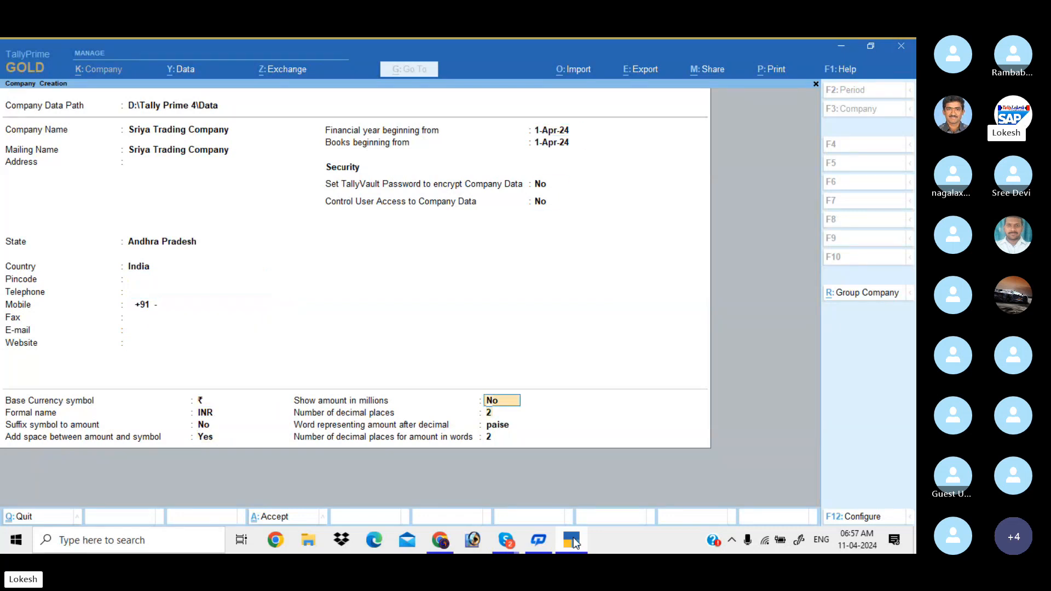
pyautogui.press('Return')
pyautogui.press('Return')
pyautogui.press('Return')
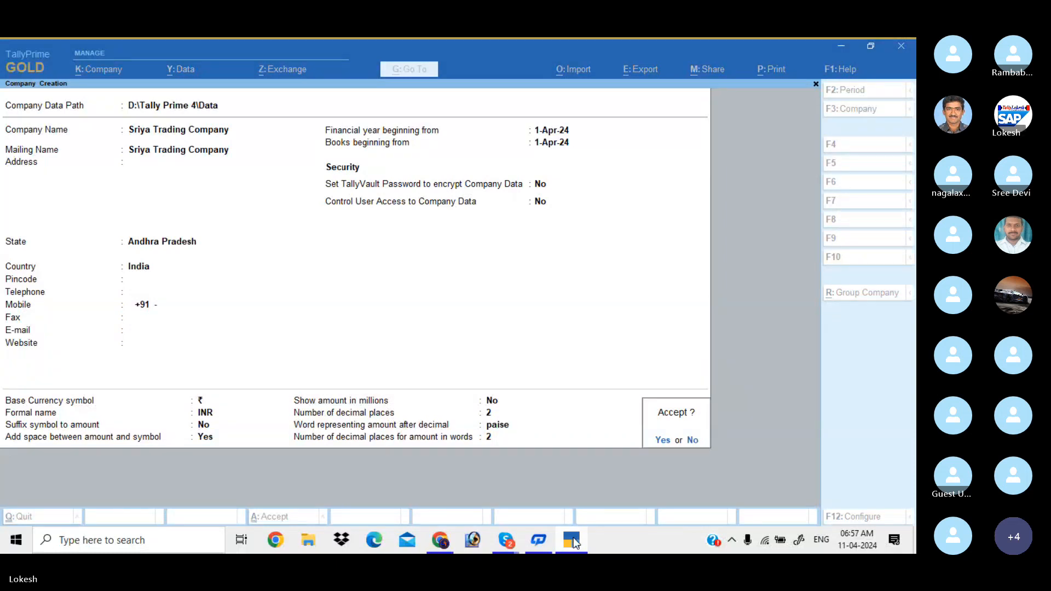
pyautogui.press('Return')
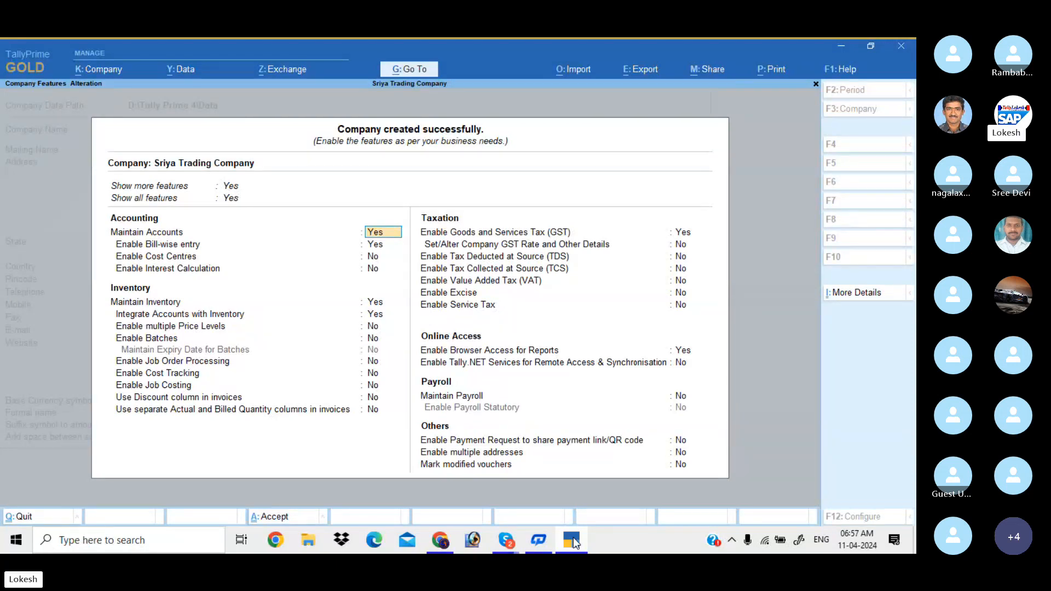
# Disable bill-wise entry in the company features, keeping the remaining accounting and inventory options at their defaults
pyautogui.press('Return')
pyautogui.write('n')
pyautogui.press('Return')
pyautogui.press('Return')
pyautogui.press('Return')
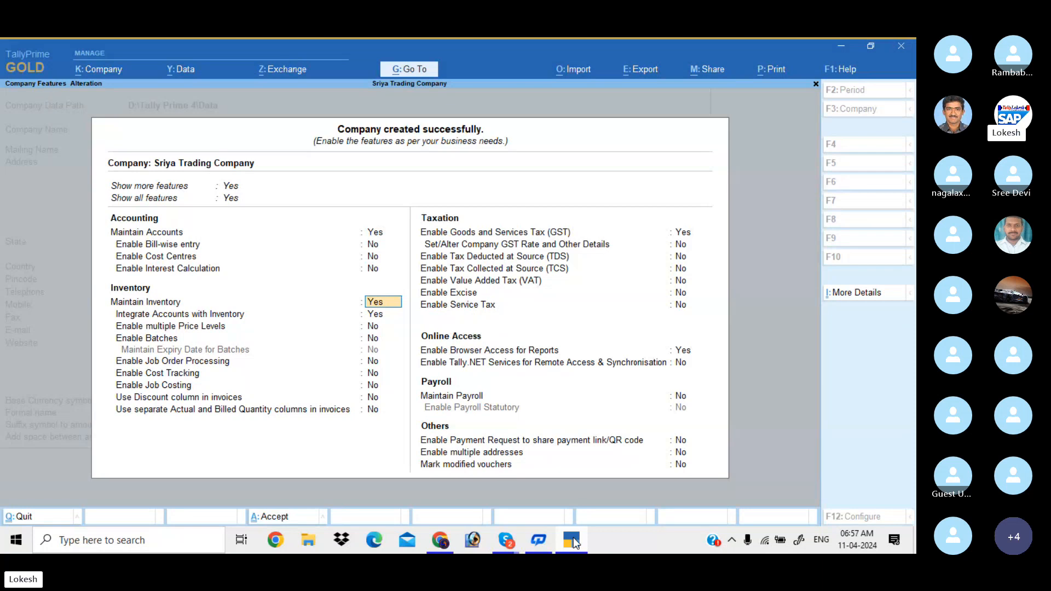
pyautogui.press('Return')
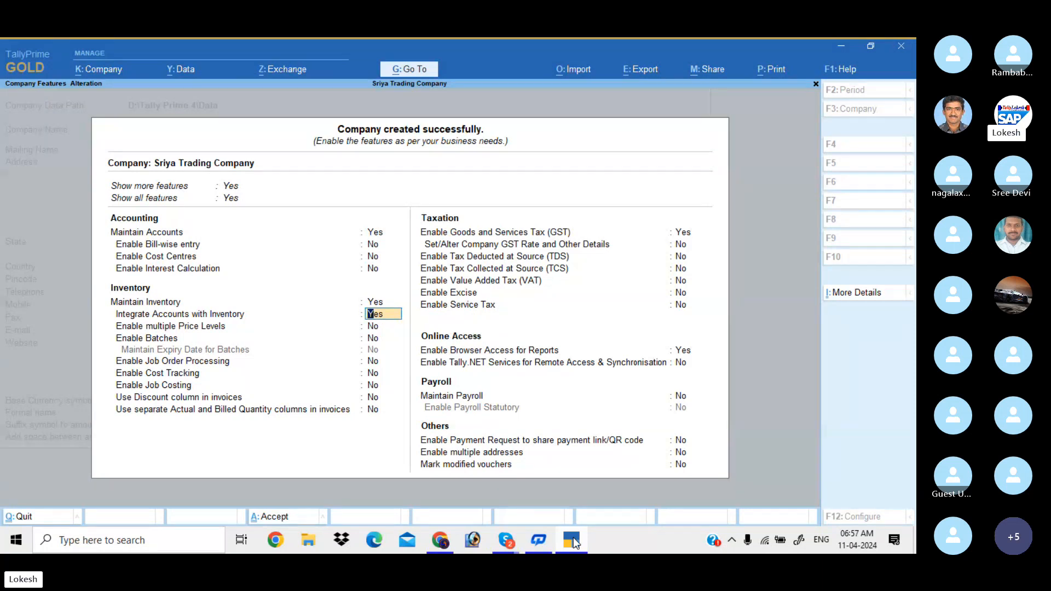
pyautogui.press('Return')
pyautogui.press('Return')
pyautogui.press('Return')
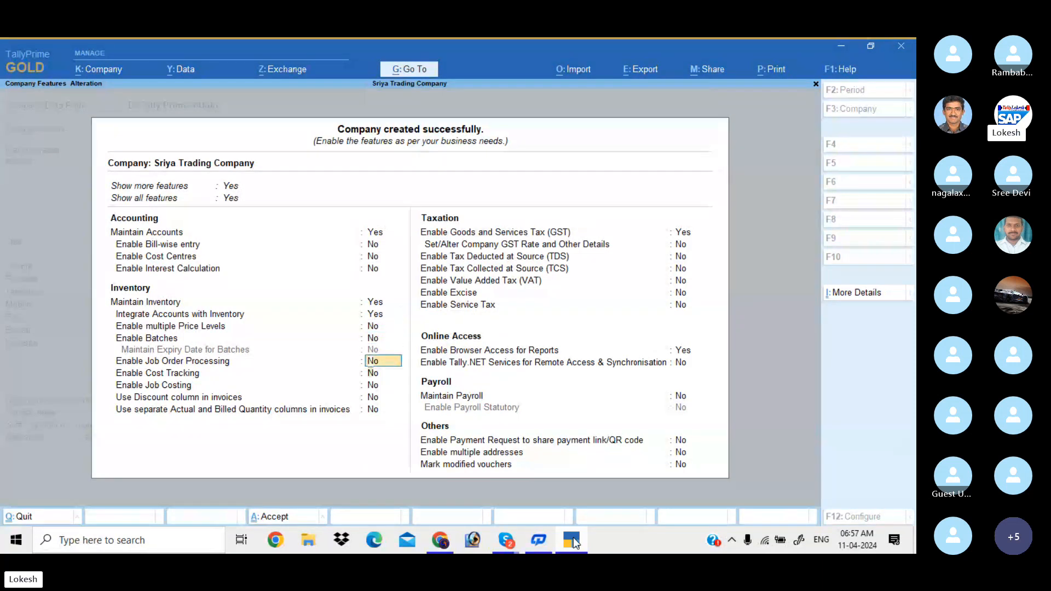
pyautogui.press('Return')
pyautogui.press('Return')
pyautogui.press('Return')
pyautogui.press('Return')
pyautogui.press('Return')
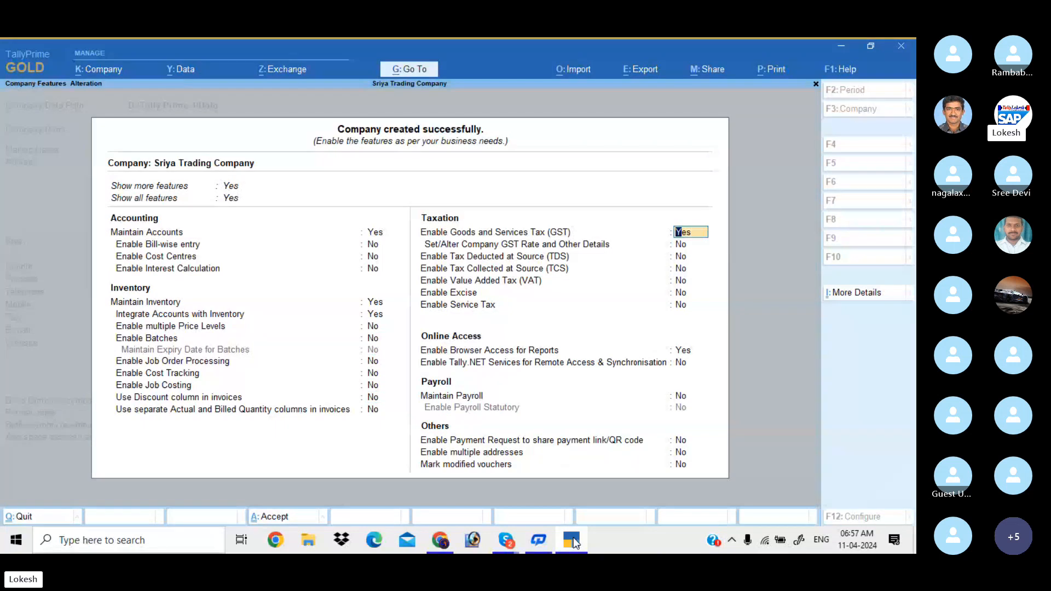
# Disable Goods and Services Tax (GST) and browser access for reports, and save the company features
pyautogui.press('n')
pyautogui.press('Return')
pyautogui.press('Return')
pyautogui.press('Return')
pyautogui.press('Return')
pyautogui.press('Return')
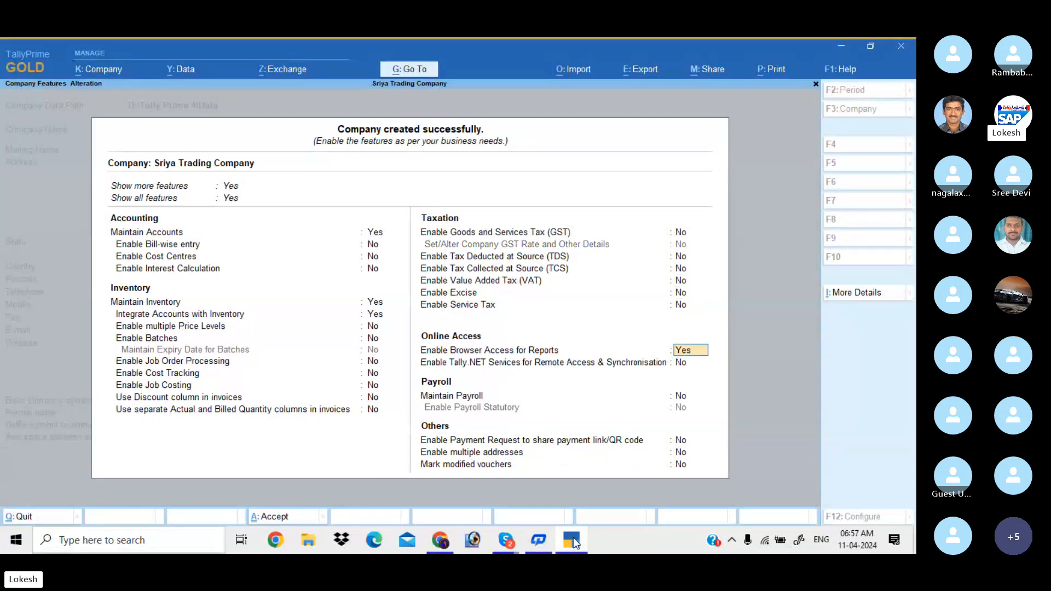
pyautogui.press('n')
pyautogui.press('Return')
pyautogui.press('Return')
pyautogui.press('Return')
pyautogui.press('Return')
pyautogui.press('Return')
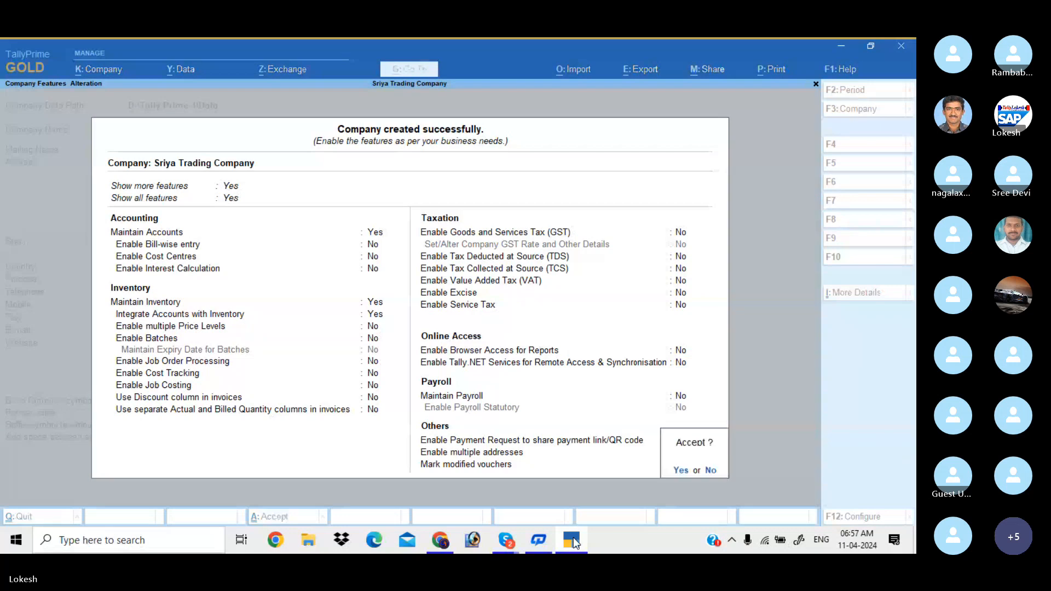
pyautogui.press('y')
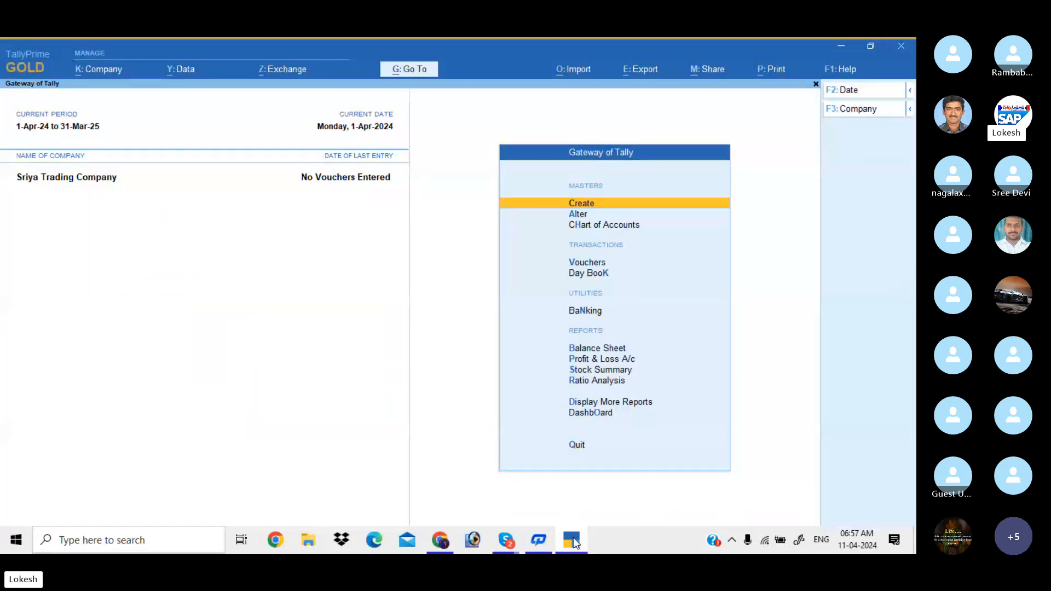
# Examine the groups and ledgers that are available for alteration in the new company
pyautogui.press('Down')
pyautogui.press('Return')
pyautogui.press('Return')
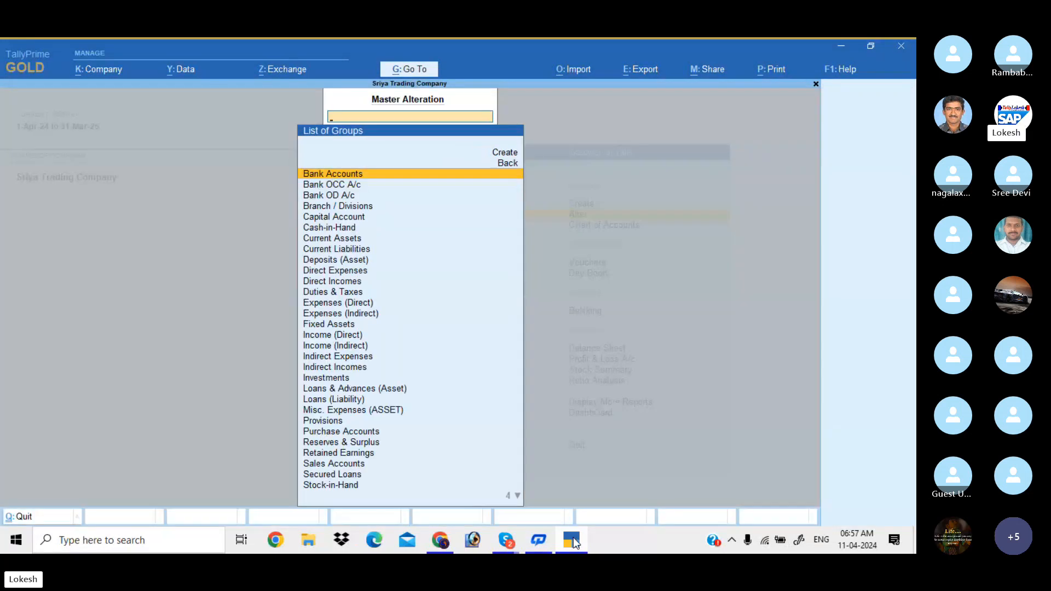
pyautogui.press('Escape')
pyautogui.press('Down')
pyautogui.press('Return')
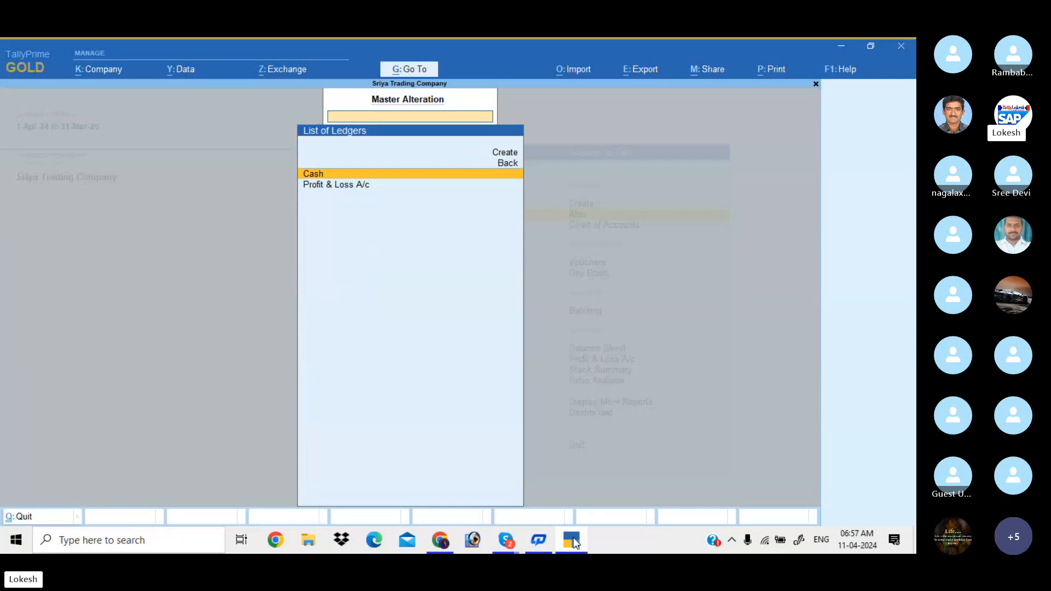
pyautogui.press('Escape')
# Examine the voucher types available for alteration, including the inactive ones, and return to the Gateway of Tally
pyautogui.press('Down')
pyautogui.press('Down')
pyautogui.press('Return')
pyautogui.press('Up')
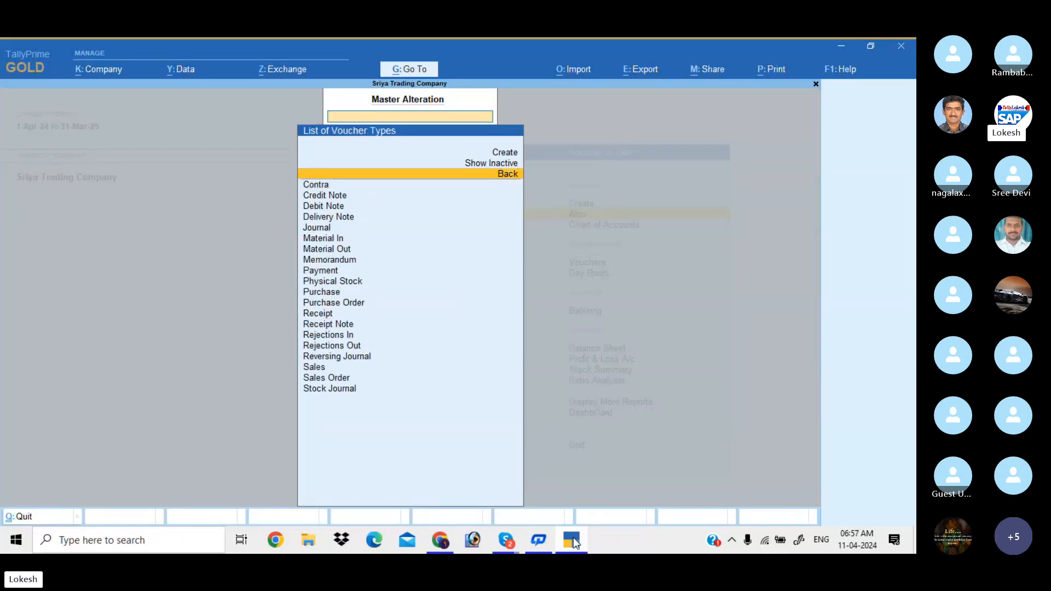
pyautogui.press('Up')
pyautogui.press('Return')
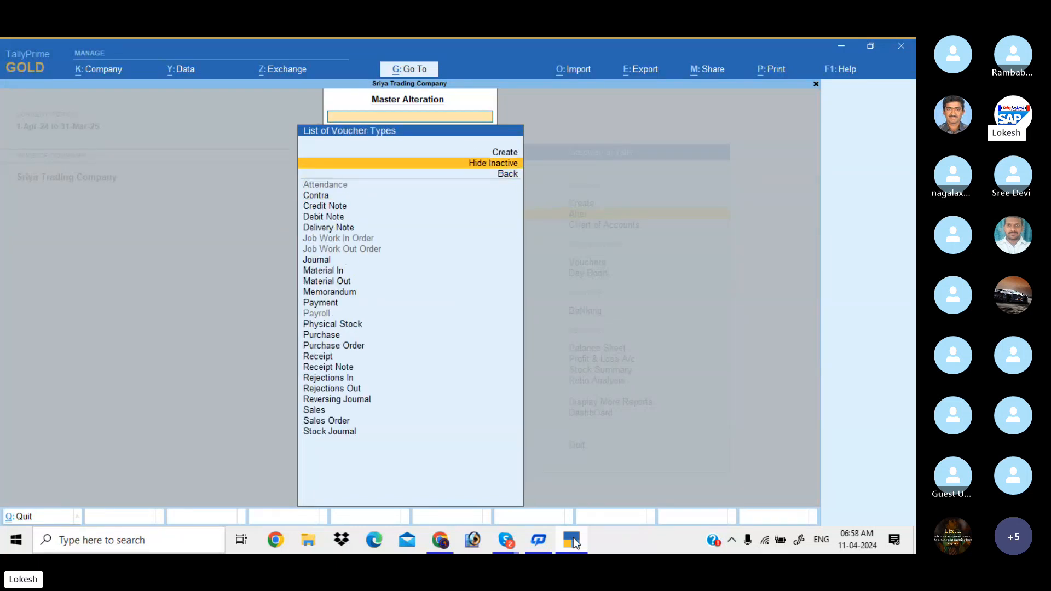
pyautogui.press('Escape')
pyautogui.press('Escape')
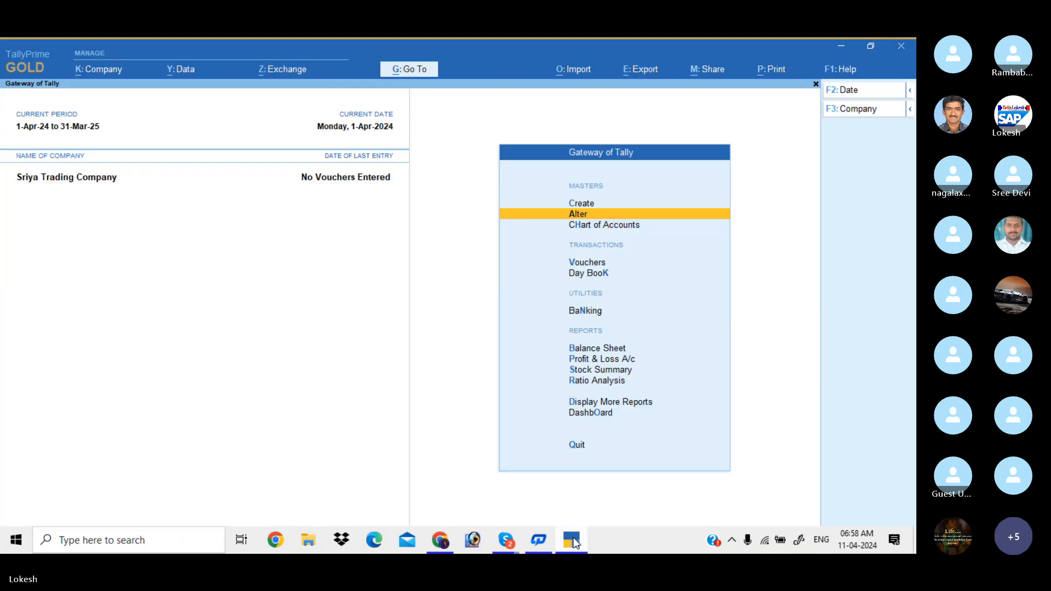
# Start creating a ledger named Capital and place it under the Capital Account group
pyautogui.press('Up')
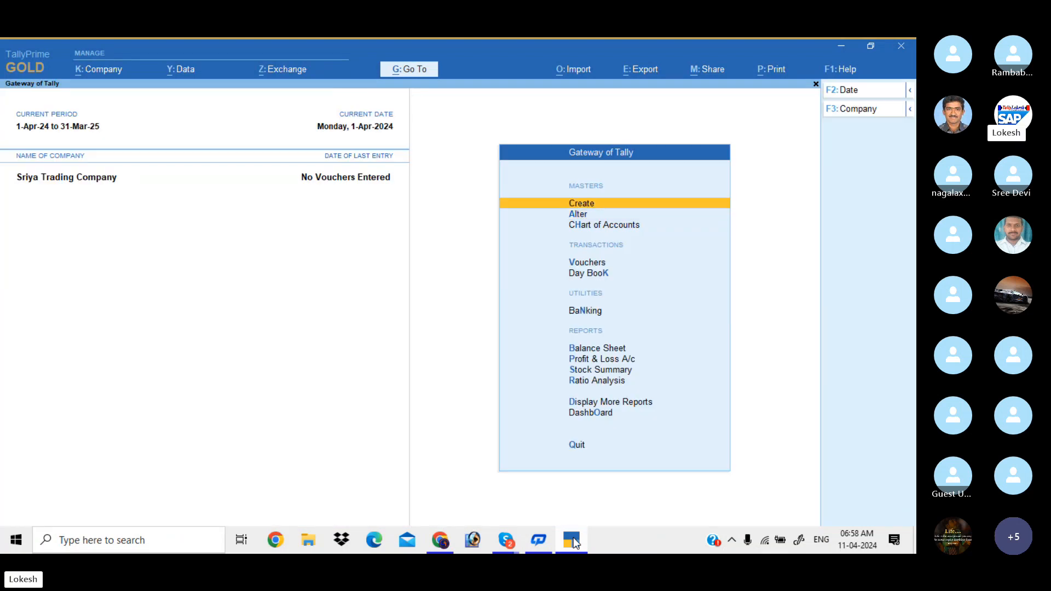
pyautogui.press('Return')
pyautogui.press('Down')
pyautogui.press('Return')
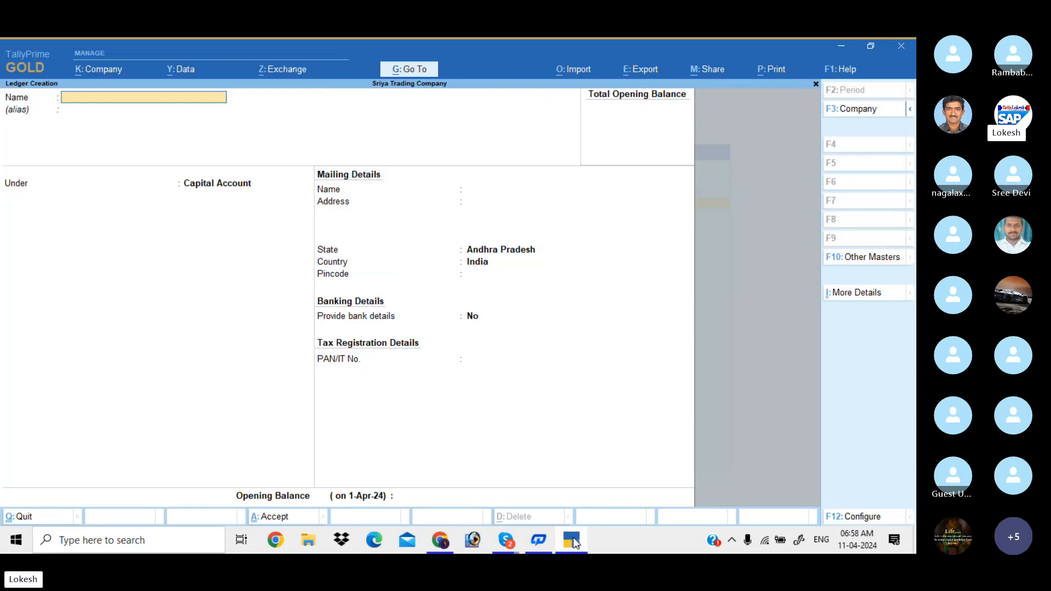
pyautogui.write('Capita')
pyautogui.press('Return')
pyautogui.press('Return')
pyautogui.press('Return')
pyautogui.press('Return')
pyautogui.press('Return')
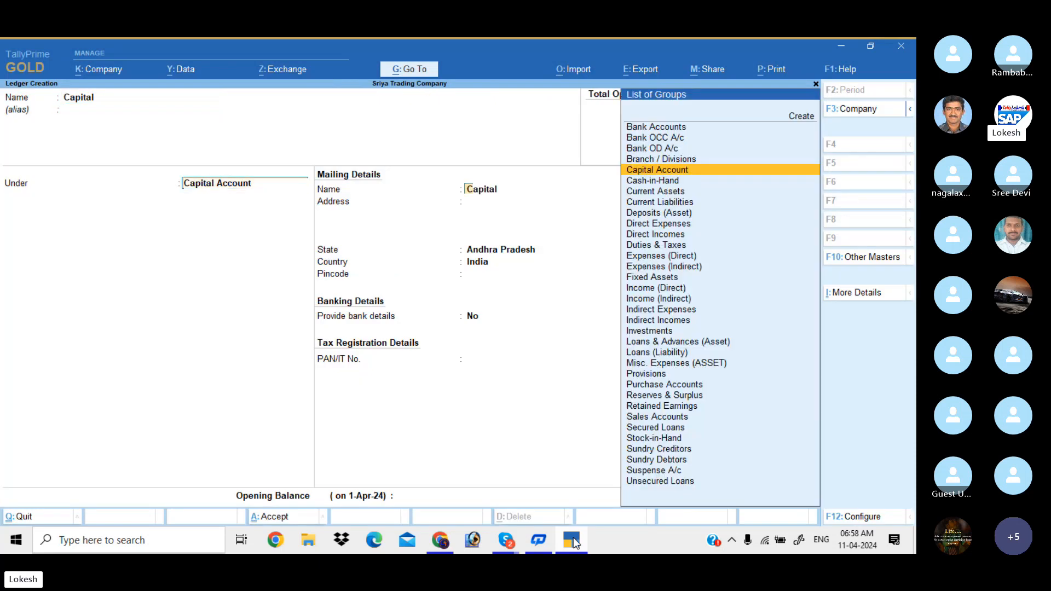
pyautogui.press('Return')
# Give the Capital ledger an opening balance of 1,00,000 Cr, leaving the mailing and banking details at their defaults, and save it
pyautogui.press('Return')
pyautogui.press('Return')
pyautogui.press('Return')
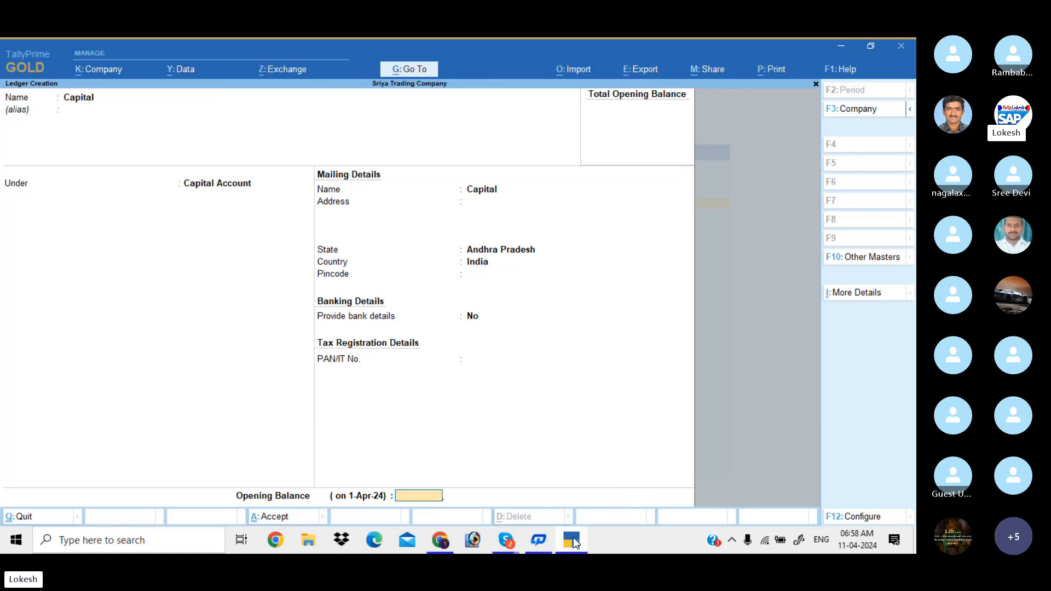
pyautogui.write('100000')
pyautogui.press('Return')
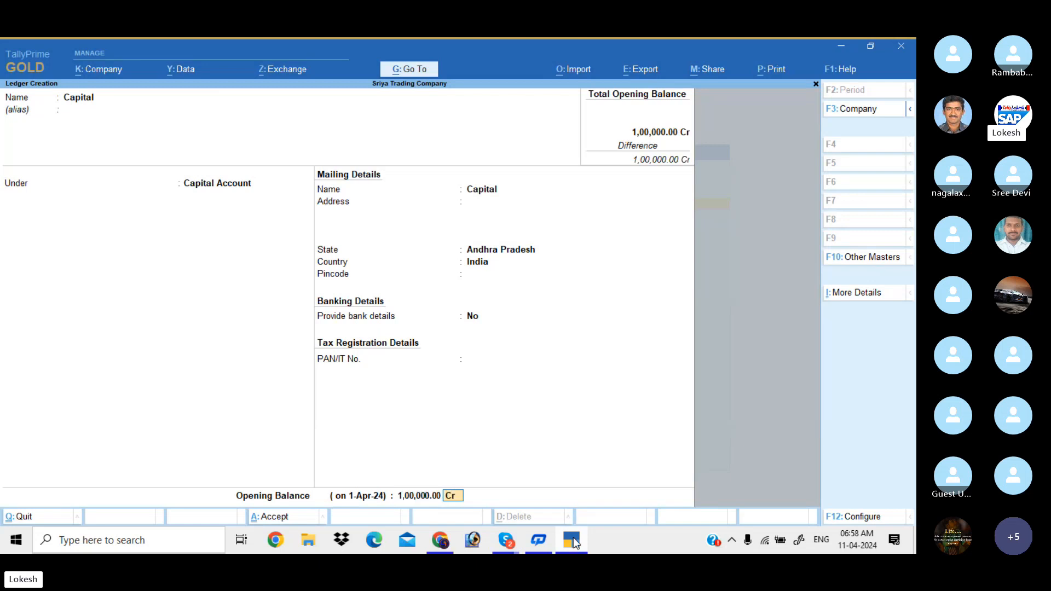
pyautogui.press('Return')
pyautogui.press('Return')
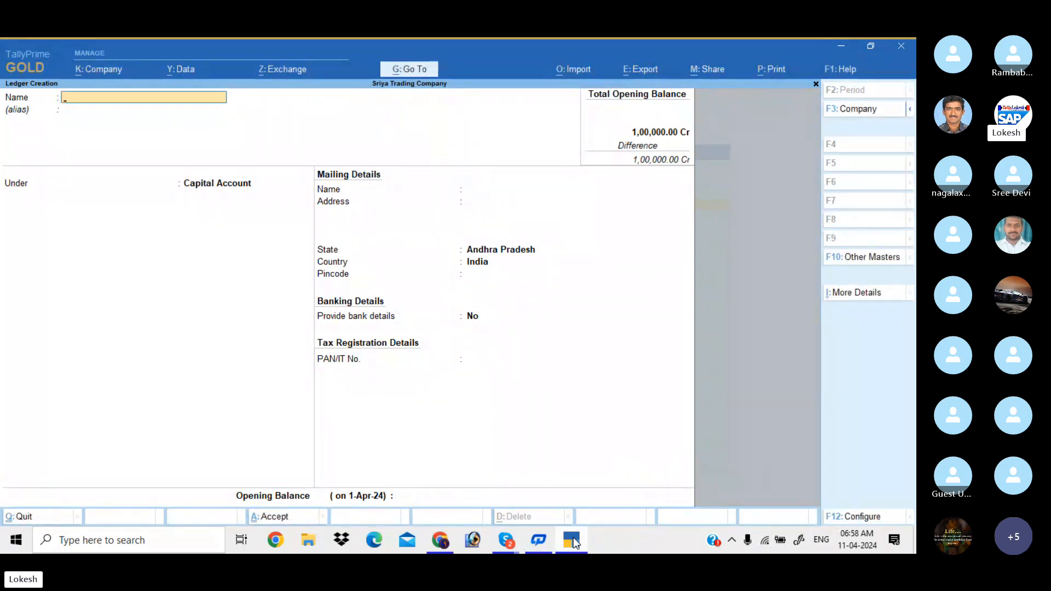
# Enter the first supplier's name for a new ledger and place it under Sundry Creditors
pyautogui.write('Ramesh')
pyautogui.press('Return')
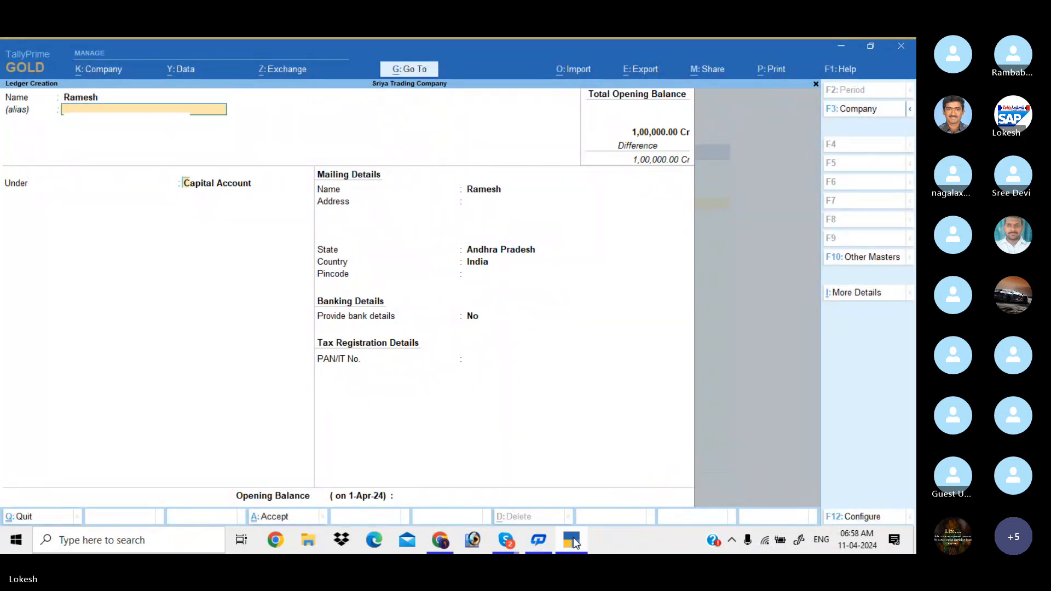
pyautogui.press('Return')
pyautogui.write('Sun')
pyautogui.press('Return')
# Give the first supplier's ledger an opening balance of 20,000 Cr, keeping the other details at their defaults, and save it
pyautogui.press('Return')
pyautogui.press('Return')
pyautogui.press('Return')
pyautogui.press('Return')
pyautogui.press('Return')
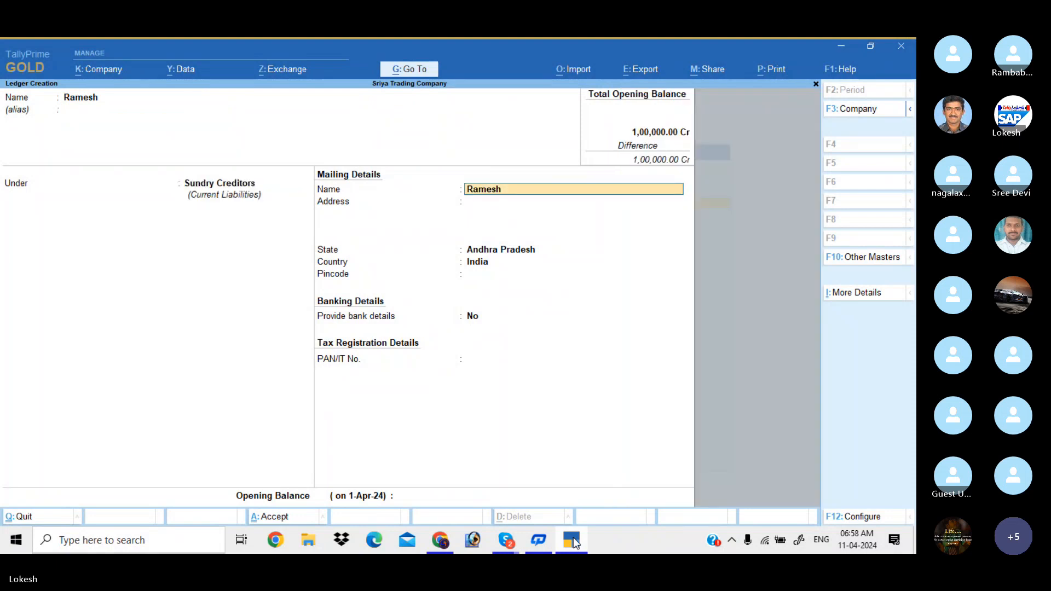
pyautogui.press('Return')
pyautogui.press('Return')
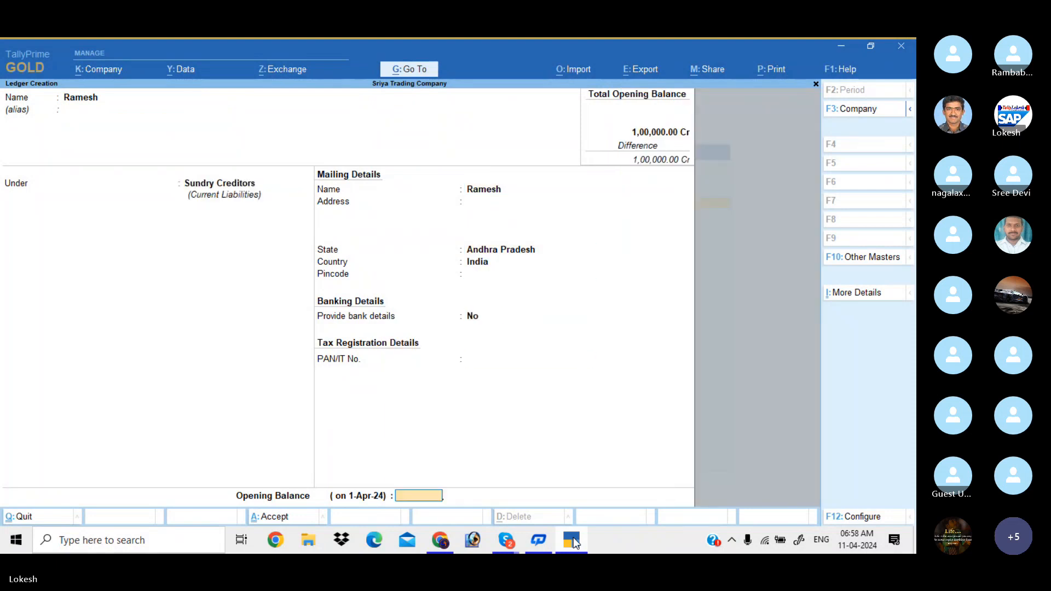
pyautogui.write('20000')
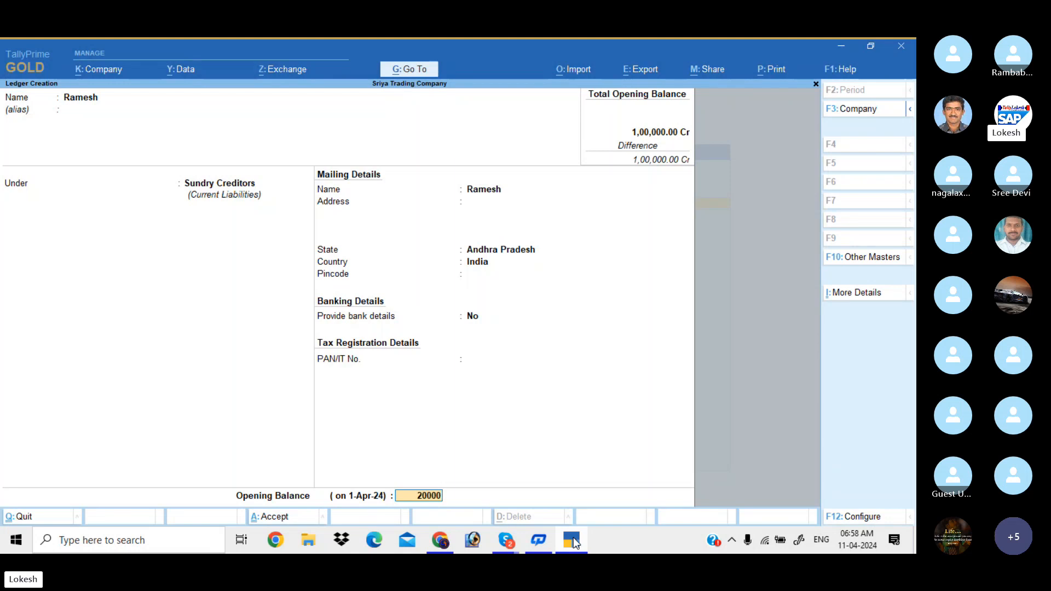
pyautogui.press('Return')
pyautogui.press('Return')
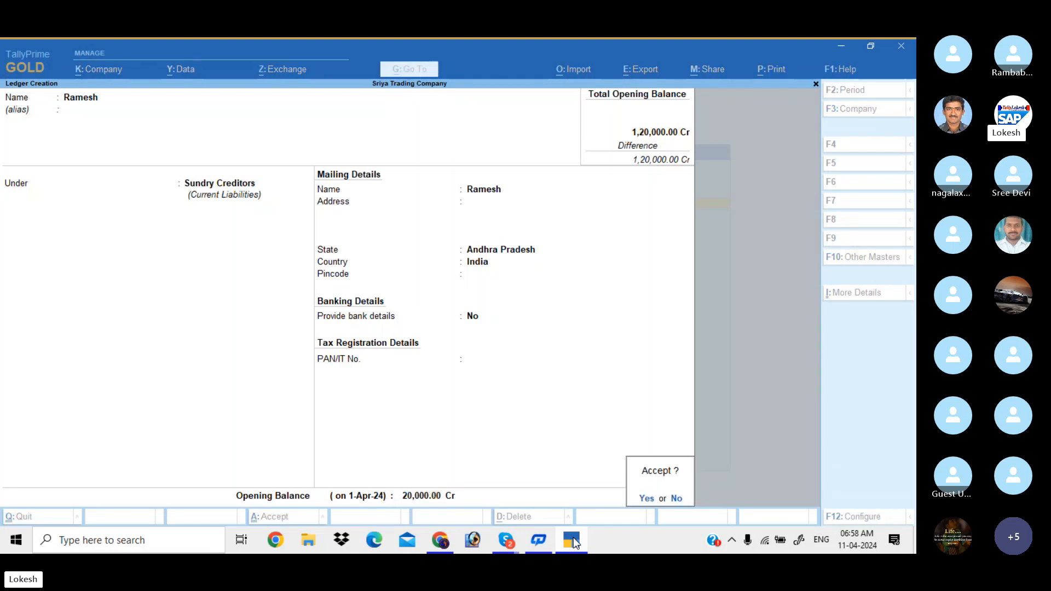
pyautogui.press('Return')
# Enter the second supplier's name for a new ledger and keep it under Sundry Creditors
pyautogui.write('Prakash')
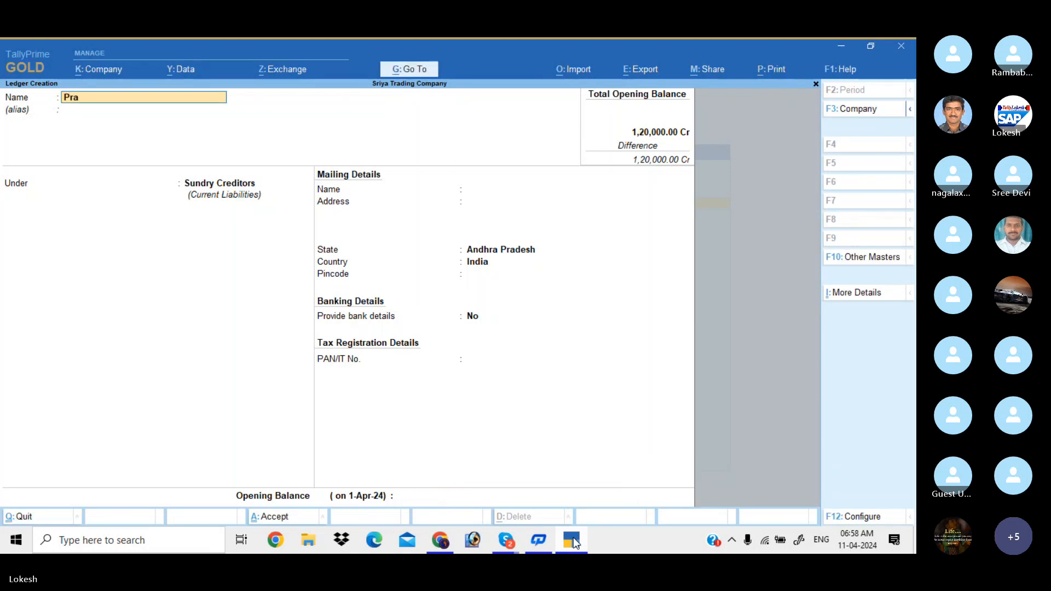
pyautogui.press('Return')
pyautogui.press('Return')
pyautogui.press('Return')
pyautogui.press('Return')
pyautogui.press('Return')
pyautogui.press('Return')
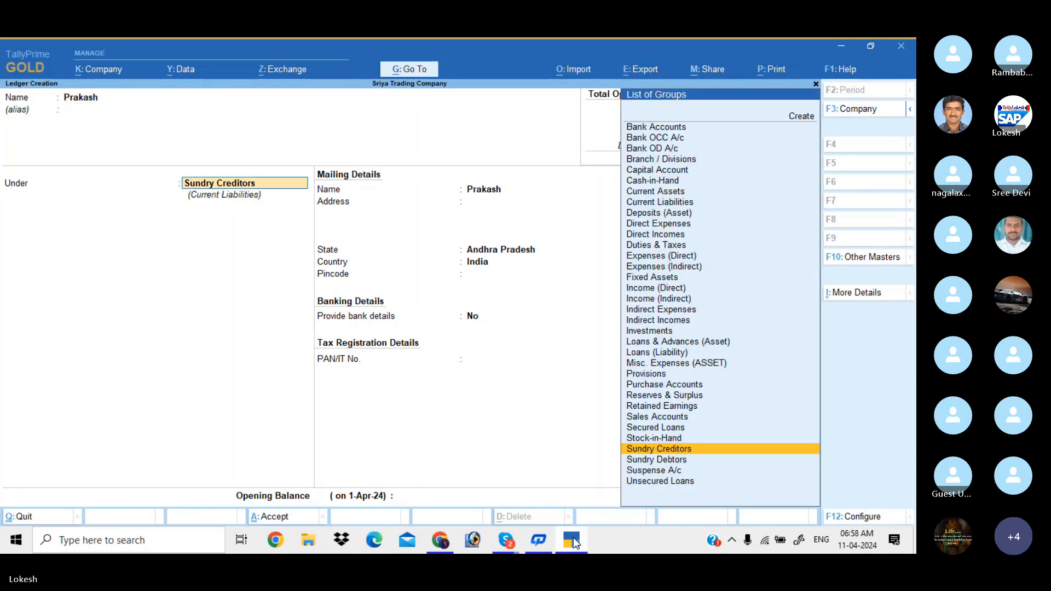
pyautogui.press('Return')
# Give the second supplier's ledger an opening balance of 30,000 Cr and save it
pyautogui.press('Return')
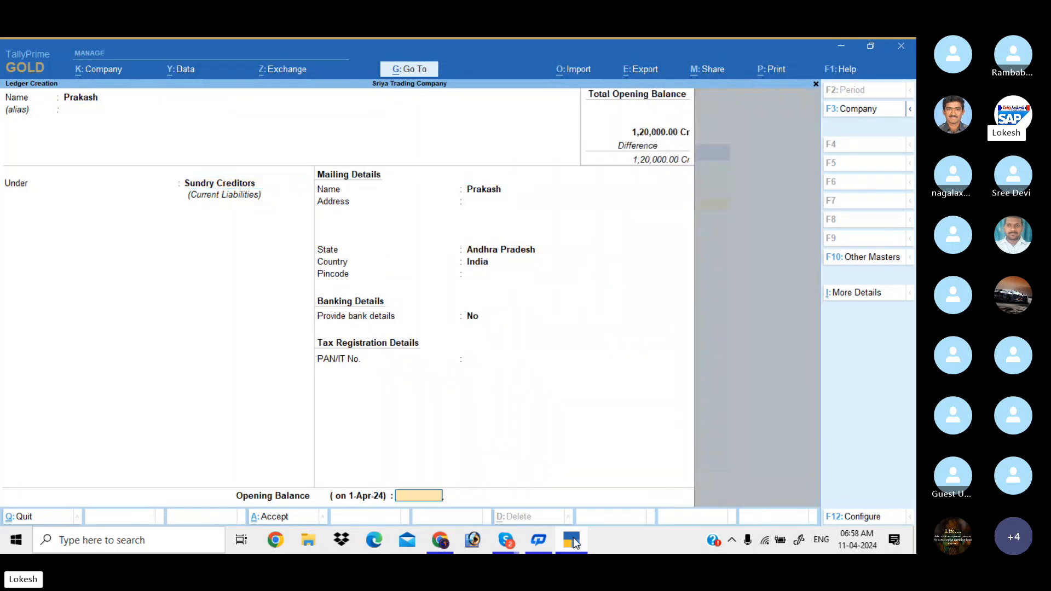
pyautogui.write('30000')
pyautogui.press('Return')
pyautogui.press('Return')
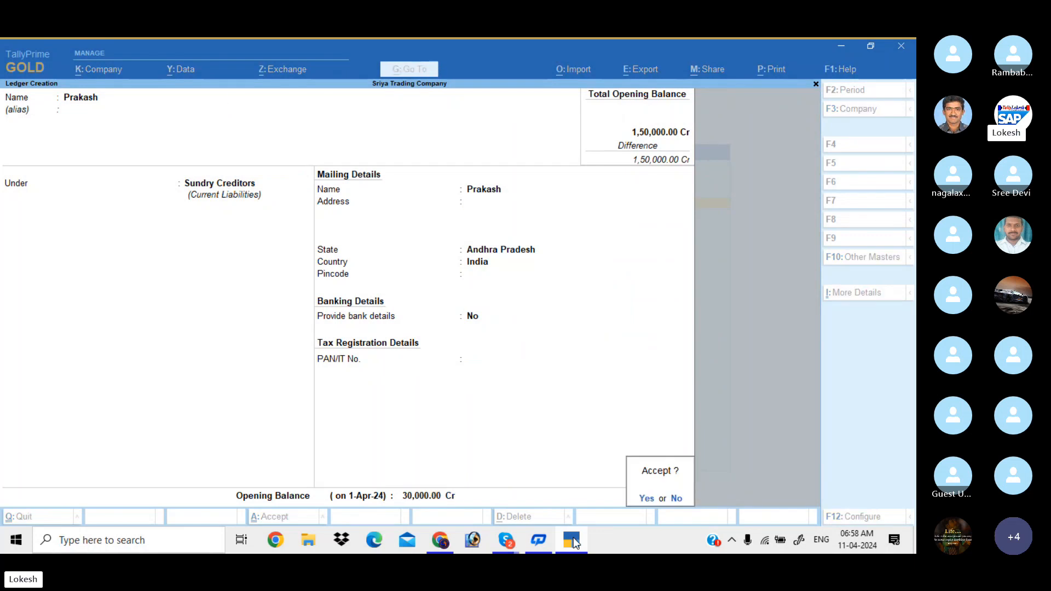
pyautogui.press('Return')
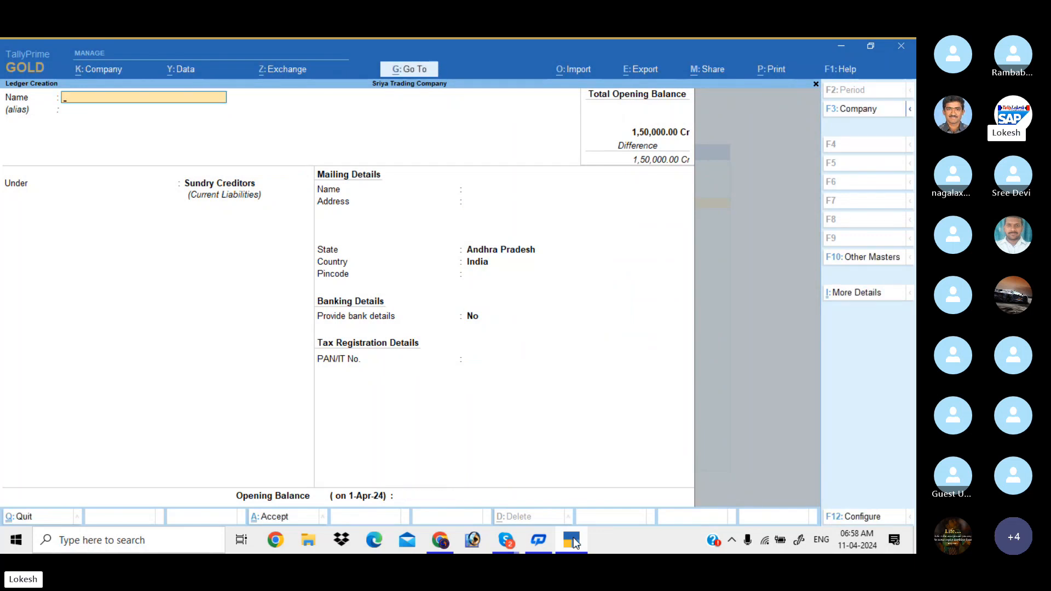
# Enter the lender's name for a new ledger and place it under Loans (Liability)
pyautogui.write('Pallavi')
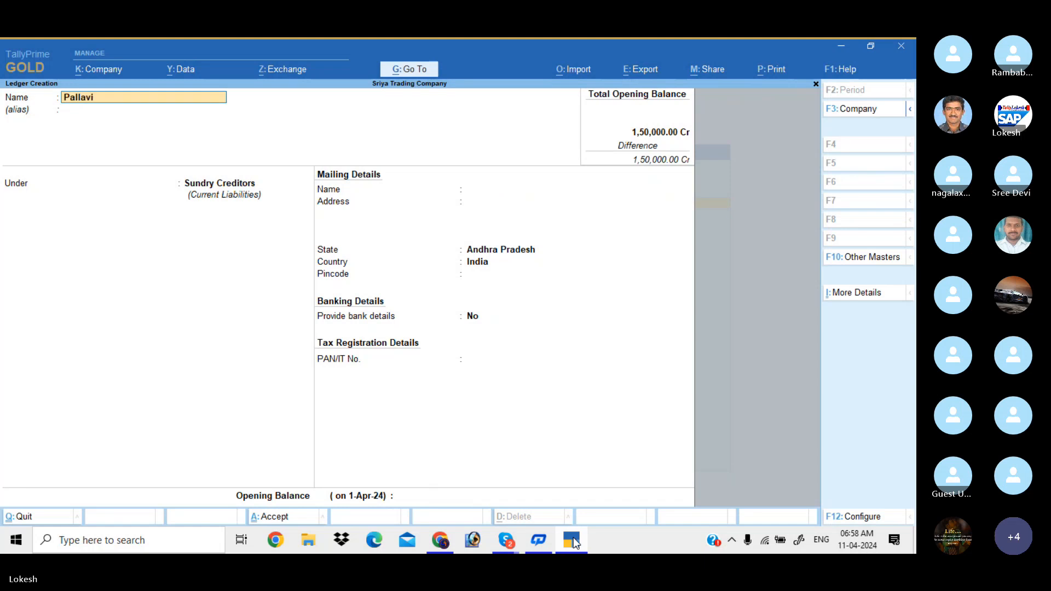
pyautogui.press('Return')
pyautogui.press('Return')
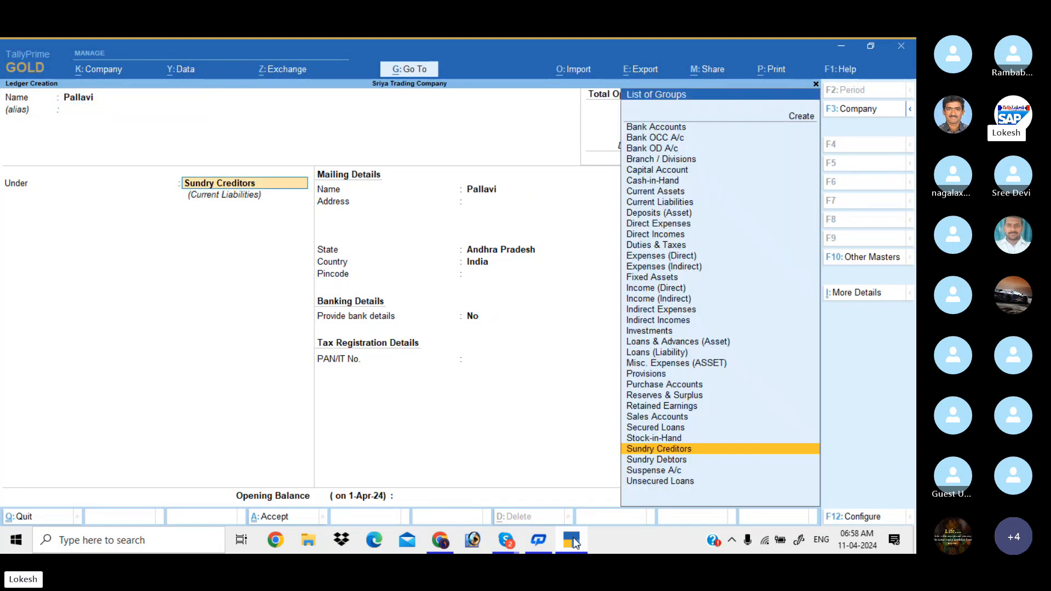
pyautogui.write('Lo')
pyautogui.press('Down')
pyautogui.press('Return')
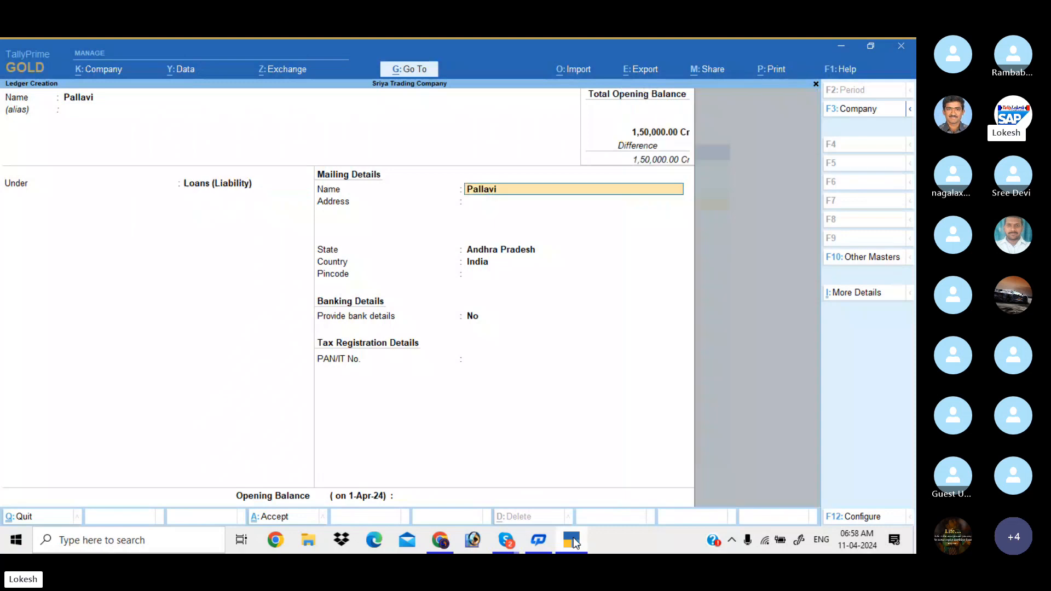
# Give the lender's loan ledger an opening balance of 38,600 Cr, keeping the other details at their defaults, and save it
pyautogui.press('Return')
pyautogui.press('Return')
pyautogui.press('Return')
pyautogui.press('Return')
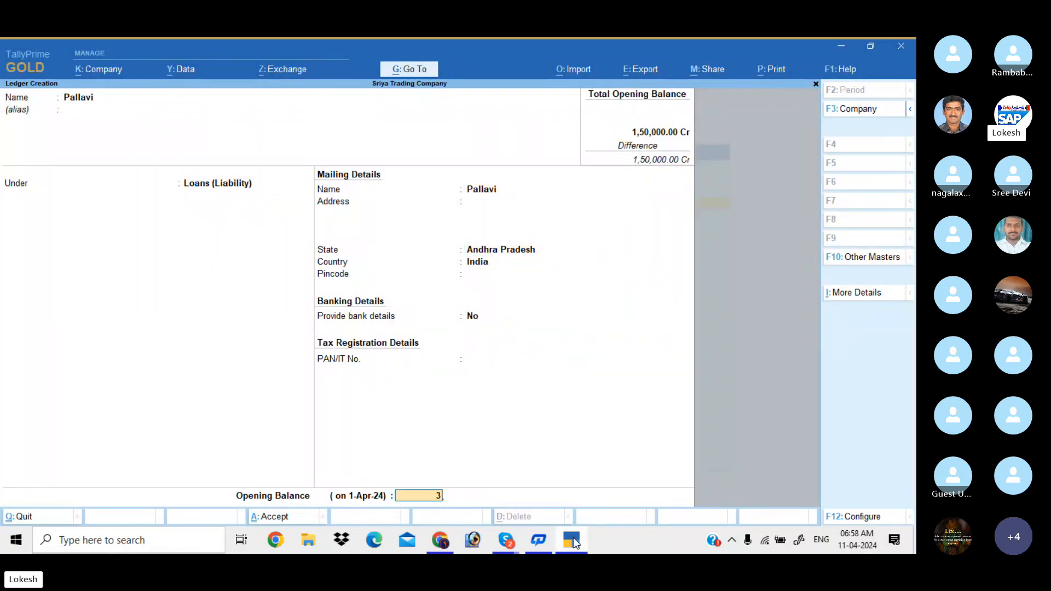
pyautogui.write('38,6')
pyautogui.write('00')
pyautogui.press('Return')
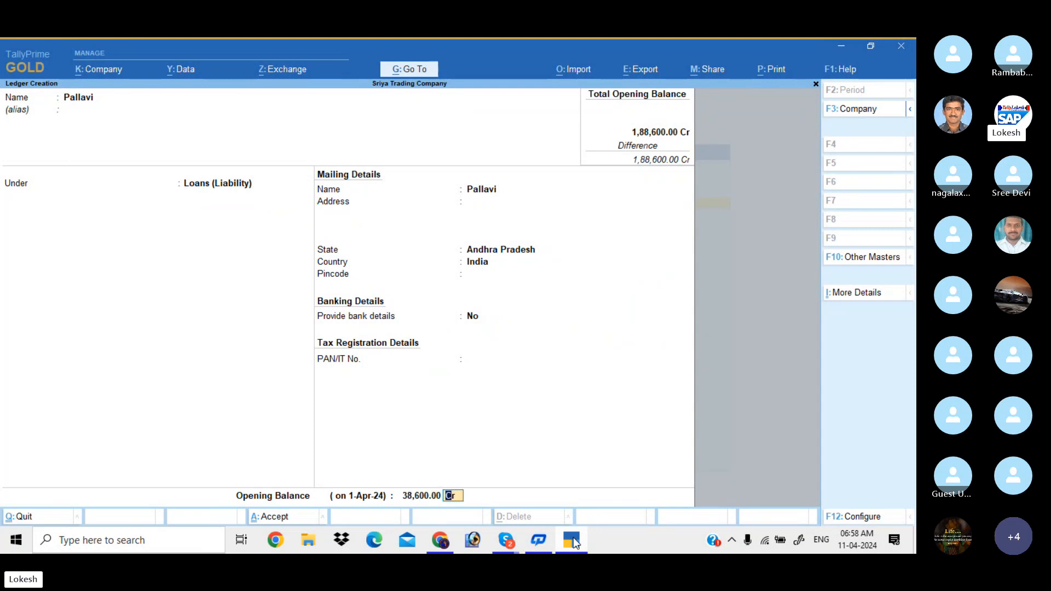
pyautogui.press('Return')
pyautogui.press('Return')
# Name the next ledger Furniture and place it under Fixed Assets
pyautogui.write('Fu')
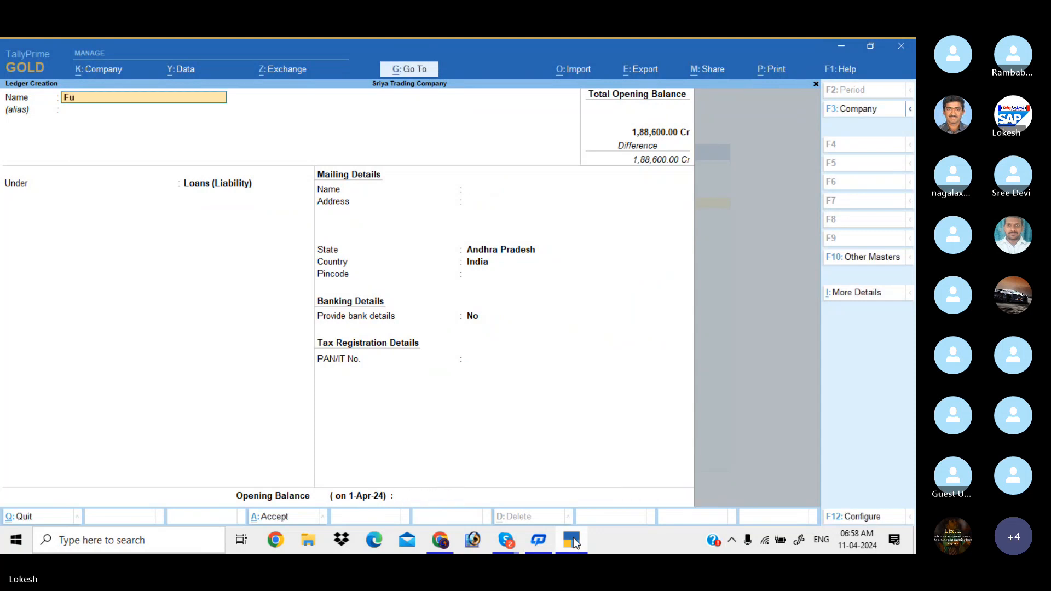
pyautogui.write('rniture')
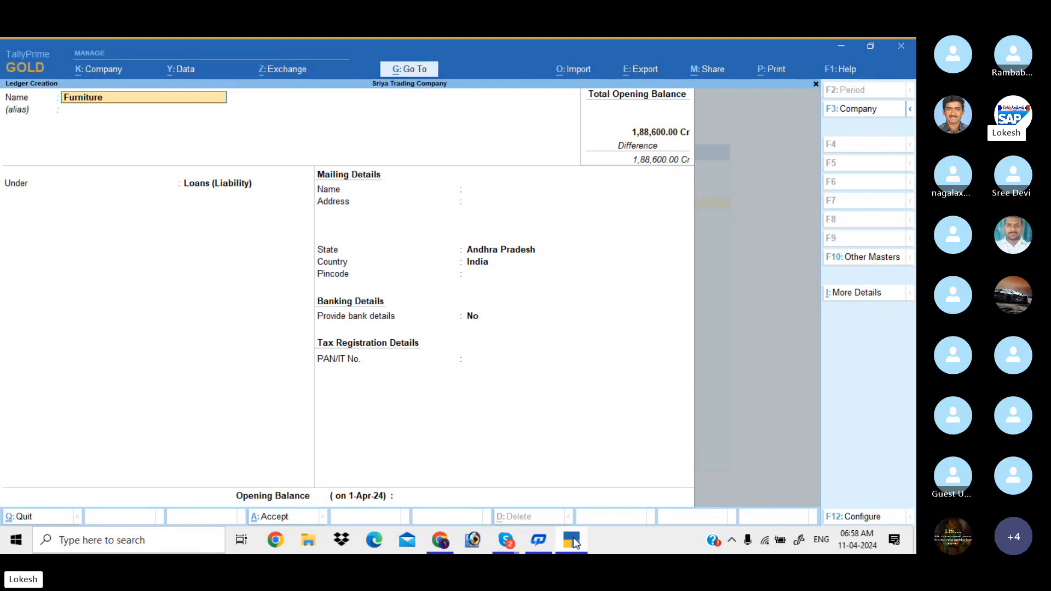
pyautogui.press('Return')
pyautogui.press('Return')
pyautogui.write('fix')
pyautogui.press('Return')
# Give the Furniture ledger an opening balance of 18,000 Dr, keeping the other details at their defaults, and save it
pyautogui.press('Return')
pyautogui.press('Return')
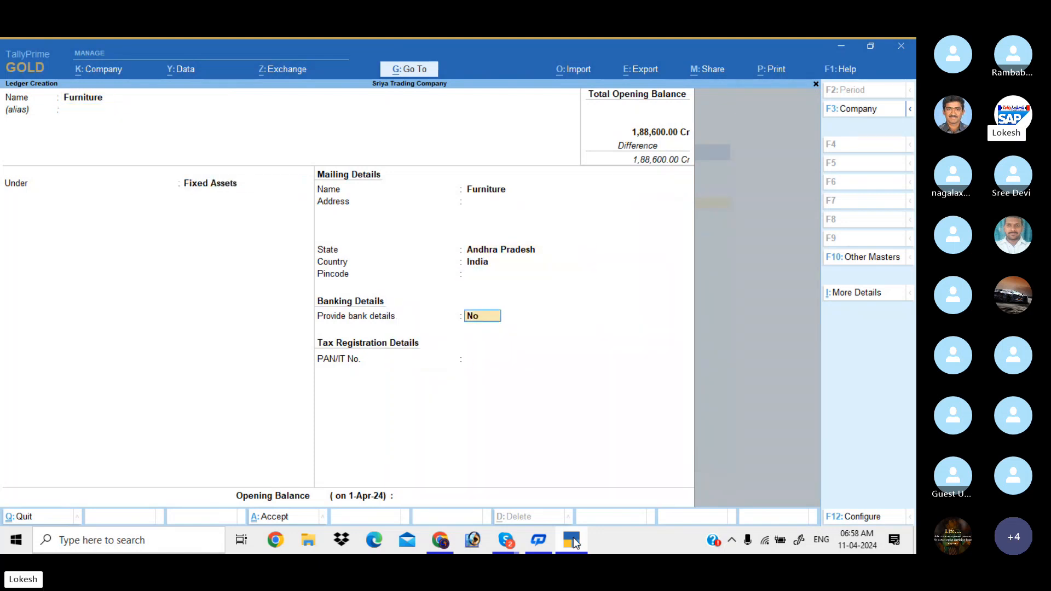
pyautogui.press('Return')
pyautogui.press('Return')
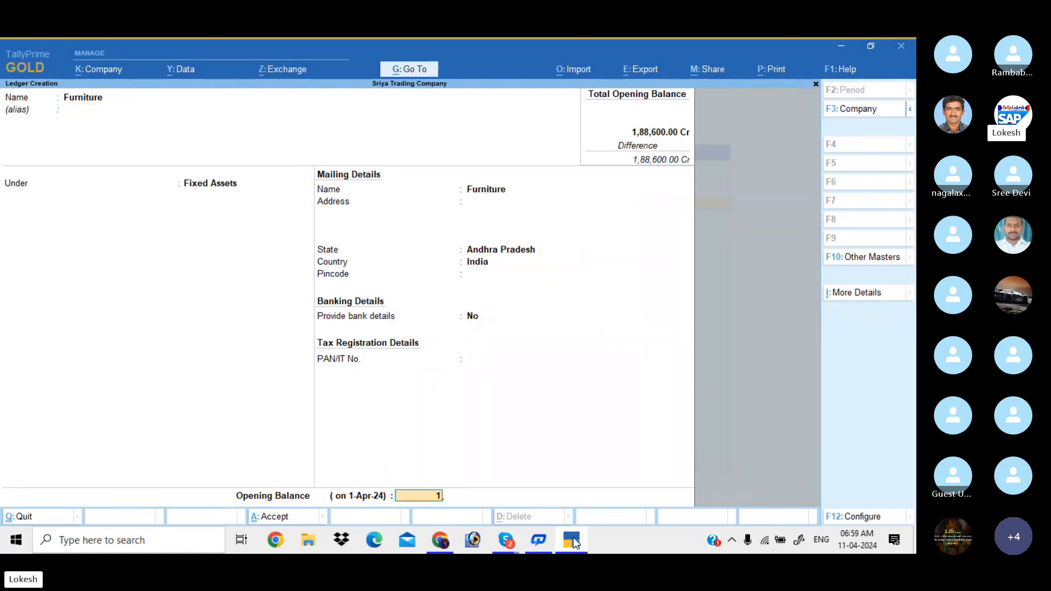
pyautogui.write('18000')
pyautogui.press('Return')
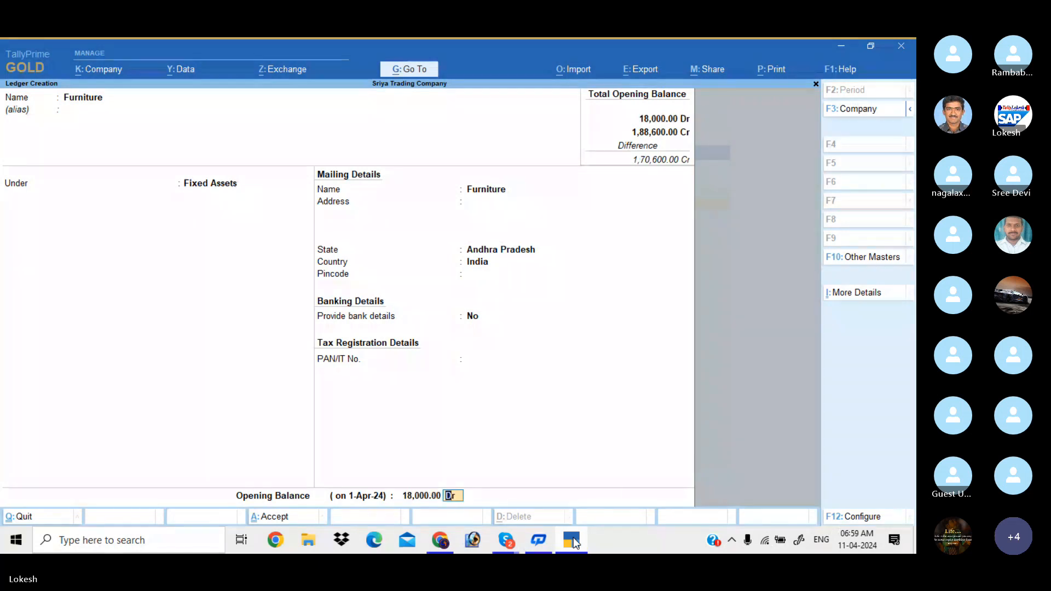
pyautogui.press('Return')
pyautogui.press('Return')
# Name the next ledger Computer and keep it under the Fixed Assets group
pyautogui.write('Computer')
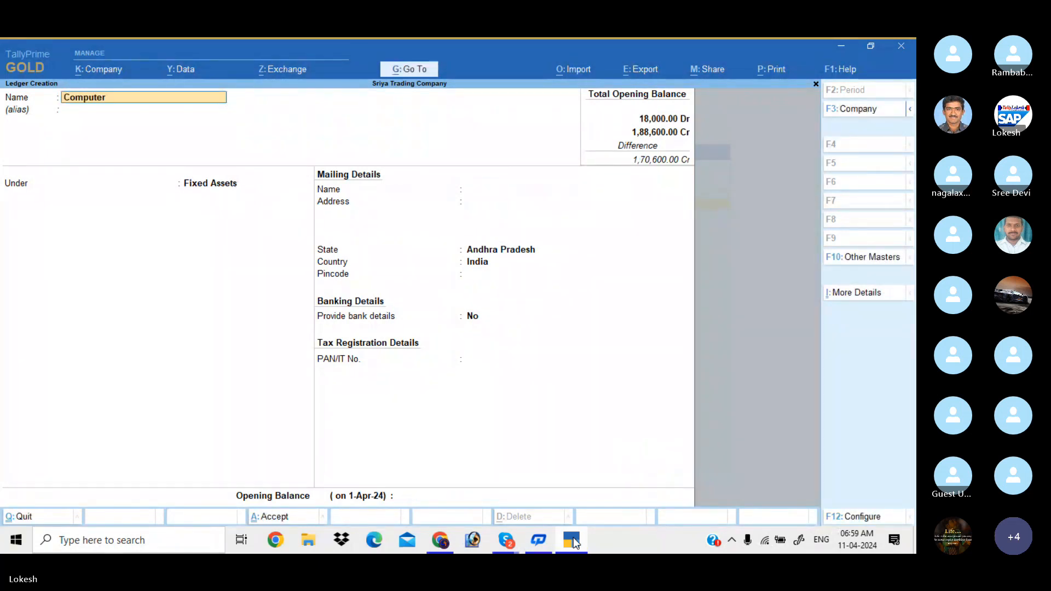
pyautogui.press('Return')
pyautogui.press('Return')
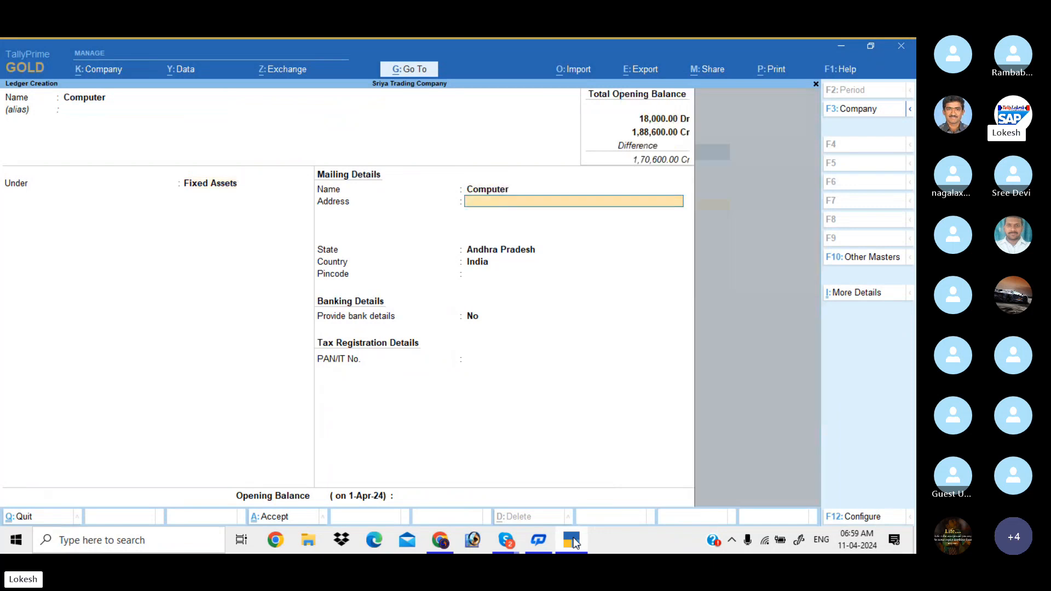
# Give the Computer ledger an opening balance of 30,000 Dr, without bank details, and save it
pyautogui.press('Return')
pyautogui.press('Return')
pyautogui.press('Return')
pyautogui.press('Return')
pyautogui.press('Return')
pyautogui.press('Return')
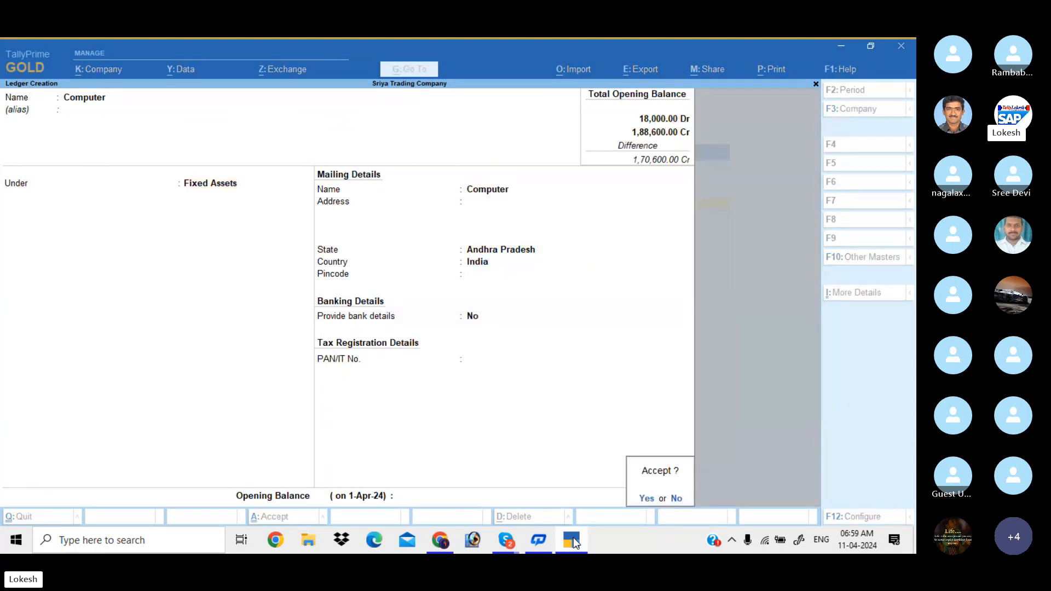
pyautogui.write('n30000')
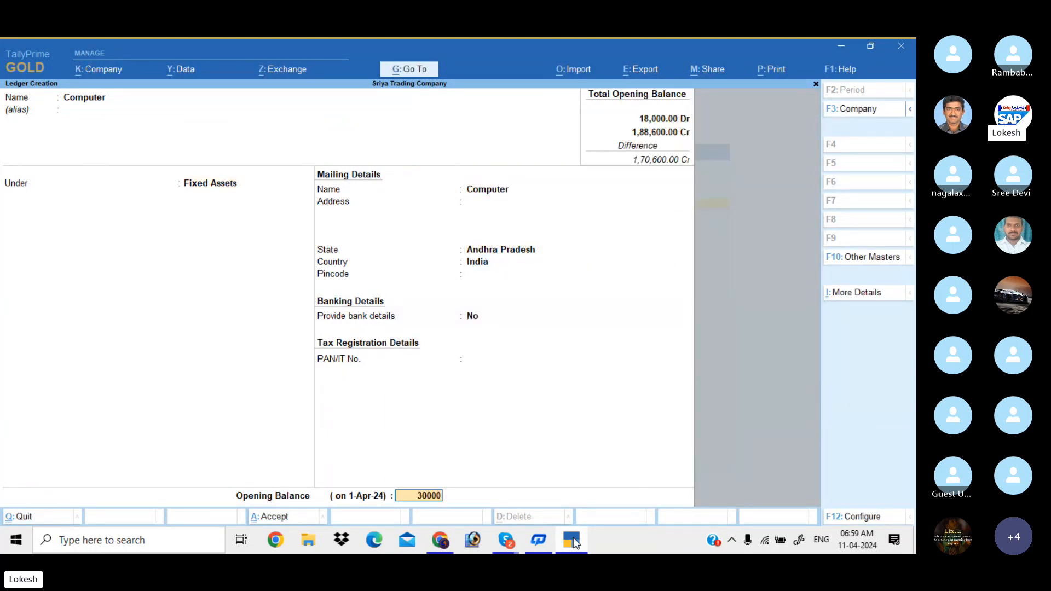
pyautogui.press('Return')
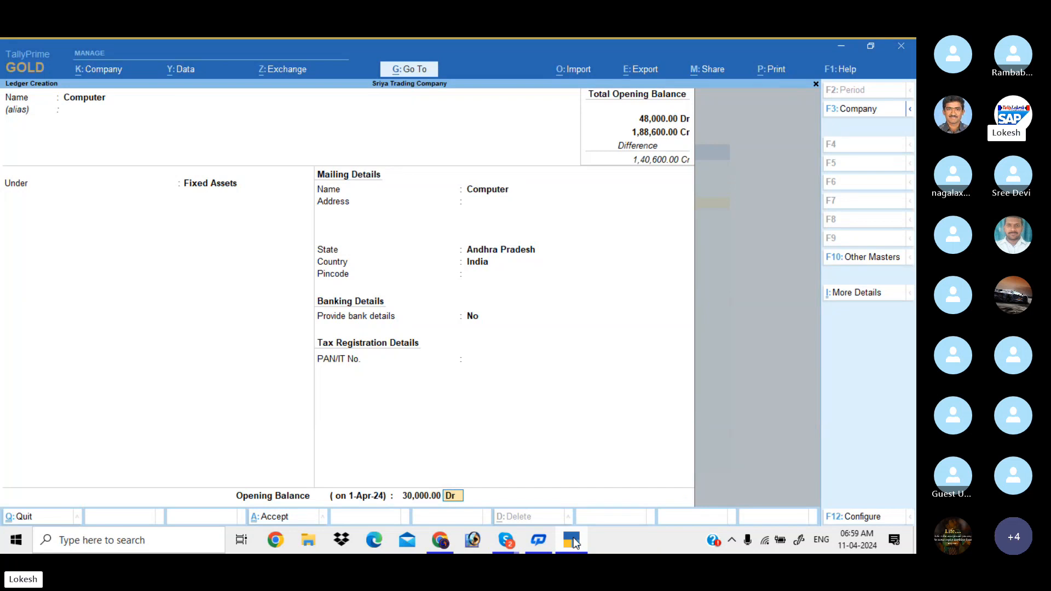
pyautogui.press('Return')
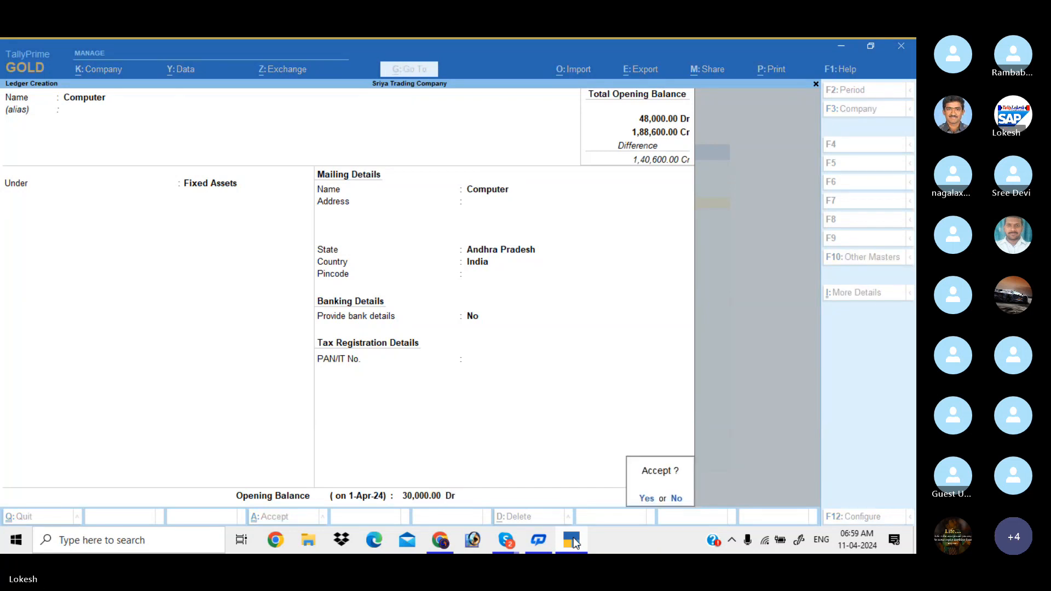
pyautogui.press('y')
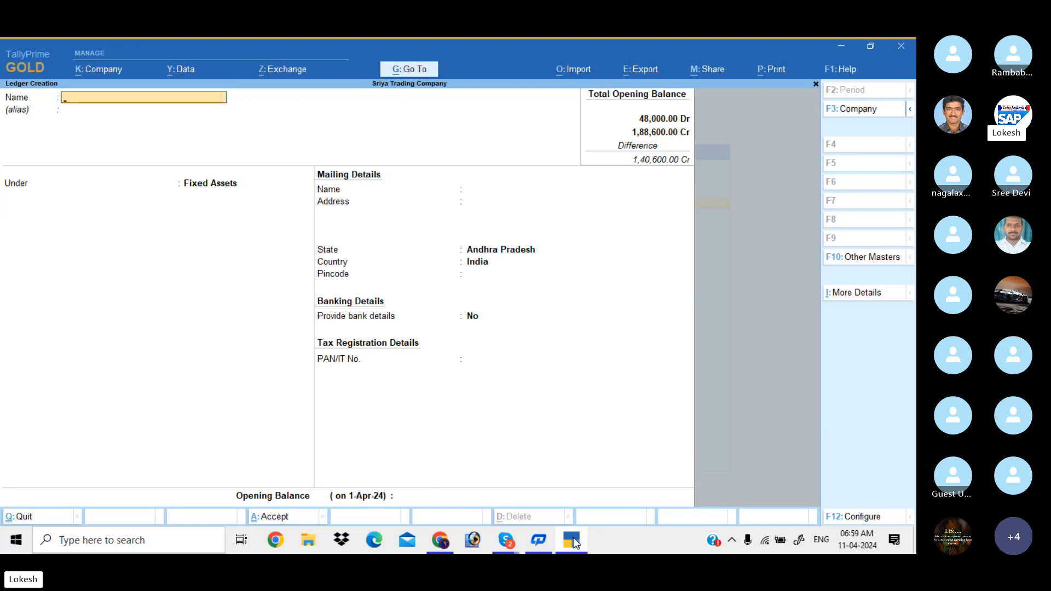
# Name the next ledger Ram & Co and place it under Sundry Debtors
pyautogui.write('Ram & Co')
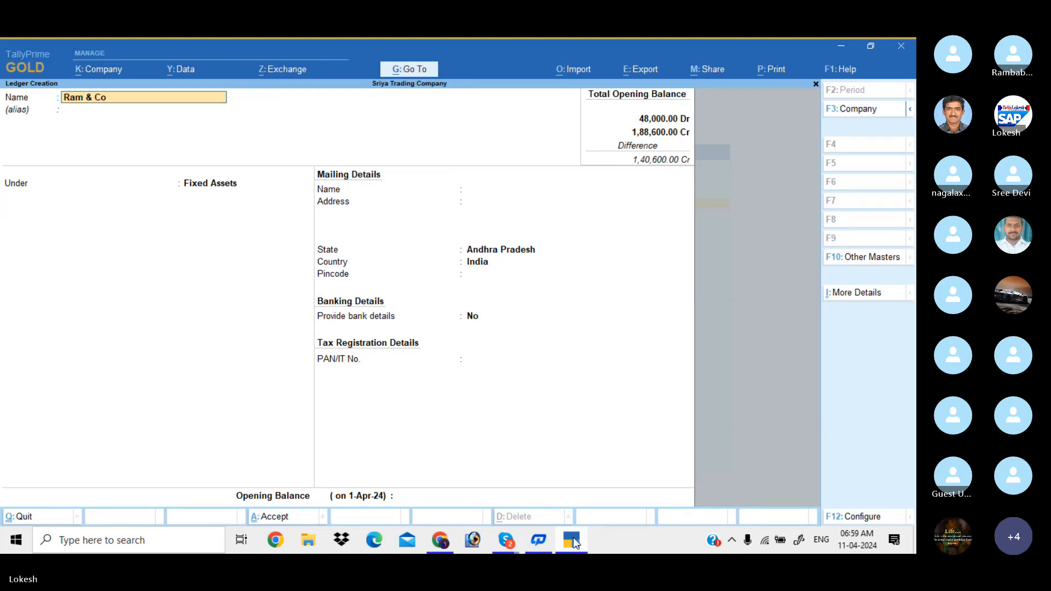
pyautogui.press('Return')
pyautogui.press('Return')
pyautogui.write('Sun')
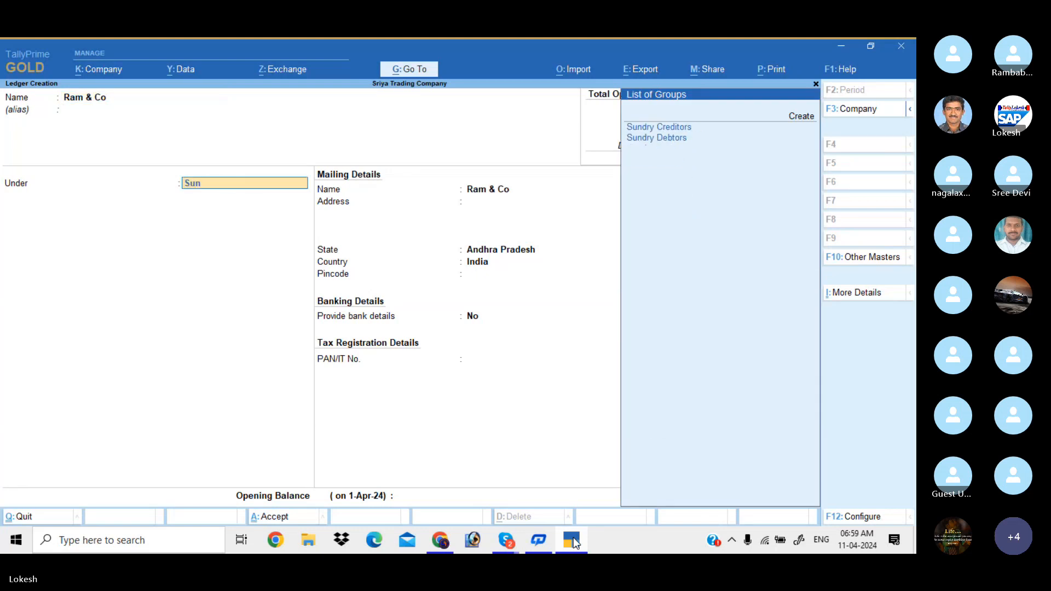
pyautogui.press('Down')
pyautogui.press('Return')
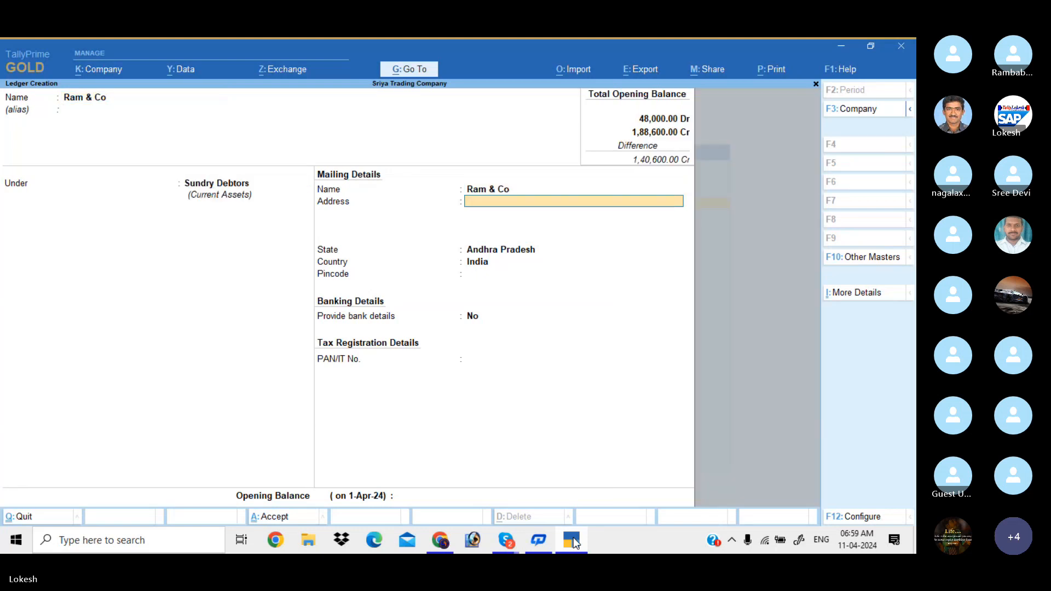
# Give the Ram & Co ledger an opening balance of 10,000 Dr, keeping the other details at their defaults, and save it
pyautogui.press('Return')
pyautogui.press('Return')
pyautogui.press('Return')
pyautogui.press('Return')
pyautogui.press('Return')
pyautogui.press('Return')
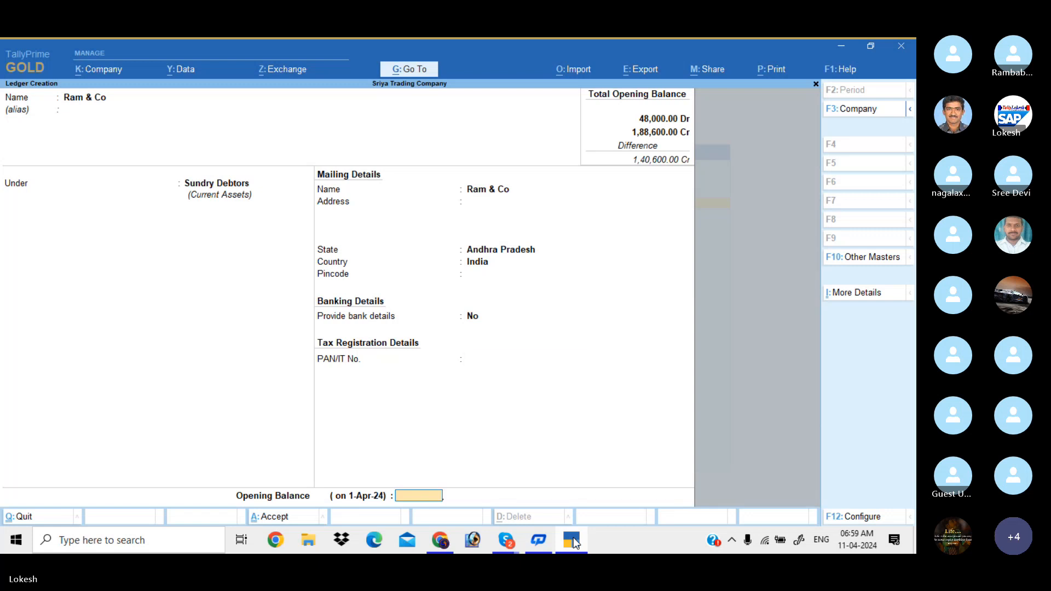
pyautogui.write('10000')
pyautogui.press('Return')
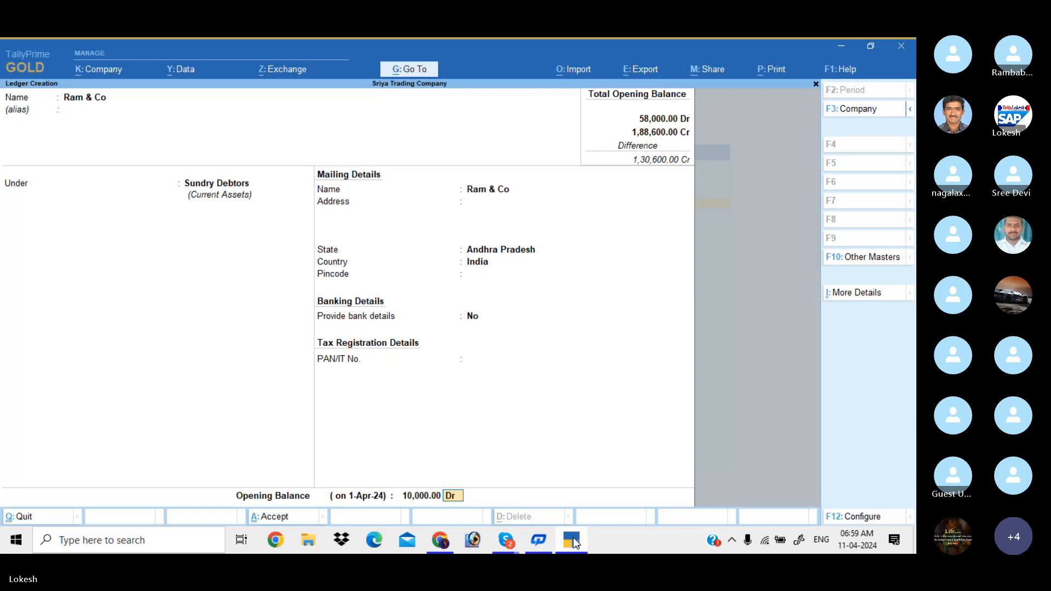
pyautogui.press('Return')
pyautogui.press('Return')
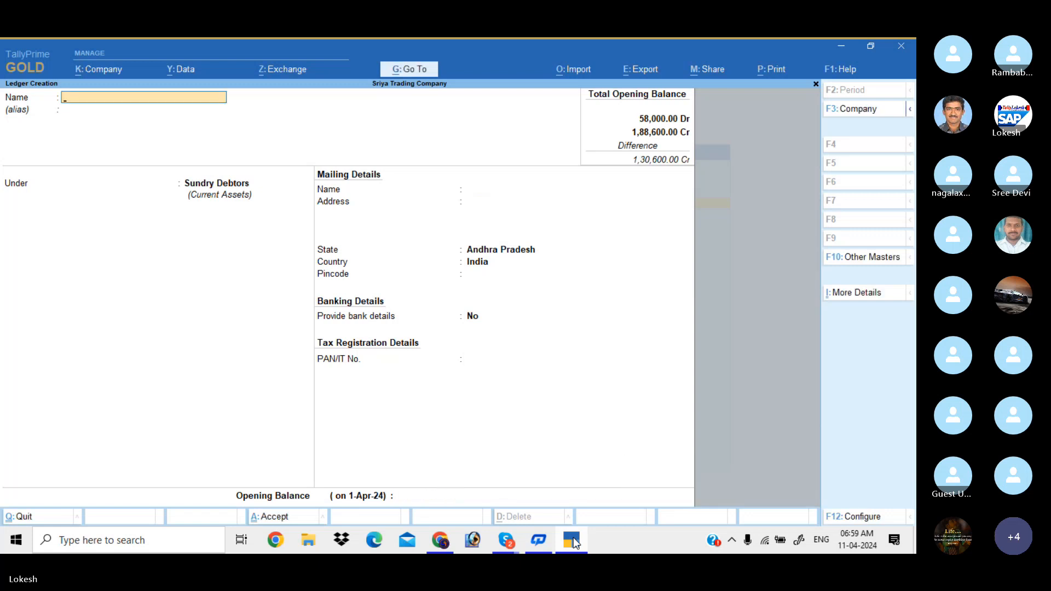
# Name the next ledger Ravi & Co and keep it under the Sundry Debtors group
pyautogui.write('Ravi')
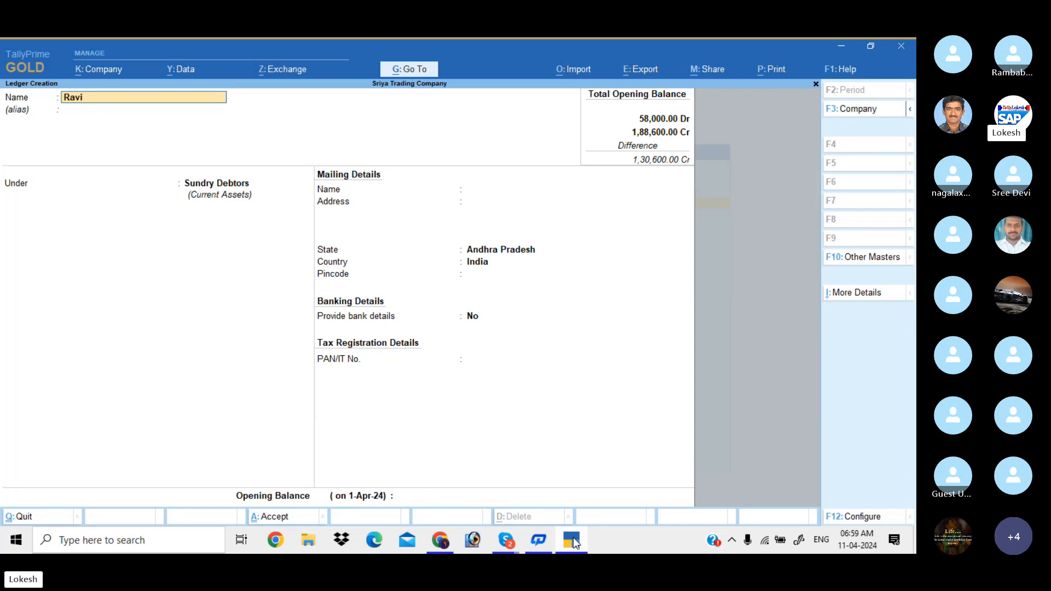
pyautogui.write(' & Co')
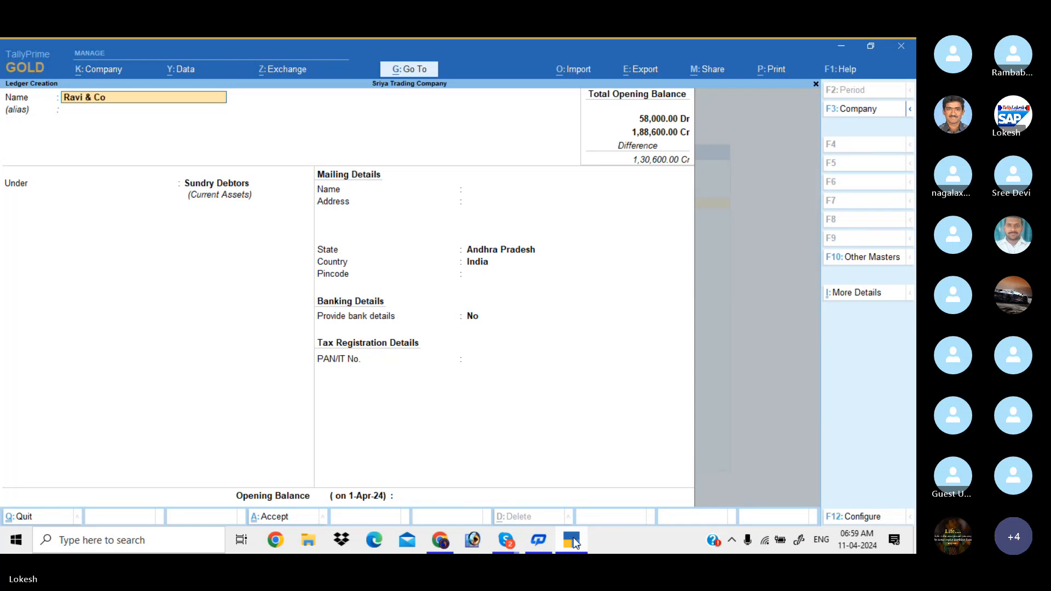
pyautogui.press('Return')
pyautogui.press('Return')
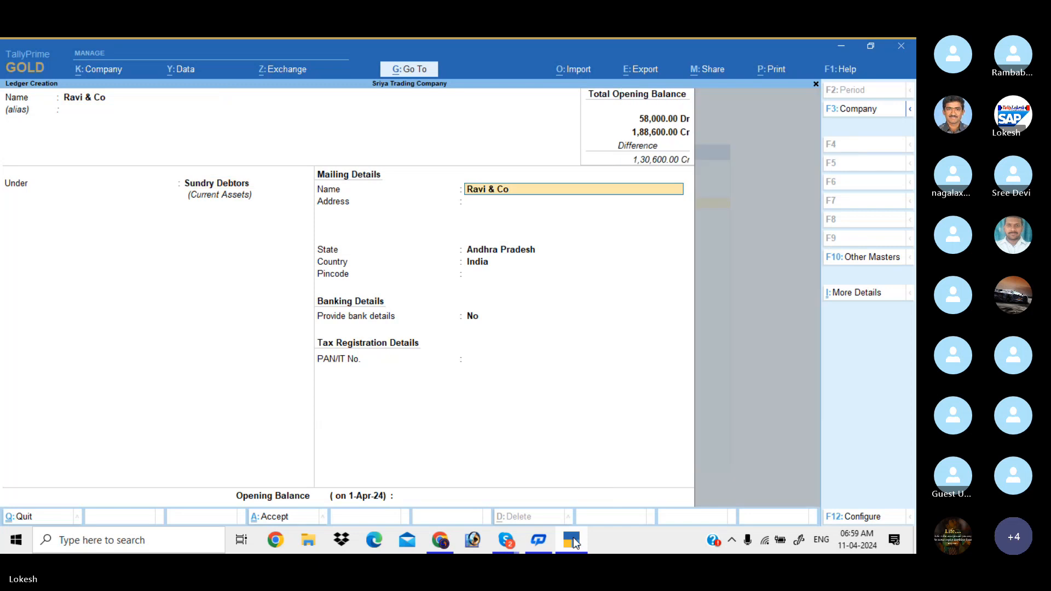
# Give the Ravi & Co ledger an opening balance of 20,000 Dr, without bank details, and save it
pyautogui.press('Return')
pyautogui.press('Return')
pyautogui.press('Return')
pyautogui.press('Return')
pyautogui.press('Return')
pyautogui.press('Return')
pyautogui.press('Return')
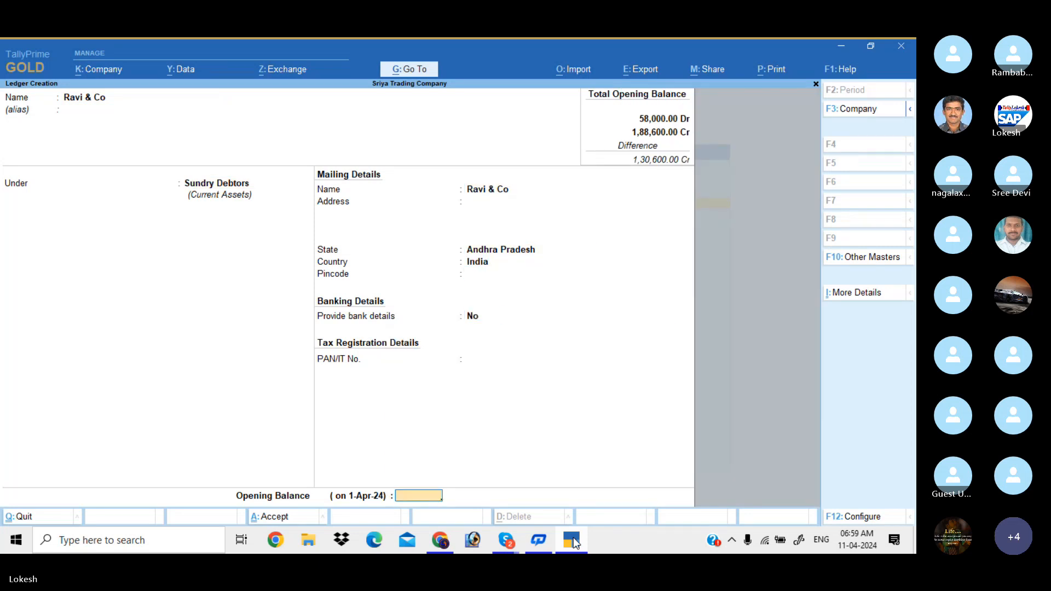
pyautogui.write('20000')
pyautogui.press('Return')
pyautogui.press('Return')
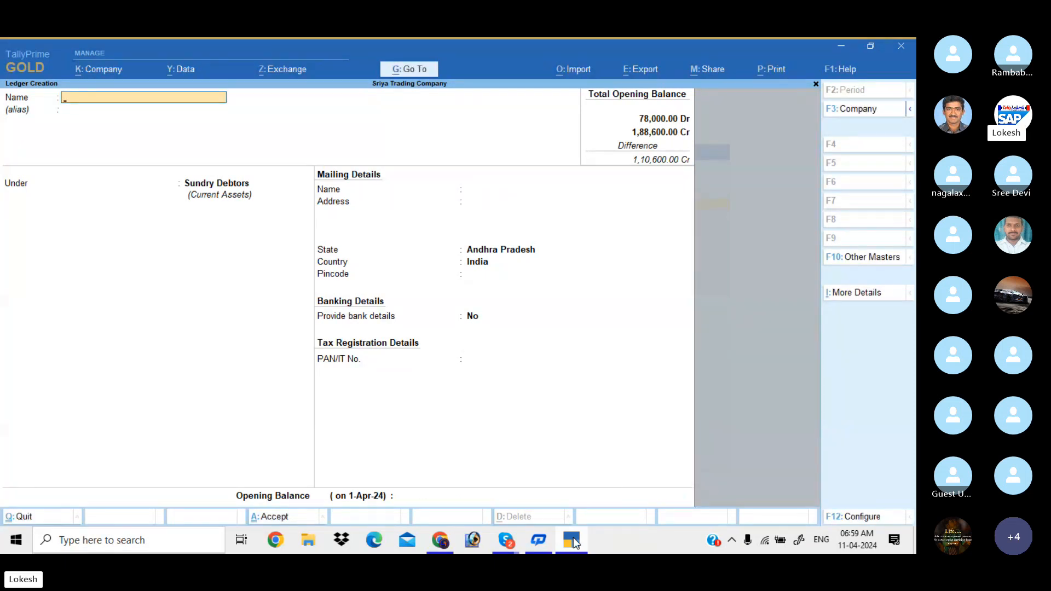
# Name the next ledger Sbi Bank and place it under Bank Accounts
pyautogui.write('Sbi Bank')
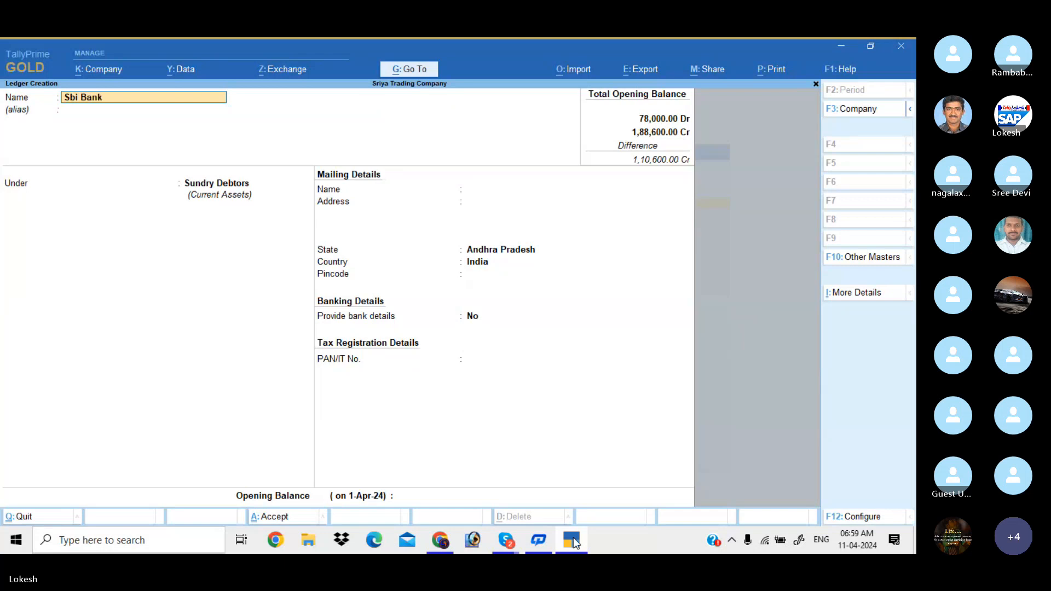
pyautogui.press('Return')
pyautogui.press('Return')
pyautogui.write('Ba')
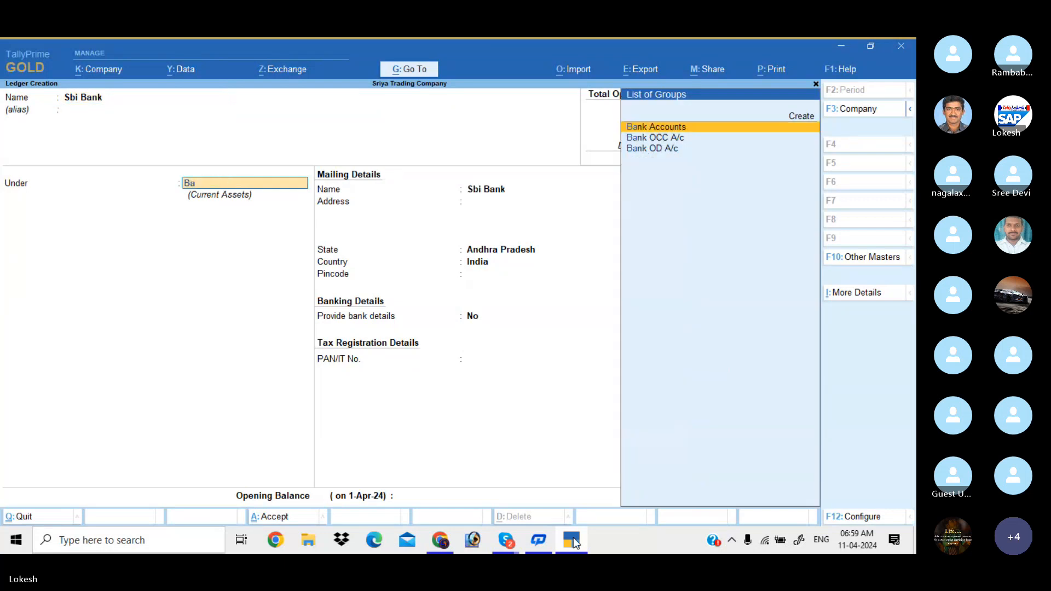
pyautogui.press('Return')
# Keep the Sbi Bank ledger's account details, cheque configuration and mailing details at their defaults
pyautogui.press('Return')
pyautogui.press('Return')
pyautogui.press('Return')
pyautogui.press('Return')
pyautogui.press('Return')
pyautogui.press('Return')
pyautogui.press('Return')
pyautogui.press('Return')
pyautogui.press('Return')
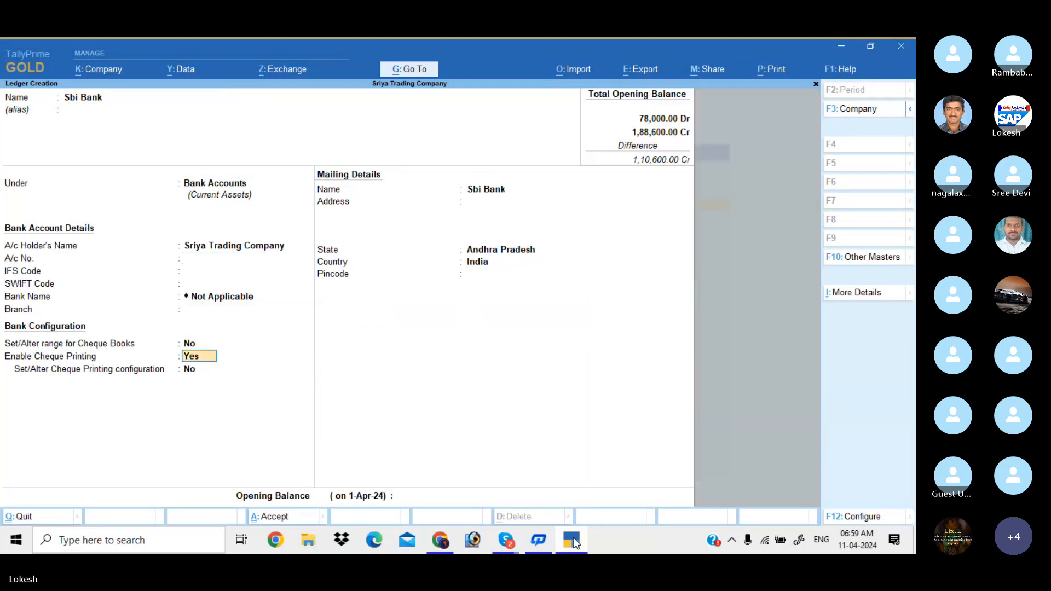
pyautogui.press('Return')
pyautogui.press('Return')
pyautogui.press('Return')
pyautogui.press('Return')
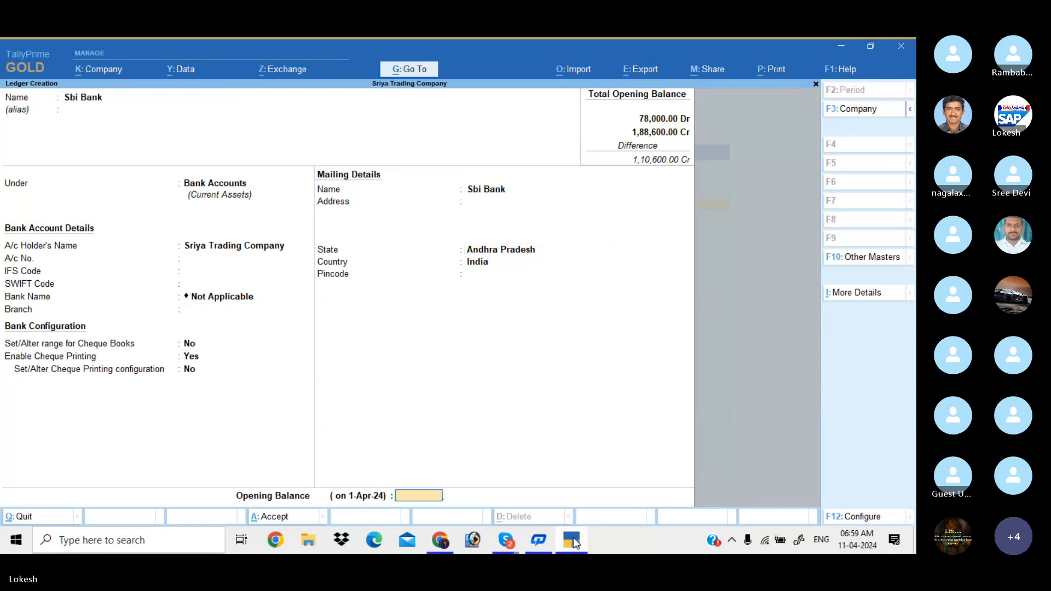
# Give the Sbi Bank ledger an opening balance of 20,000 Dr and save it
pyautogui.write('20000')
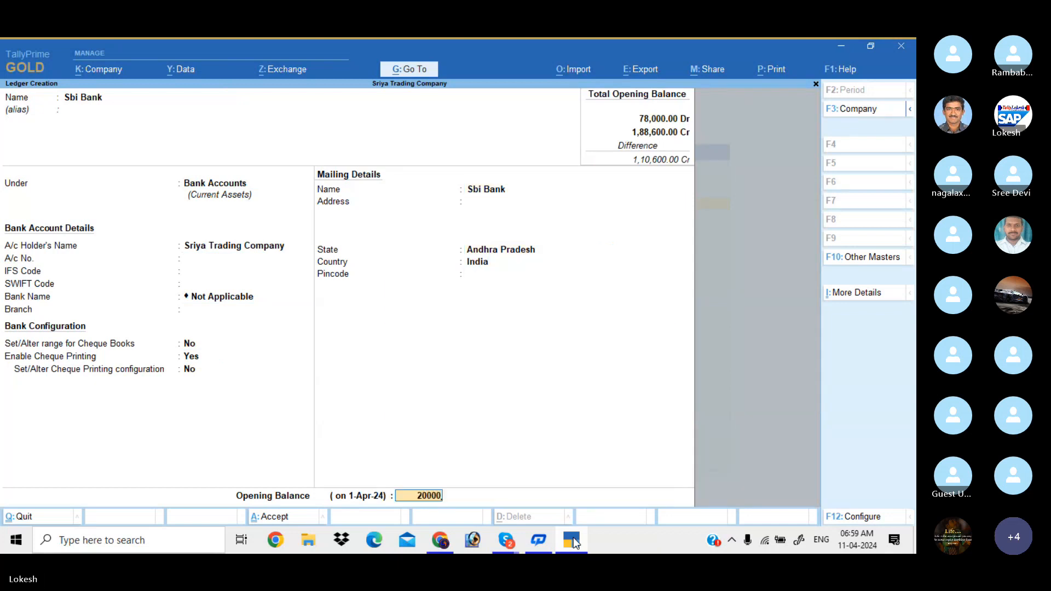
pyautogui.press('Return')
pyautogui.press('Return')
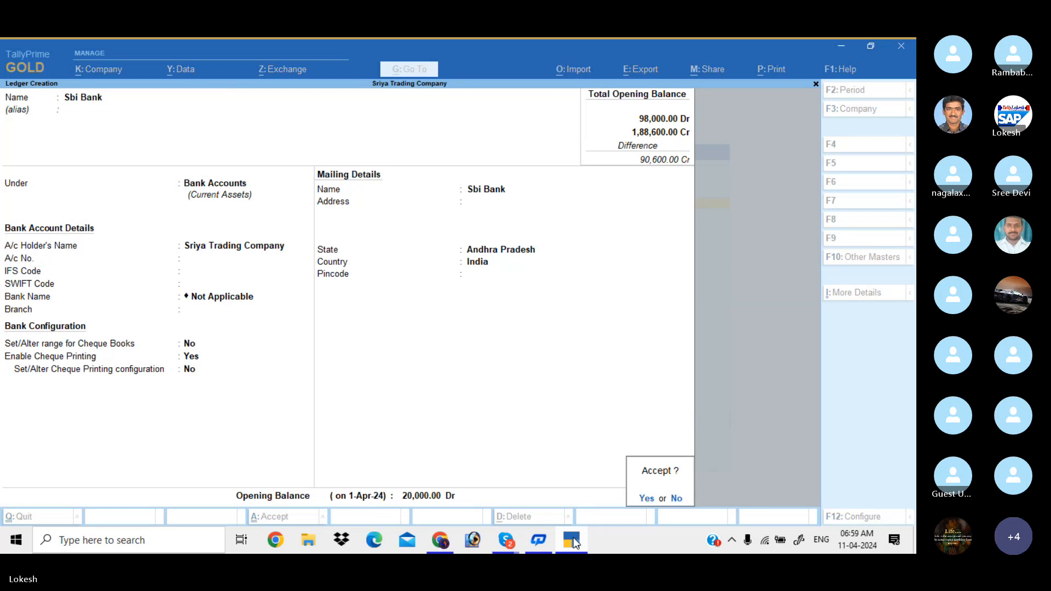
pyautogui.press('Return')
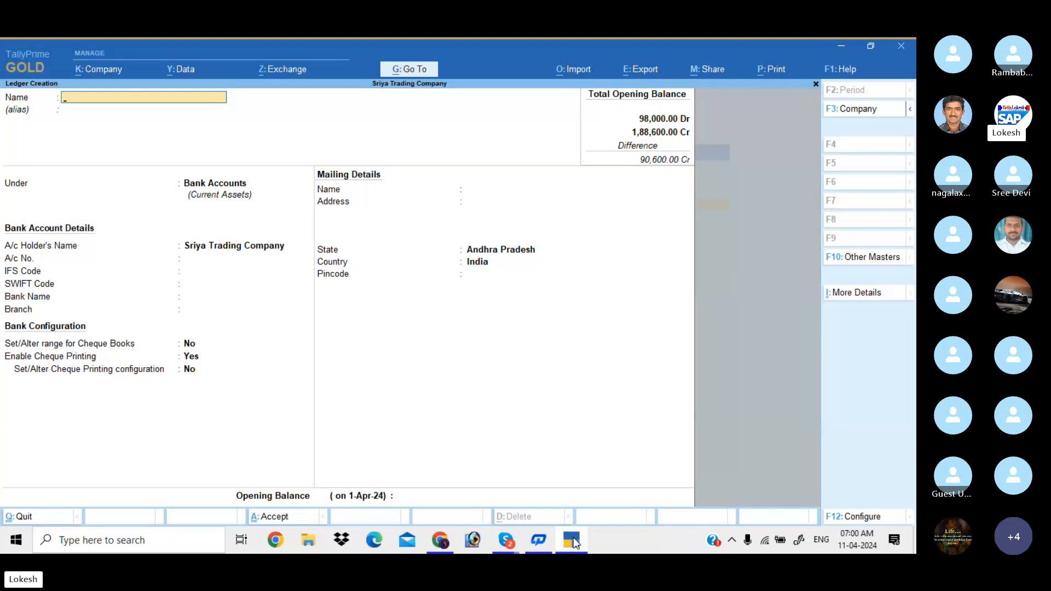
# Leave ledger creation and open the existing Cash ledger for alteration
pyautogui.press('Escape')
pyautogui.press('Return')
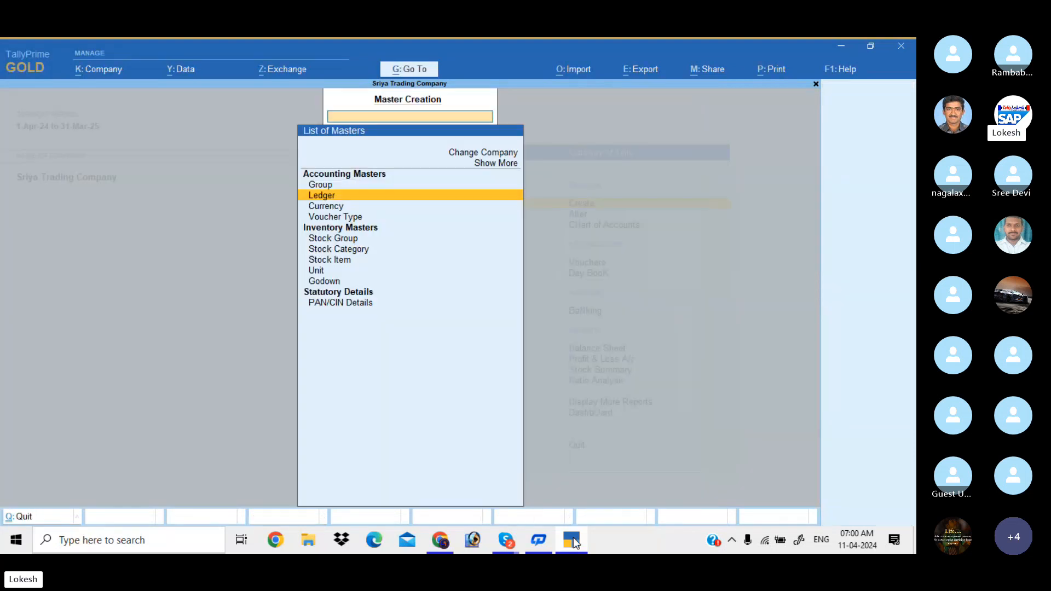
pyautogui.press('Escape')
pyautogui.press('Down')
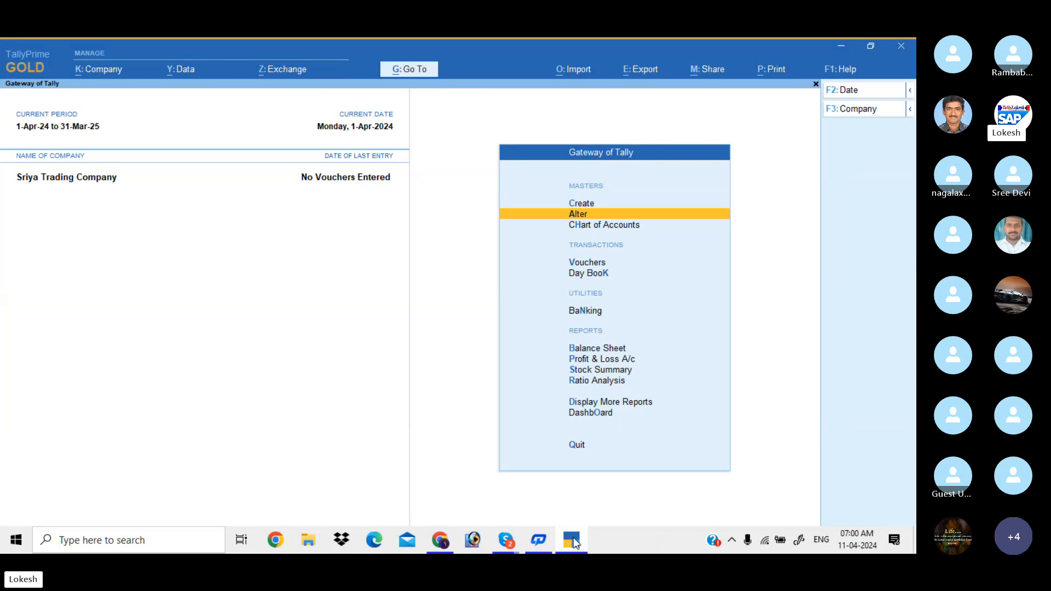
pyautogui.press('Return')
pyautogui.press('Down')
pyautogui.press('Return')
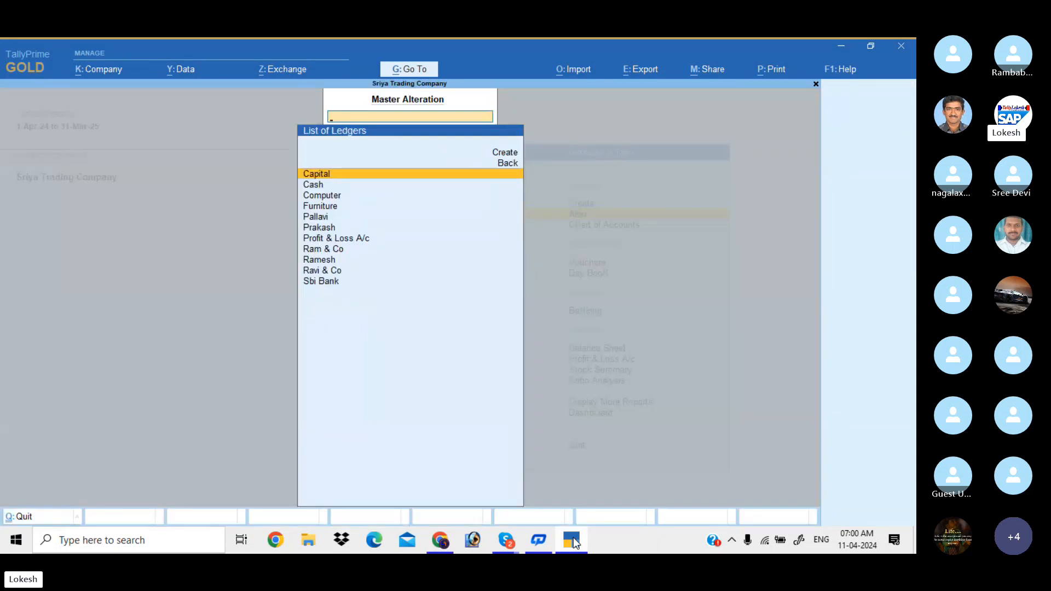
pyautogui.press('Down')
pyautogui.press('Return')
# Set the Cash ledger's opening balance to 80,000 Dr and save the change
pyautogui.press('Return')
pyautogui.press('Return')
pyautogui.press('Return')
pyautogui.press('Return')
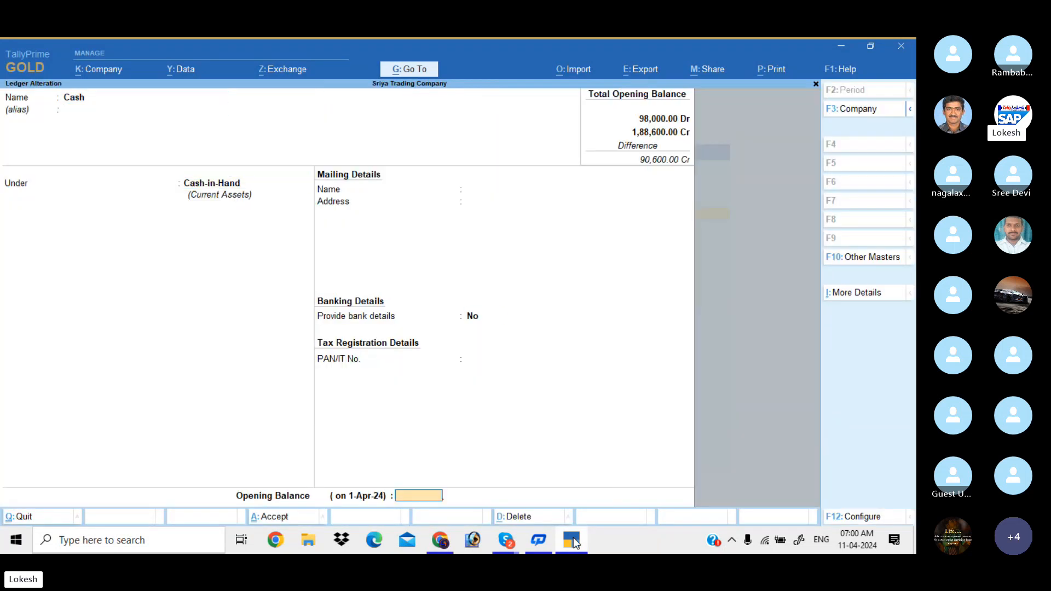
pyautogui.write('80000')
pyautogui.press('Return')
pyautogui.press('Return')
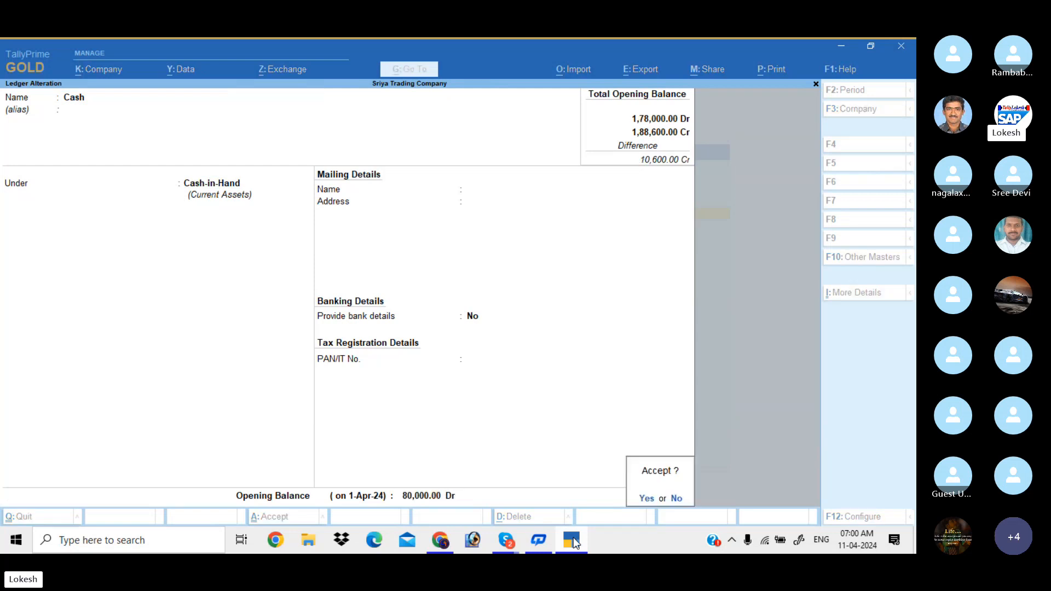
pyautogui.press('Return')
pyautogui.press('Down')
pyautogui.press('Down')
pyautogui.press('Return')
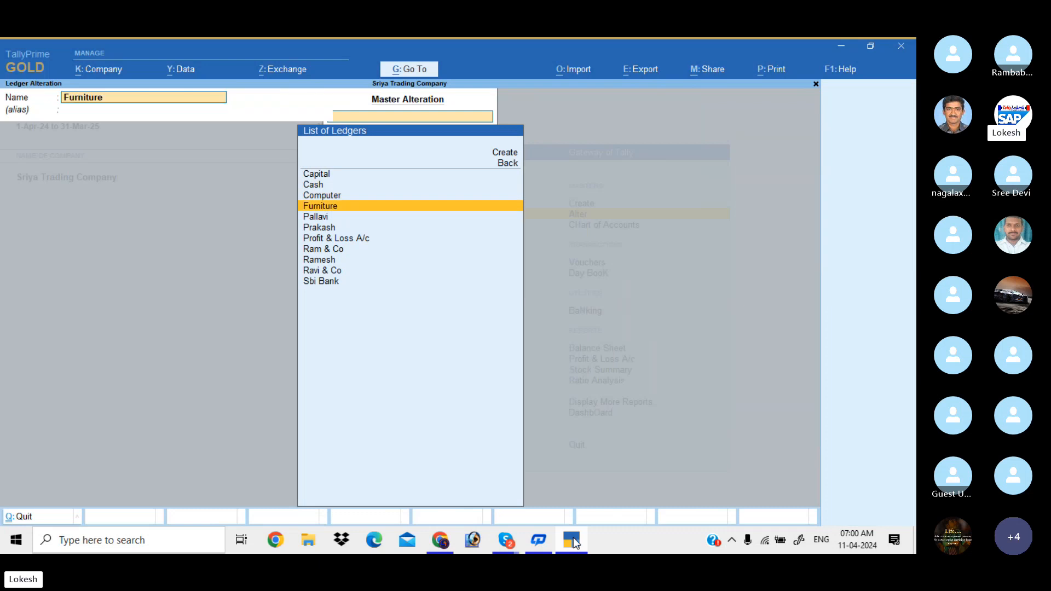
pyautogui.press('BackSpace')
pyautogui.press('Escape')
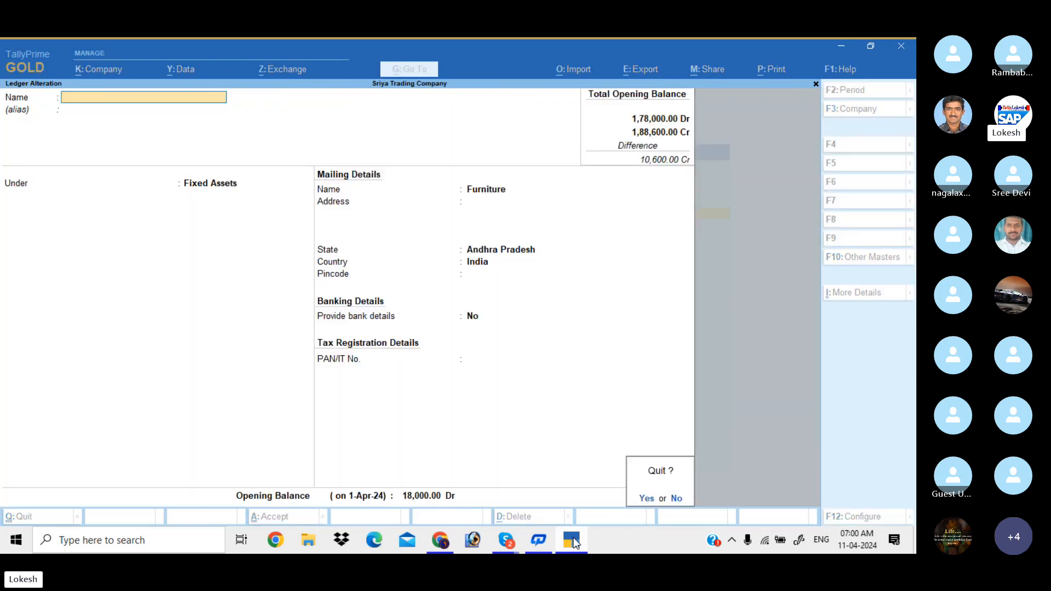
pyautogui.press('Return')
# Leave ledger alteration and start creating a unit of measure among the inventory masters
pyautogui.press('Escape')
pyautogui.press('Escape')
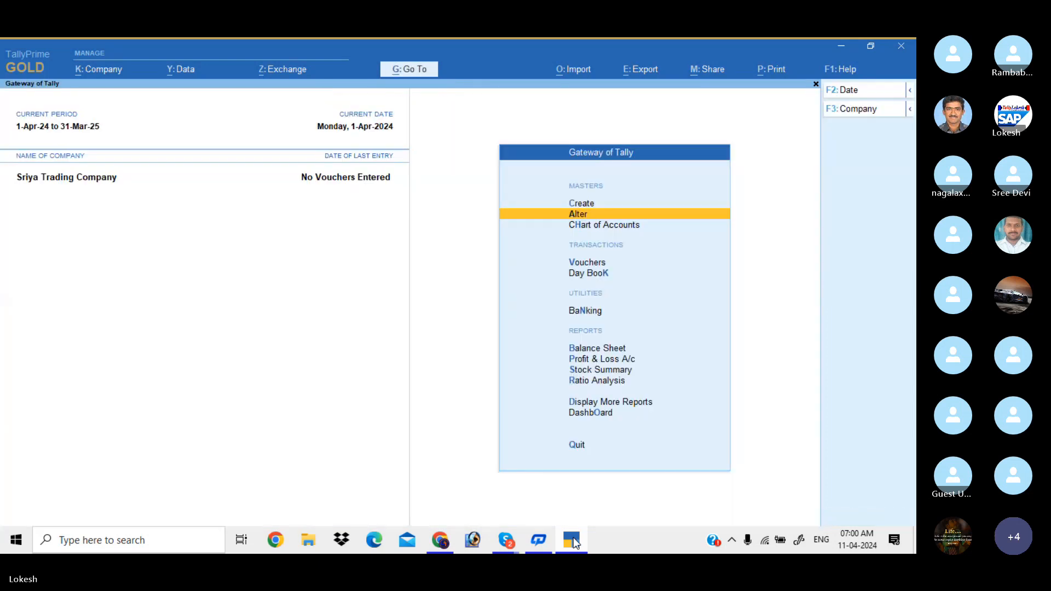
pyautogui.press('Up')
pyautogui.press('Return')
pyautogui.press('Down')
pyautogui.press('Down')
pyautogui.press('Down')
pyautogui.press('Down')
pyautogui.press('Down')
pyautogui.press('Down')
pyautogui.press('Down')
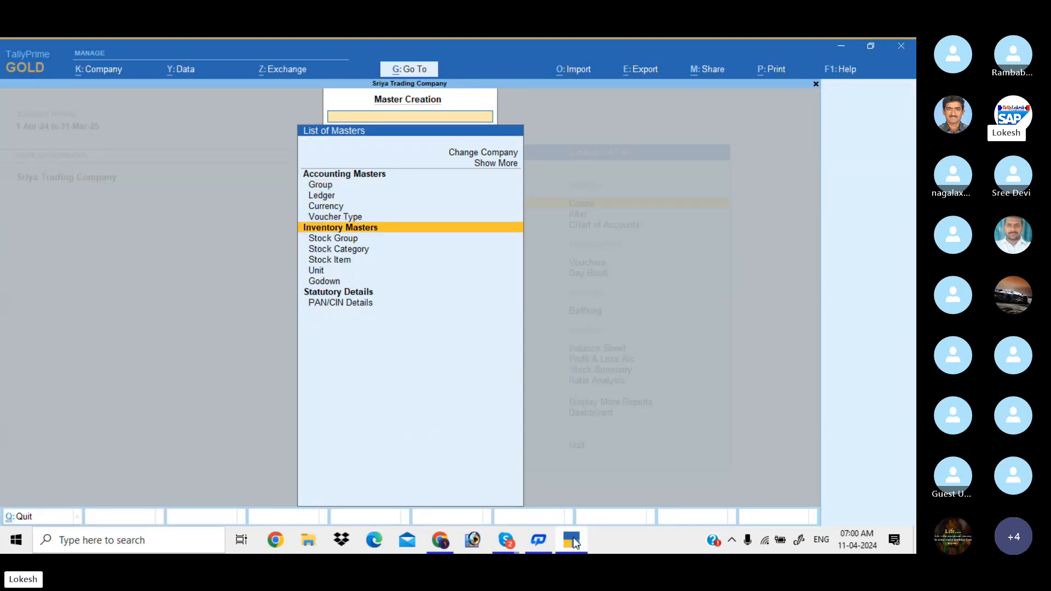
pyautogui.press('Return')
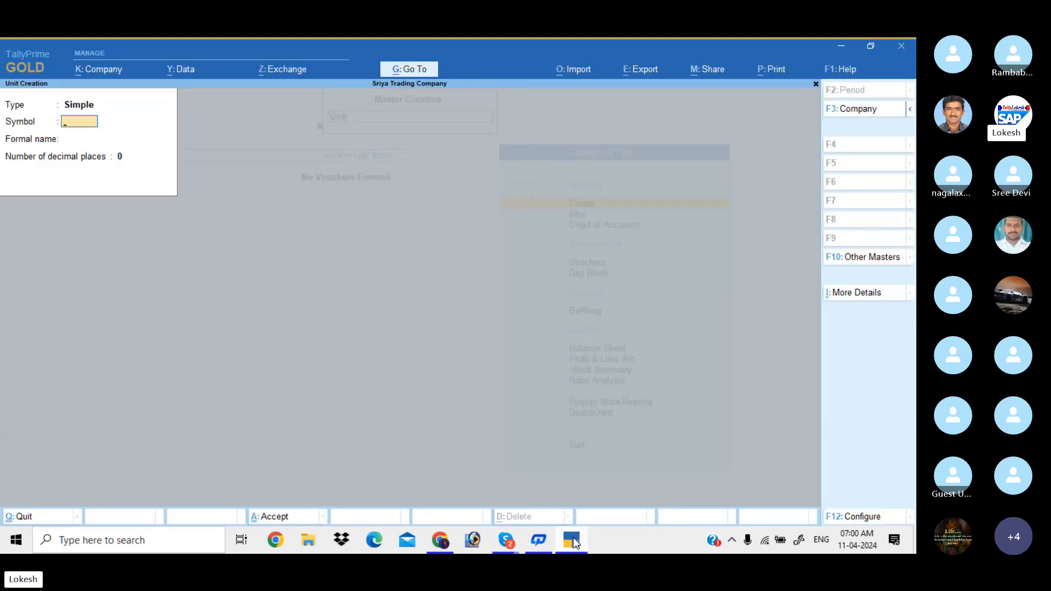
# Create the simple unit nos with the formal name Numbers and 0 decimal places
pyautogui.write('nos')
pyautogui.press('Return')
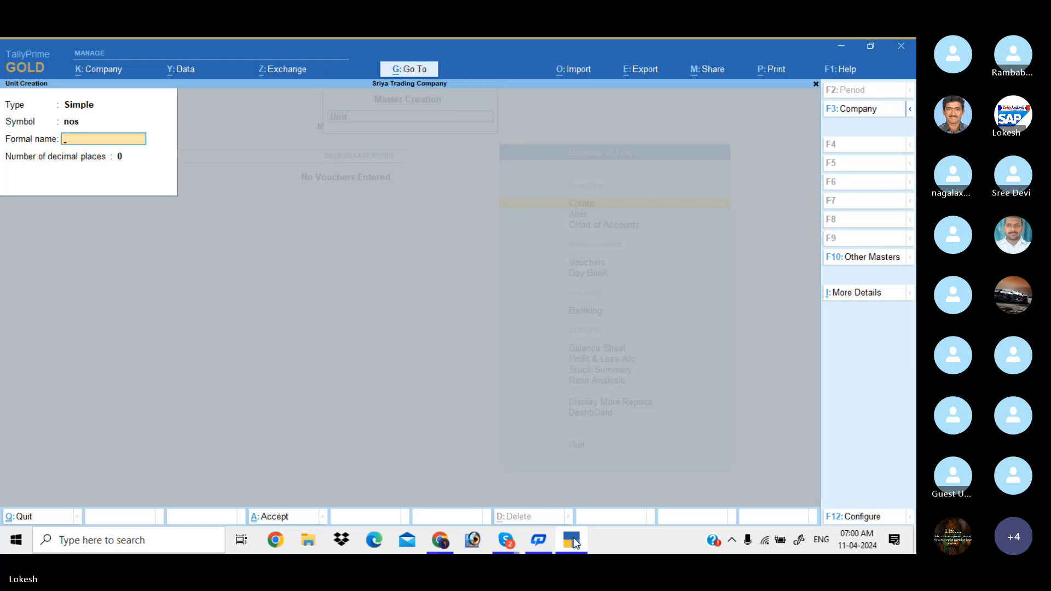
pyautogui.write('Numbers')
pyautogui.press('Return')
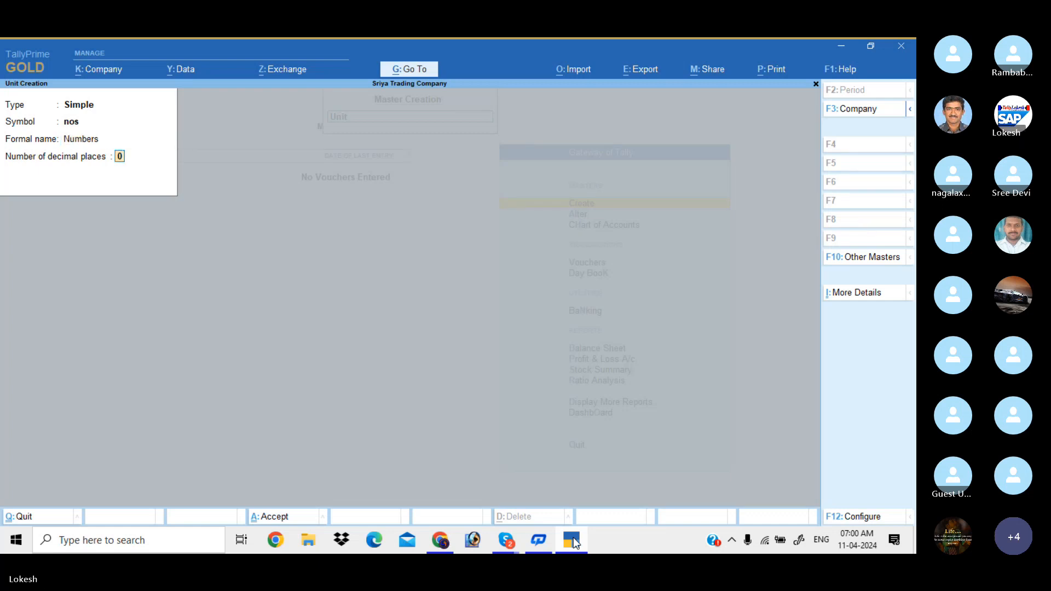
pyautogui.press('Return')
pyautogui.press('Return')
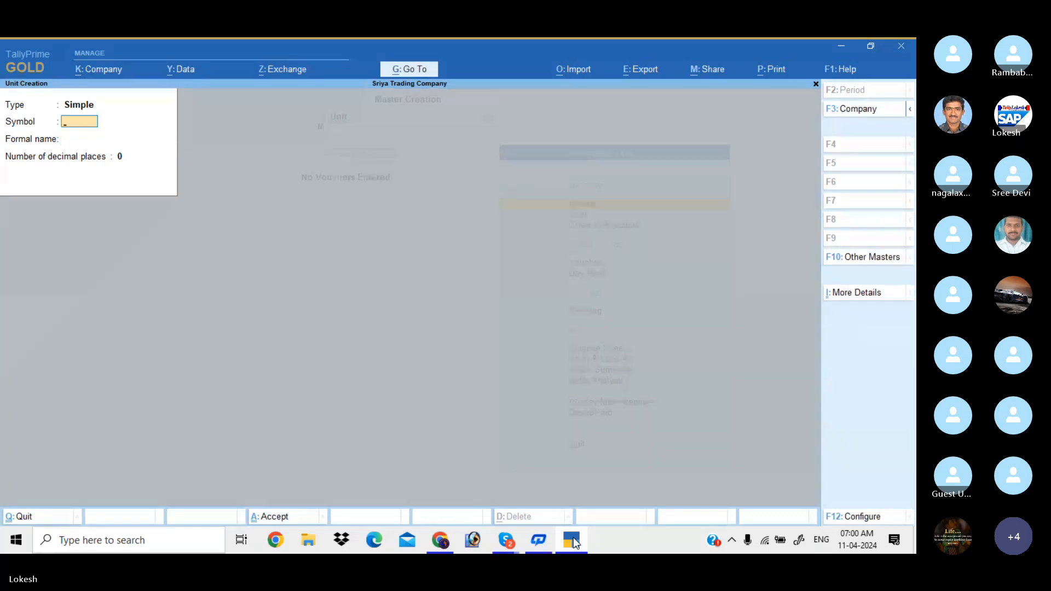
# Leave unit creation and start a stock item named Grinders under Primary, measured in nos, with a rate of duty of 0
pyautogui.press('Escape')
pyautogui.press('Return')
pyautogui.press('Up')
pyautogui.press('Return')
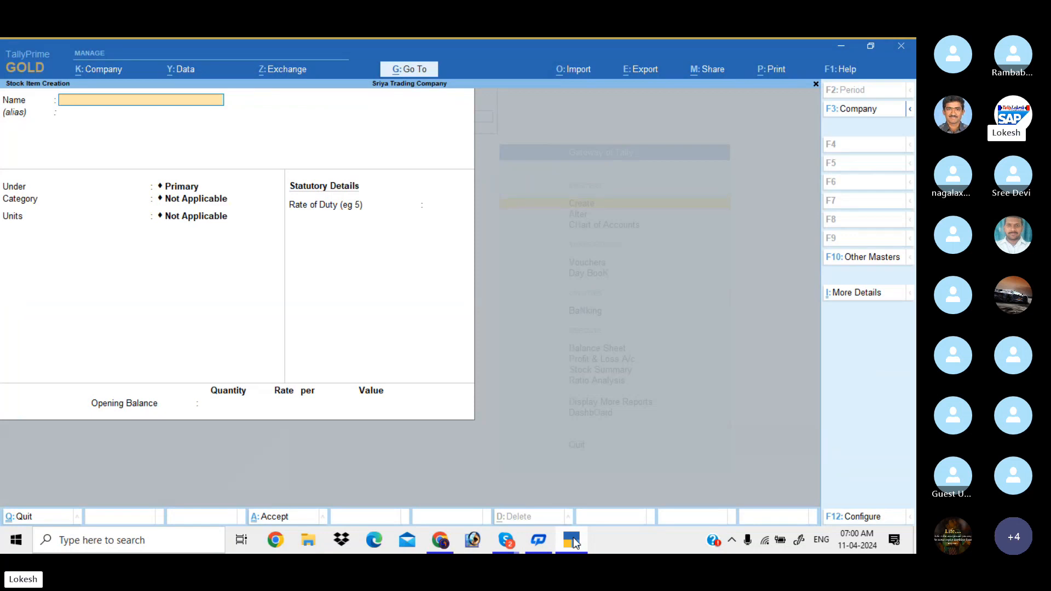
pyautogui.write('Grinder')
pyautogui.press('Return')
pyautogui.press('Return')
pyautogui.press('Return')
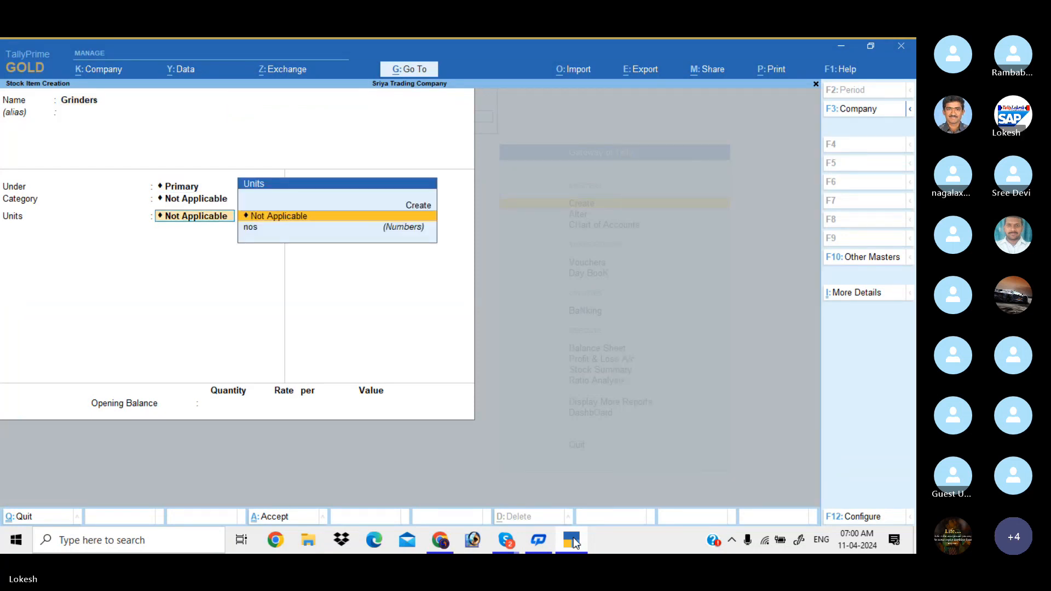
pyautogui.press('Down')
pyautogui.press('Return')
pyautogui.press('Return')
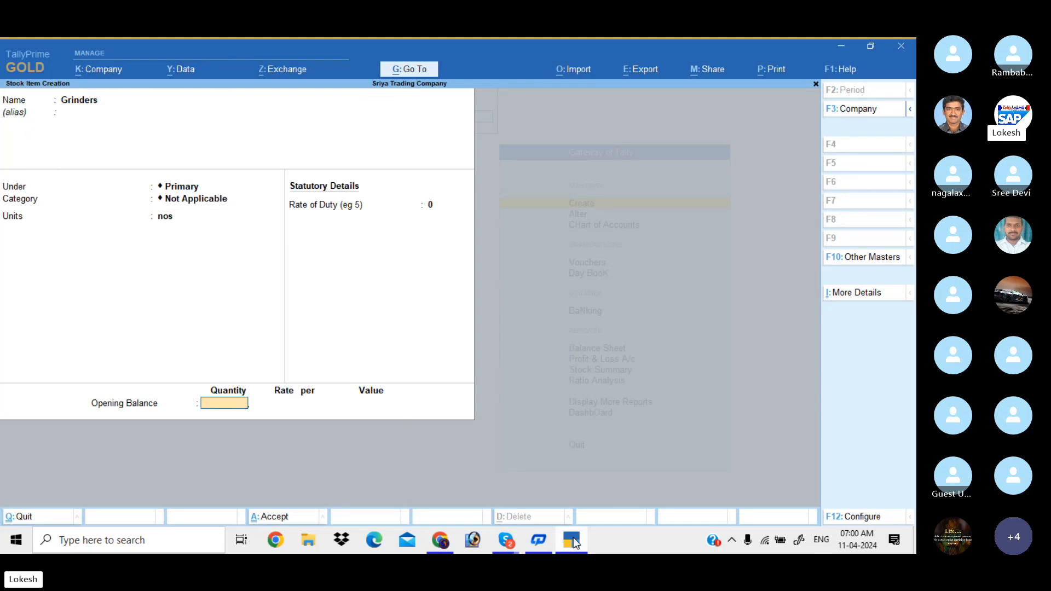
# Give Grinders an opening balance of 2 nos at a rate of 2,000 and save the stock item
pyautogui.write('2')
pyautogui.press('Return')
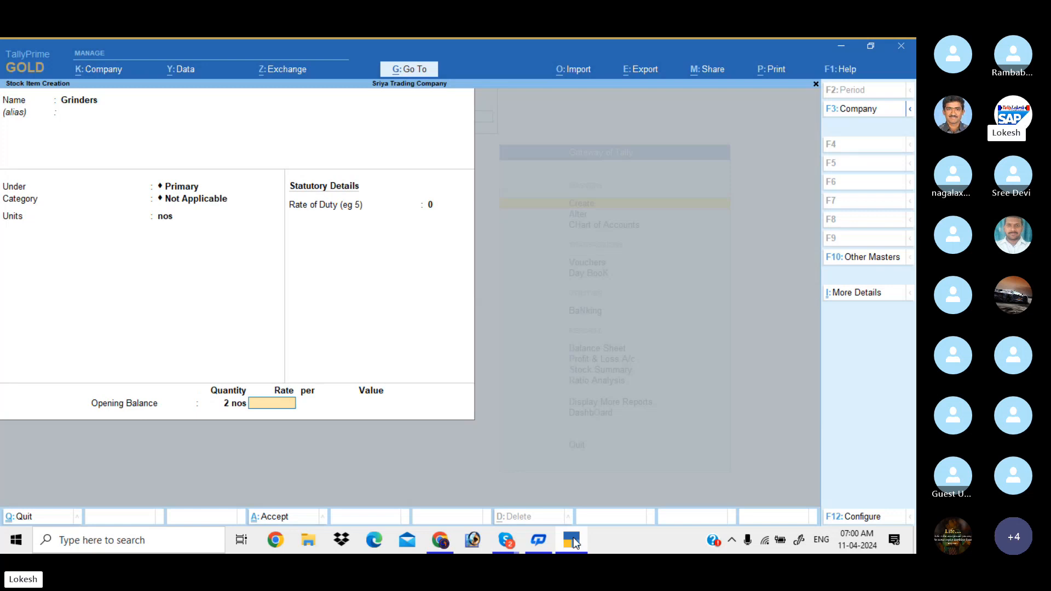
pyautogui.write('2000')
pyautogui.press('Return')
pyautogui.press('Return')
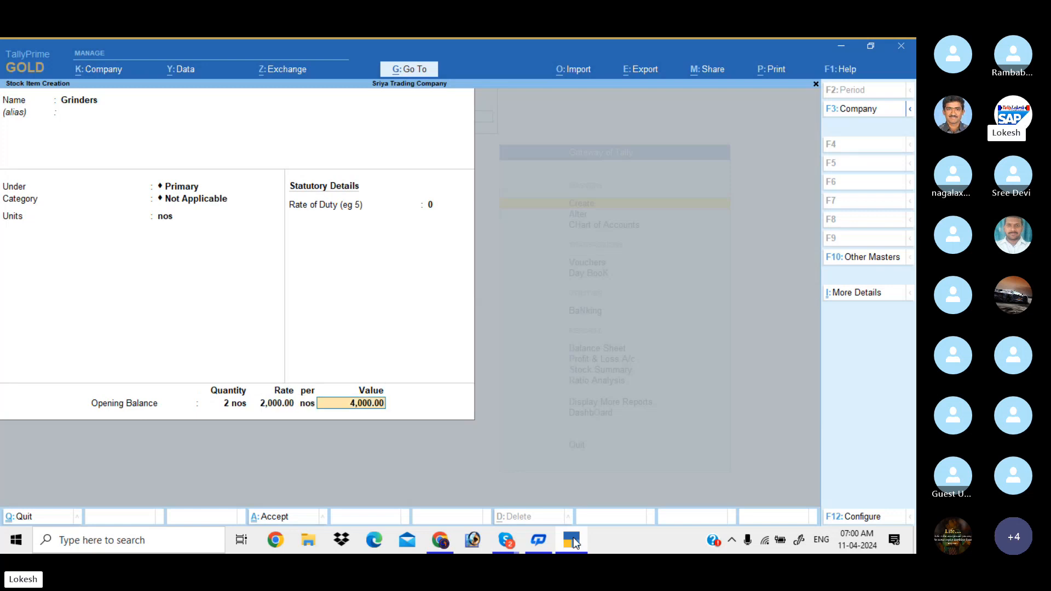
pyautogui.press('Return')
pyautogui.press('Return')
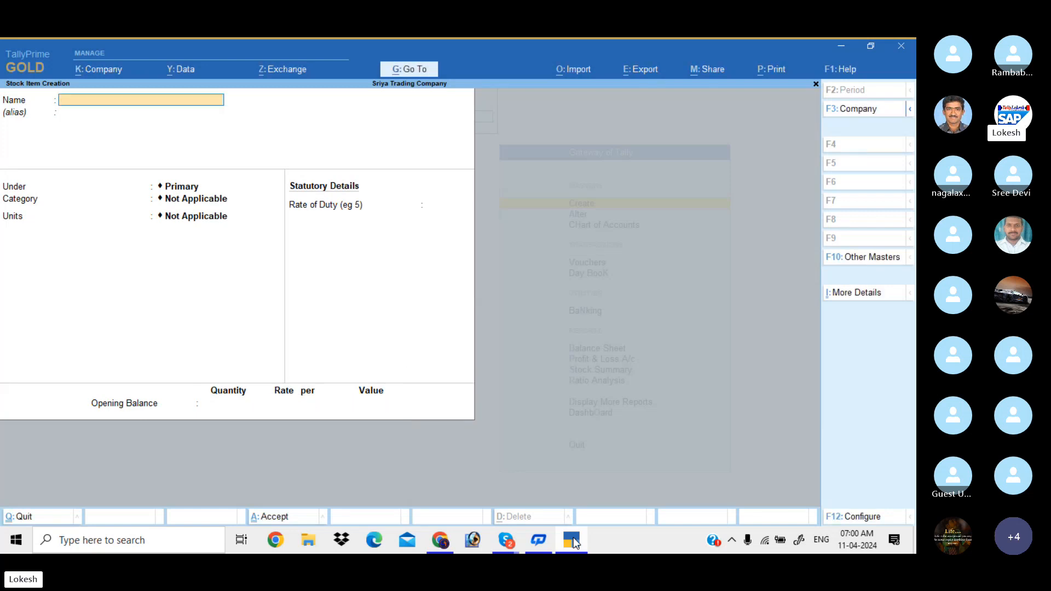
# Start the stock item Mixies under Primary with no category, measured in nos, keeping the rate of duty at 0
pyautogui.write('Mixies')
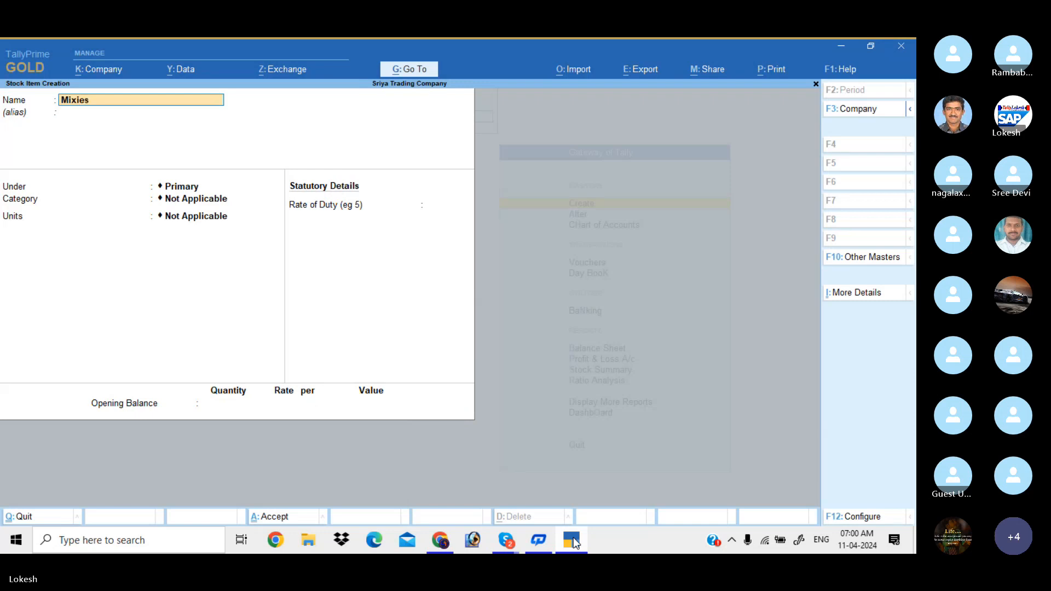
pyautogui.press('Return')
pyautogui.press('Return')
pyautogui.press('Return')
pyautogui.press('Return')
pyautogui.press('Down')
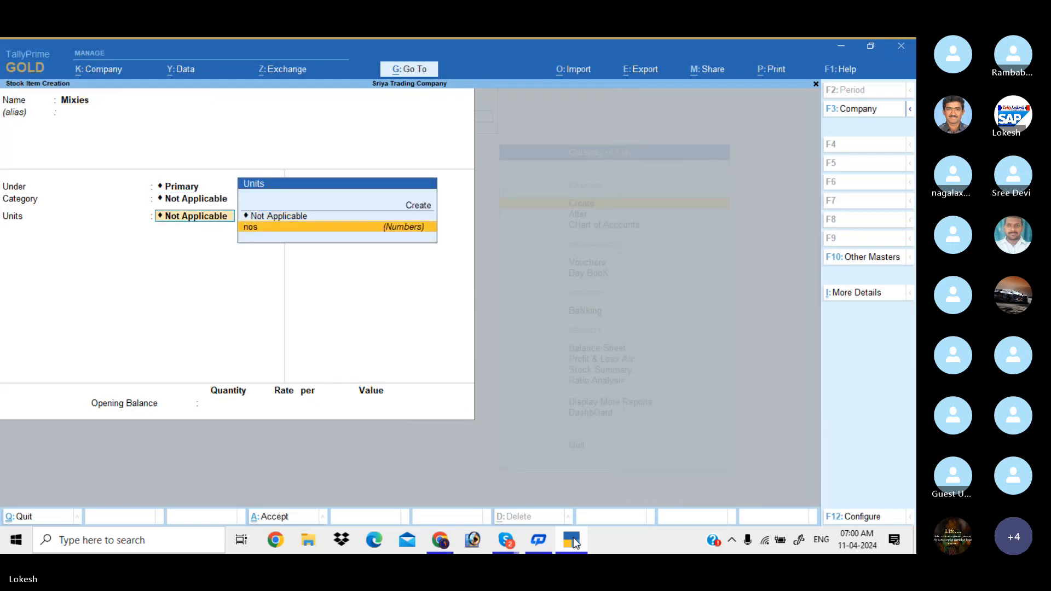
pyautogui.press('Return')
pyautogui.press('Return')
# Give Mixies an opening balance of 2 nos at a rate of 1,500 and save the stock item
pyautogui.write('2')
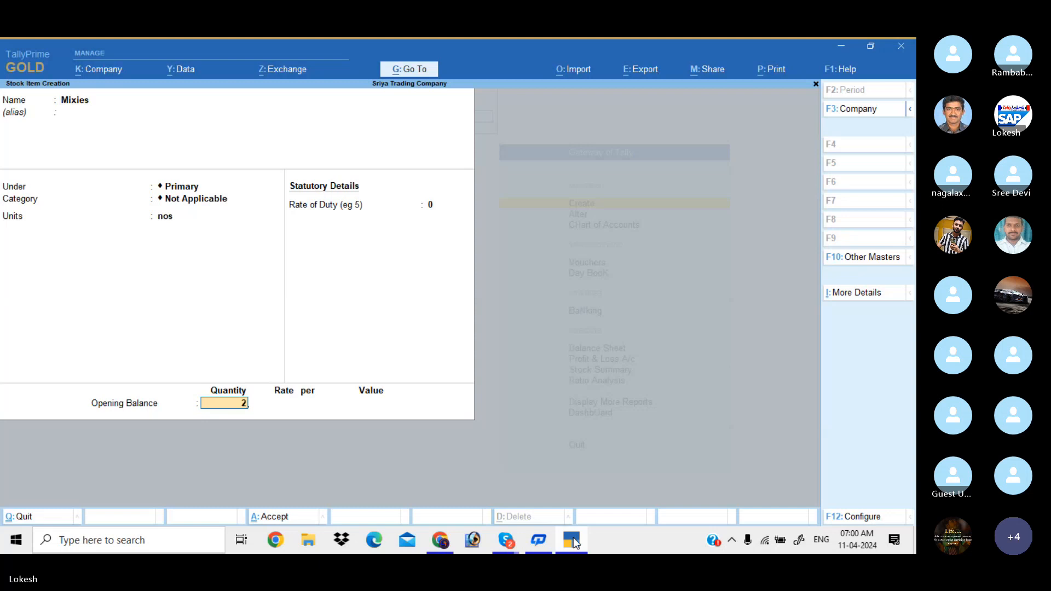
pyautogui.press('Return')
pyautogui.write('1,500')
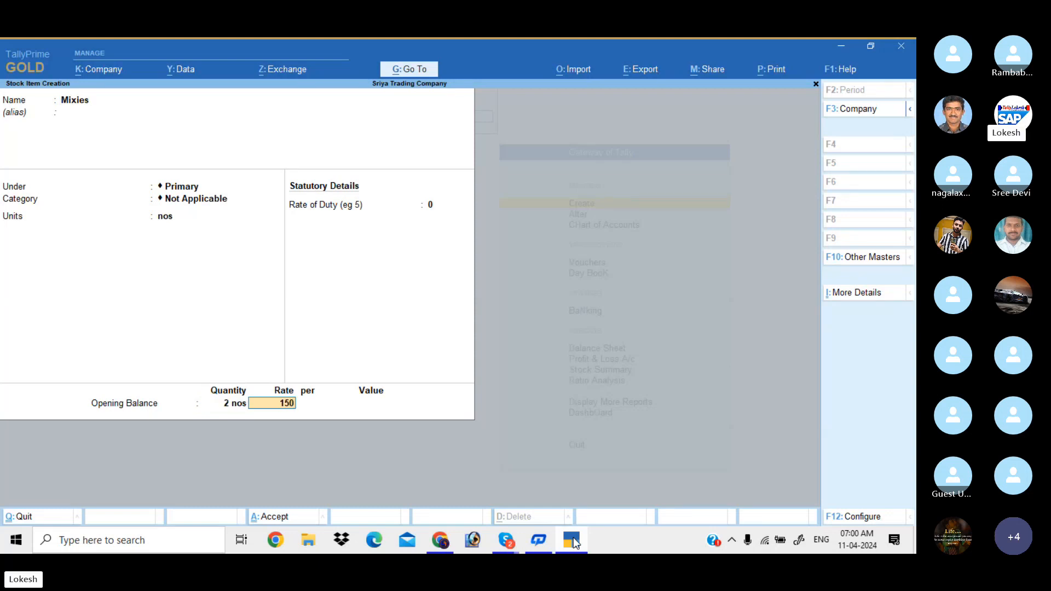
pyautogui.press('Return')
pyautogui.press('Return')
pyautogui.press('Return')
pyautogui.press('Return')
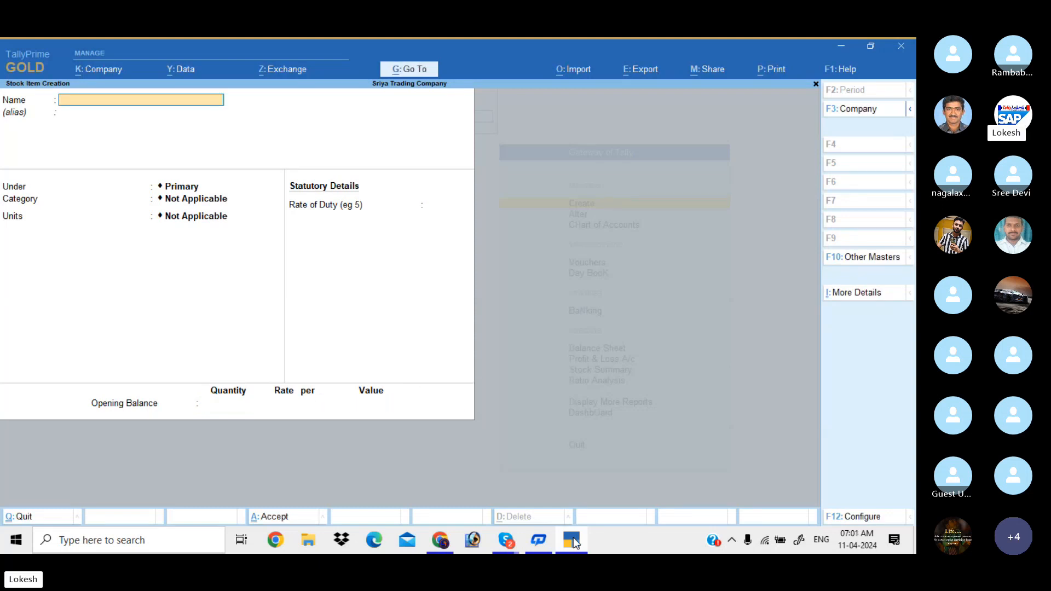
# Start the stock item Ceiling Fan under Primary with no category, measured in nos, keeping the rate of duty at 0
pyautogui.write('Ceiling')
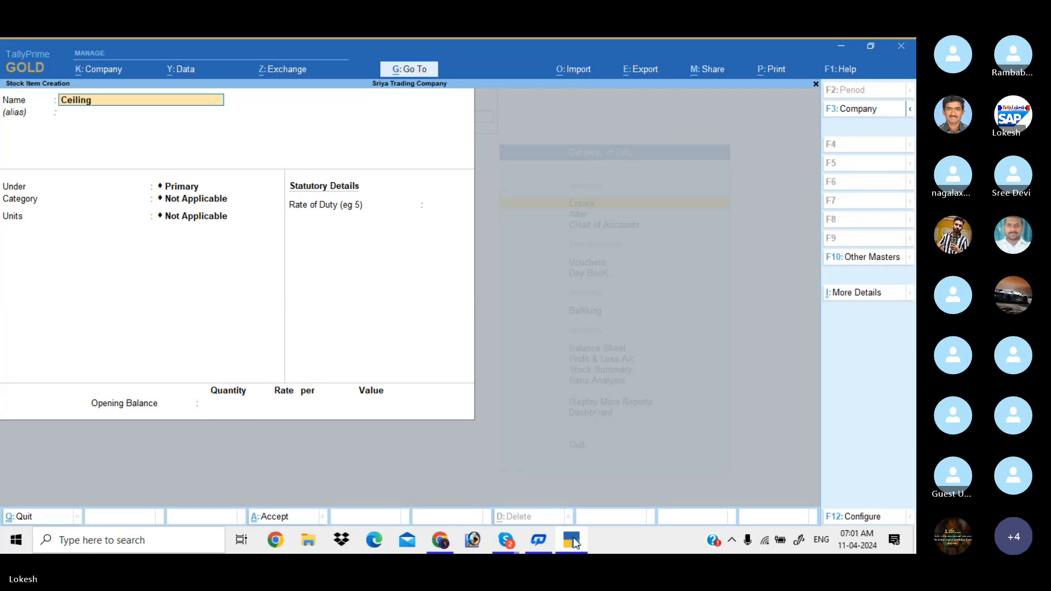
pyautogui.write(' Fan')
pyautogui.press('Return')
pyautogui.press('Return')
pyautogui.press('Return')
pyautogui.press('Return')
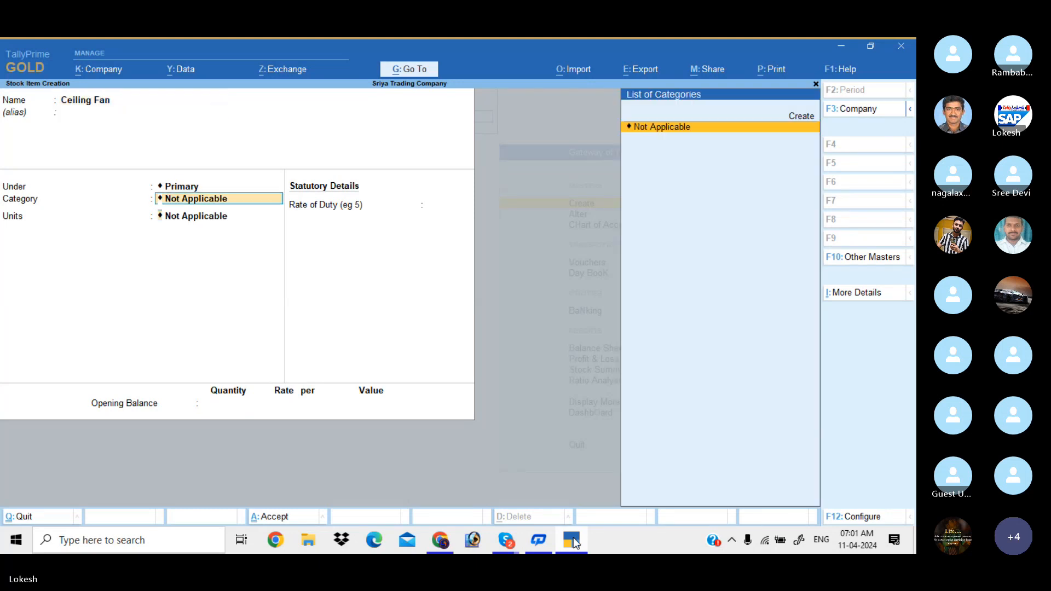
pyautogui.press('Down')
pyautogui.press('Return')
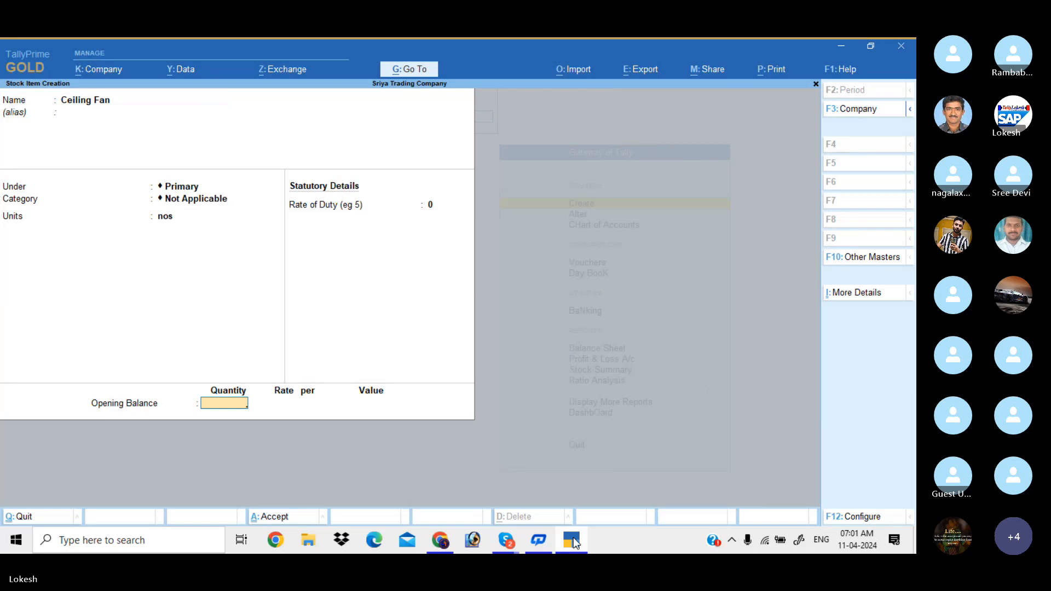
# Give Ceiling Fan an opening balance of 2 nos at a rate of 800 and save the stock item
pyautogui.write('2')
pyautogui.press('Return')
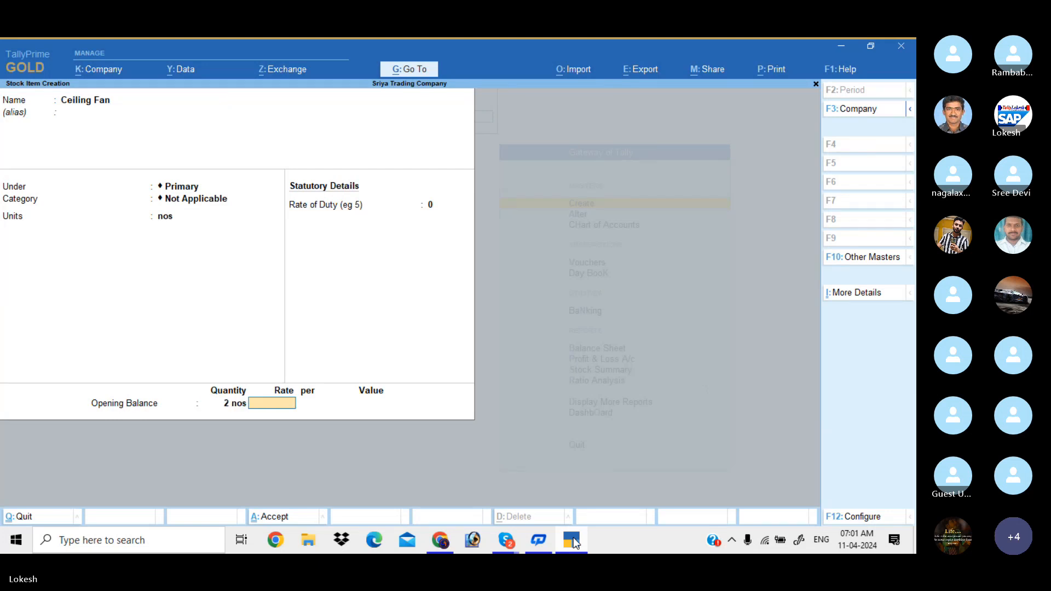
pyautogui.write('800')
pyautogui.press('Return')
pyautogui.press('Return')
pyautogui.press('Return')
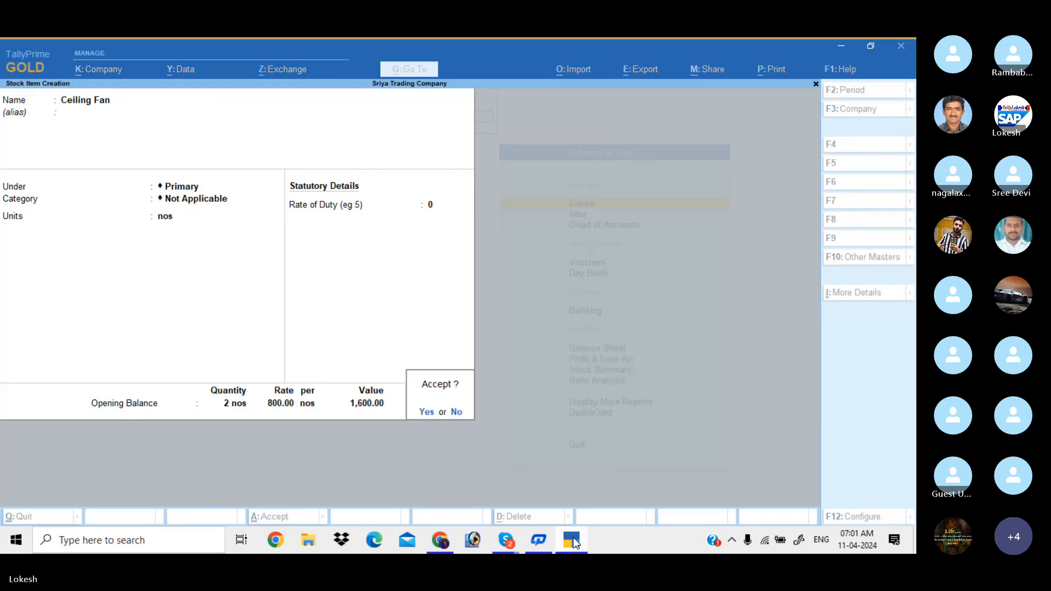
pyautogui.press('Return')
# Start the stock item Table Fan under Primary with no category, measured in nos, keeping the rate of duty at 0
pyautogui.write('Table')
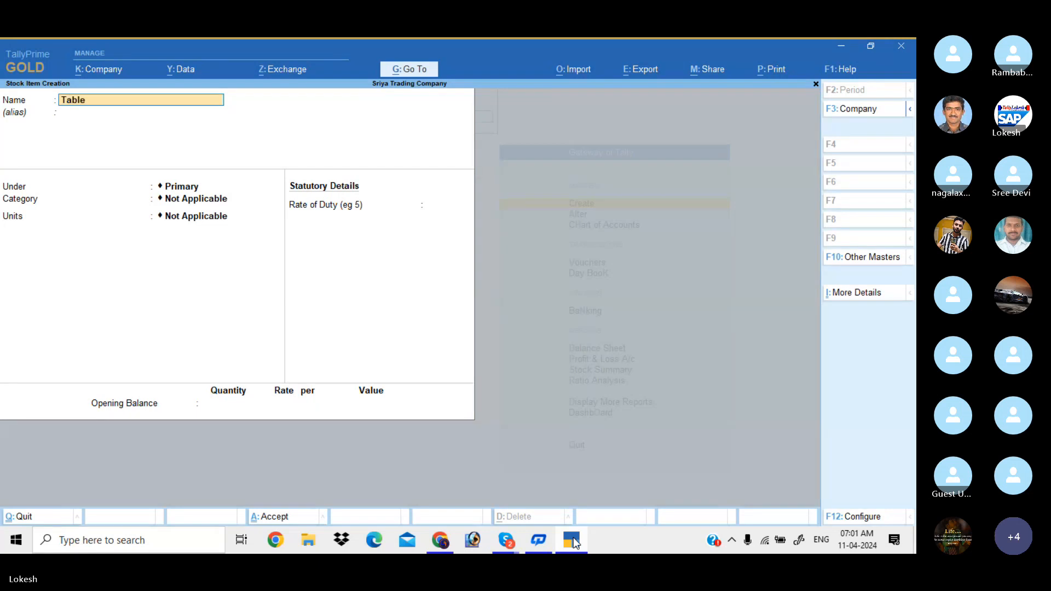
pyautogui.write(' Fan')
pyautogui.press('Return')
pyautogui.press('Return')
pyautogui.press('Return')
pyautogui.press('Return')
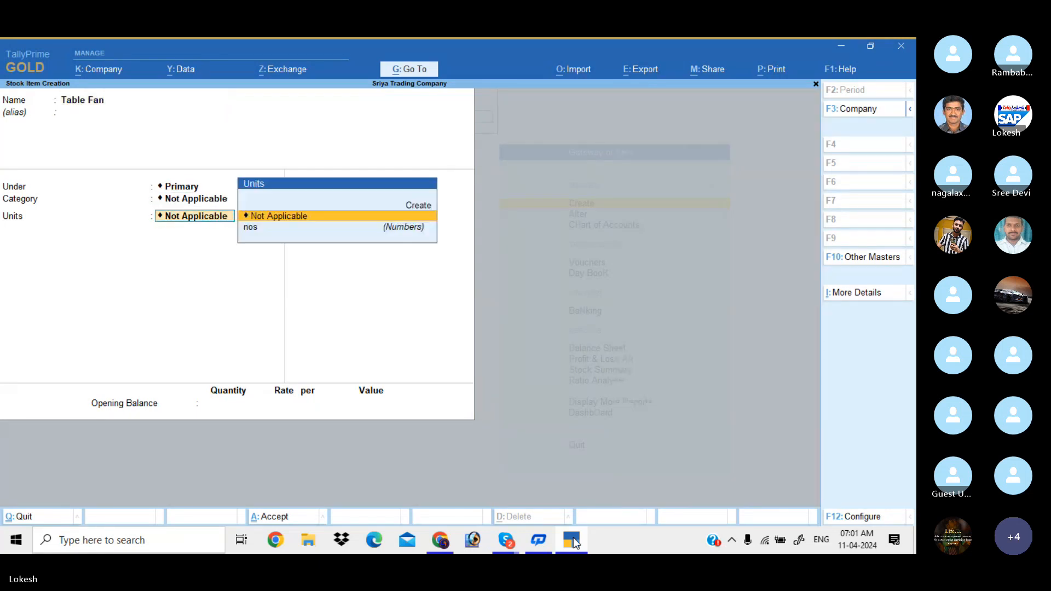
pyautogui.press('Down')
pyautogui.press('Return')
pyautogui.press('Return')
# Give Table Fan an opening balance of 2 nos at a rate of 1,000, save it and leave master creation
pyautogui.write('2')
pyautogui.press('Return')
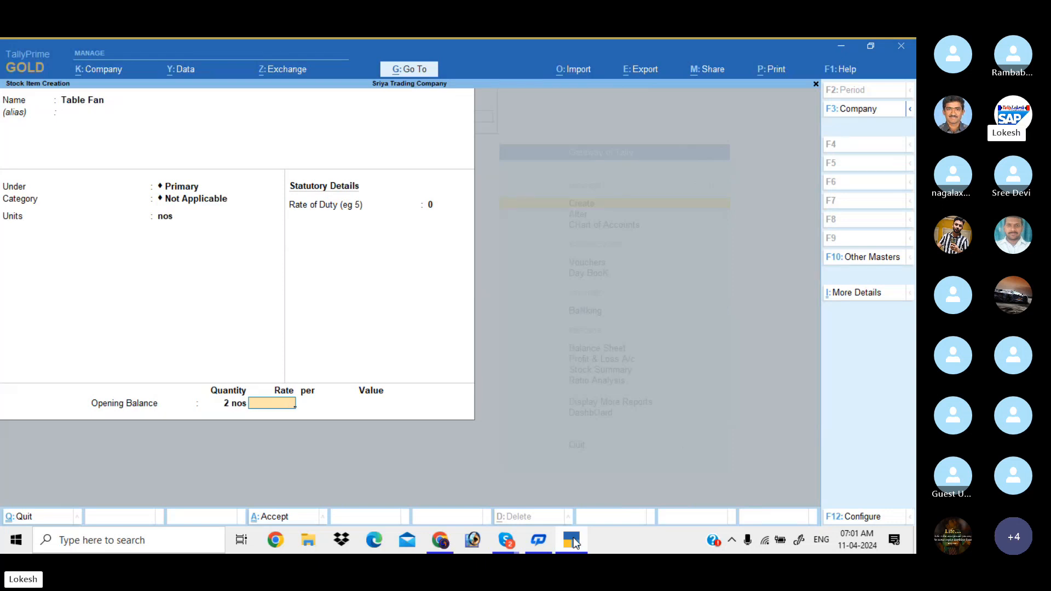
pyautogui.write('1000')
pyautogui.press('Return')
pyautogui.press('Return')
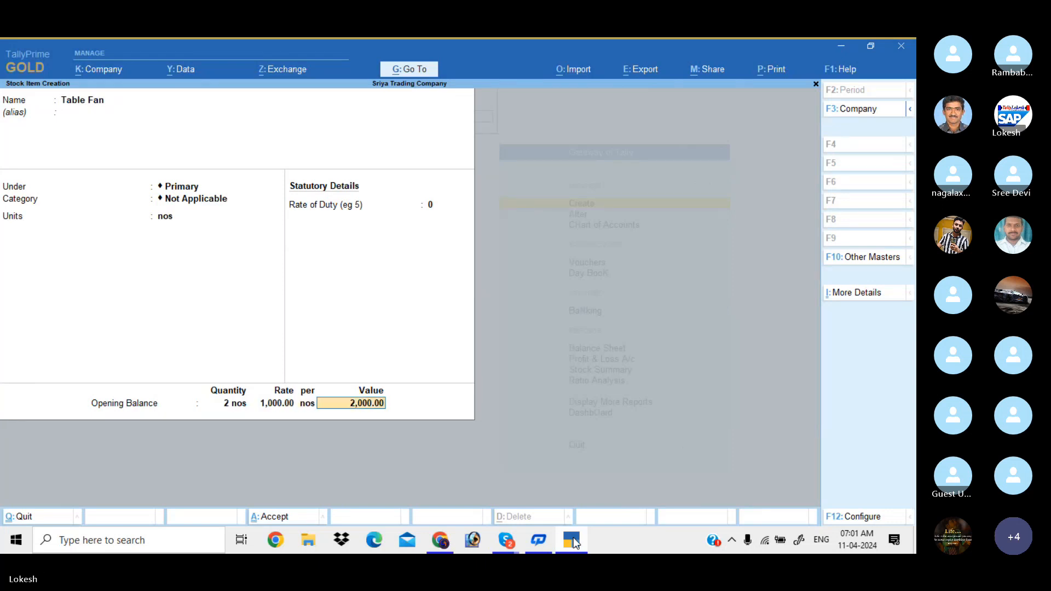
pyautogui.press('Return')
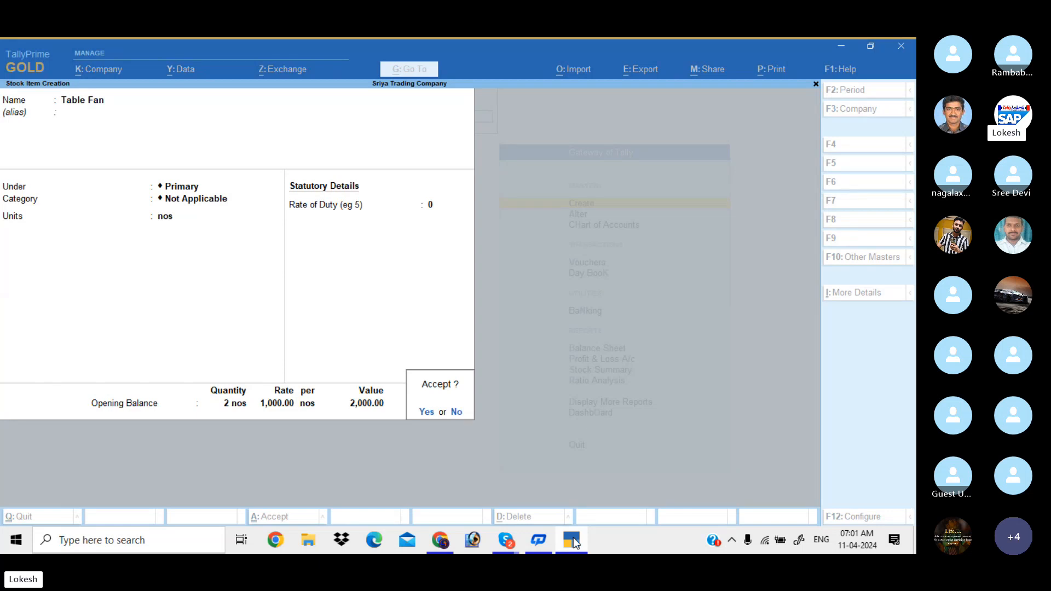
pyautogui.press('Return')
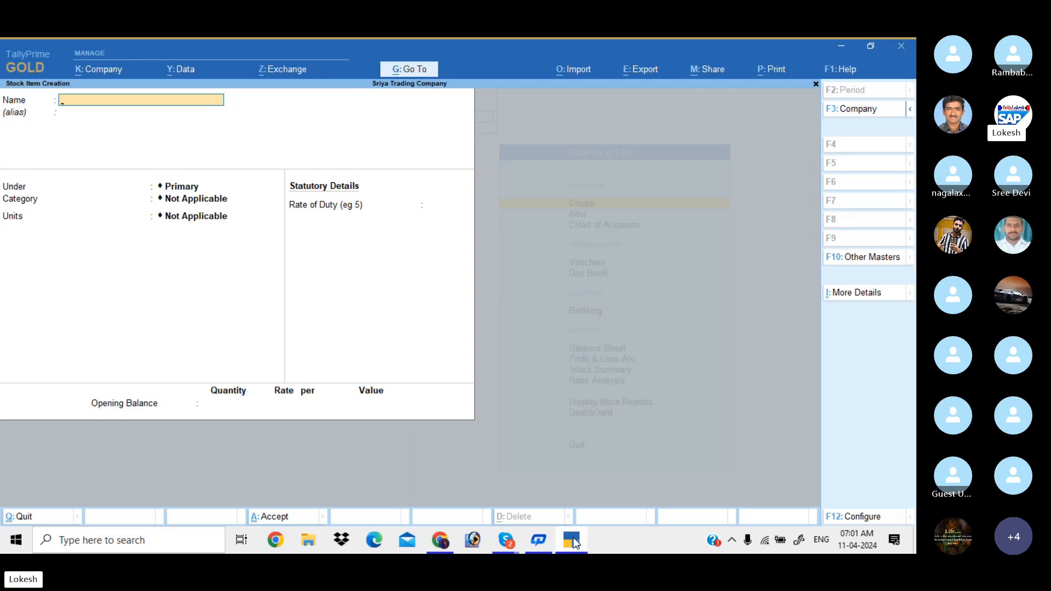
pyautogui.press('Escape')
pyautogui.press('Return')
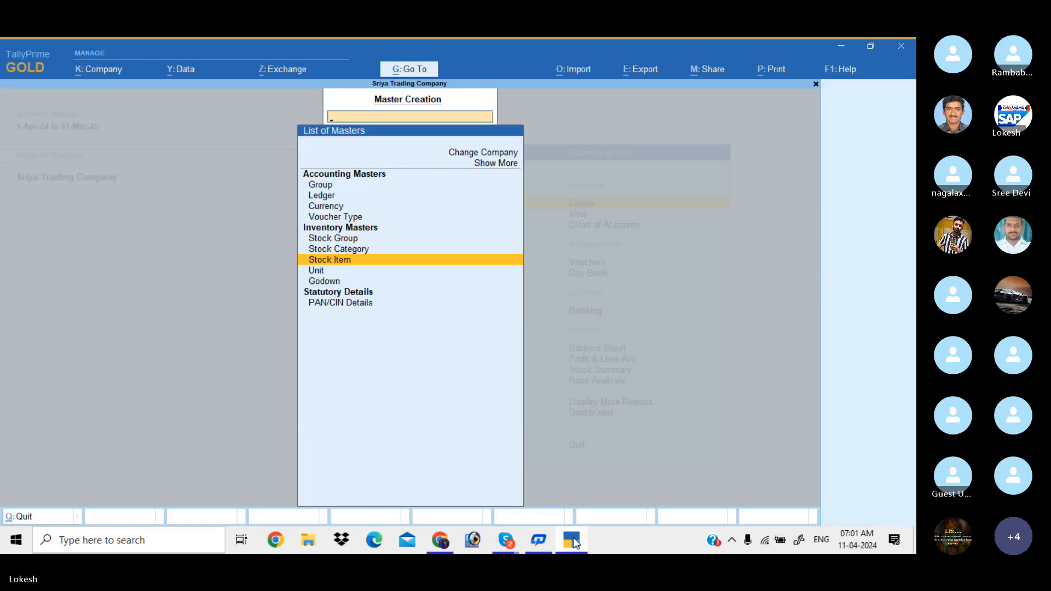
pyautogui.press('Escape')
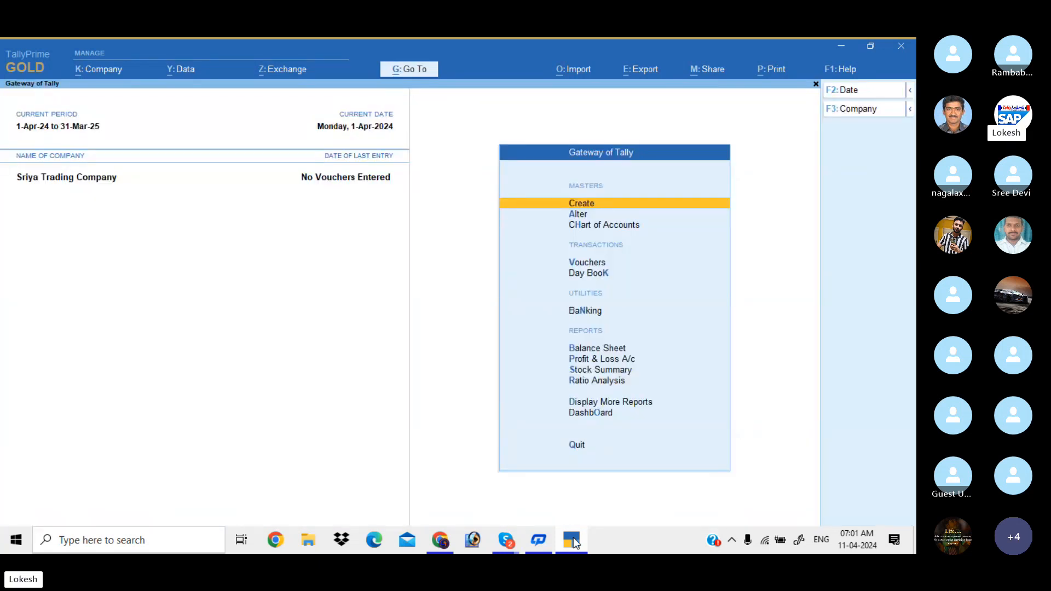
# Open the company's Balance Sheet and expand it to the detailed view
pyautogui.press('Down')
pyautogui.press('Down')
pyautogui.press('Down')
pyautogui.press('Down')
pyautogui.press('Down')
pyautogui.press('Down')
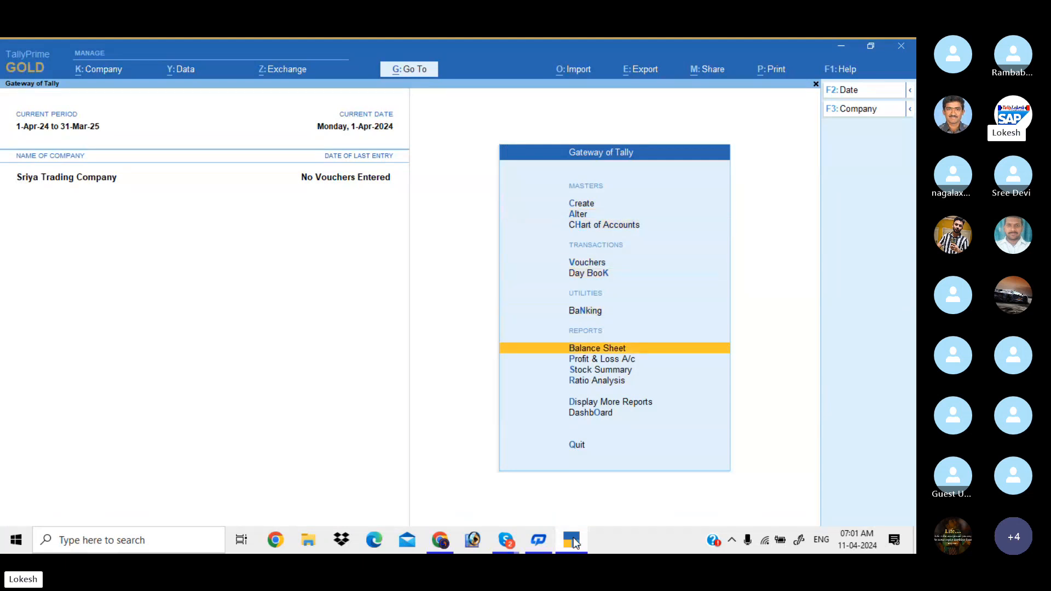
pyautogui.press('Return')
pyautogui.press('alt')
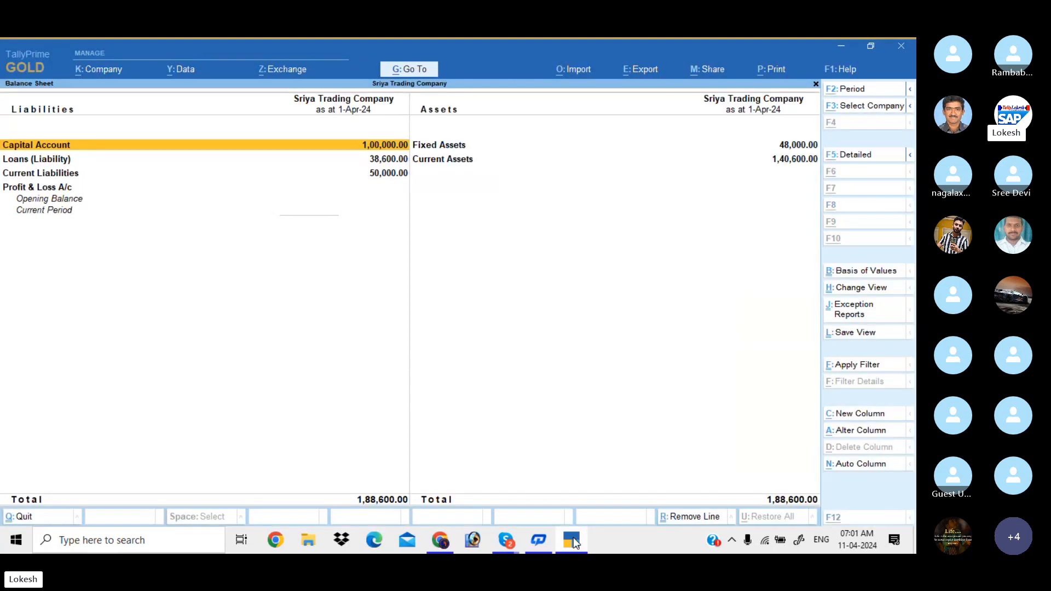
pyautogui.hotkey('alt', 'F5')
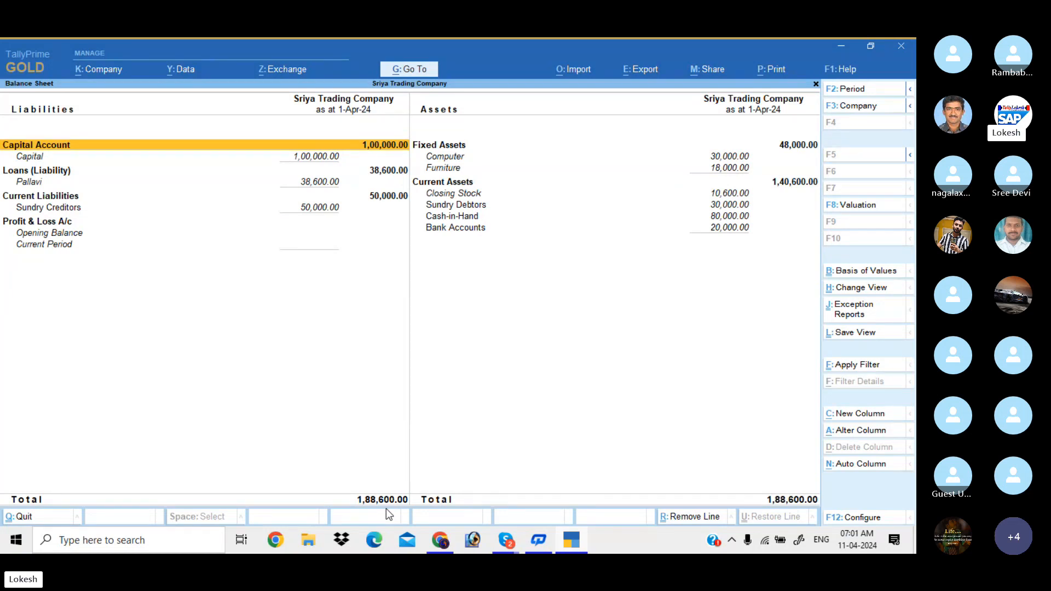
# Examine the fixed asset, liability and current asset lines in the detailed Balance Sheet
pyautogui.press('Right')
pyautogui.press('Down')
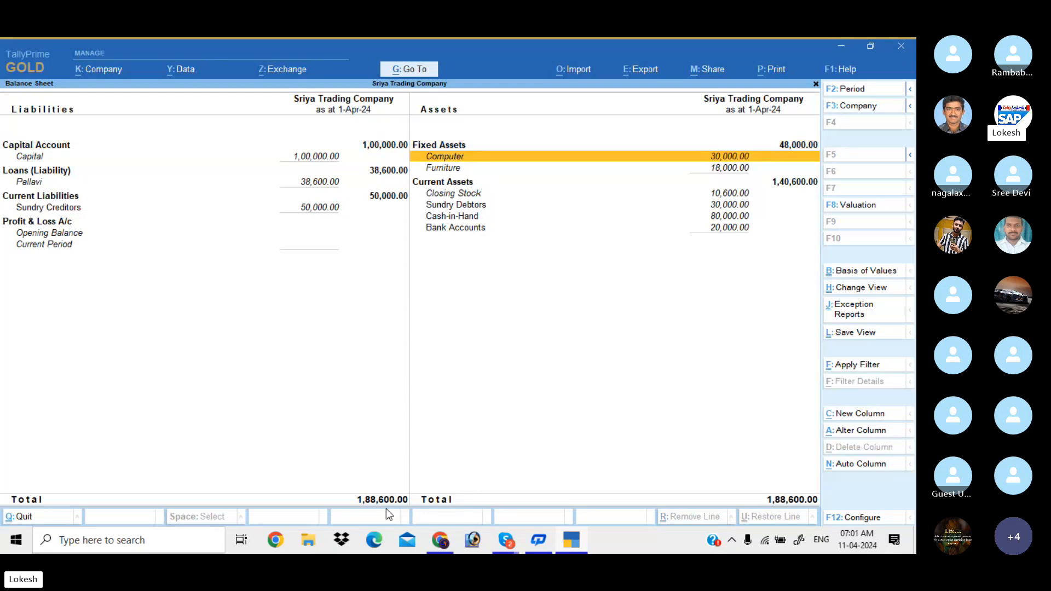
pyautogui.press('Left')
pyautogui.press('Down')
pyautogui.press('Down')
pyautogui.press('Down')
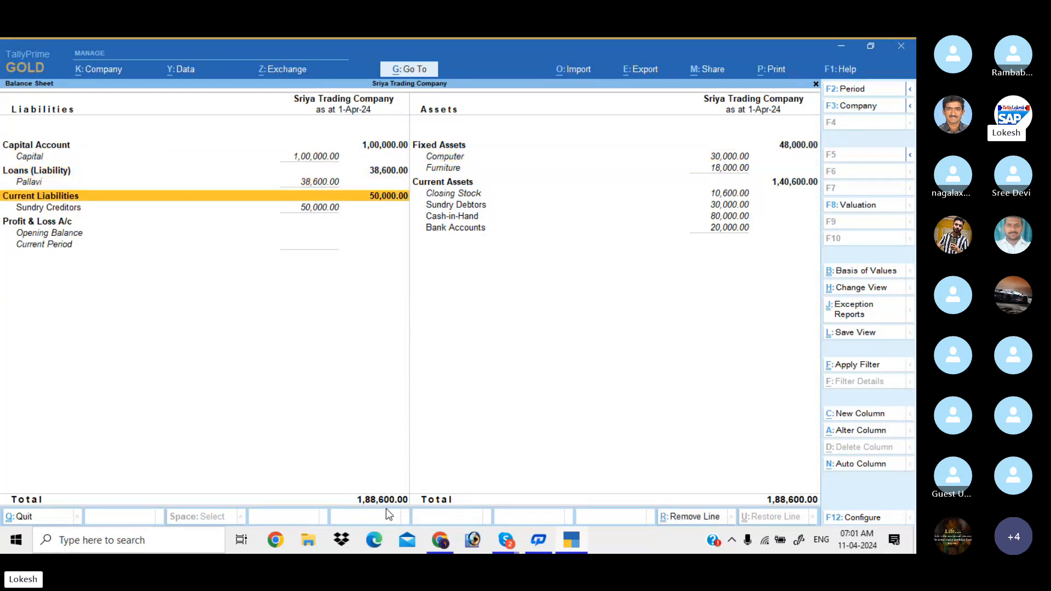
pyautogui.press('Right')
pyautogui.press('Down')
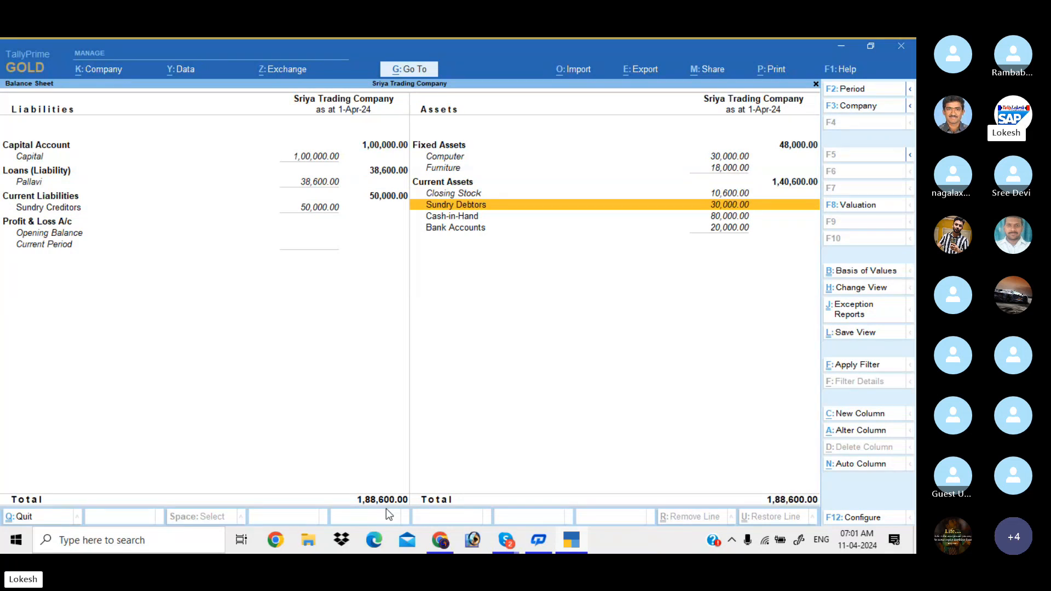
# Leave the Balance Sheet and start a new Purchase voucher
pyautogui.press('Escape')
pyautogui.press('Up')
pyautogui.press('Up')
pyautogui.press('Up')
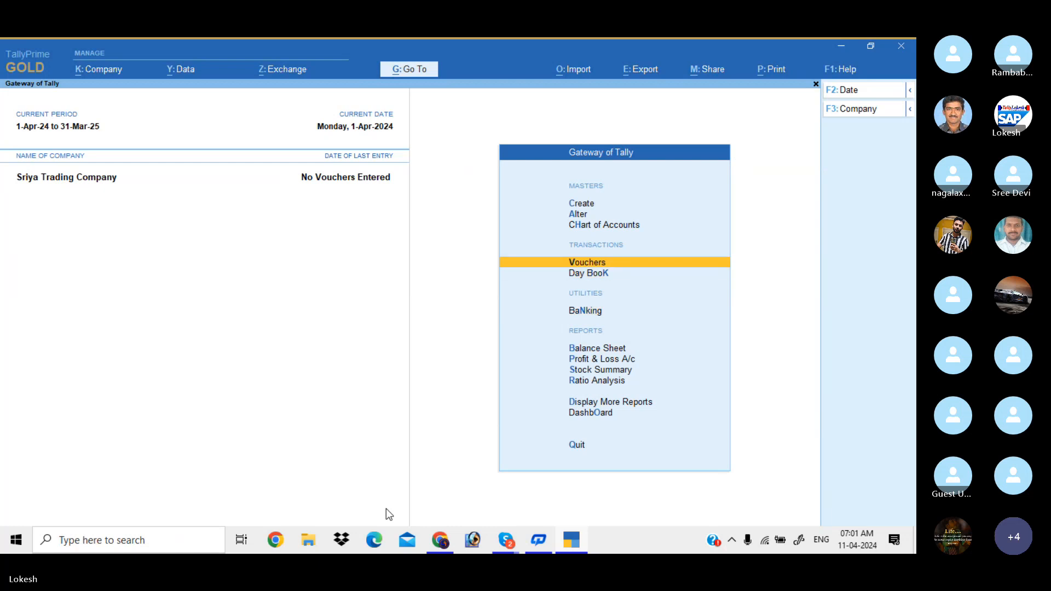
pyautogui.press('Return')
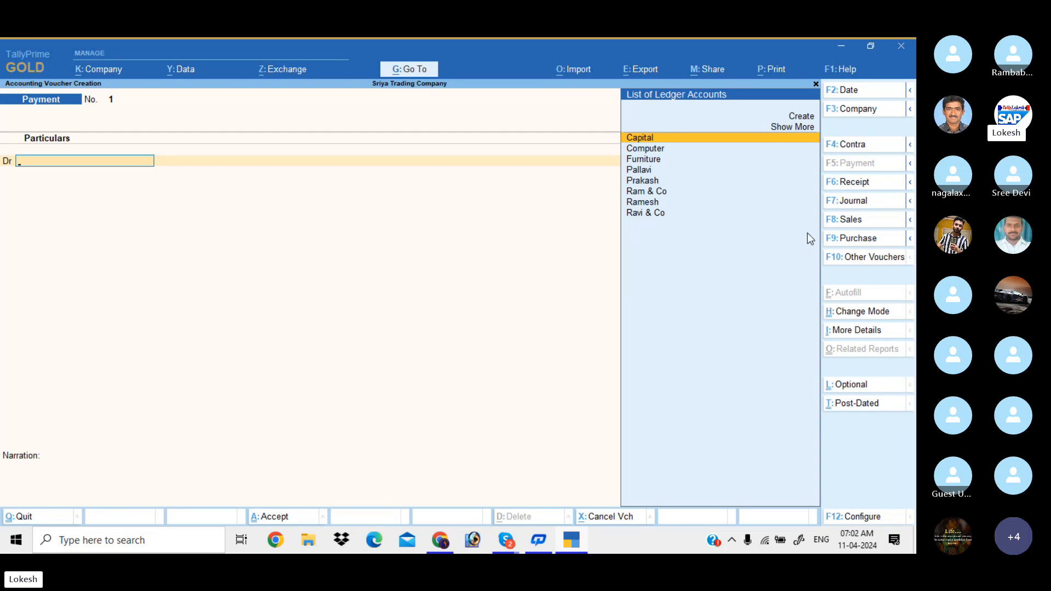
pyautogui.click(854, 240)
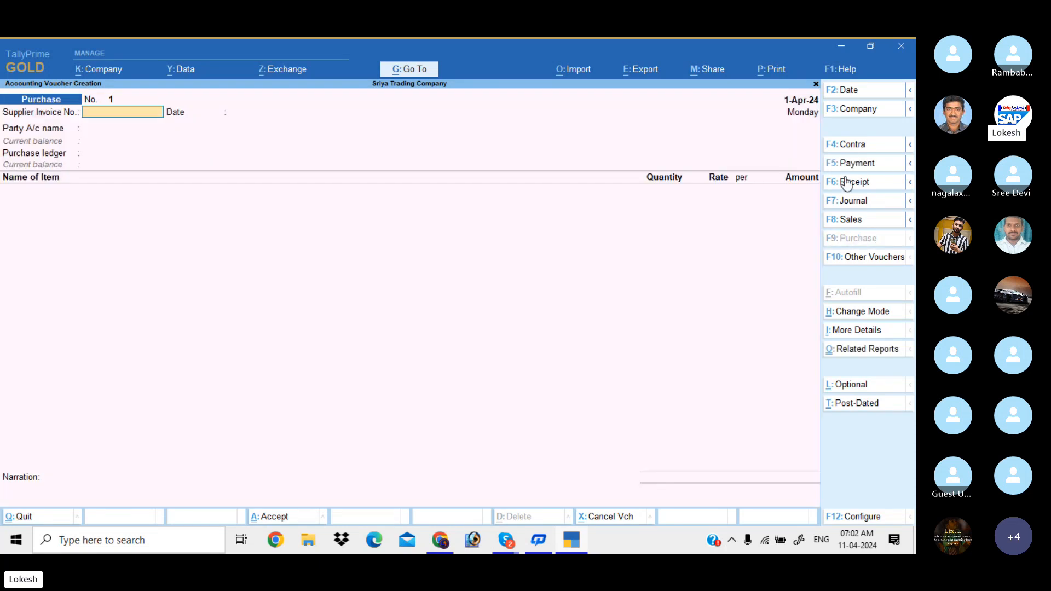
# Set the purchase voucher's date to 1-5 and leave the supplier invoice number blank
pyautogui.click(850, 91)
pyautogui.write('1-')
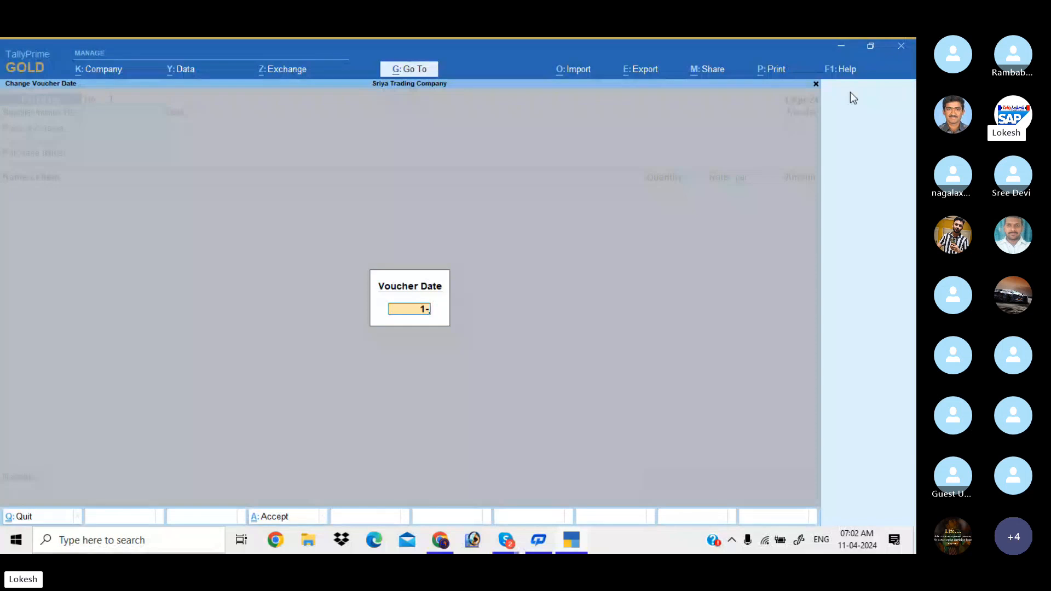
pyautogui.write('4')
pyautogui.press('BackSpace')
pyautogui.write('5')
pyautogui.press('Return')
pyautogui.press('Return')
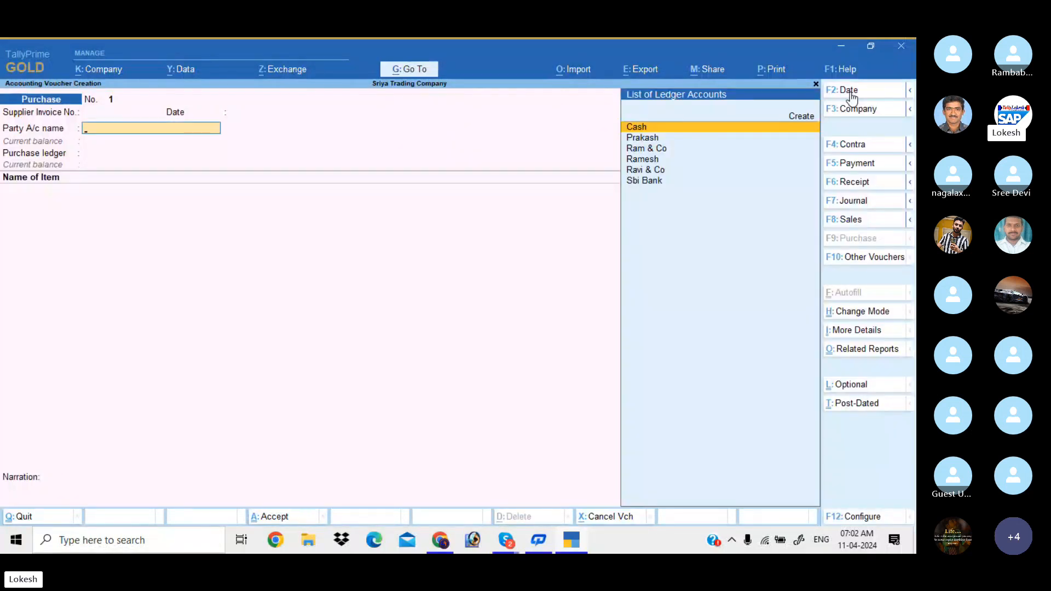
# Select the supplier ledger listed directly after Cash as the party account, leaving the receipt and party details blank, and quit the ledger creation form
pyautogui.press('Down')
pyautogui.press('Down')
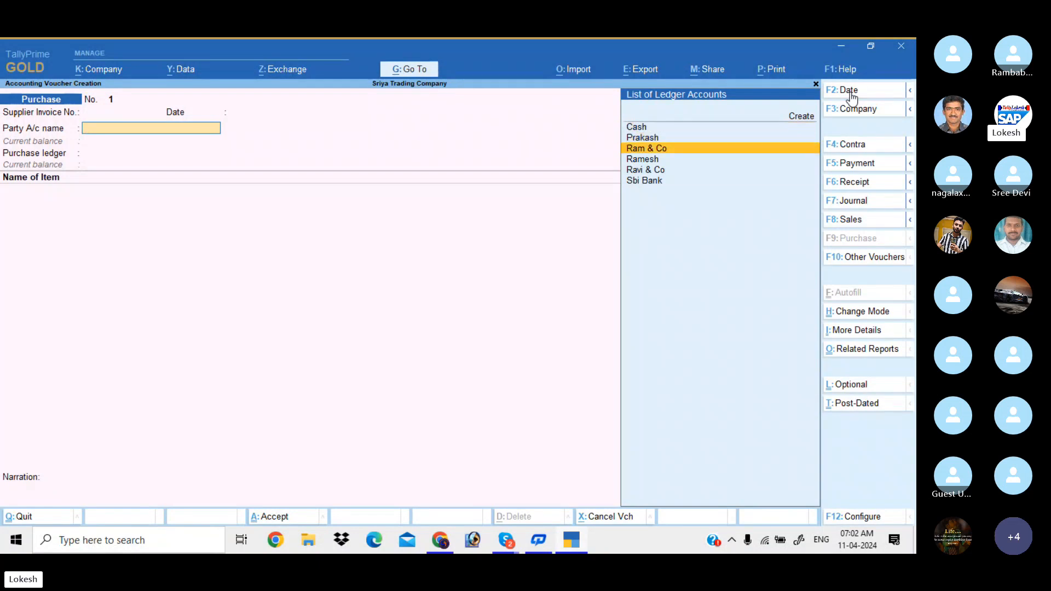
pyautogui.press('Down')
pyautogui.press('Up')
pyautogui.press('Up')
pyautogui.press('Return')
pyautogui.press('Return')
pyautogui.press('Return')
pyautogui.press('Return')
pyautogui.press('Return')
pyautogui.press('Return')
pyautogui.press('Return')
pyautogui.press('Return')
pyautogui.press('Return')
pyautogui.press('Return')
pyautogui.press('Return')
pyautogui.press('Return')
pyautogui.press('Return')
pyautogui.press('Return')
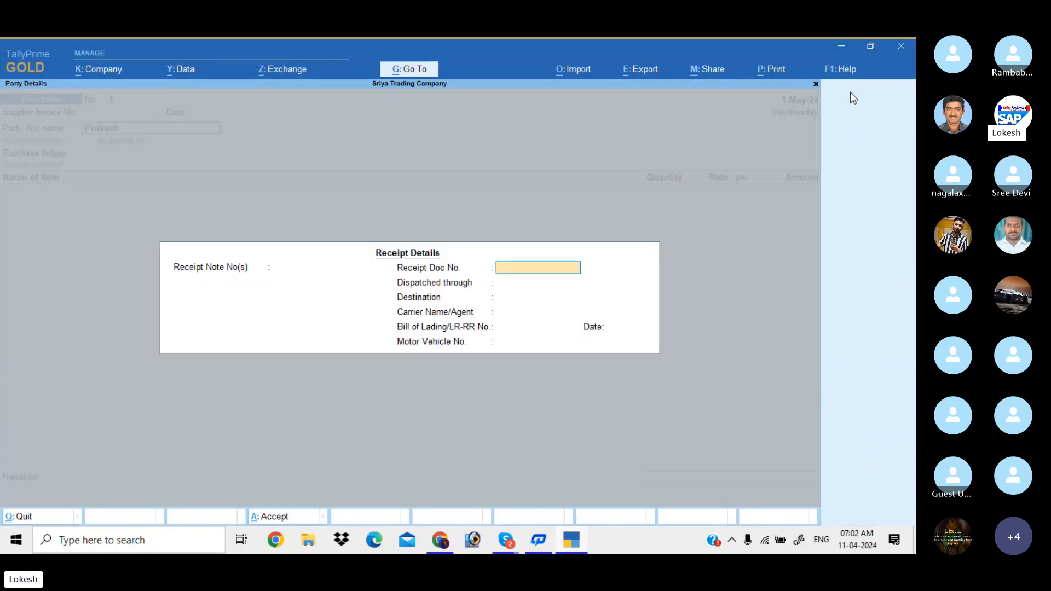
pyautogui.press('Escape')
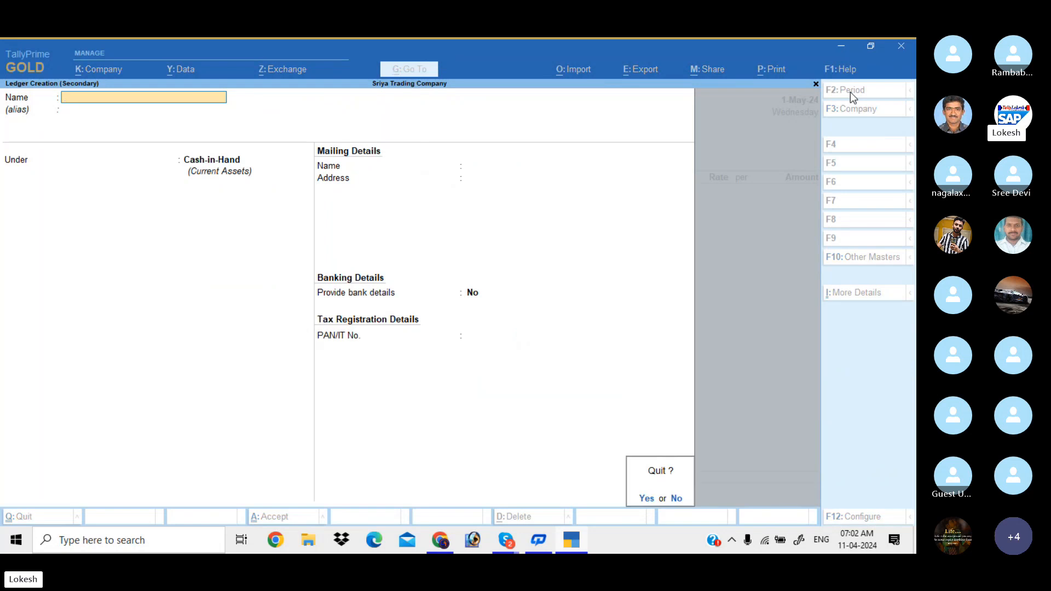
pyautogui.press('Return')
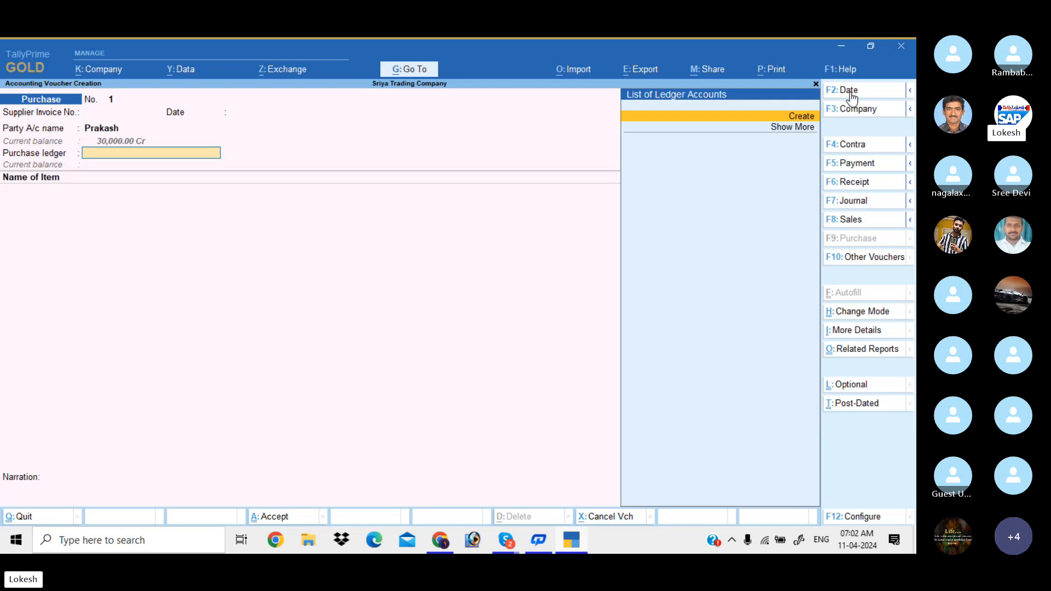
# Create a Sales ledger under Sales Accounts from the purchase ledger field and save it with the default banking details
pyautogui.press('ctrl')
pyautogui.press('Return')
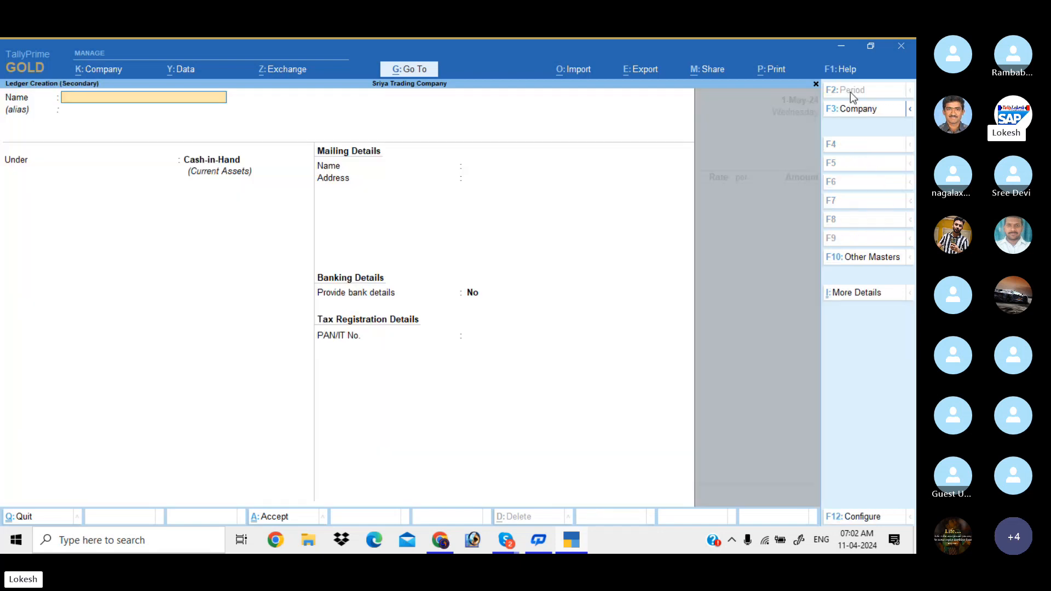
pyautogui.write('Sales')
pyautogui.press('Return')
pyautogui.press('Return')
pyautogui.write('sa')
pyautogui.press('Return')
pyautogui.press('Return')
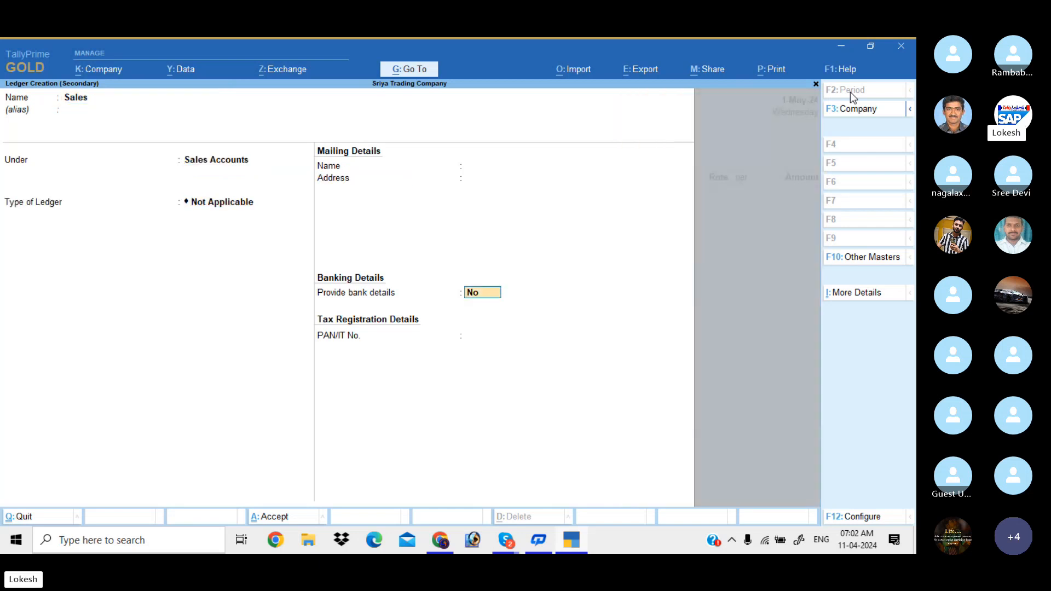
pyautogui.press('Return')
pyautogui.press('Return')
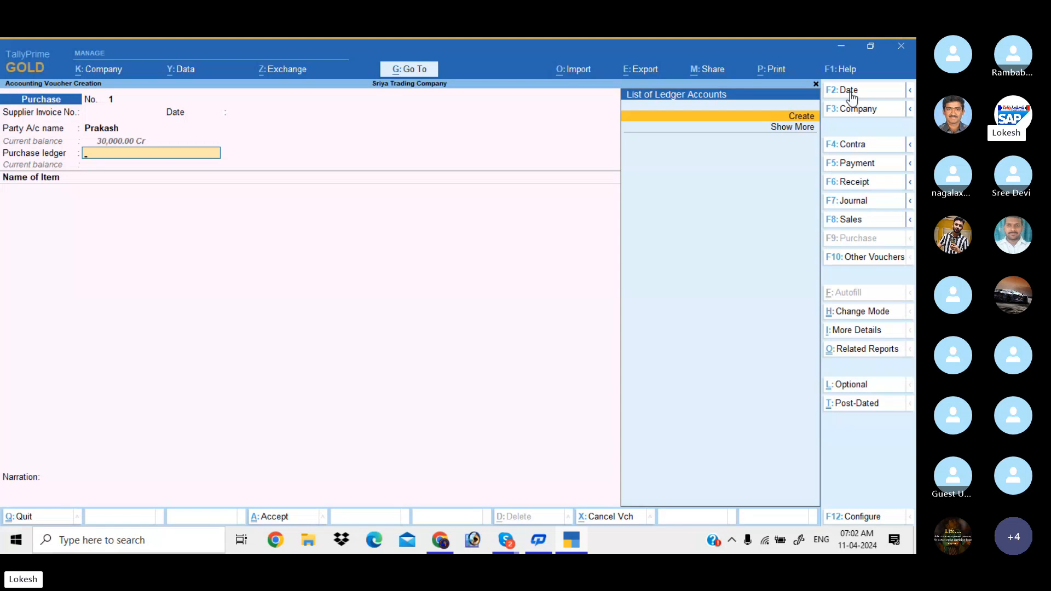
# Create a Purchase ledger under Purchase Accounts and use it as the voucher's purchase ledger
pyautogui.write('s')
pyautogui.press('Return')
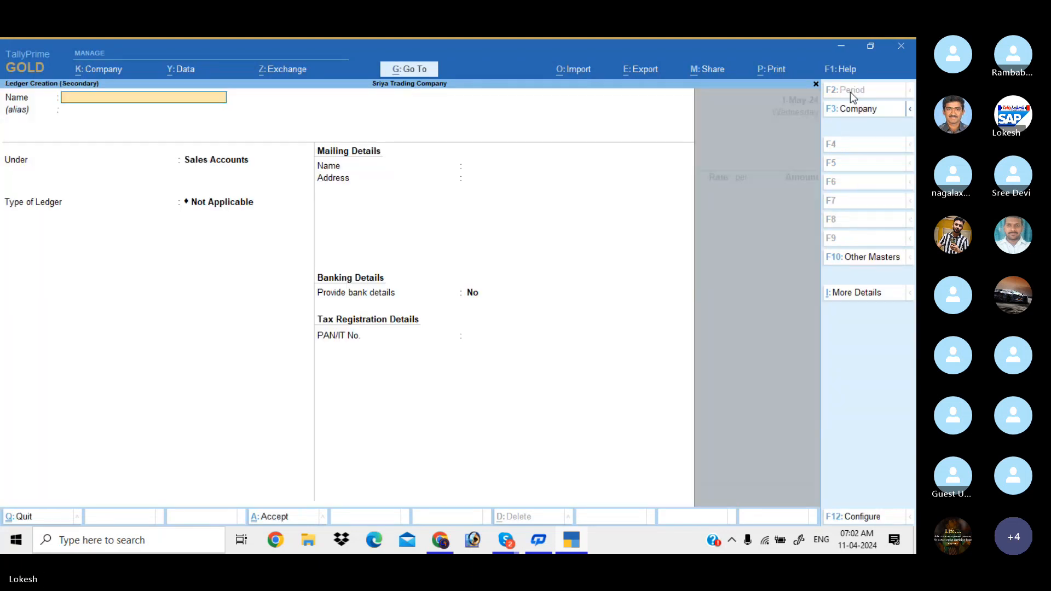
pyautogui.write('Purchase')
pyautogui.press('Return')
pyautogui.press('Return')
pyautogui.write('P')
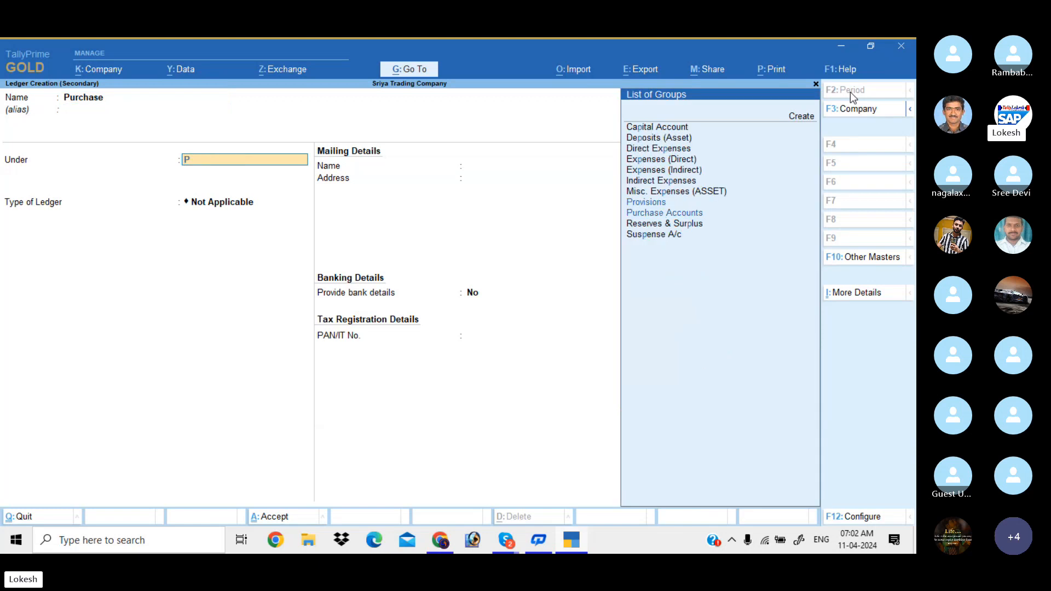
pyautogui.press('Return')
pyautogui.press('Return')
pyautogui.hotkey('ctrl', 'a')
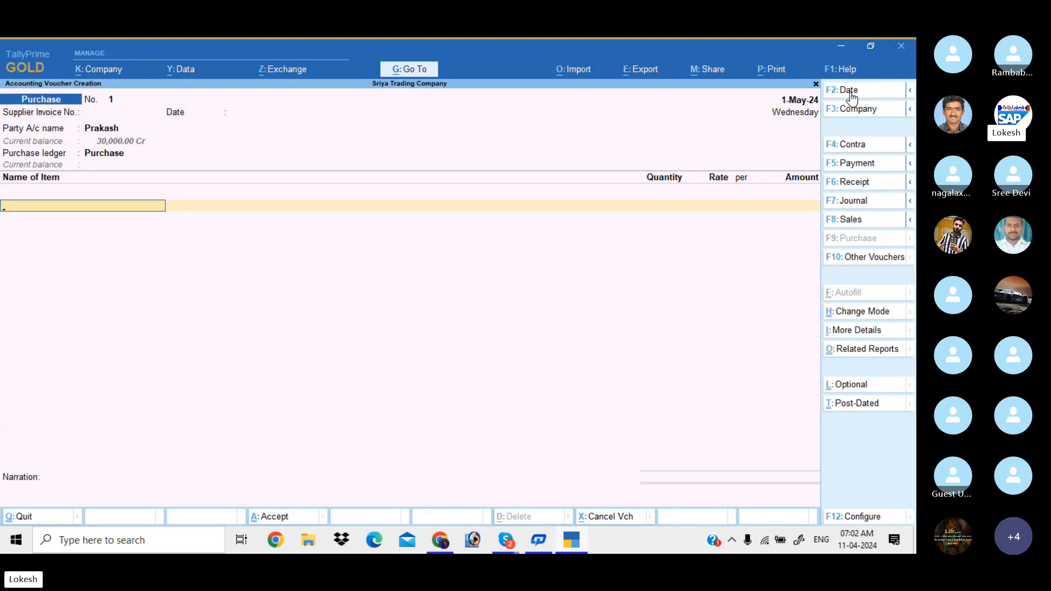
# Enter Ceiling Fan as the first purchased item with a quantity of 50 nos at the rate of 800
pyautogui.write('C')
pyautogui.press('Return')
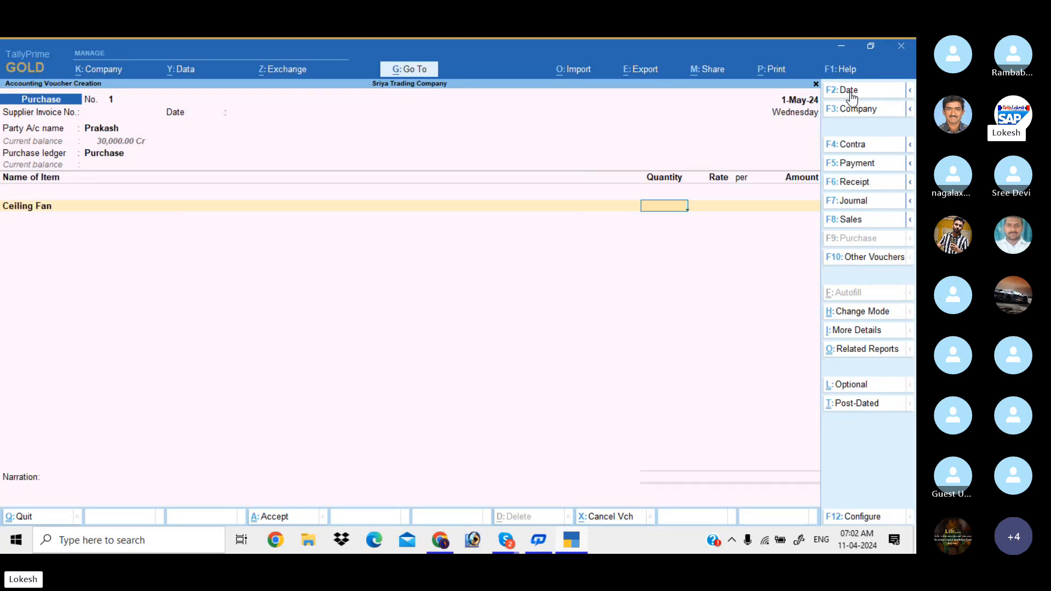
pyautogui.write('50')
pyautogui.press('Return')
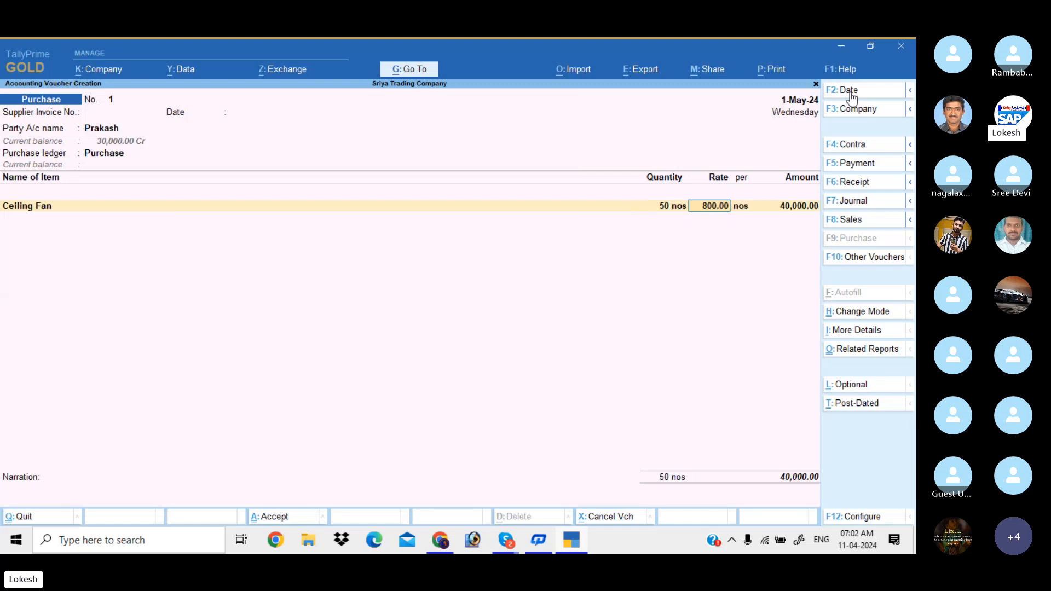
pyautogui.press('Return')
pyautogui.press('Return')
pyautogui.press('Return')
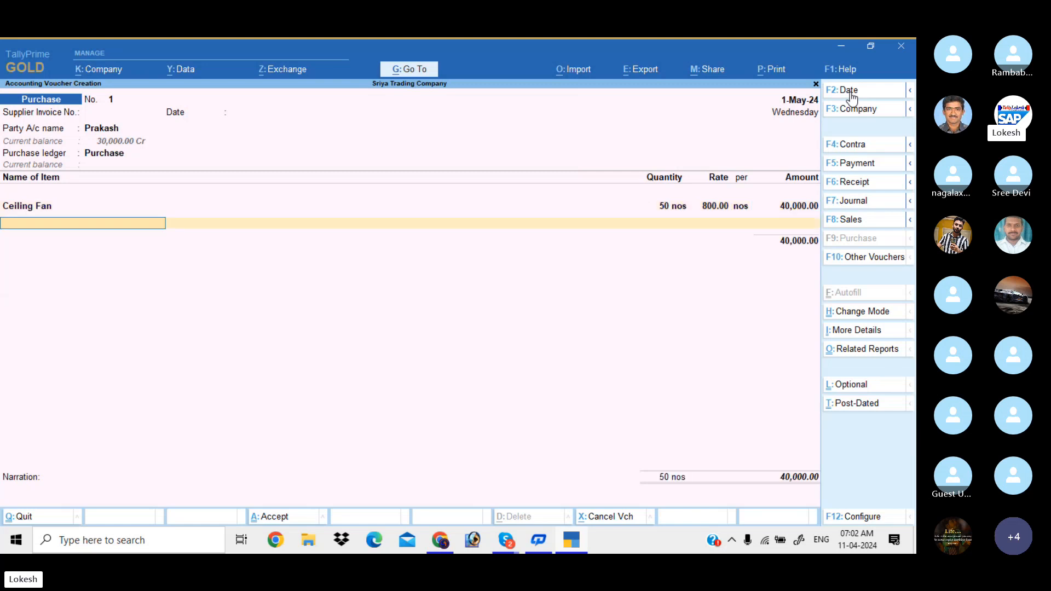
# Add Table Fan to the purchase voucher with a quantity of 50 nos at the rate of 1,000
pyautogui.write('t')
pyautogui.press('Return')
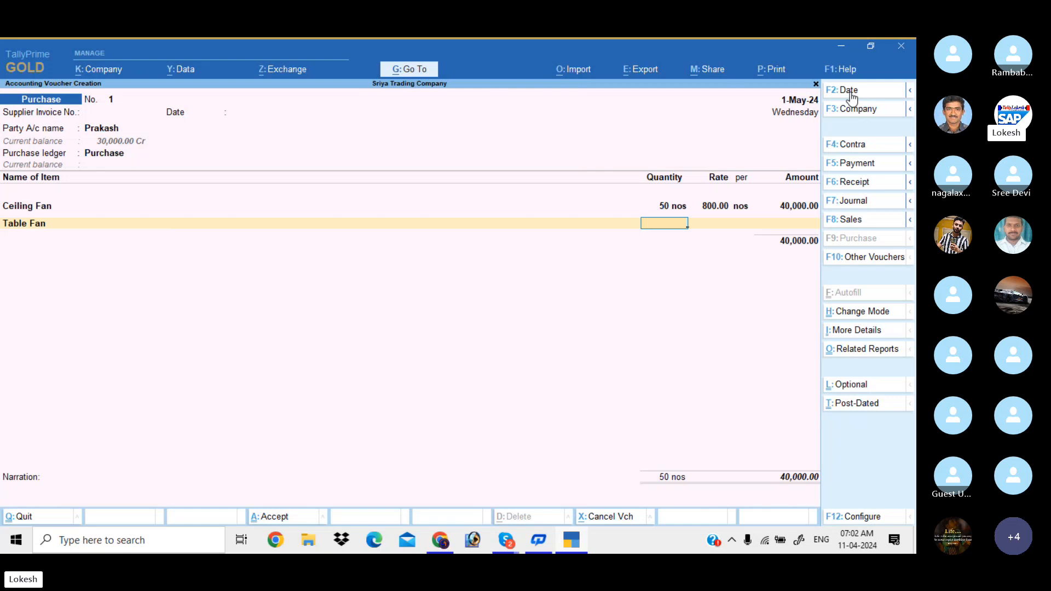
pyautogui.write('50')
pyautogui.press('Return')
pyautogui.press('Return')
pyautogui.press('Return')
pyautogui.press('Return')
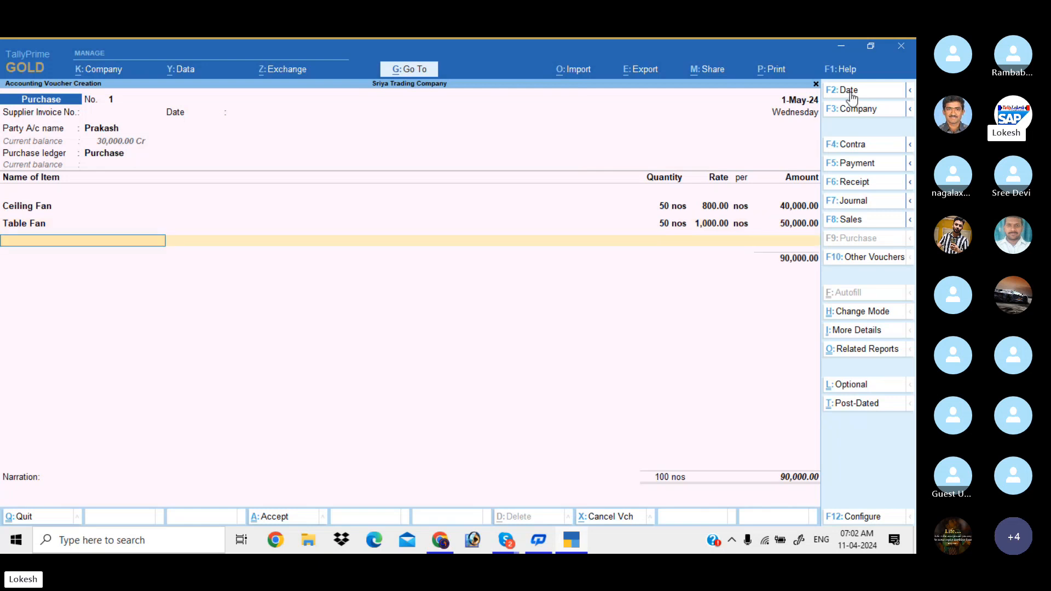
# Add Mixies to the purchase voucher with a quantity of 50 nos at the rate of 1,500
pyautogui.write('m')
pyautogui.press('Return')
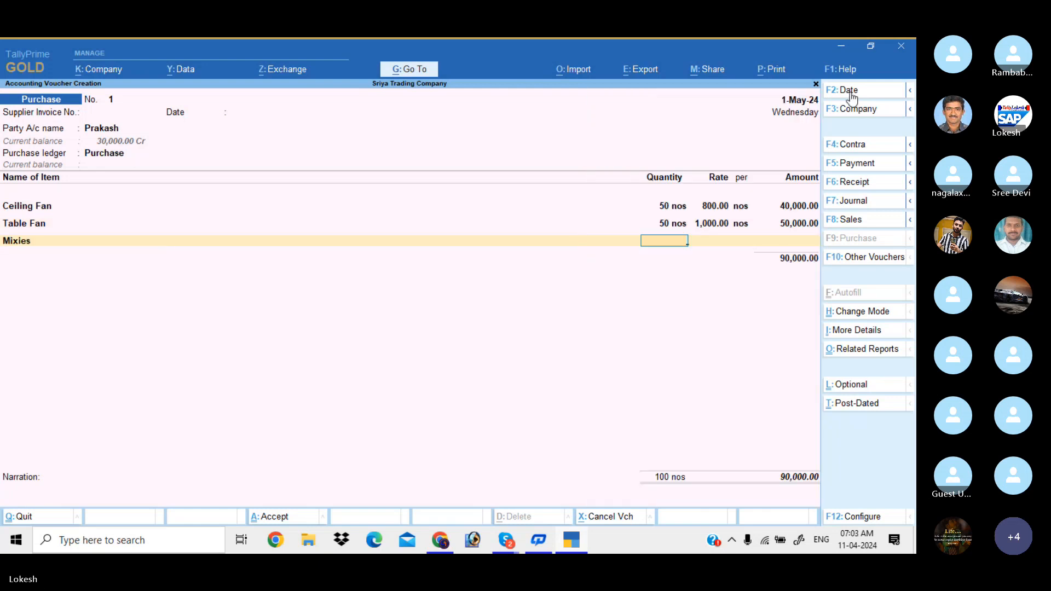
pyautogui.write('50')
pyautogui.press('Return')
pyautogui.press('Return')
pyautogui.press('Return')
pyautogui.press('Return')
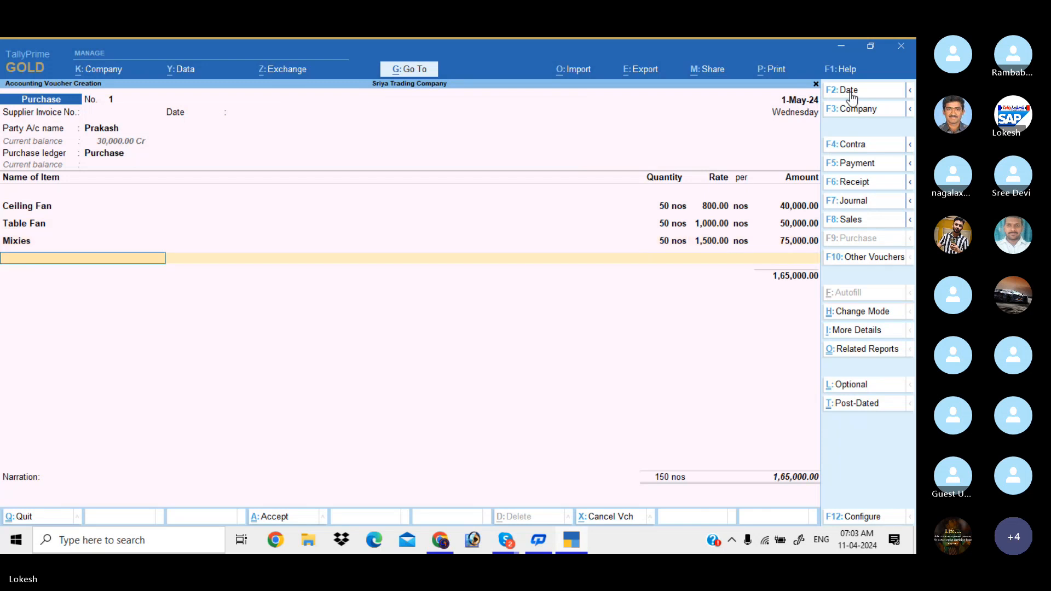
# Add Grinders to the purchase voucher with a quantity of 50 nos at the rate of 2,000
pyautogui.write('gr')
pyautogui.press('Return')
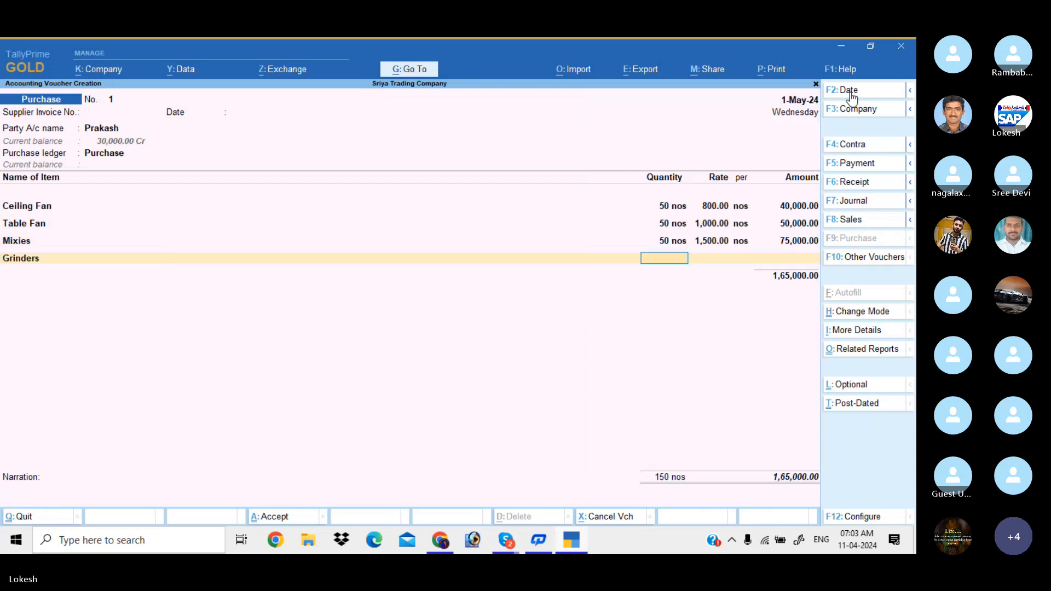
pyautogui.write('50')
pyautogui.press('Return')
pyautogui.press('Return')
pyautogui.press('Return')
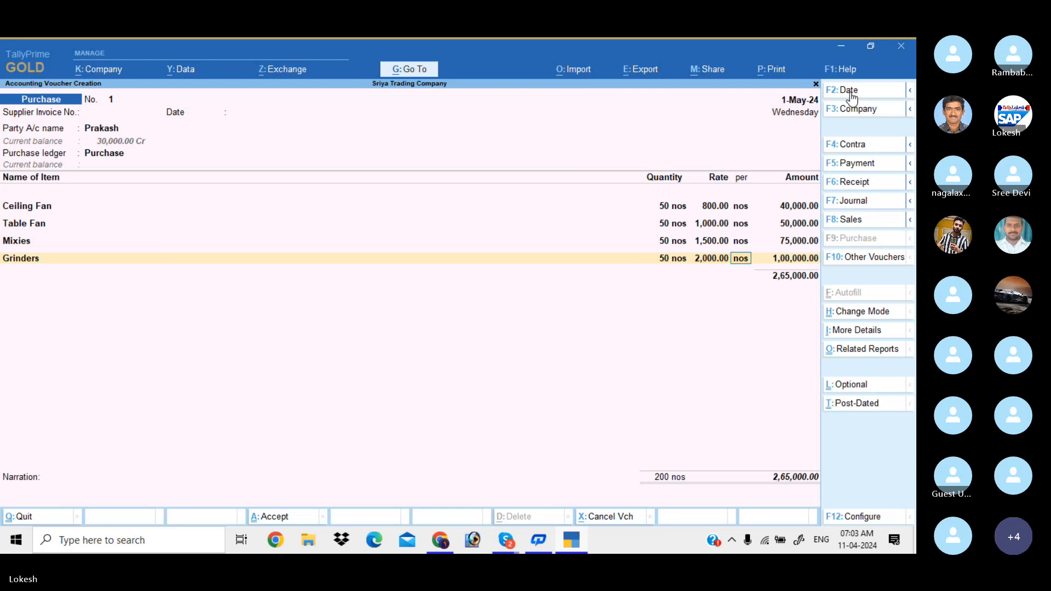
pyautogui.press('Return')
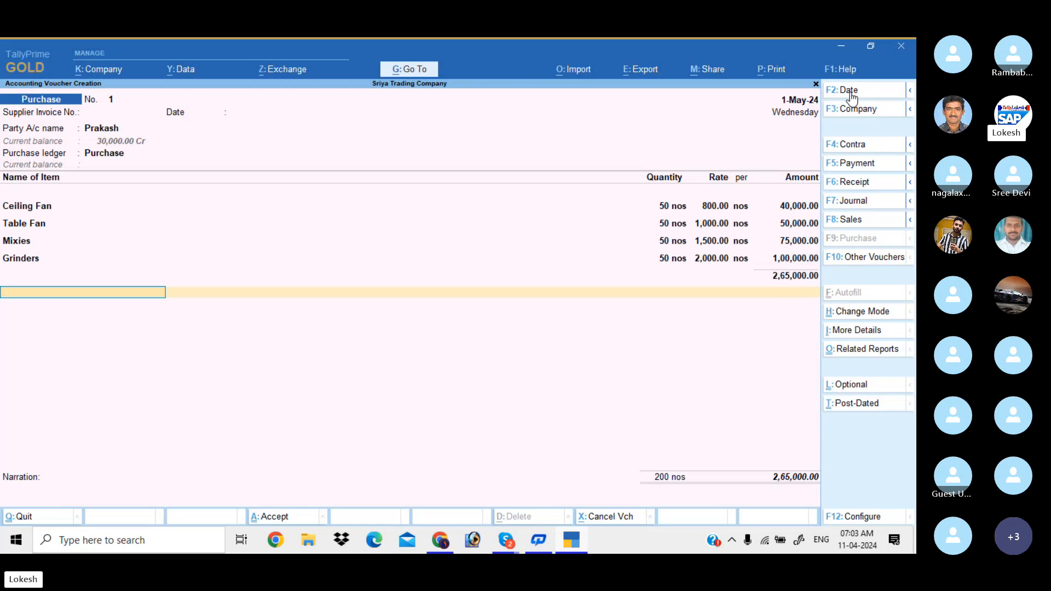
# End the item list, leave the narration blank and save purchase voucher 1
pyautogui.press('Return')
pyautogui.press('Return')
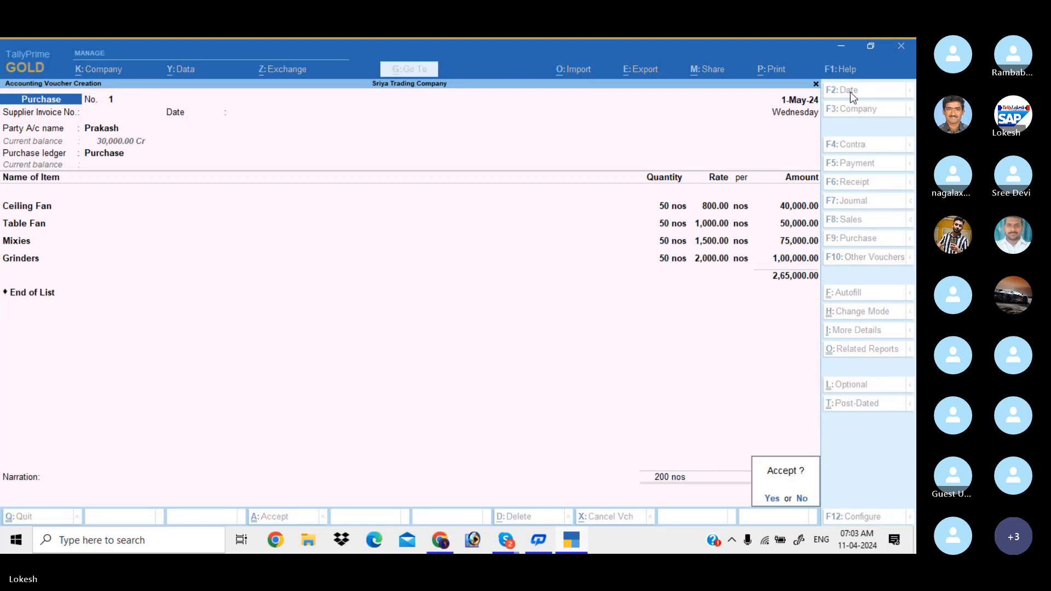
pyautogui.press('Return')
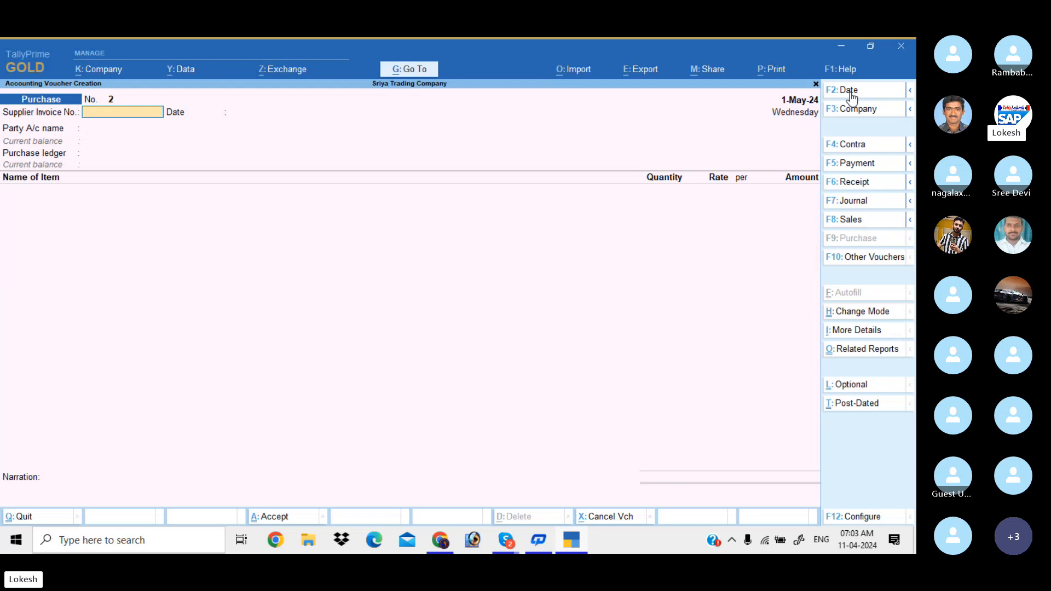
# Set purchase voucher 2's date to 2-5 and leave the supplier invoice number blank
pyautogui.click(849, 92)
pyautogui.press('BackSpace')
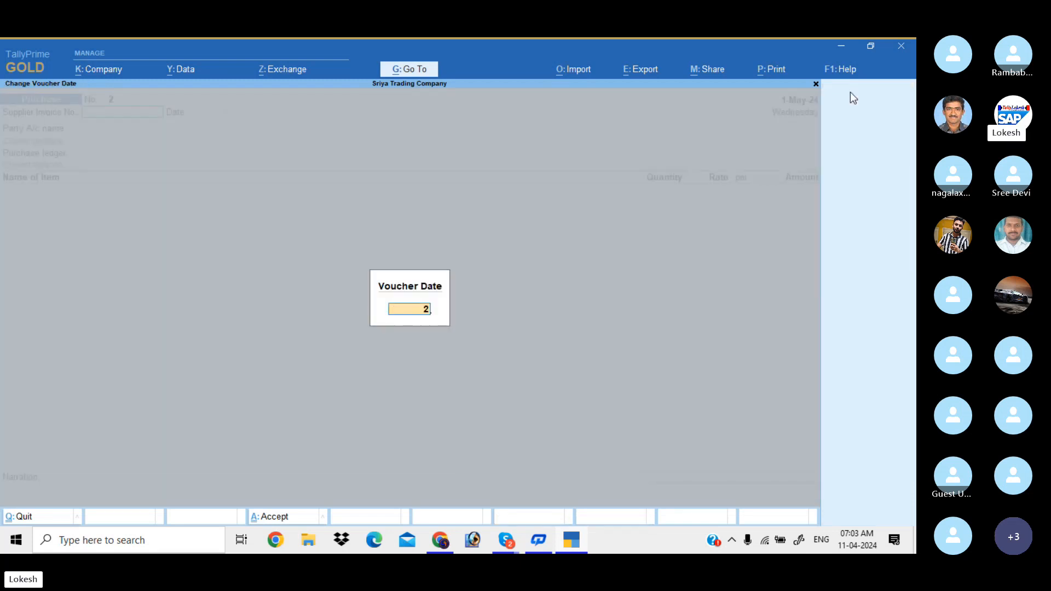
pyautogui.write('2-5')
pyautogui.press('Return')
pyautogui.press('Return')
pyautogui.press('Return')
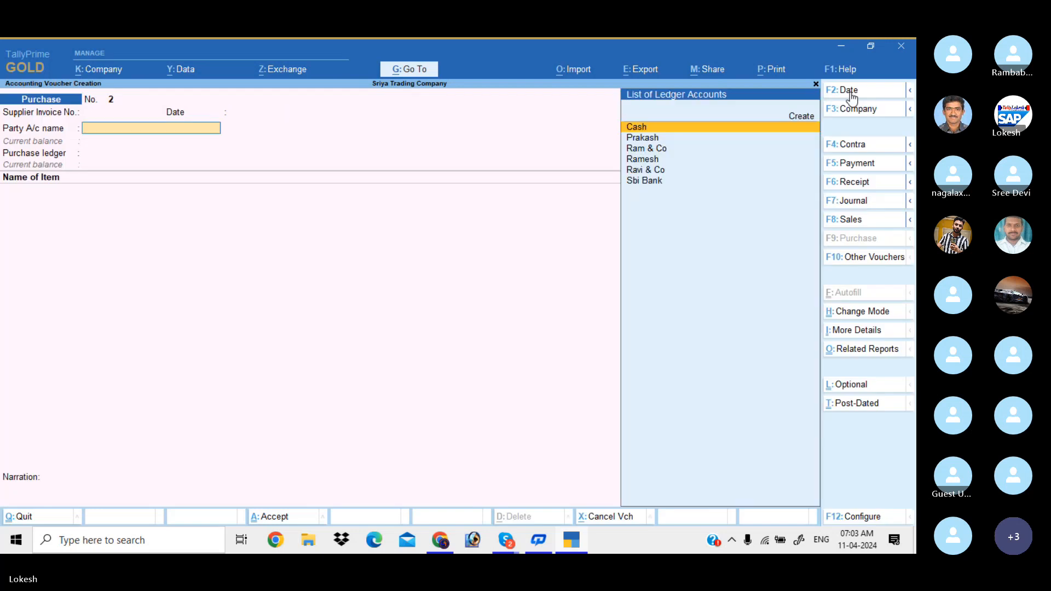
# Select the supplier ledger listed directly after Ram & Co as the party, leave the receipt and party details blank, and choose Purchase as the purchase ledger
pyautogui.write('Ram')
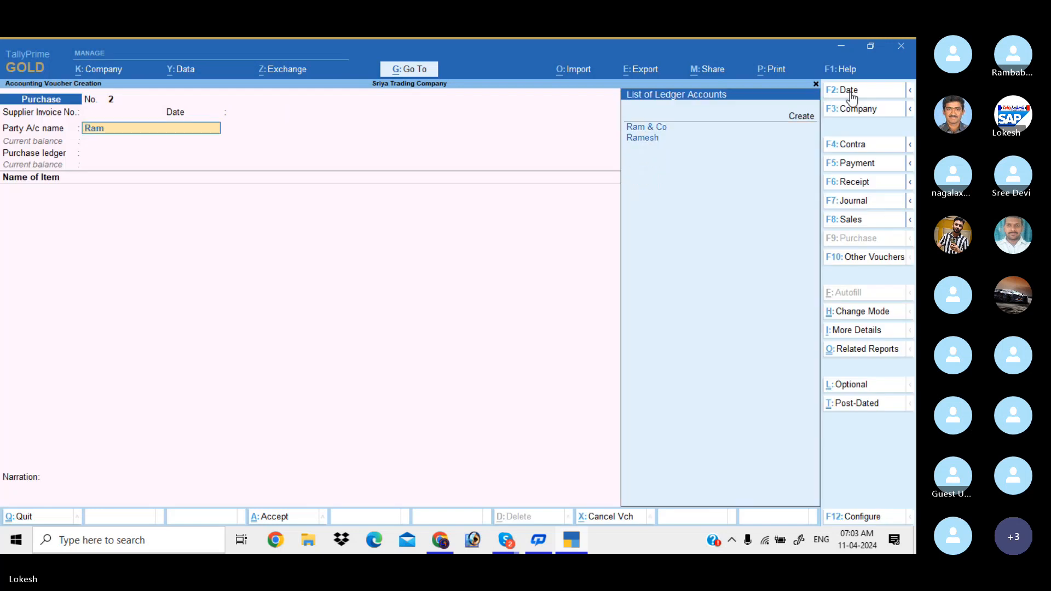
pyautogui.press('Down')
pyautogui.press('Return')
pyautogui.press('Return')
pyautogui.press('Return')
pyautogui.press('Return')
pyautogui.press('Return')
pyautogui.press('Return')
pyautogui.press('Return')
pyautogui.press('Return')
pyautogui.press('Return')
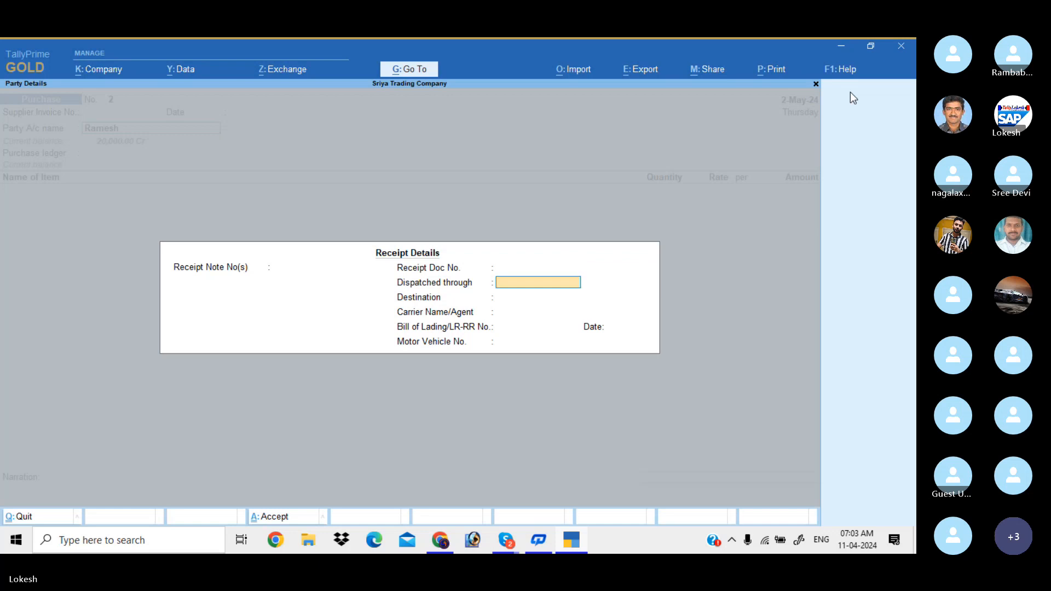
pyautogui.press('Return')
pyautogui.press('Return')
pyautogui.press('Return')
pyautogui.press('Return')
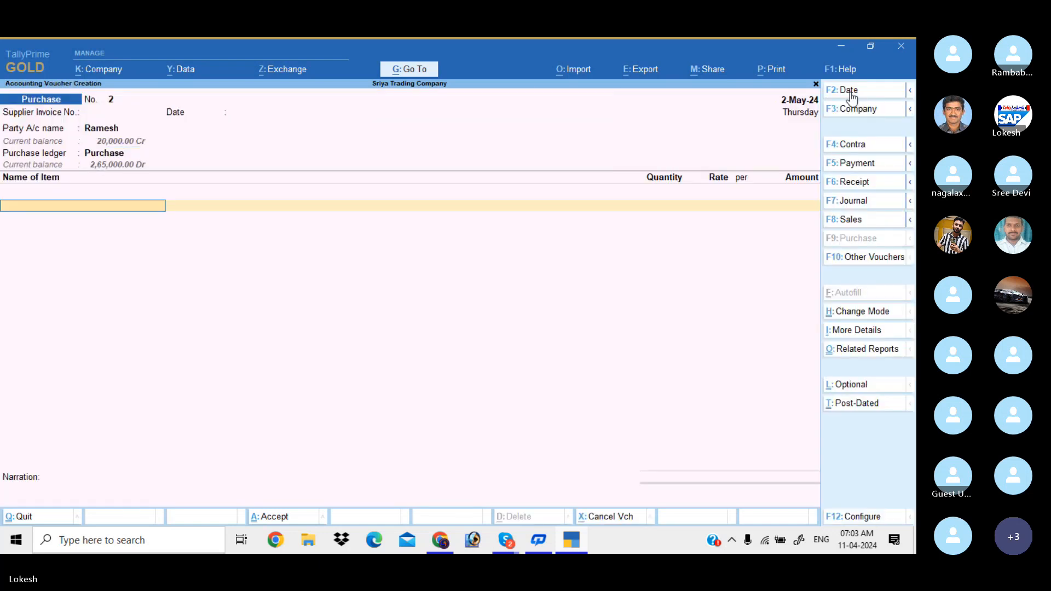
# Enter Ceiling Fan as voucher 2's first item with a quantity of 50 nos at the rate of 800
pyautogui.press('Return')
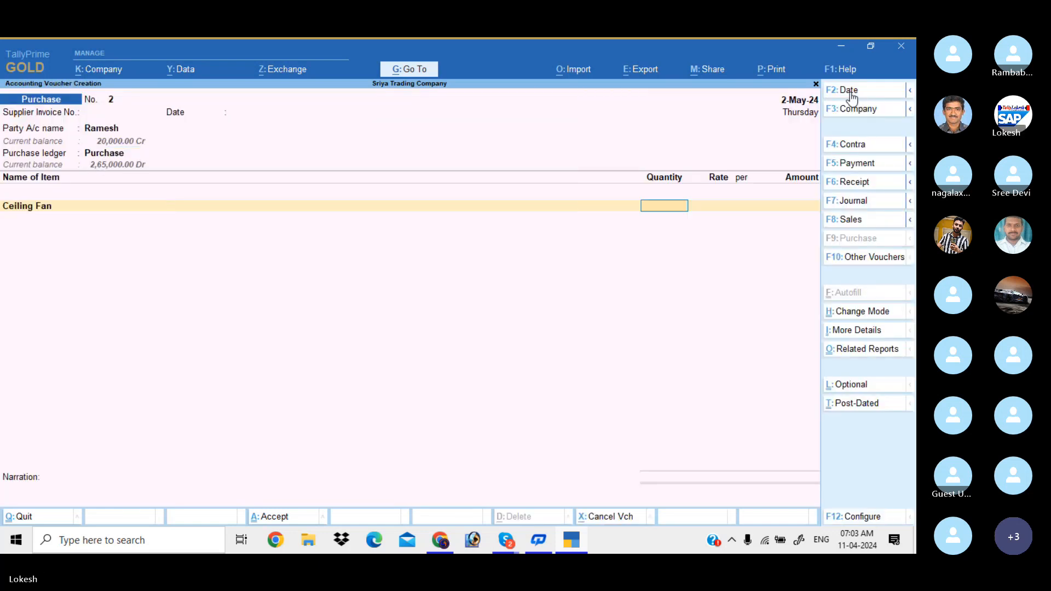
pyautogui.write('50')
pyautogui.press('Return')
pyautogui.press('Return')
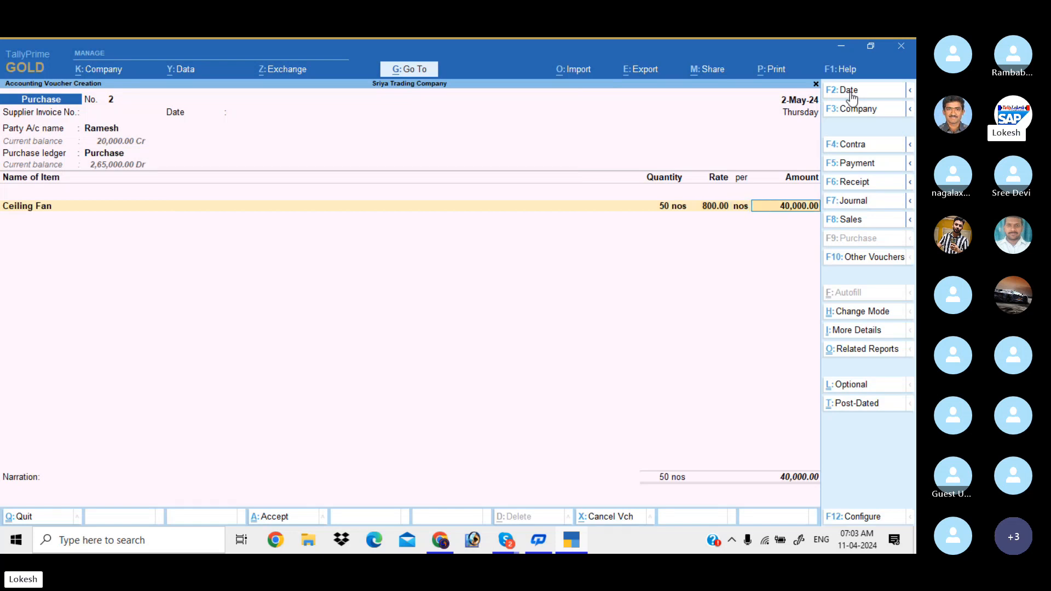
pyautogui.press('Return')
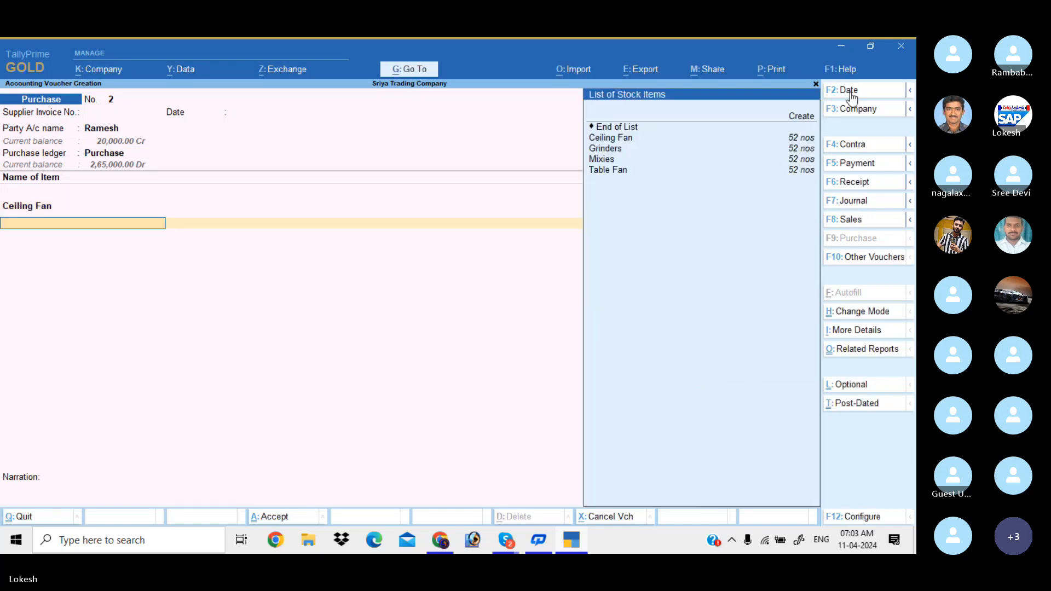
# Add Table Fan to purchase voucher 2 with a quantity of 50 nos at the rate of 1,000
pyautogui.write('T')
pyautogui.press('Return')
pyautogui.write('5')
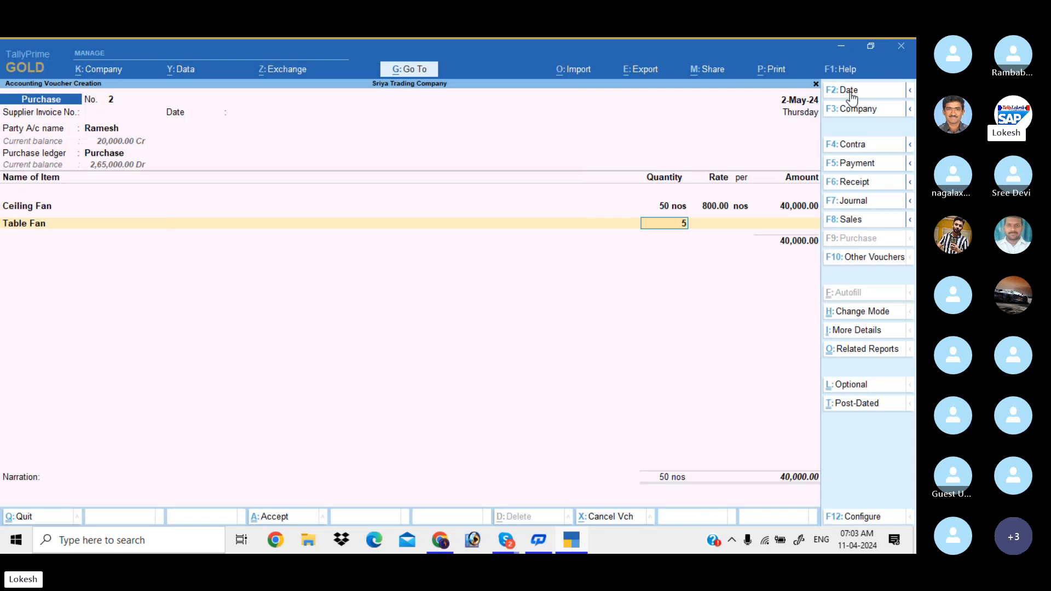
pyautogui.write('0')
pyautogui.press('Return')
pyautogui.press('Return')
pyautogui.press('Return')
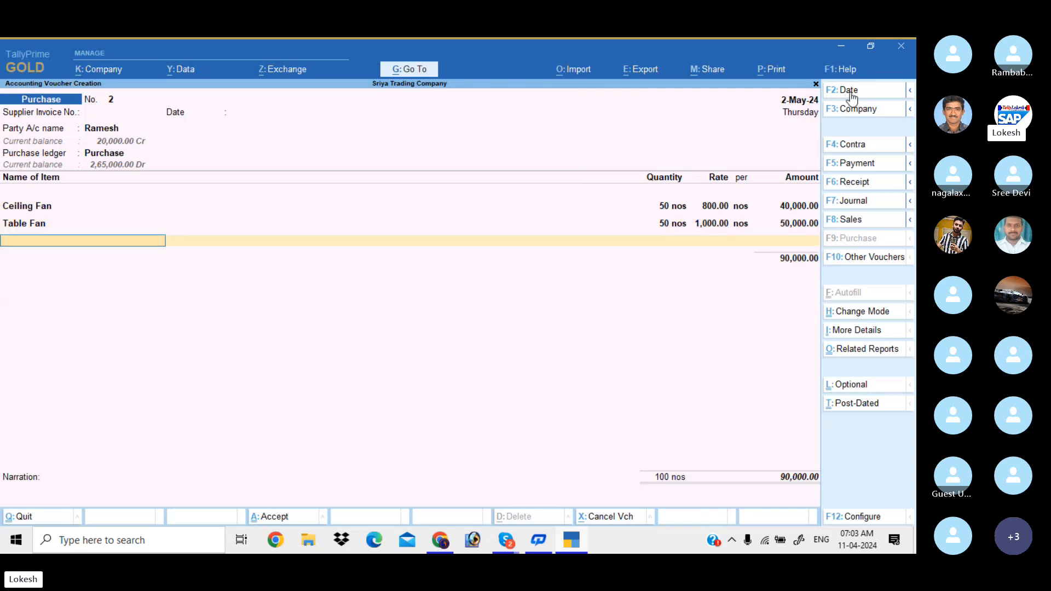
# Add Mixies to purchase voucher 2 with a quantity of 50 nos at the rate of 1,500
pyautogui.write('M')
pyautogui.press('Return')
pyautogui.write('50')
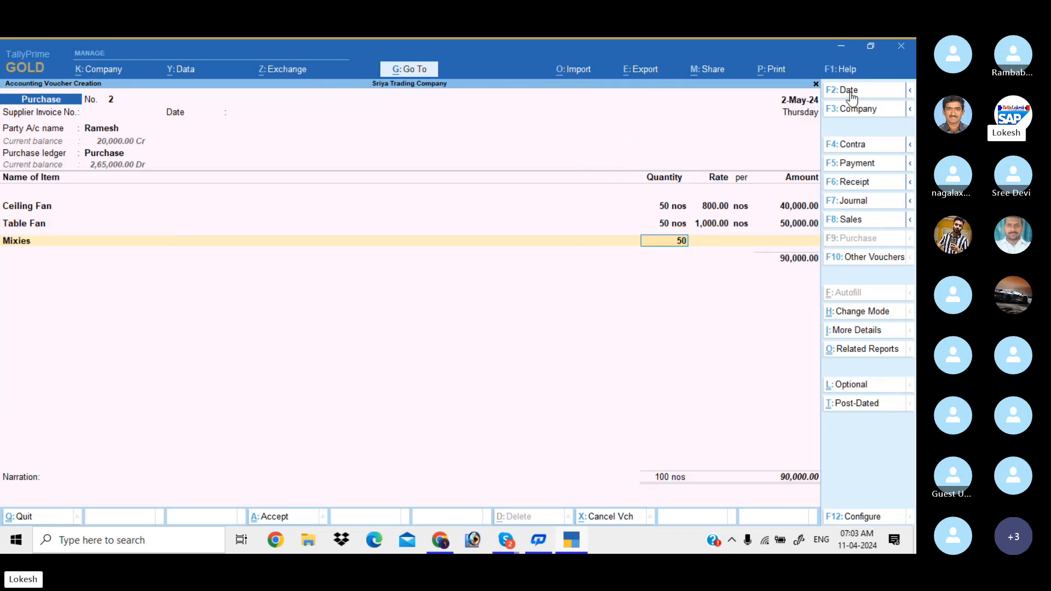
pyautogui.press('Return')
pyautogui.press('Return')
pyautogui.press('Return')
pyautogui.press('Return')
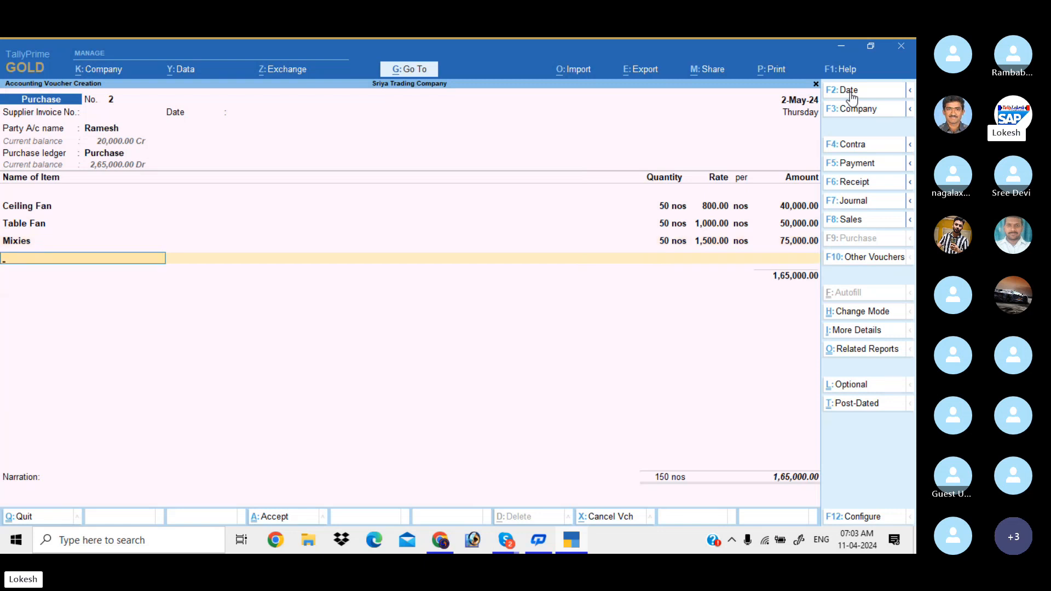
# Add Grinders to purchase voucher 2 with a quantity of 50 nos at the rate of 2,000
pyautogui.write('Gr')
pyautogui.press('Return')
pyautogui.write('5')
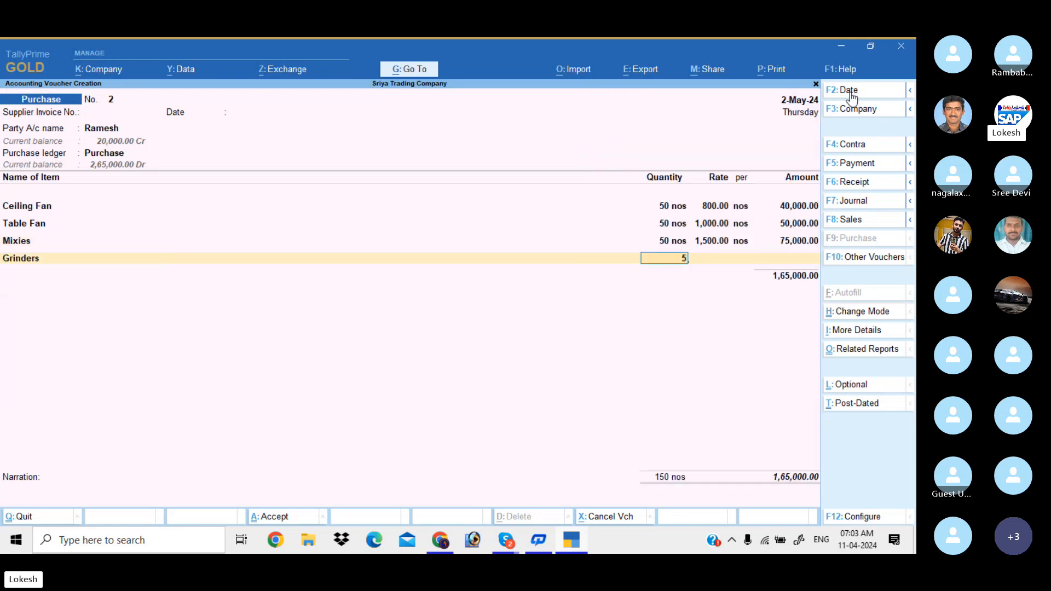
pyautogui.write('0')
pyautogui.press('Return')
pyautogui.press('Return')
pyautogui.press('Return')
pyautogui.press('Return')
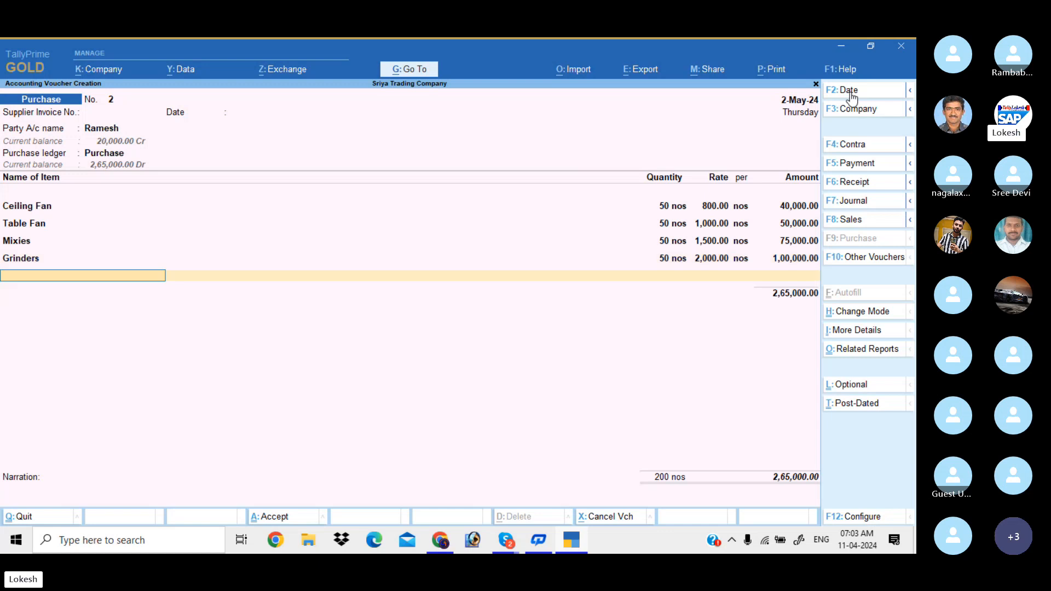
# End the item list of purchase voucher 2 without additional ledgers, leave the narration blank, and save the voucher
pyautogui.press('Return')
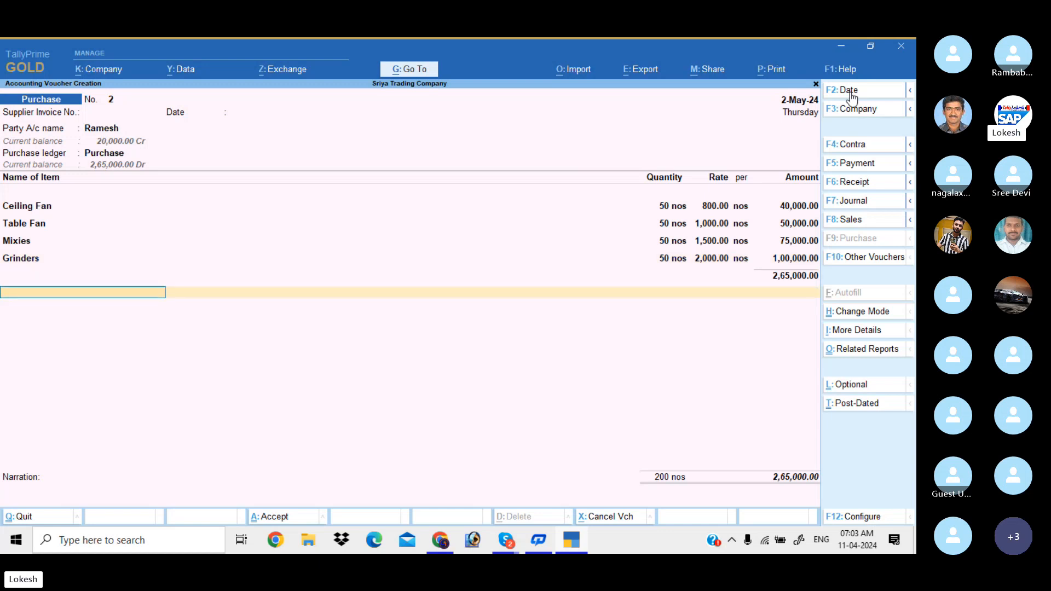
pyautogui.press('Return')
pyautogui.press('Return')
pyautogui.press('Return')
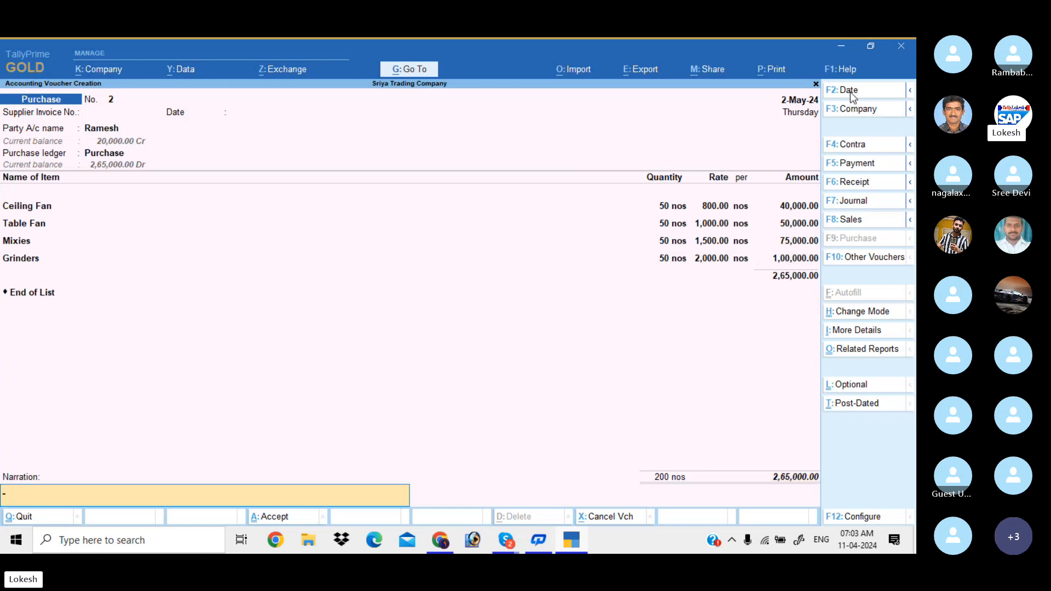
pyautogui.press('Return')
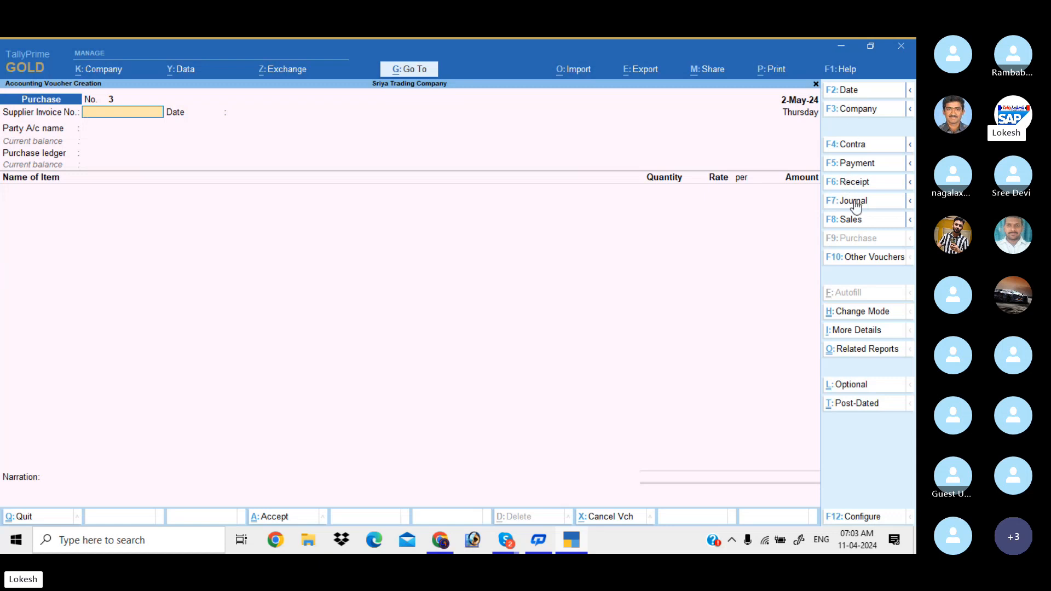
# Switch to a sales voucher and set its date to 1-6
pyautogui.click(865, 220)
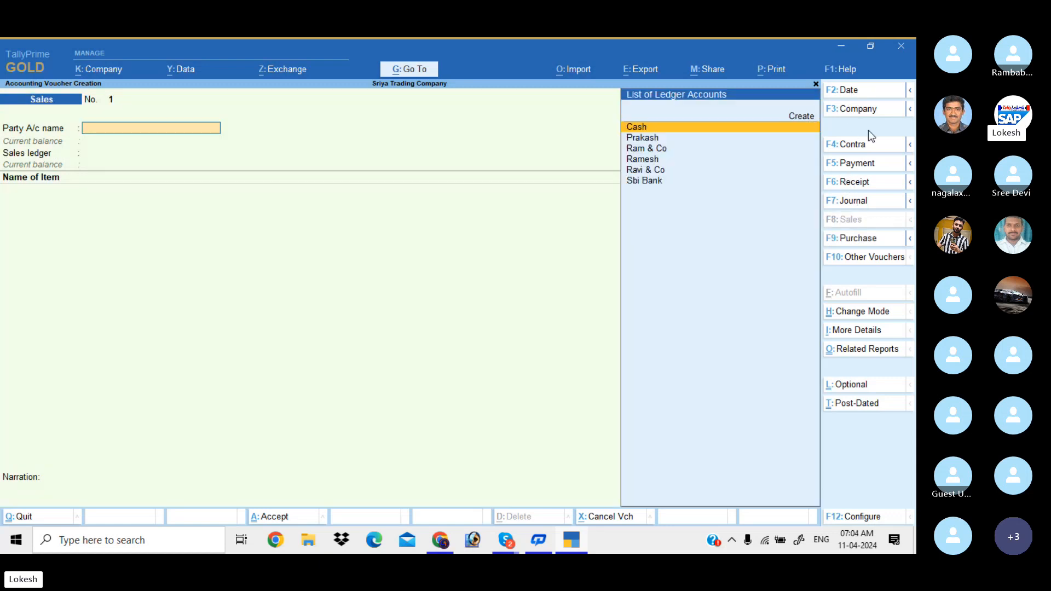
pyautogui.click(872, 93)
pyautogui.write('1-6')
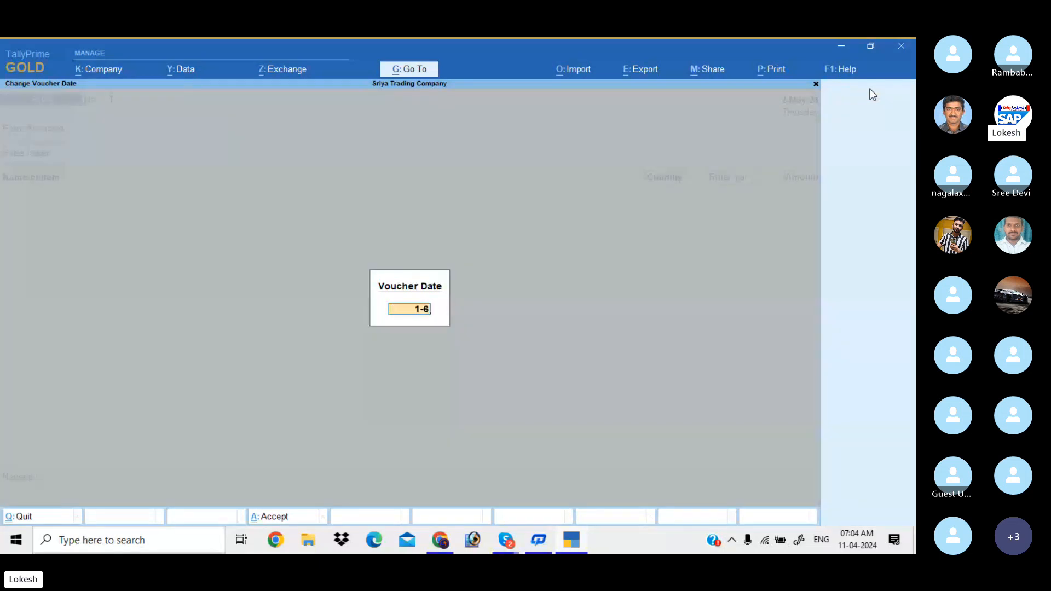
pyautogui.press('Return')
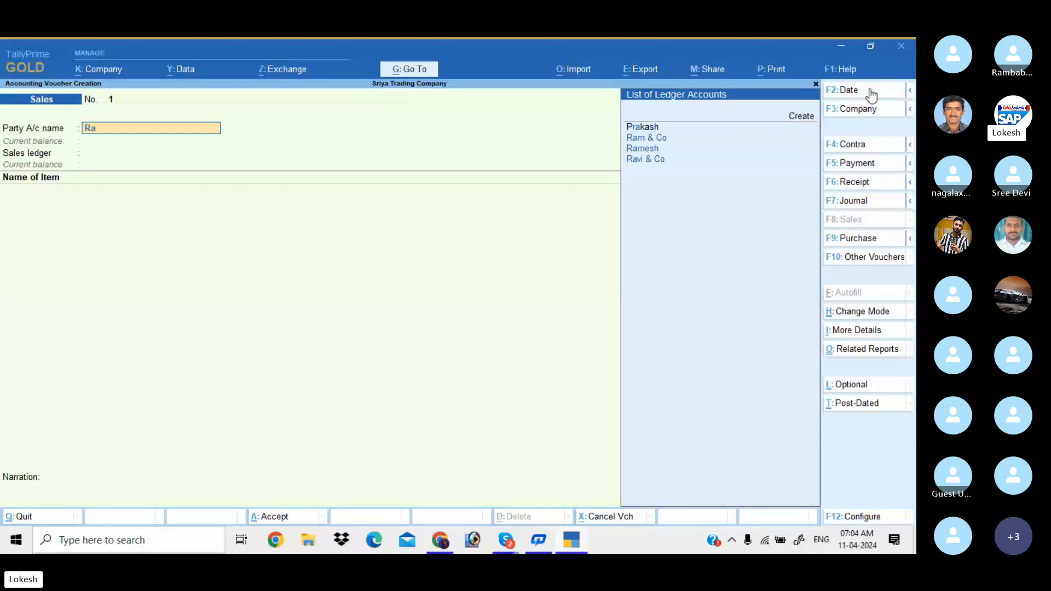
# Select Ram & Co as the party, leave the dispatch and party details blank, and choose Sales as the sales ledger
pyautogui.press('Down')
pyautogui.press('Return')
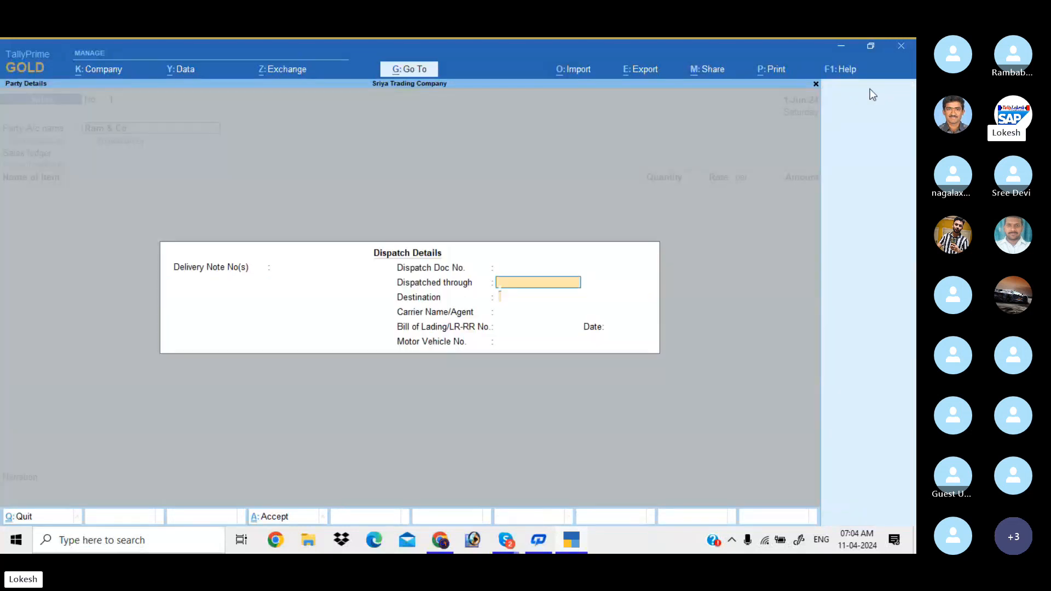
pyautogui.press('Return')
pyautogui.press('Return')
pyautogui.press('Return')
pyautogui.press('Return')
pyautogui.press('Return')
pyautogui.press('Return')
pyautogui.press('Return')
pyautogui.press('Return')
pyautogui.press('Return')
pyautogui.press('Return')
pyautogui.press('Return')
pyautogui.press('Return')
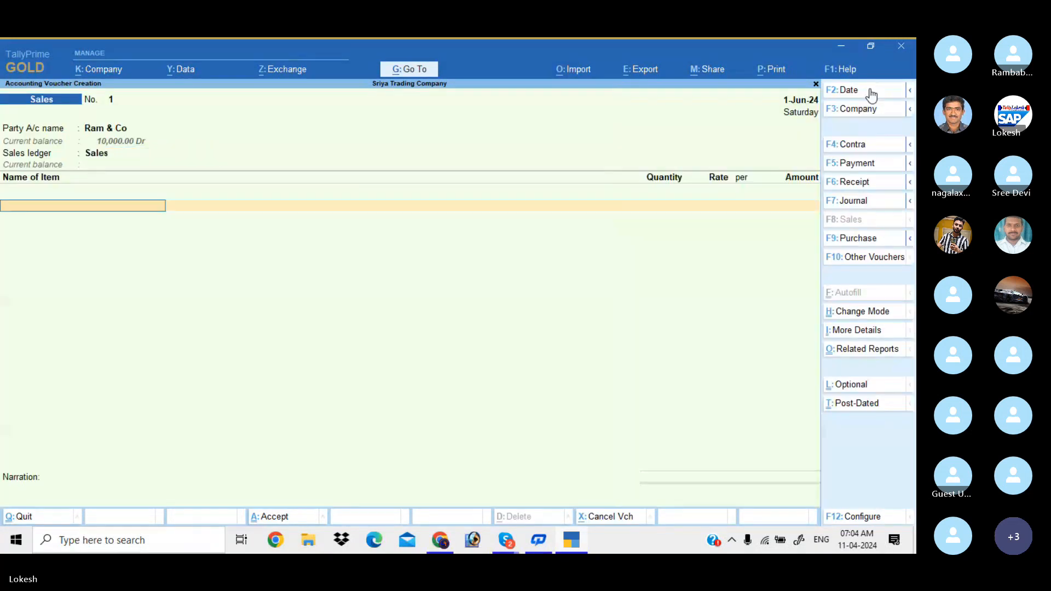
# Enter Ceiling Fan as the first item of sales voucher 1 with a quantity of 35 nos at the rate of 1,000
pyautogui.write('c')
pyautogui.press('Return')
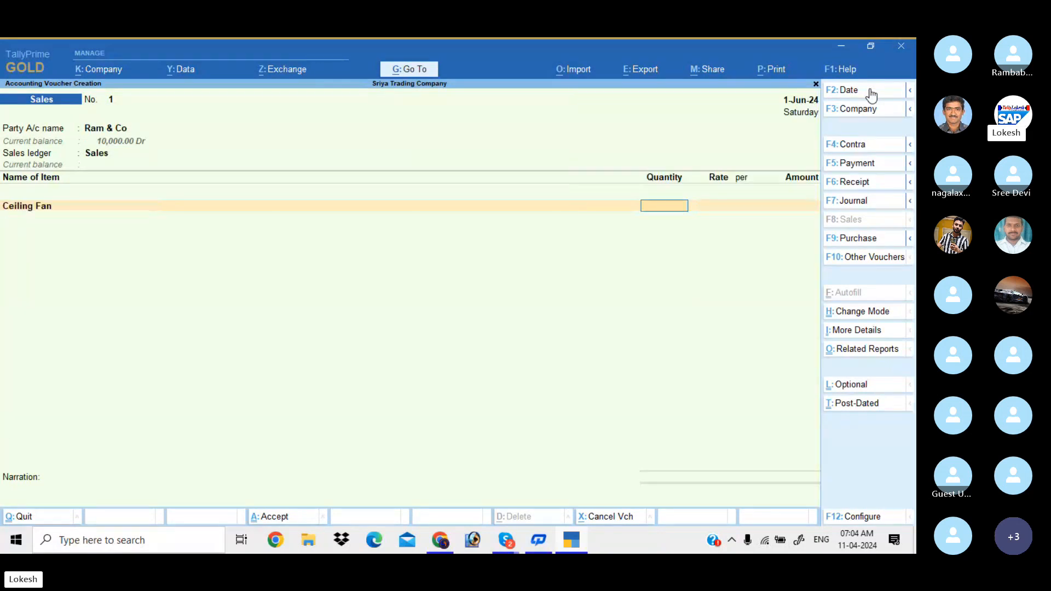
pyautogui.write('35')
pyautogui.press('Return')
pyautogui.write('1,000')
pyautogui.press('Return')
pyautogui.press('Return')
pyautogui.press('Return')
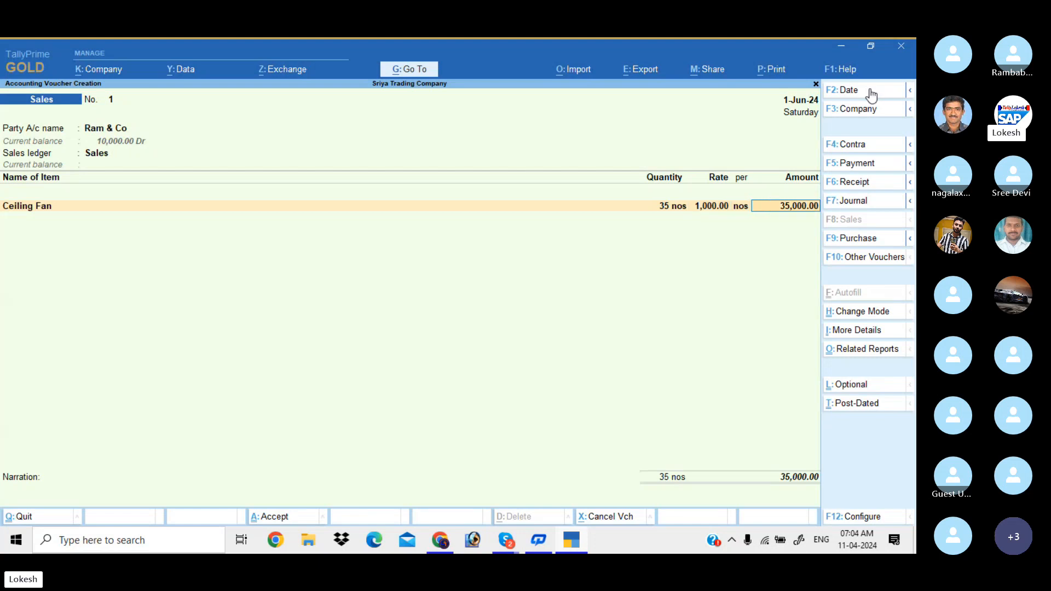
# Add Table Fan to sales voucher 1 with a quantity of 35 nos at the rate of 1,500
pyautogui.write('t')
pyautogui.press('Return')
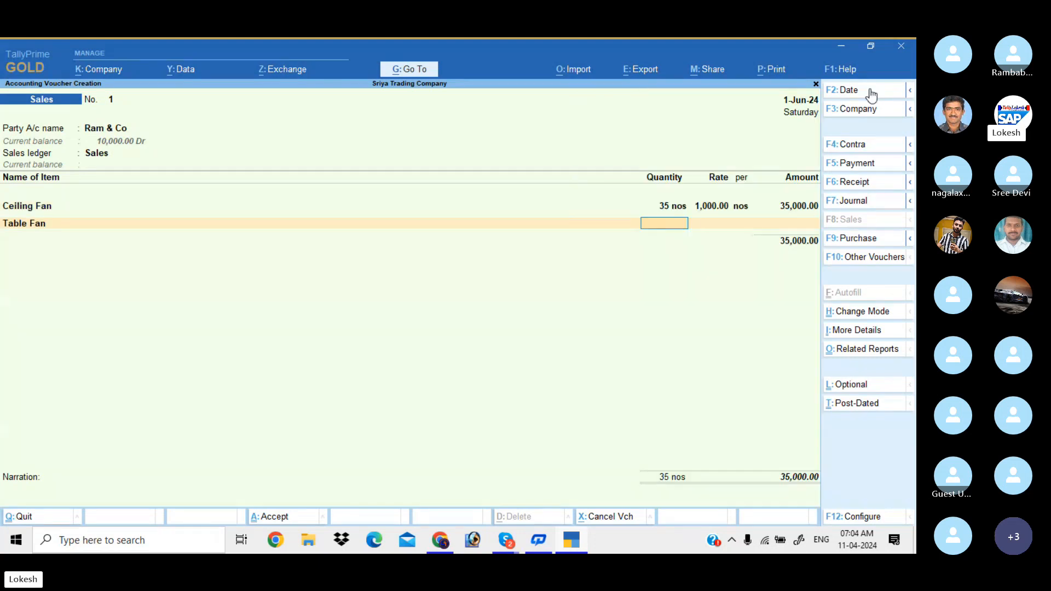
pyautogui.write('35')
pyautogui.press('Return')
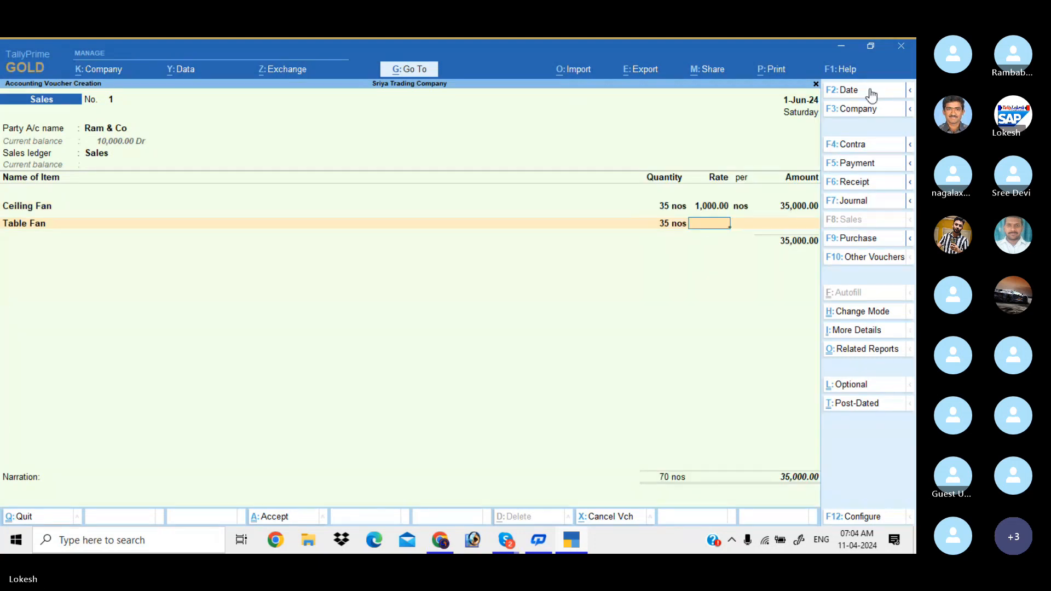
pyautogui.write('1,500')
pyautogui.press('Return')
# Add Mixies to sales voucher 1 with a quantity of 35 nos at the rate of 2,000
pyautogui.write('m')
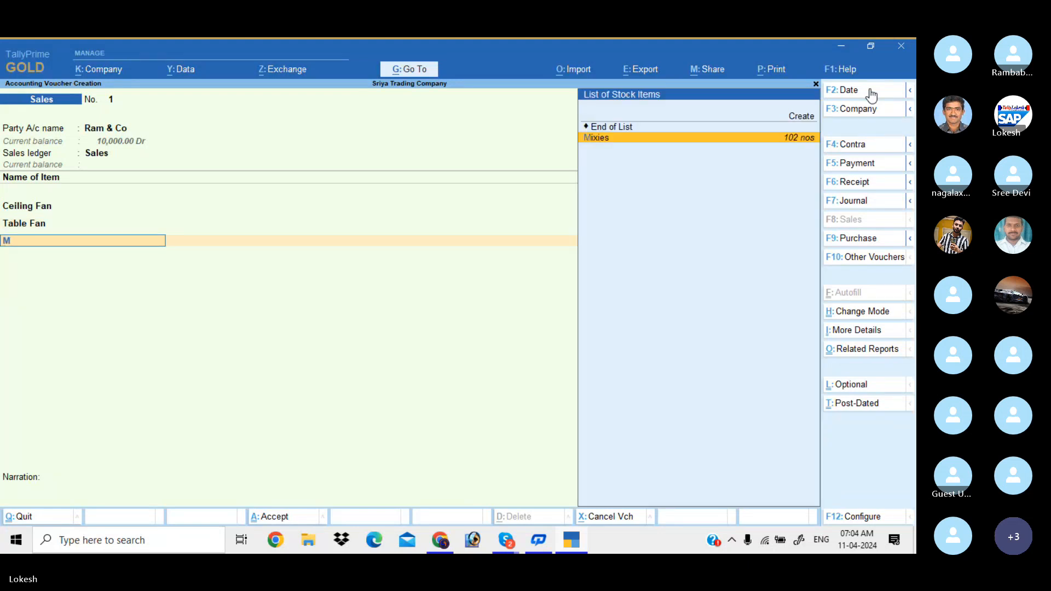
pyautogui.press('Return')
pyautogui.write('35')
pyautogui.press('Return')
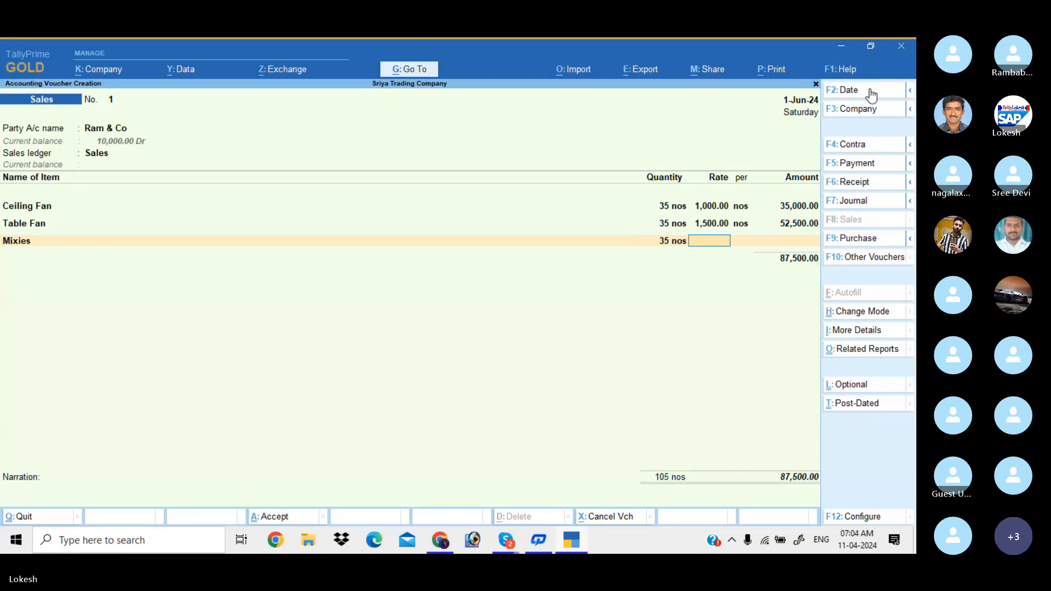
pyautogui.write('2000')
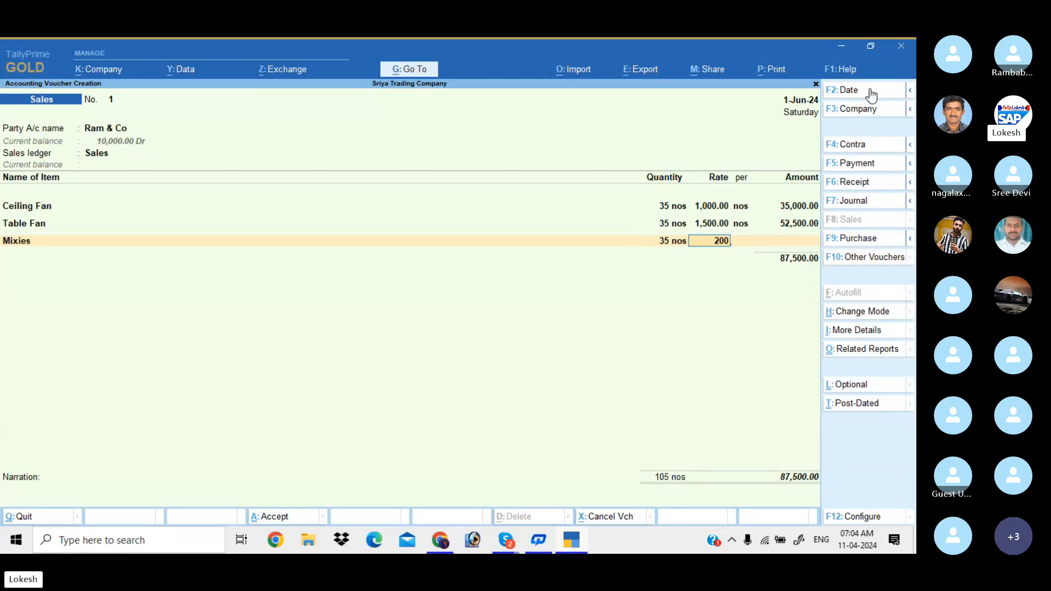
pyautogui.press('Return')
pyautogui.press('Return')
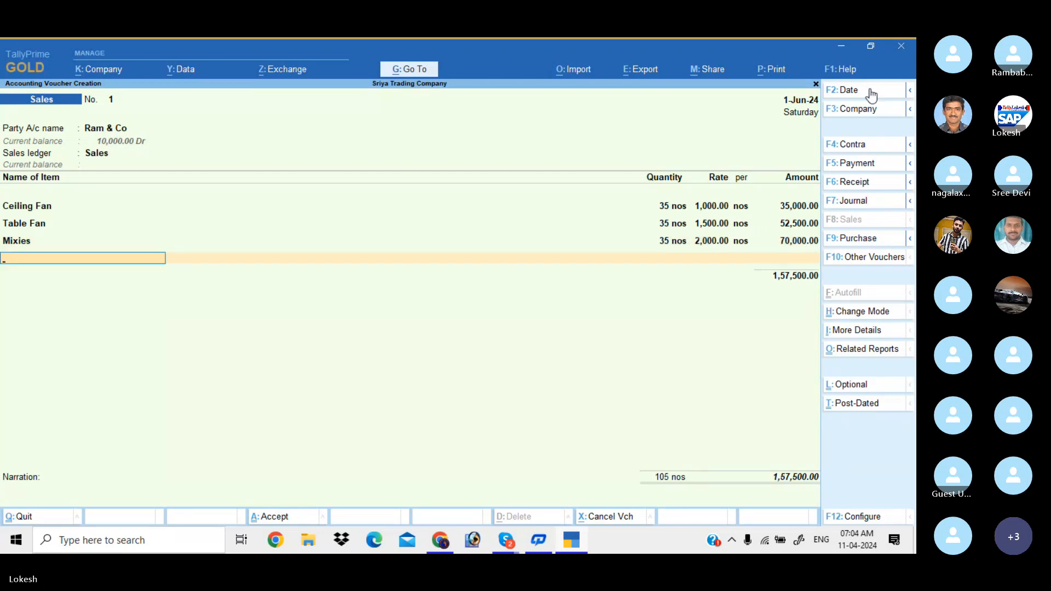
# Add Grinders to sales voucher 1 with a quantity of 35 nos at the rate of 2,500
pyautogui.write('g')
pyautogui.press('Return')
pyautogui.write('35')
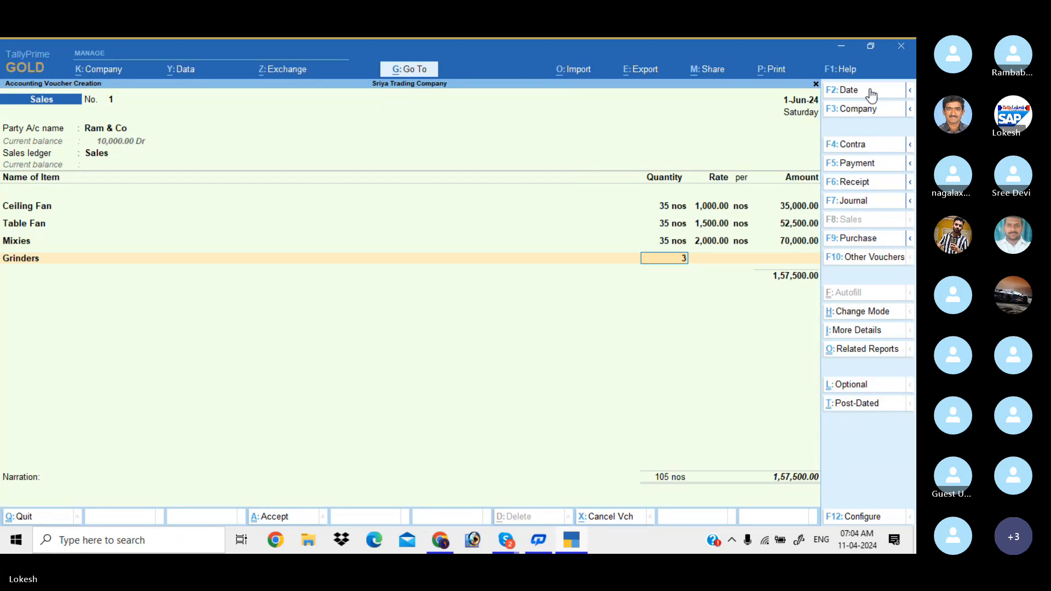
pyautogui.press('Return')
pyautogui.write('2500')
pyautogui.press('Return')
pyautogui.press('Return')
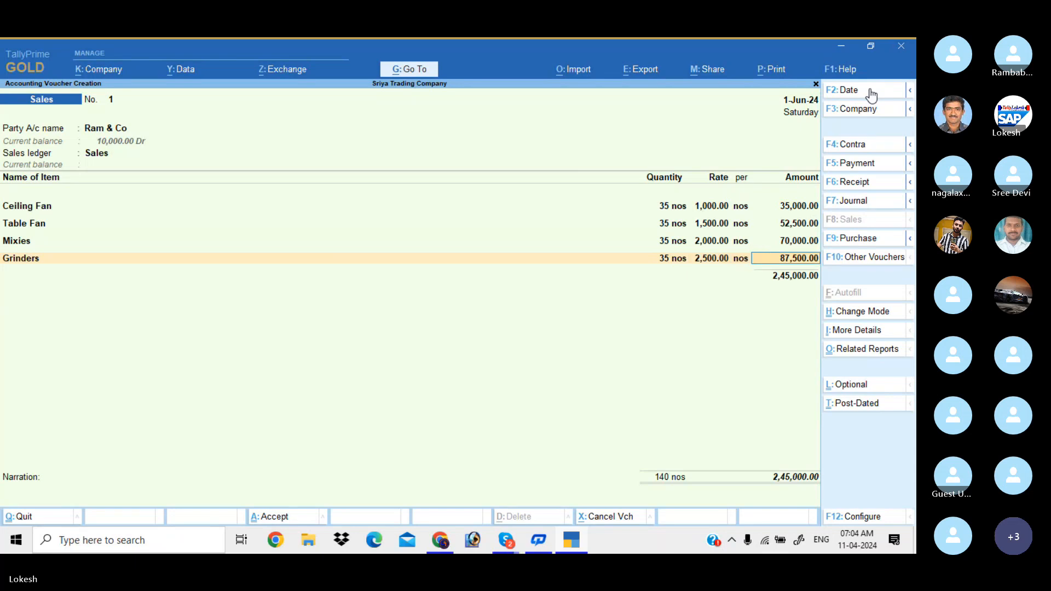
pyautogui.press('Return')
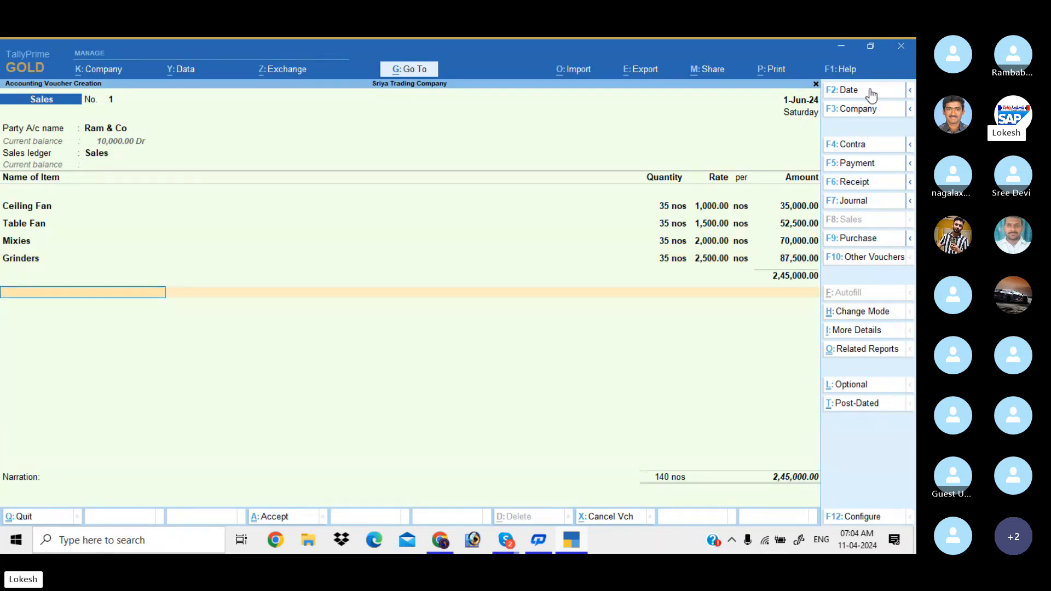
pyautogui.press('BackSpace')
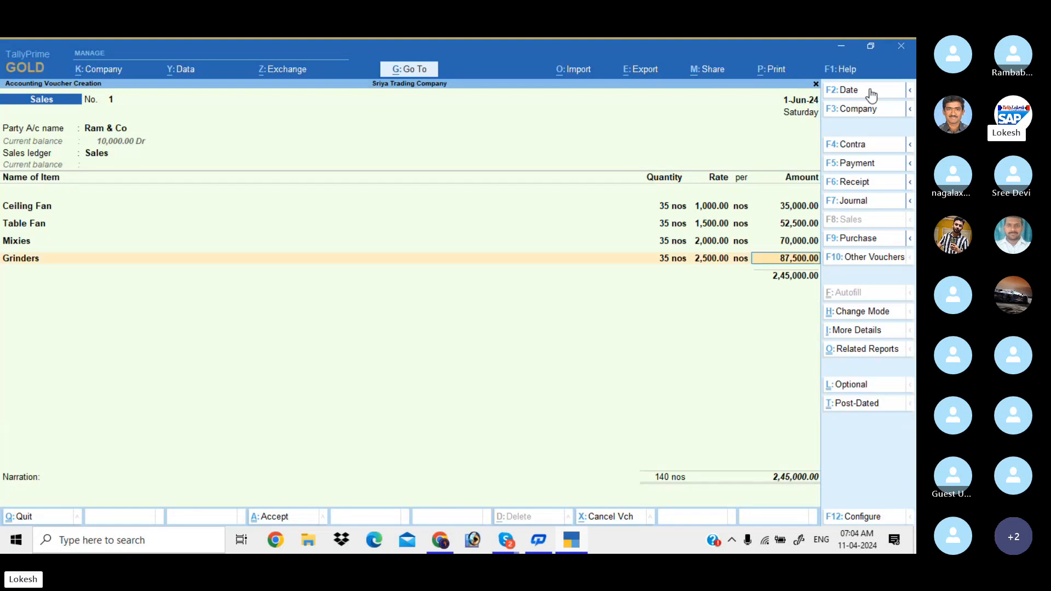
pyautogui.press('Return')
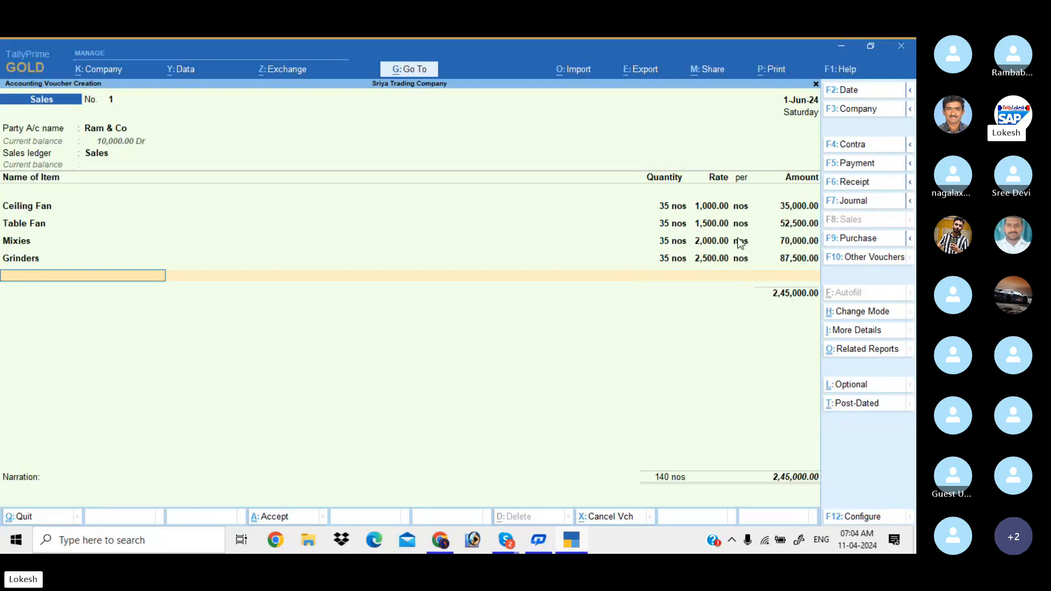
# End the item list and create a ledger named Tax under Duties & Taxes, with duty type Others, from within the voucher
pyautogui.press('Return')
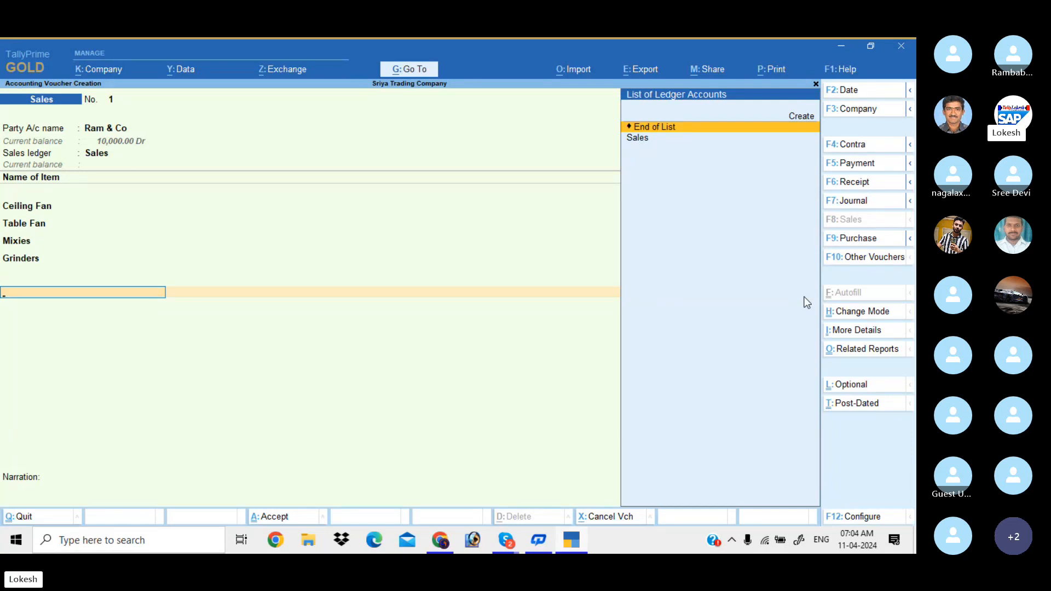
pyautogui.press('Up')
pyautogui.press('Return')
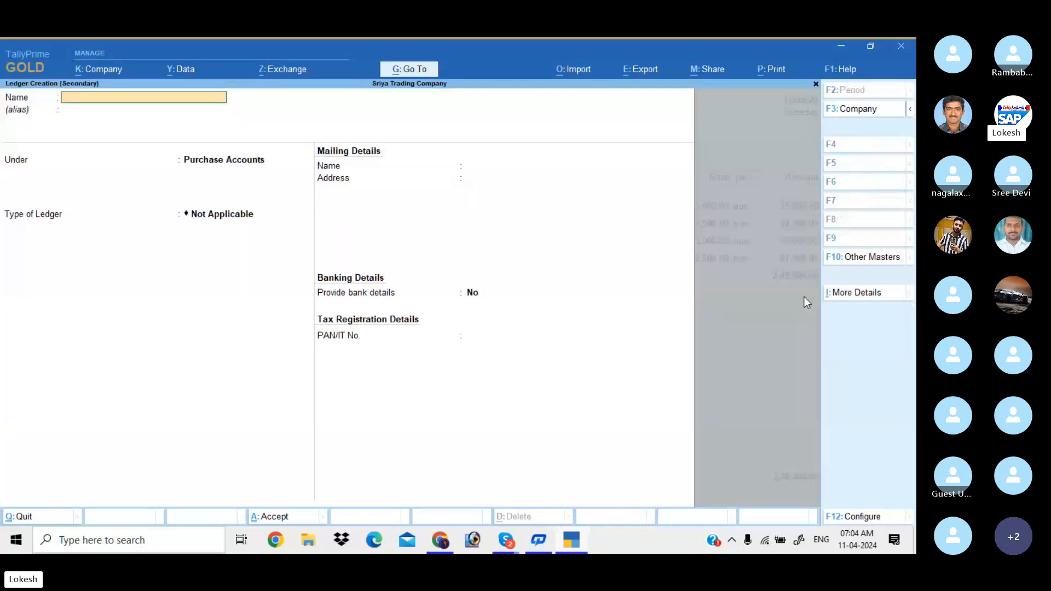
pyautogui.write('Tax')
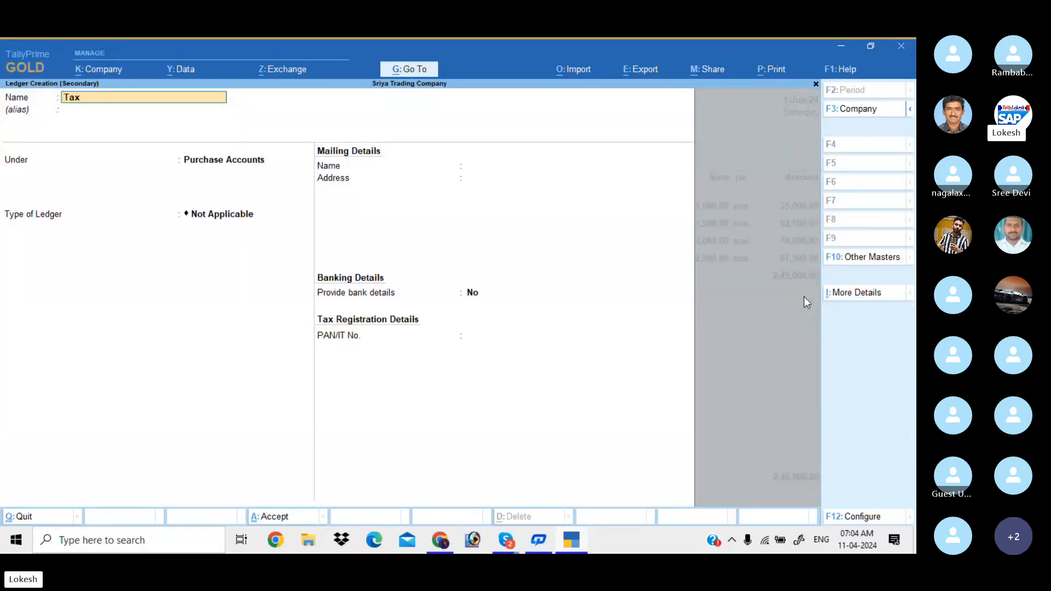
pyautogui.press('Return')
pyautogui.write('du')
pyautogui.press('Return')
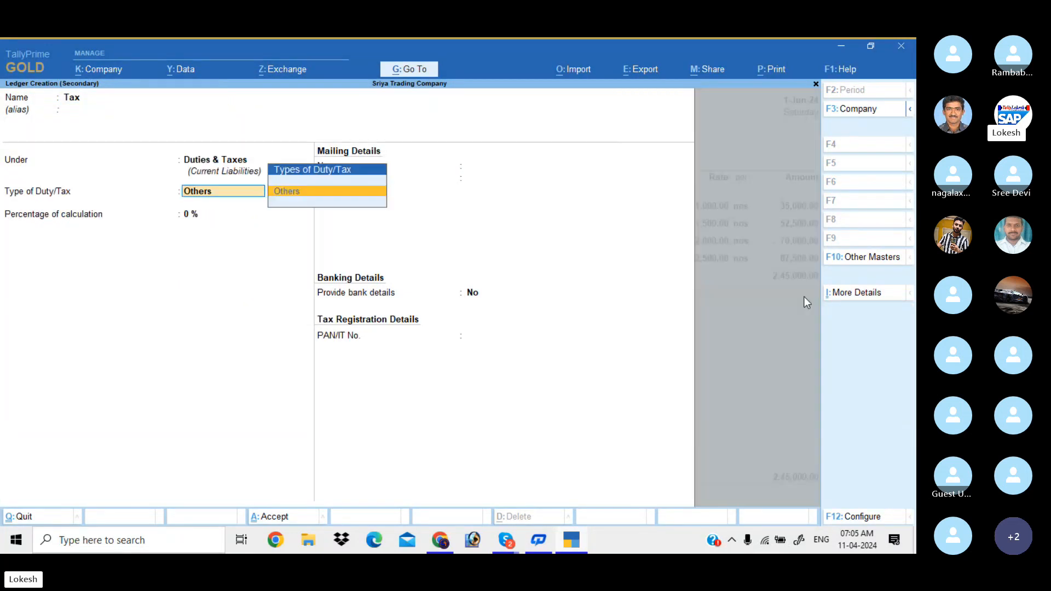
pyautogui.press('Return')
pyautogui.press('Return')
pyautogui.press('Return')
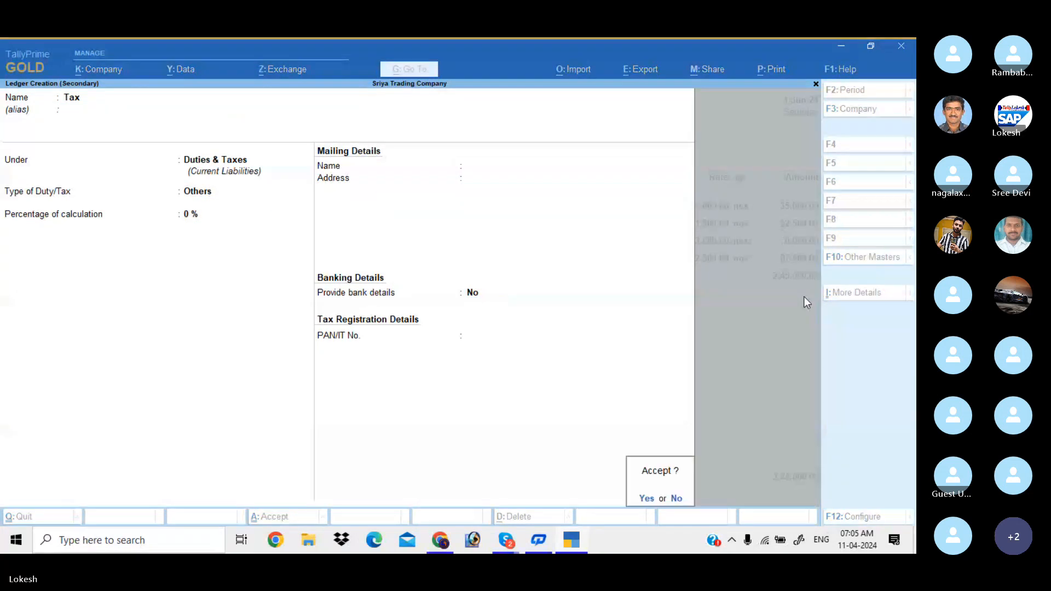
pyautogui.press('Return')
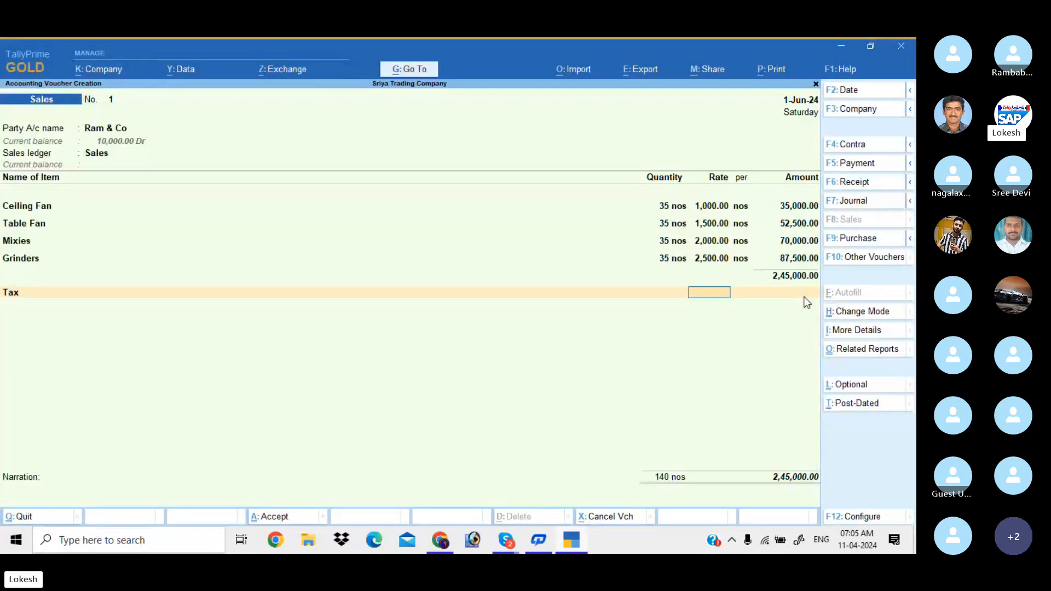
# Apply the Tax ledger at 4 % to sales voucher 1, leave the narration blank, and save the voucher
pyautogui.press('Return')
pyautogui.press('BackSpace')
pyautogui.write('4')
pyautogui.press('Return')
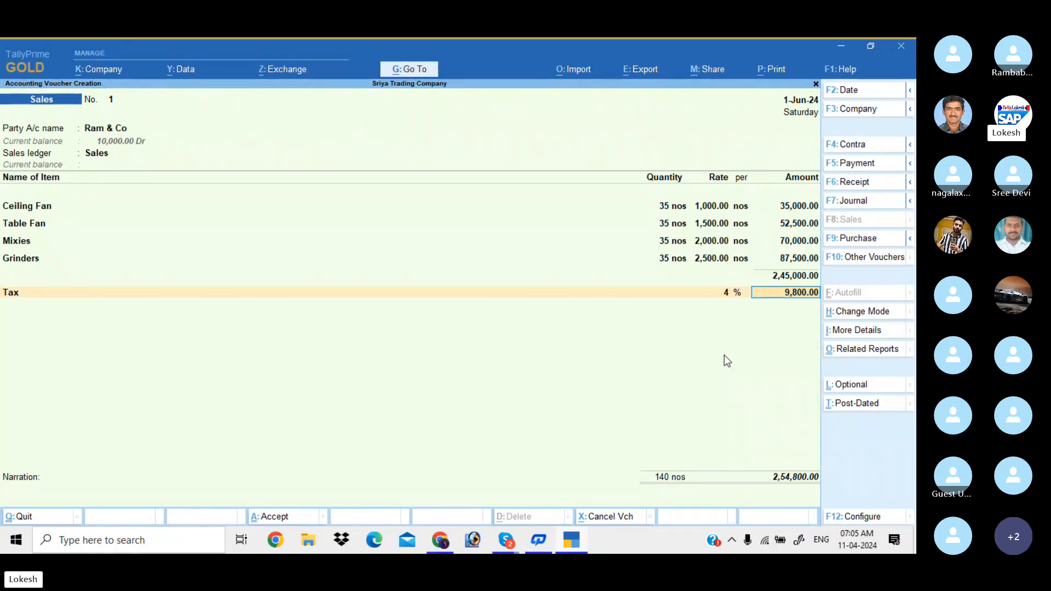
pyautogui.press('Return')
pyautogui.press('Return')
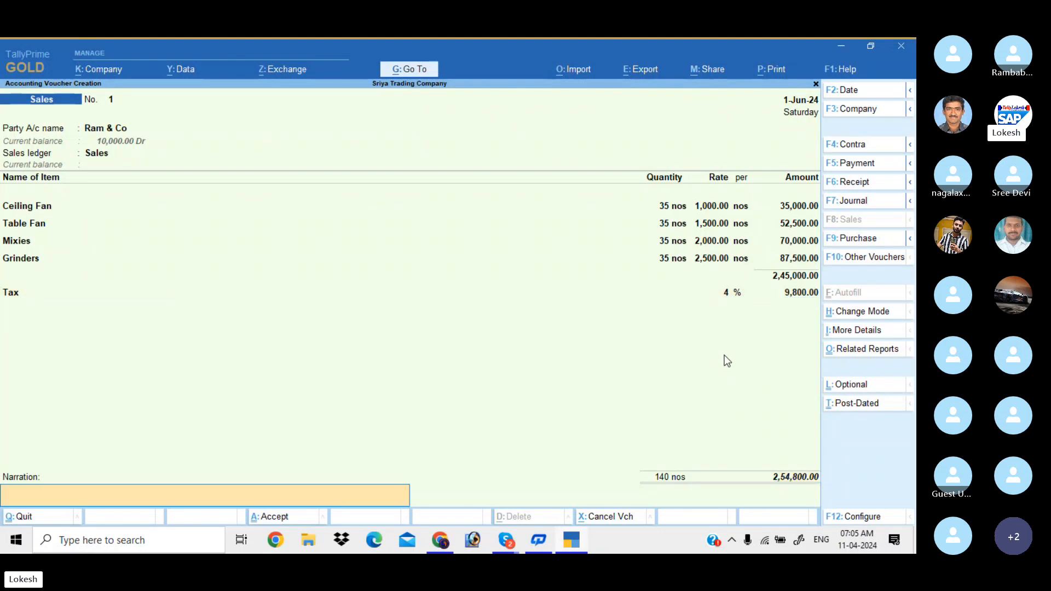
pyautogui.press('Return')
pyautogui.press('Return')
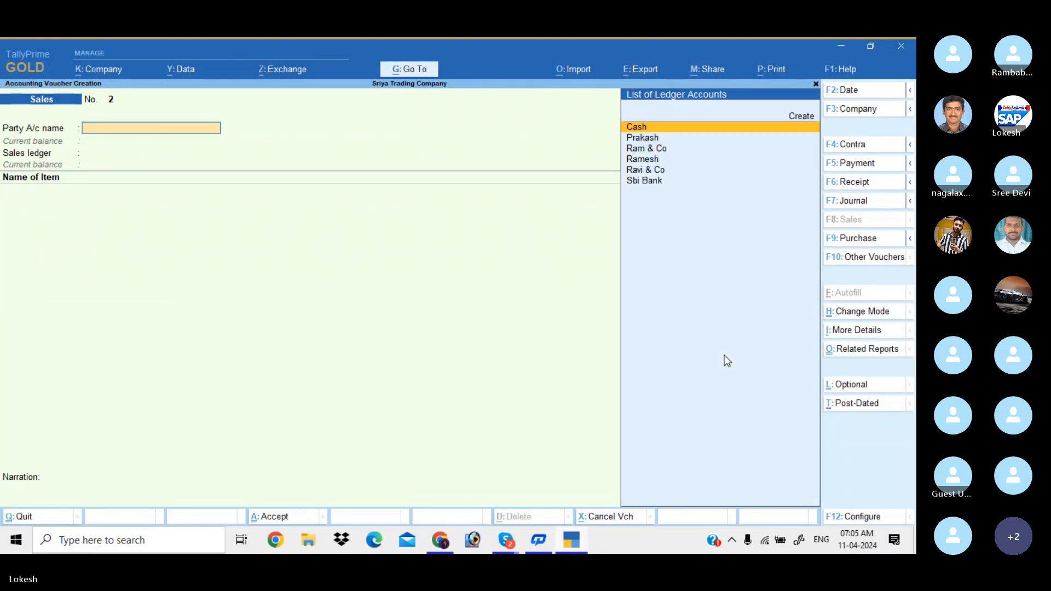
# Date sales voucher 2 as 2-6, with Ravi & Co as the party, default dispatch and party details, and the Sales ledger
pyautogui.click(861, 92)
pyautogui.write('2-6')
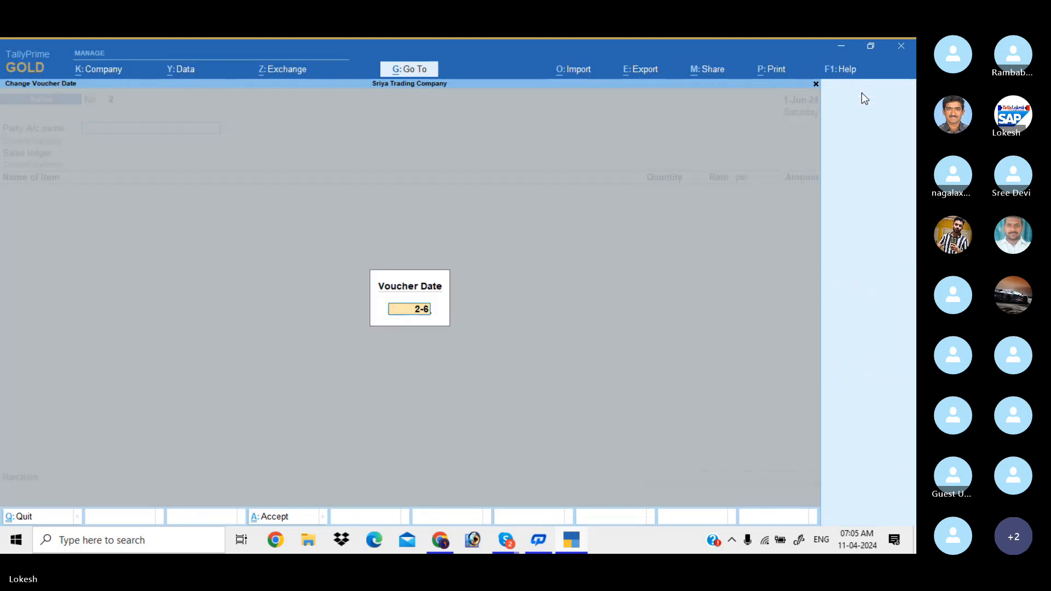
pyautogui.press('Return')
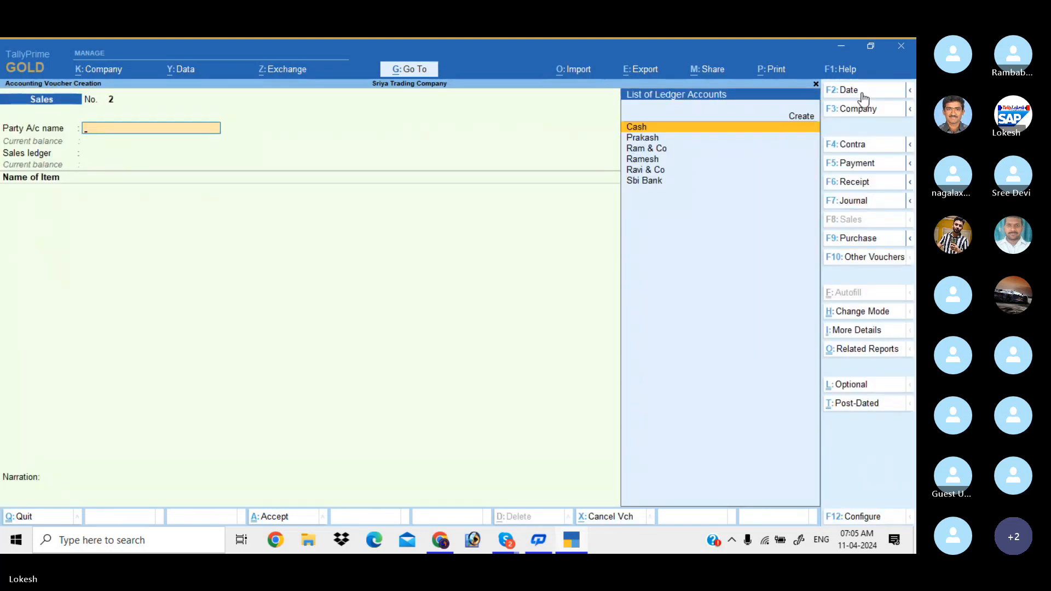
pyautogui.write('Ra')
pyautogui.press('Down')
pyautogui.press('Down')
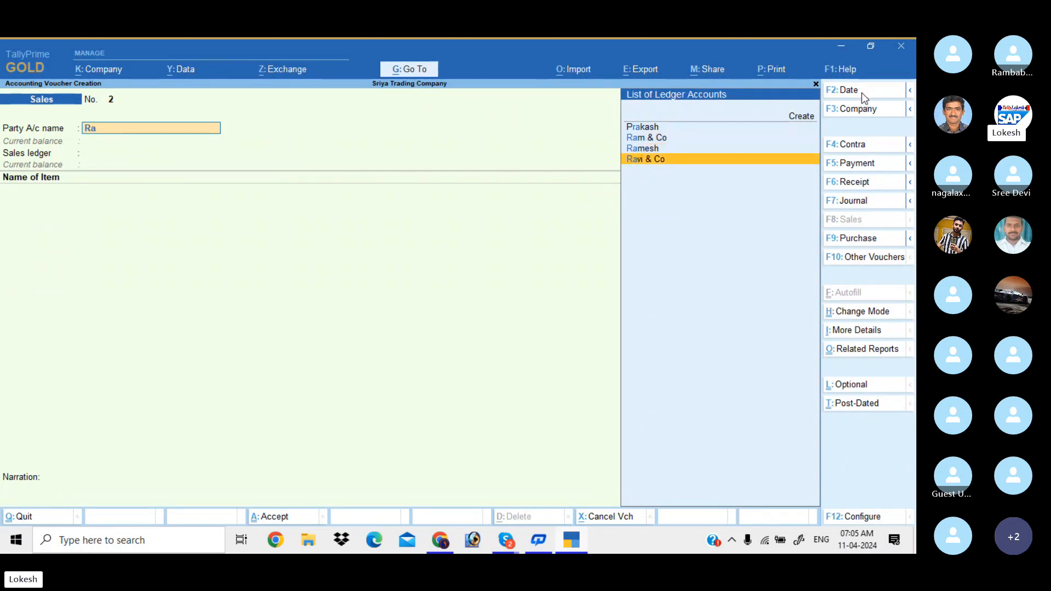
pyautogui.press('Return')
pyautogui.press('Return')
pyautogui.press('Return')
pyautogui.press('Return')
pyautogui.press('Return')
pyautogui.press('Return')
pyautogui.press('Return')
pyautogui.press('Return')
pyautogui.press('Return')
pyautogui.press('Return')
pyautogui.press('Return')
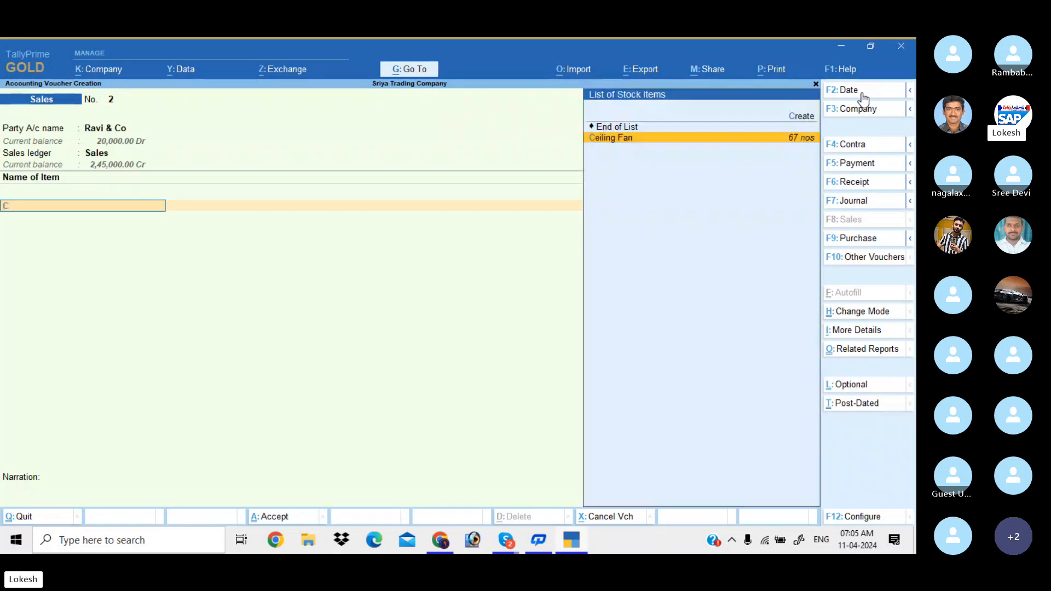
# Add Ceiling Fan to sales voucher 2 with a quantity of 35 nos at the rate of 1,000
pyautogui.press('Return')
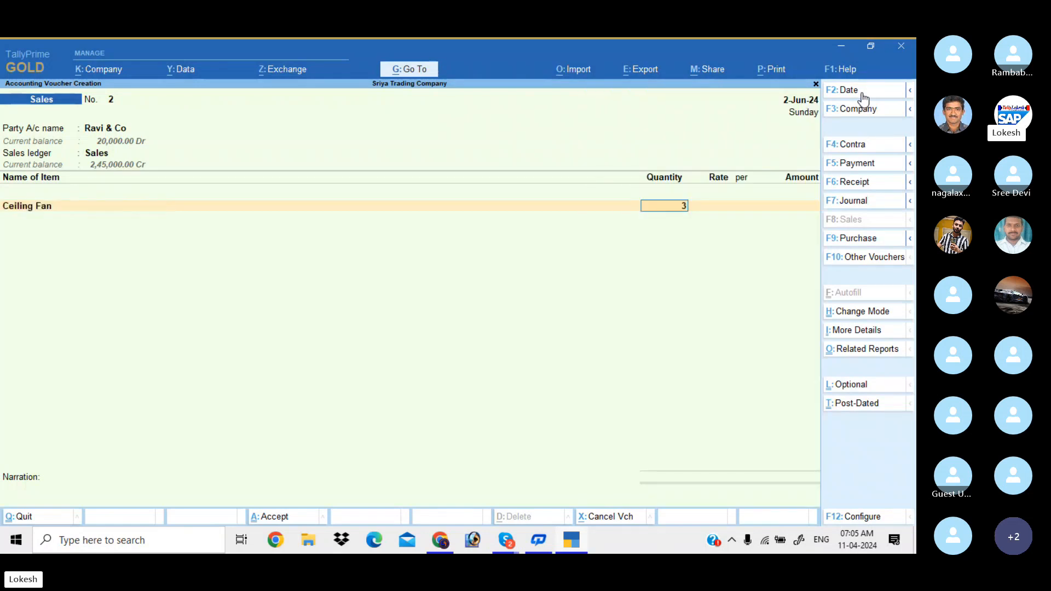
pyautogui.write('35')
pyautogui.press('Return')
pyautogui.press('Return')
pyautogui.press('Return')
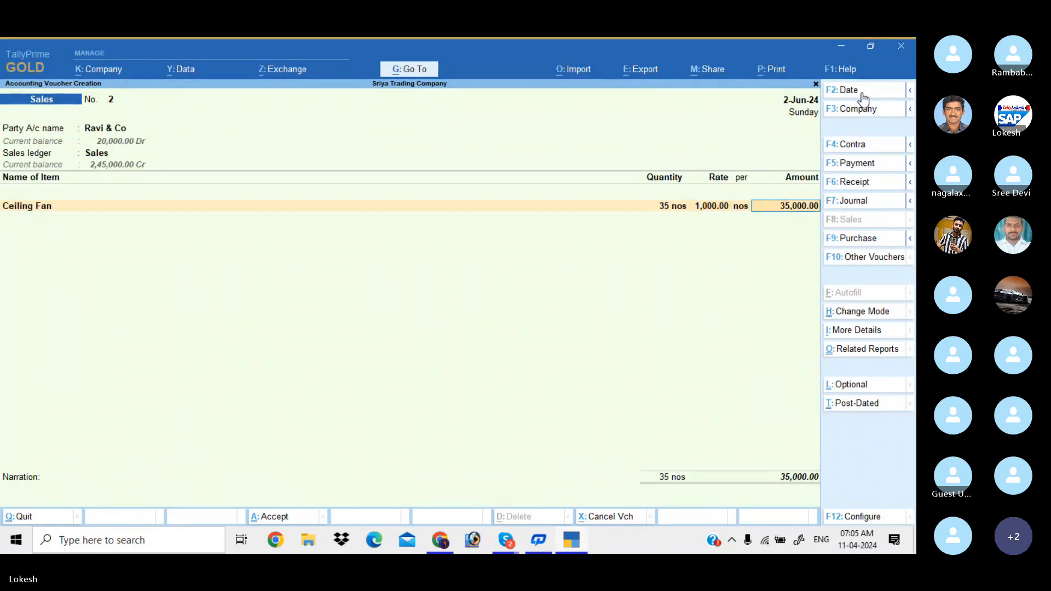
pyautogui.press('Return')
# Add Table Fan to sales voucher 2 with a quantity of 35 nos at the rate of 1,500
pyautogui.write('t')
pyautogui.press('Return')
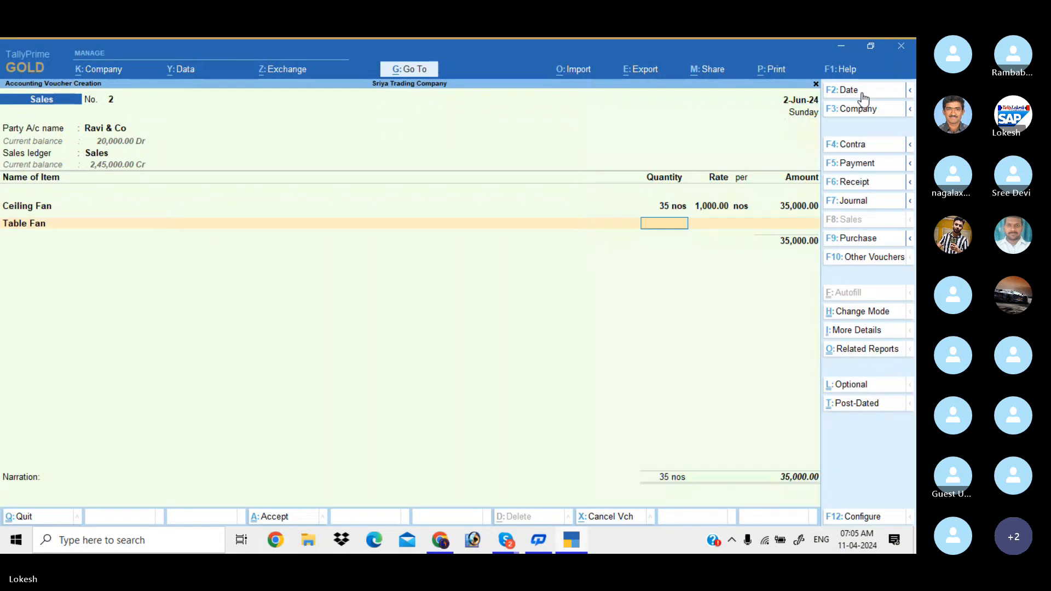
pyautogui.write('35')
pyautogui.press('Return')
pyautogui.press('Return')
pyautogui.press('Return')
pyautogui.press('Return')
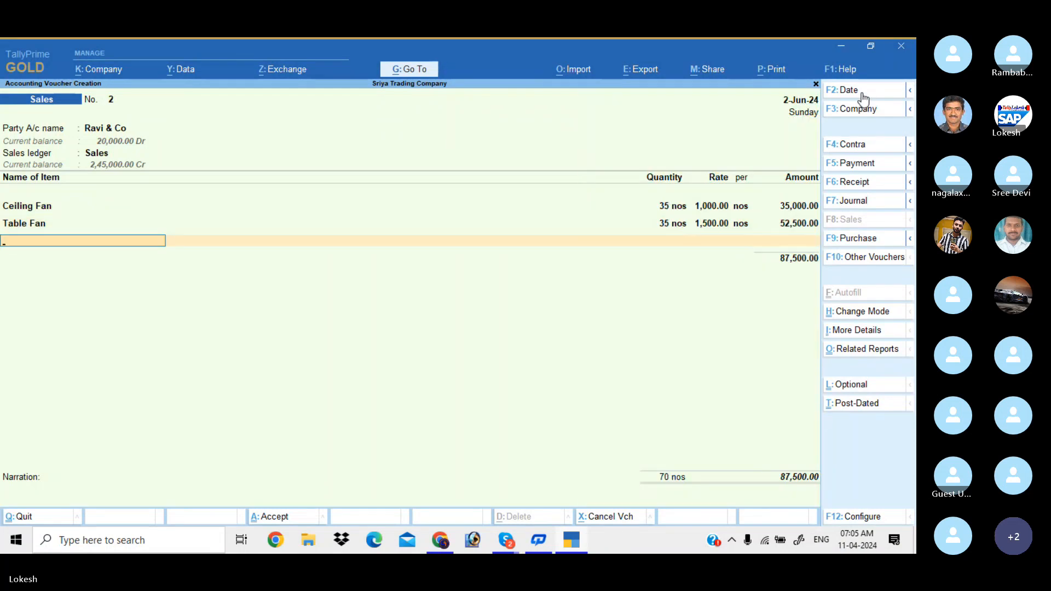
# Add Mixies to sales voucher 2 with a quantity of 35 nos at the rate of 2,000
pyautogui.write('m')
pyautogui.press('Return')
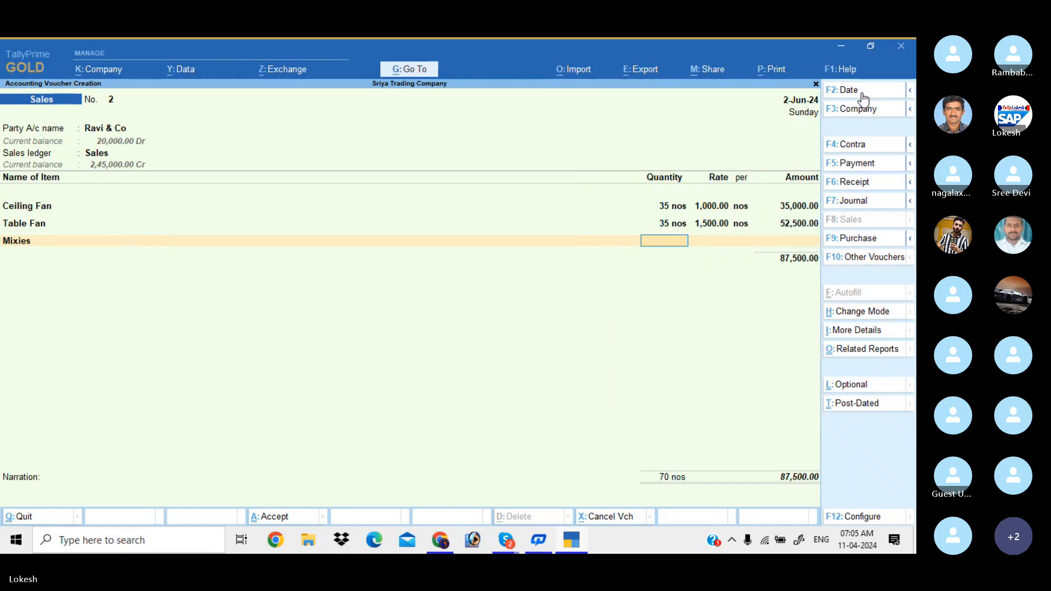
pyautogui.write('35')
pyautogui.press('Return')
pyautogui.write('2000')
pyautogui.press('Return')
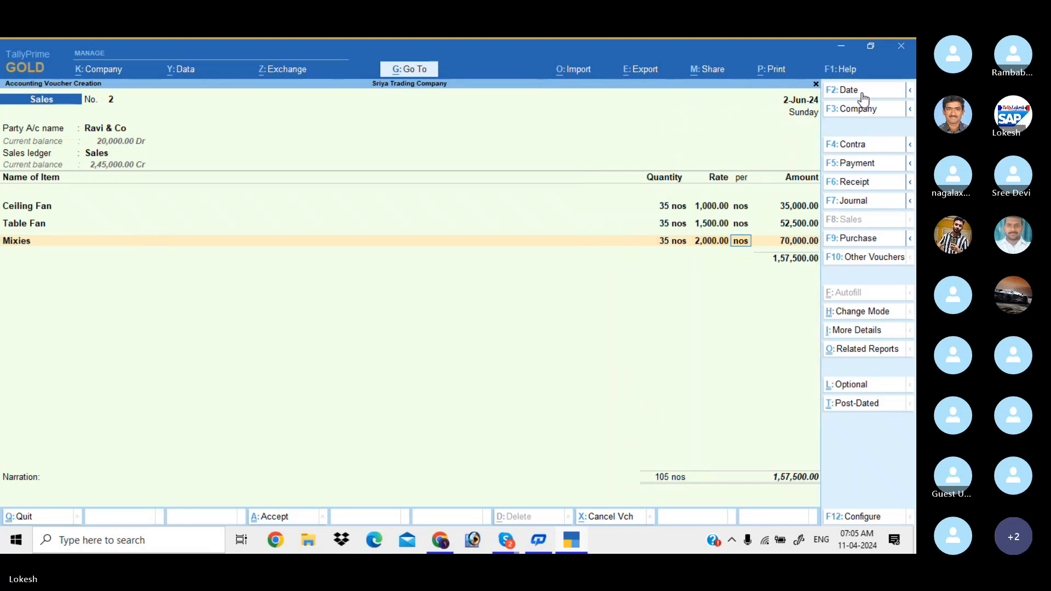
pyautogui.press('Return')
pyautogui.press('Return')
# Add Grinders to sales voucher 2 with a quantity of 35 nos at the rate of 2,500
pyautogui.write('g')
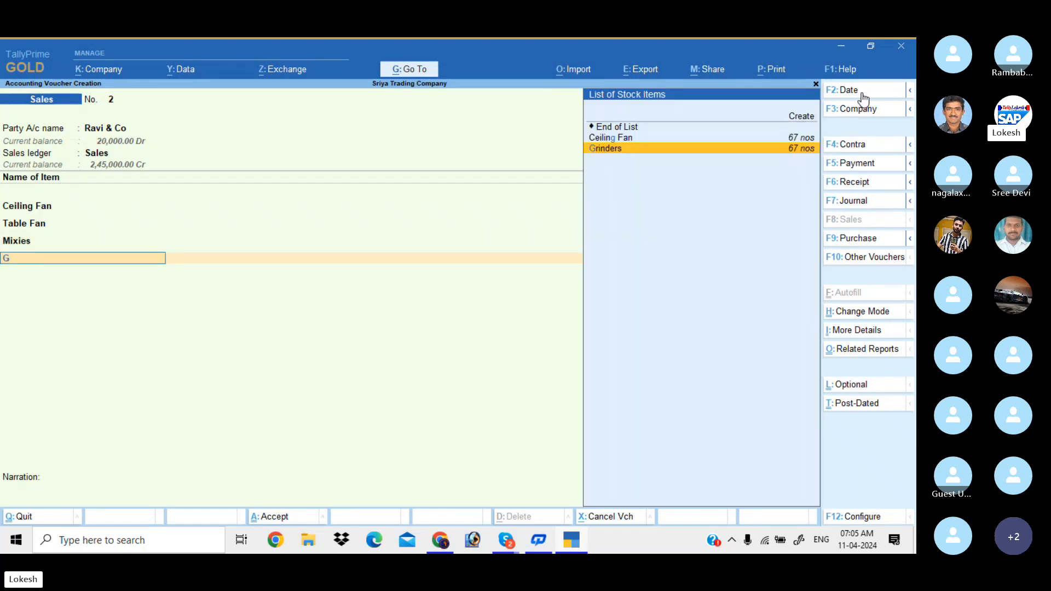
pyautogui.press('Return')
pyautogui.write('35')
pyautogui.press('Return')
pyautogui.press('Return')
pyautogui.press('Return')
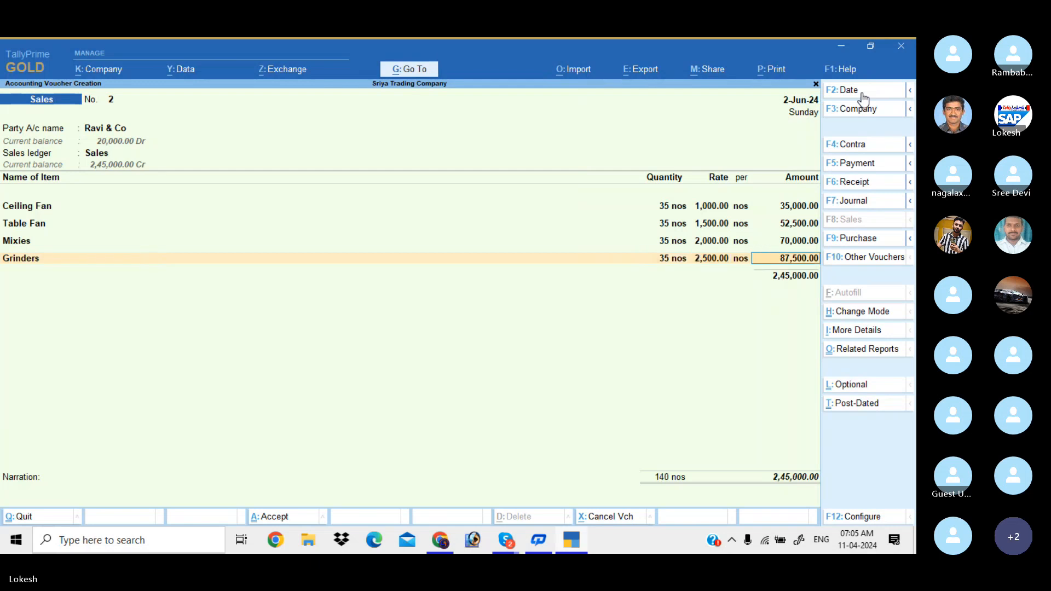
pyautogui.press('Return')
# Apply the Tax ledger at 4 % to sales voucher 2, leave the narration blank, and save the voucher
pyautogui.press('Return')
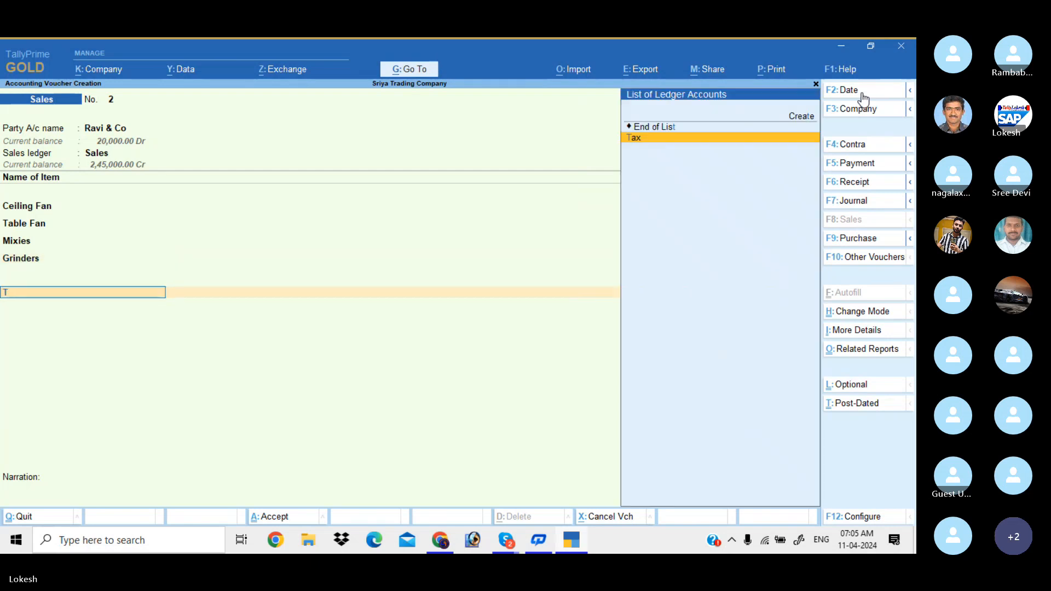
pyautogui.press('Return')
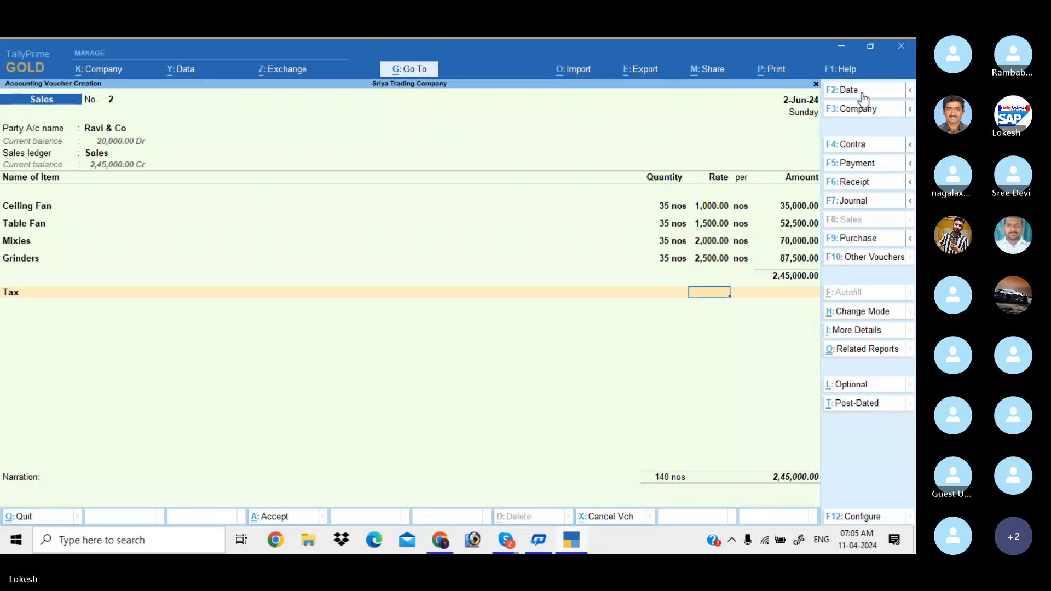
pyautogui.write('4')
pyautogui.press('Return')
pyautogui.press('Return')
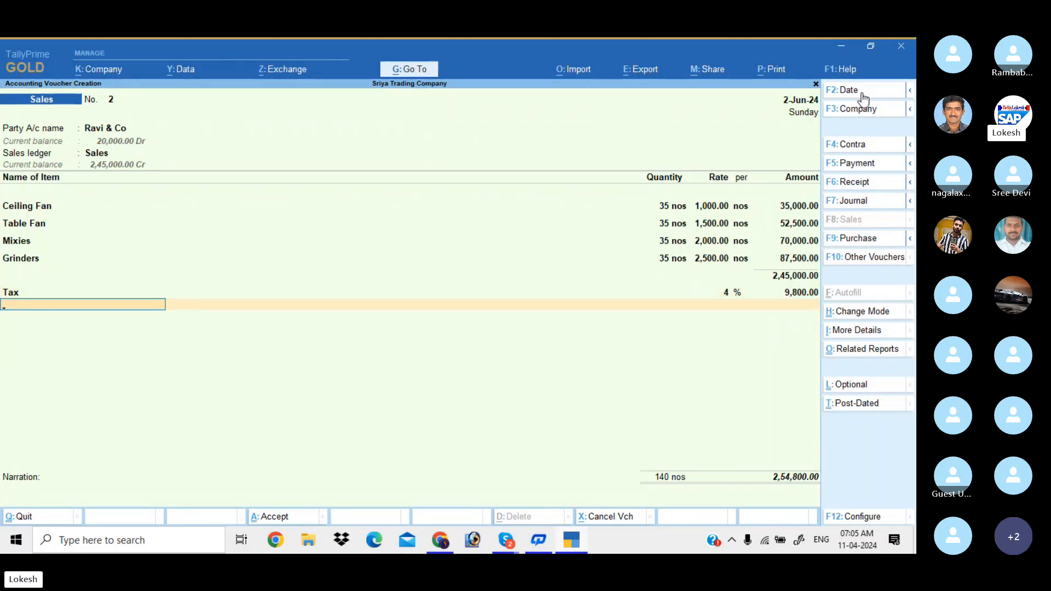
pyautogui.press('Return')
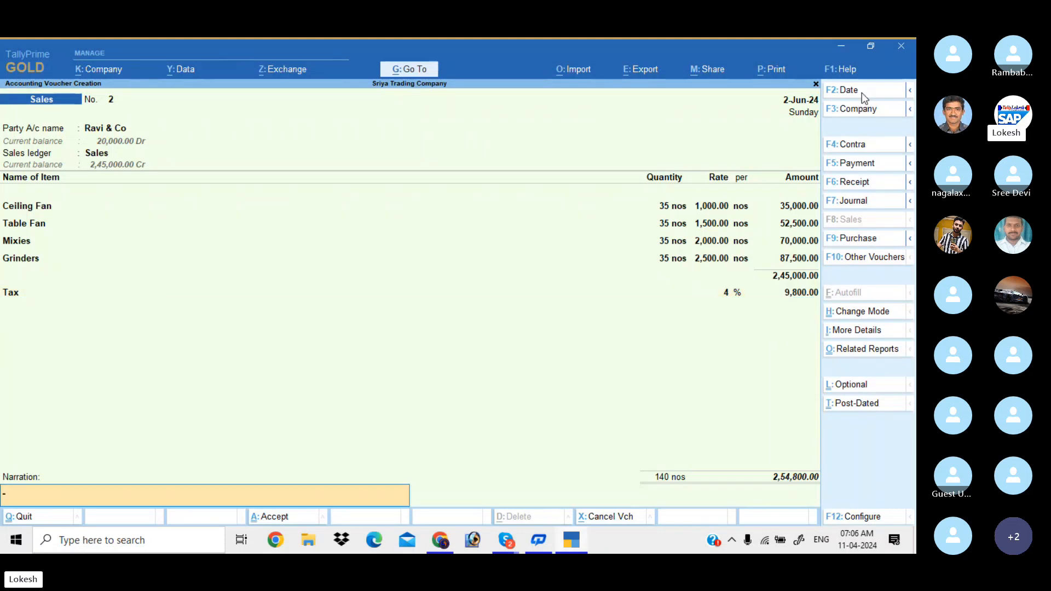
pyautogui.press('Return')
pyautogui.press('Return')
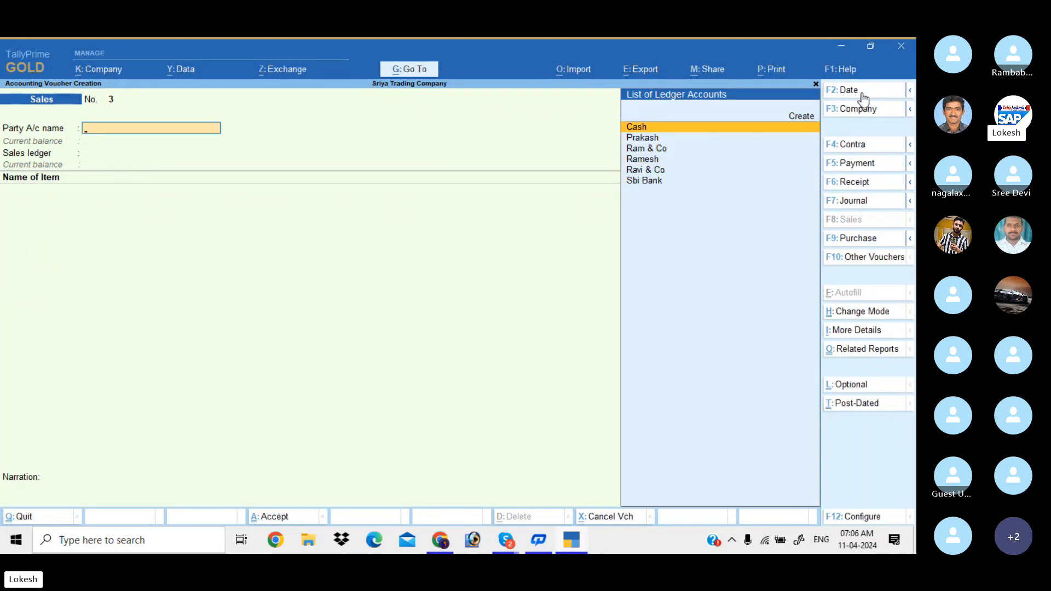
# Date sales voucher 3 as 31-7, with Cash as the party, blank dispatch details, and the Sales ledger
pyautogui.click(863, 93)
pyautogui.write('31')
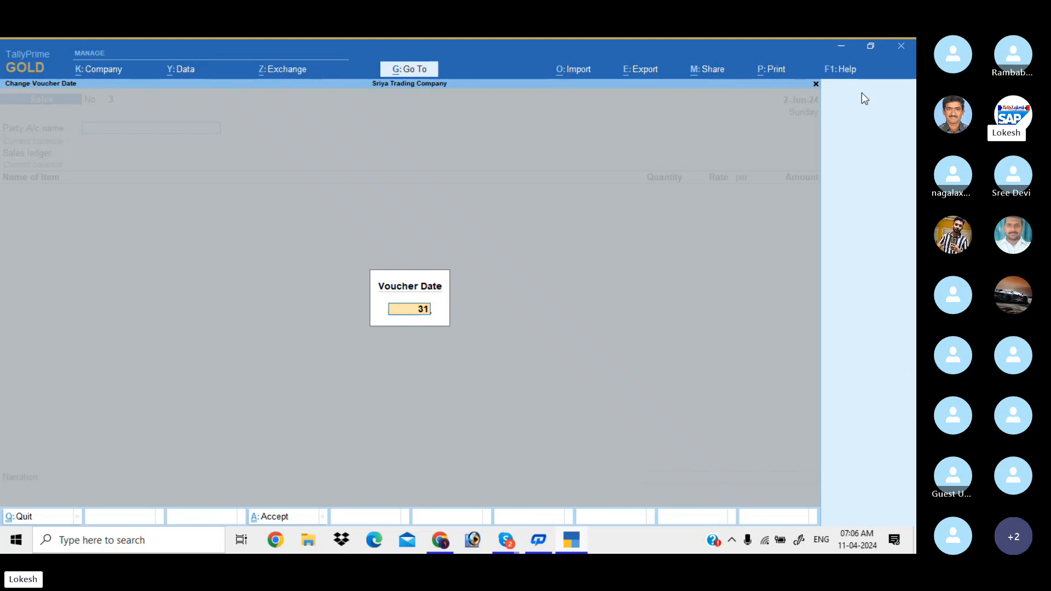
pyautogui.write('-7')
pyautogui.press('Return')
pyautogui.press('Return')
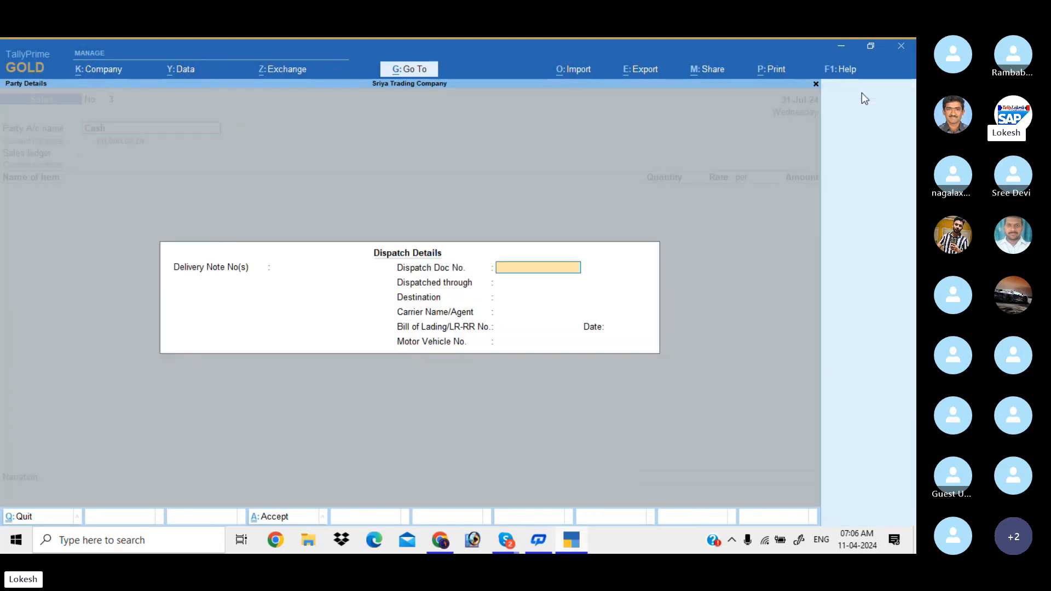
pyautogui.press('Return')
pyautogui.press('Return')
pyautogui.press('Return')
pyautogui.press('Return')
pyautogui.press('Return')
pyautogui.press('Return')
pyautogui.press('Return')
pyautogui.press('Return')
pyautogui.press('Return')
pyautogui.press('Return')
pyautogui.press('Return')
pyautogui.press('Return')
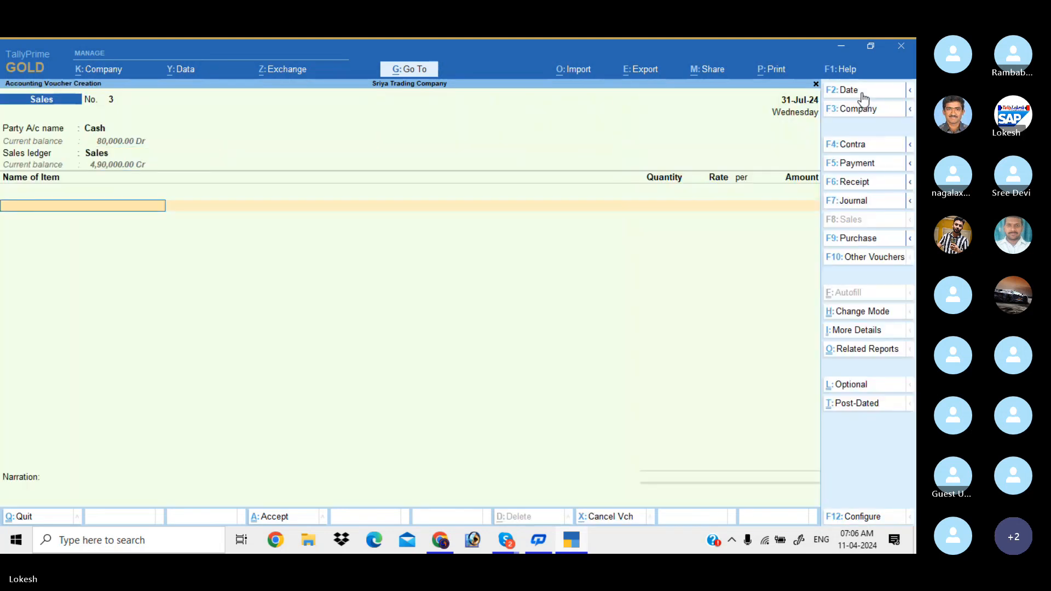
# Add Ceiling Fan to sales voucher 3 with a quantity of 25 nos at the rate of 1,000
pyautogui.press('Return')
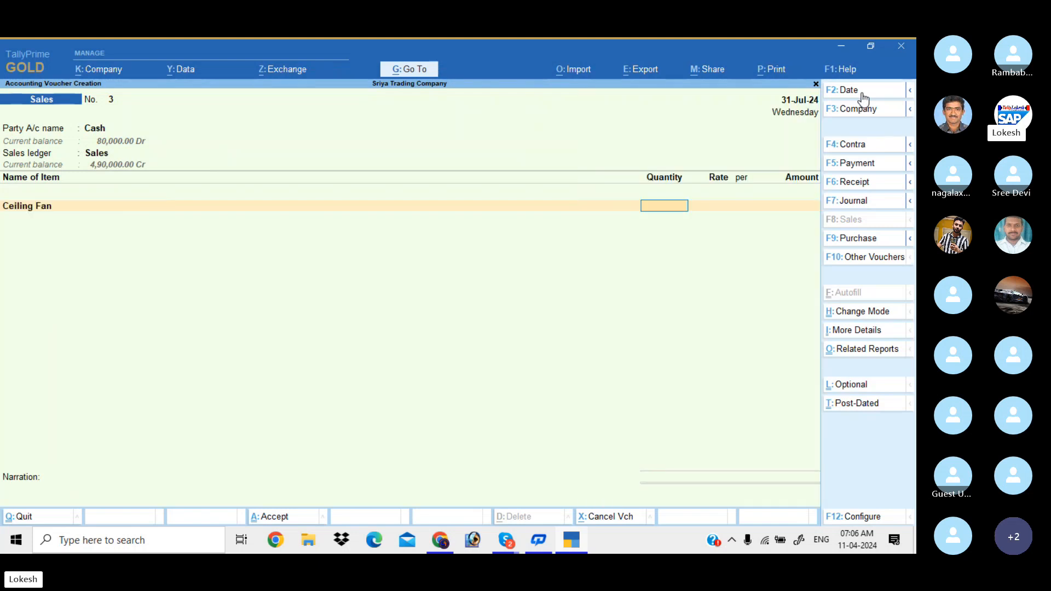
pyautogui.write('25')
pyautogui.press('Return')
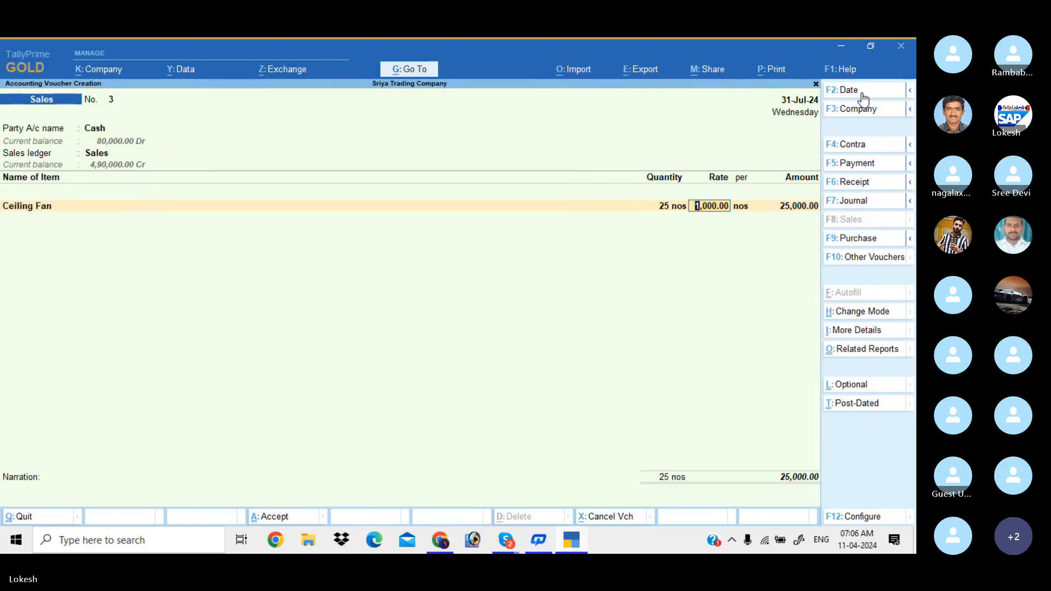
pyautogui.press('Return')
pyautogui.press('Return')
pyautogui.press('Return')
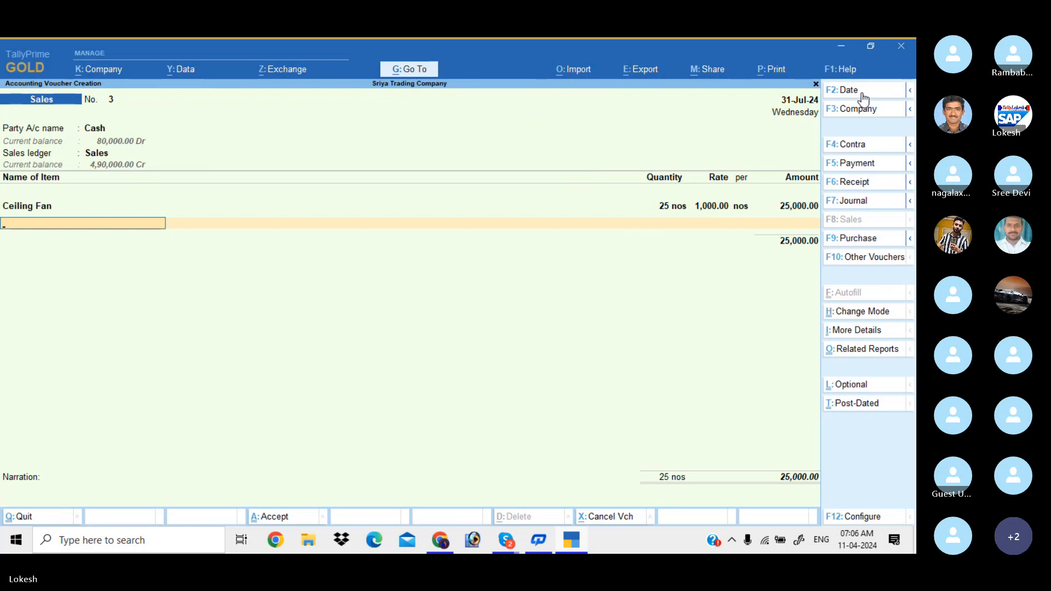
# Add Table Fan to sales voucher 3 with a quantity of 25 nos at the rate of 1,500
pyautogui.press('Return')
pyautogui.write('25')
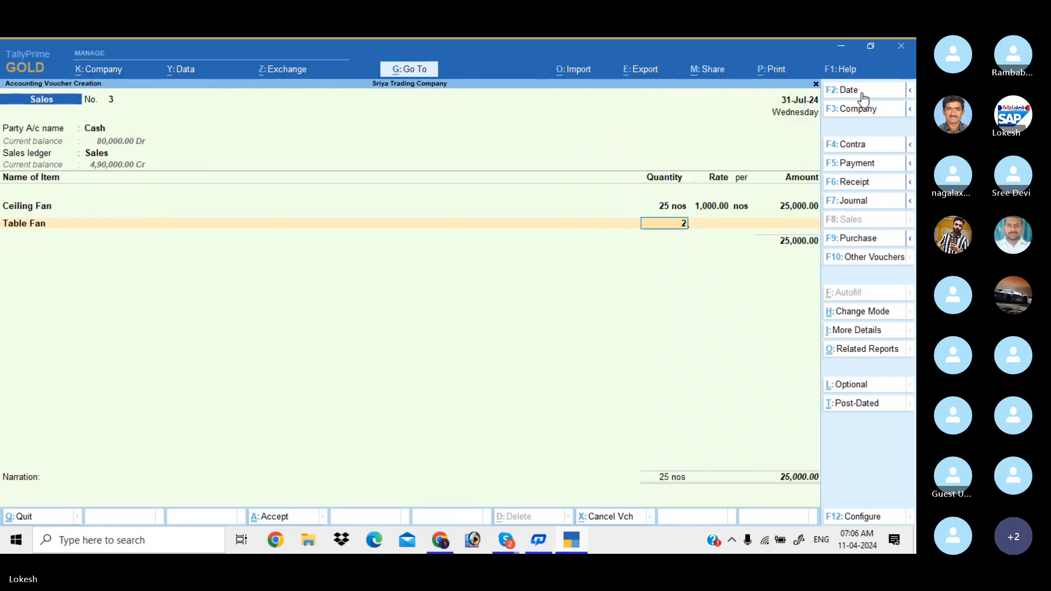
pyautogui.press('Return')
pyautogui.press('Return')
pyautogui.press('Return')
pyautogui.press('Return')
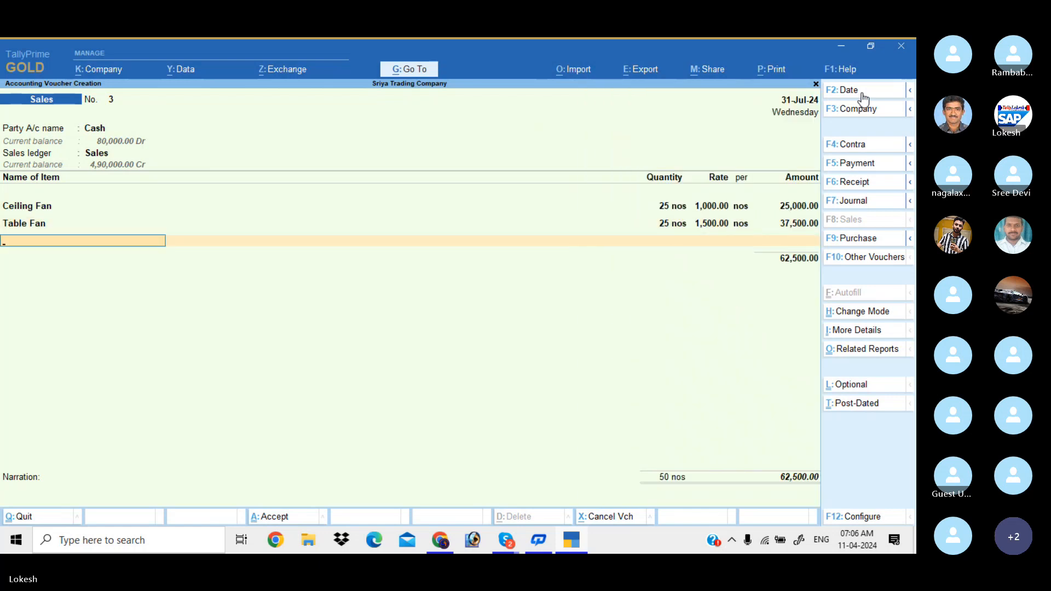
# Add Mixies to sales voucher 3 with a quantity of 25 nos at the rate of 2,000
pyautogui.write('m')
pyautogui.press('Return')
pyautogui.write('25')
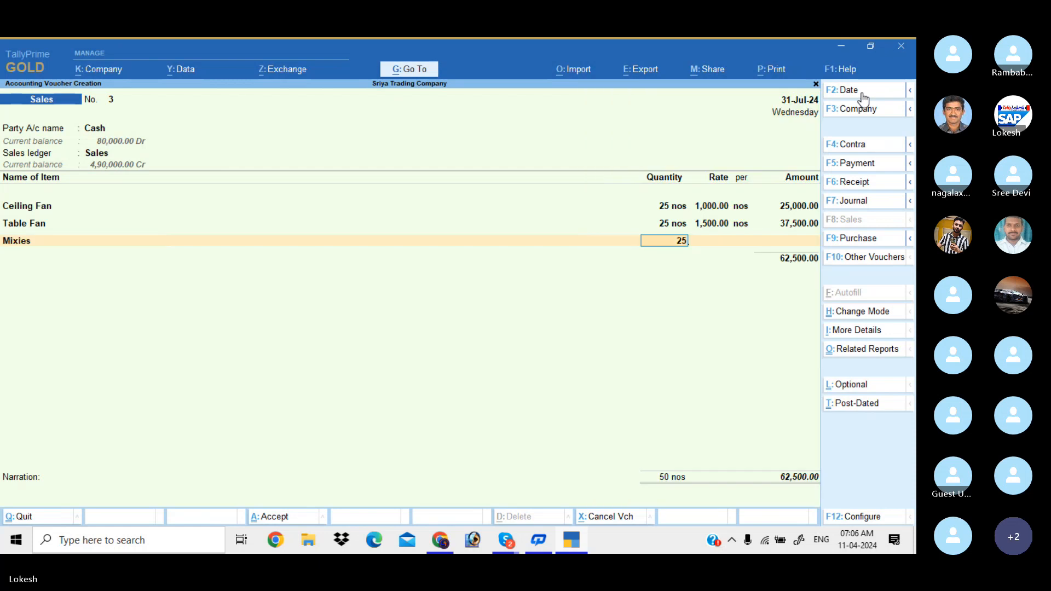
pyautogui.press('Return')
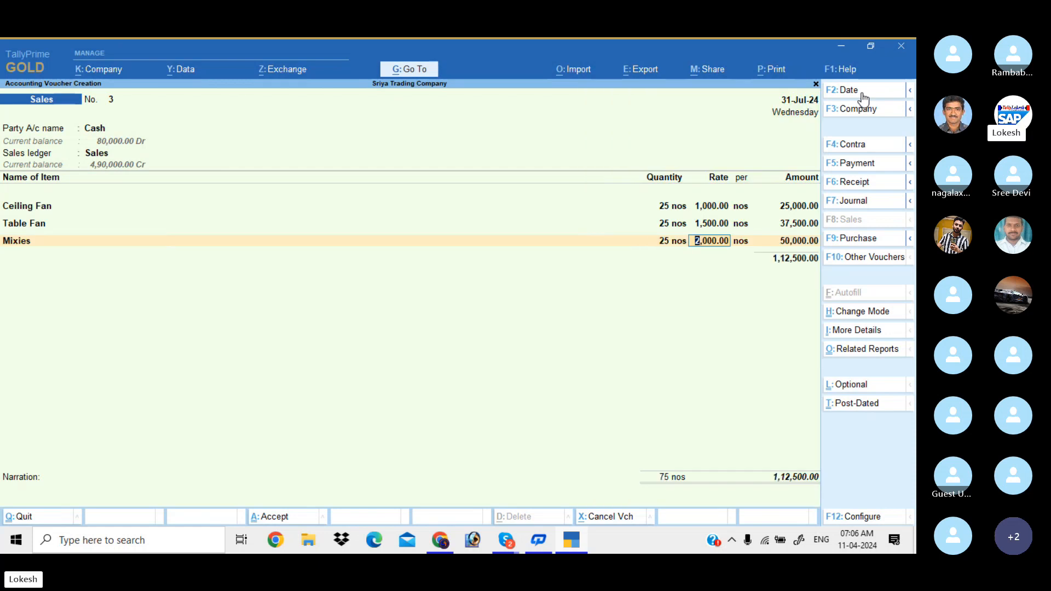
pyautogui.press('Return')
pyautogui.press('Return')
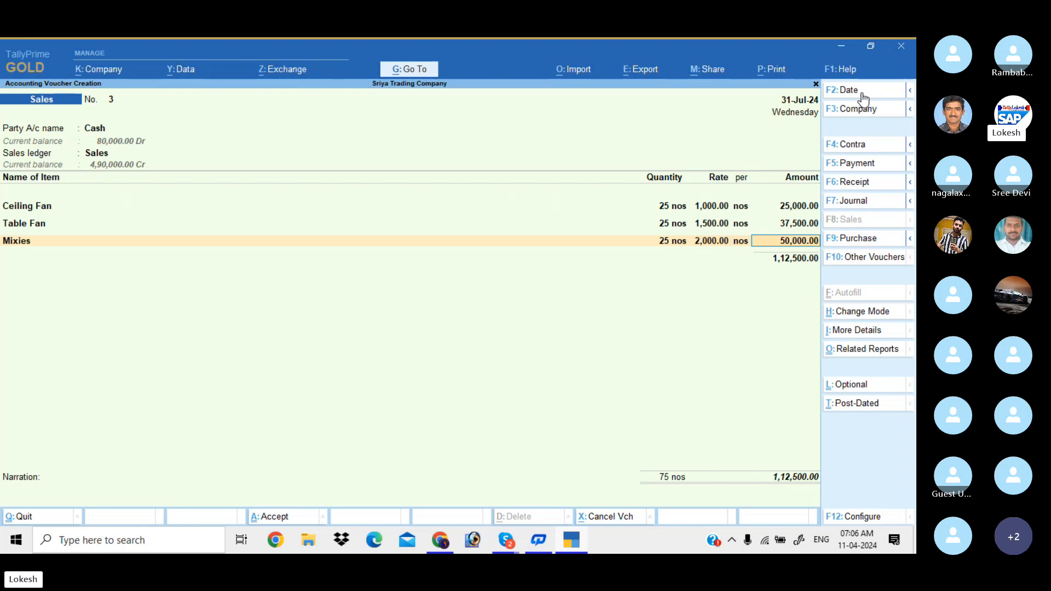
pyautogui.press('Return')
# Add Grinders to sales voucher 3 with a quantity of 25 nos at the rate of 2,500, and end the item list
pyautogui.write('g')
pyautogui.press('Return')
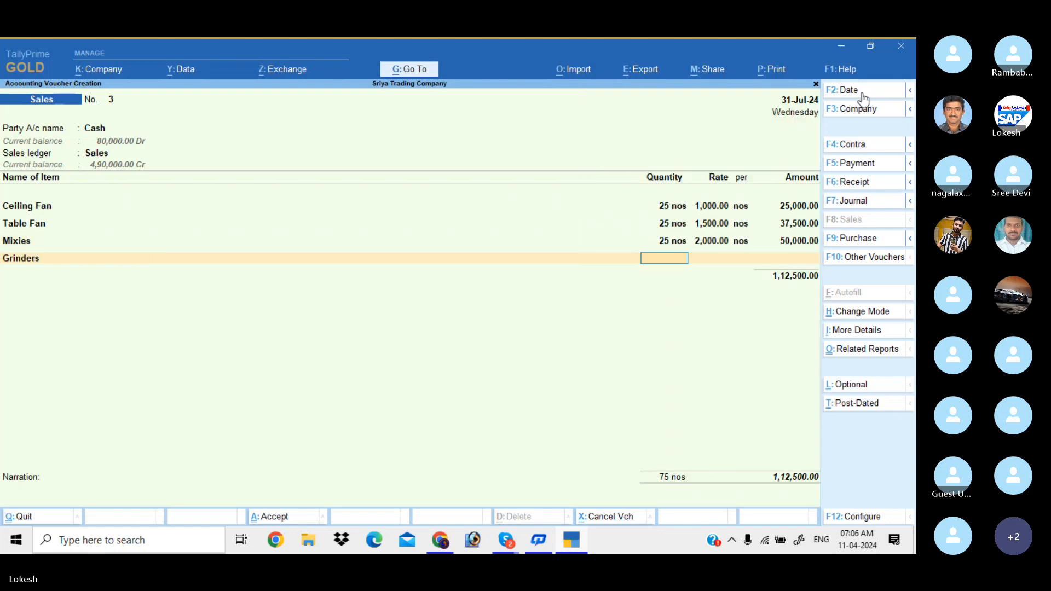
pyautogui.write('25')
pyautogui.press('Return')
pyautogui.press('Return')
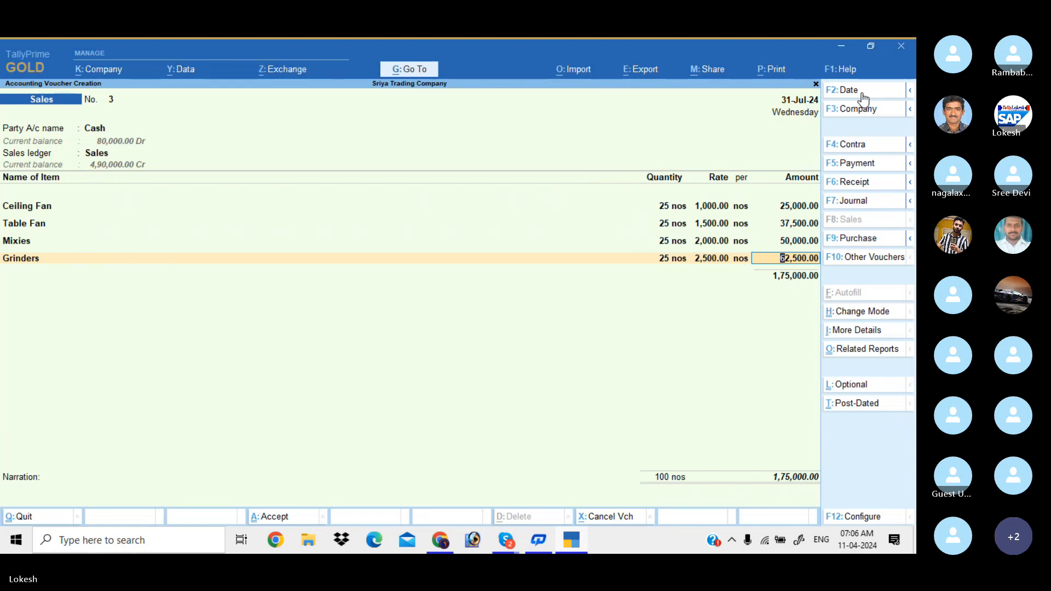
pyautogui.press('Return')
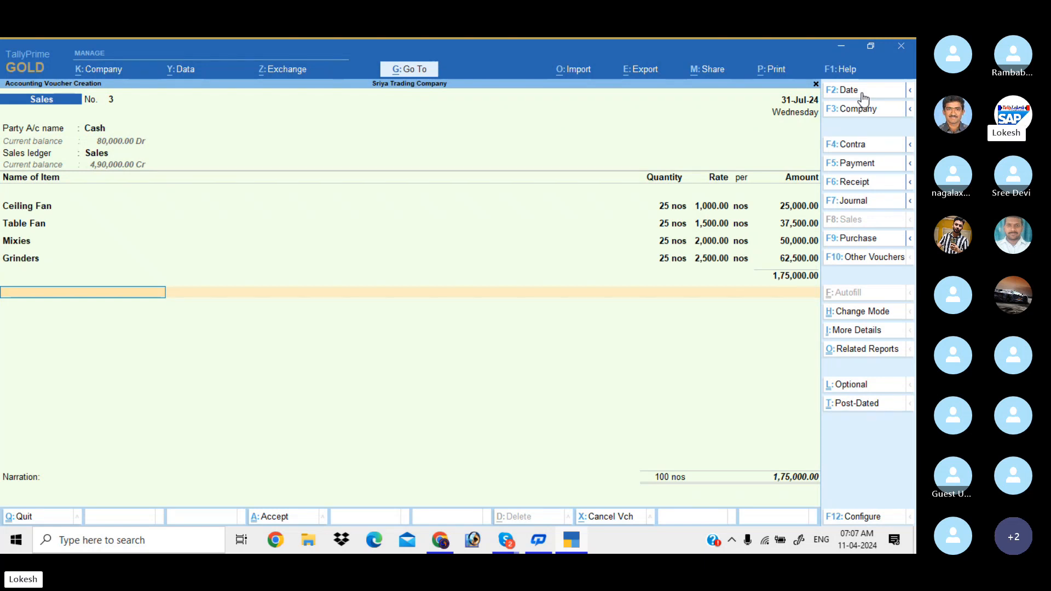
# Create a ledger named Discount Allowed under Indirect Expenses, with ledger type Not Applicable, from within sales voucher 3
pyautogui.hotkey('alt', 'c')
pyautogui.write('Dis')
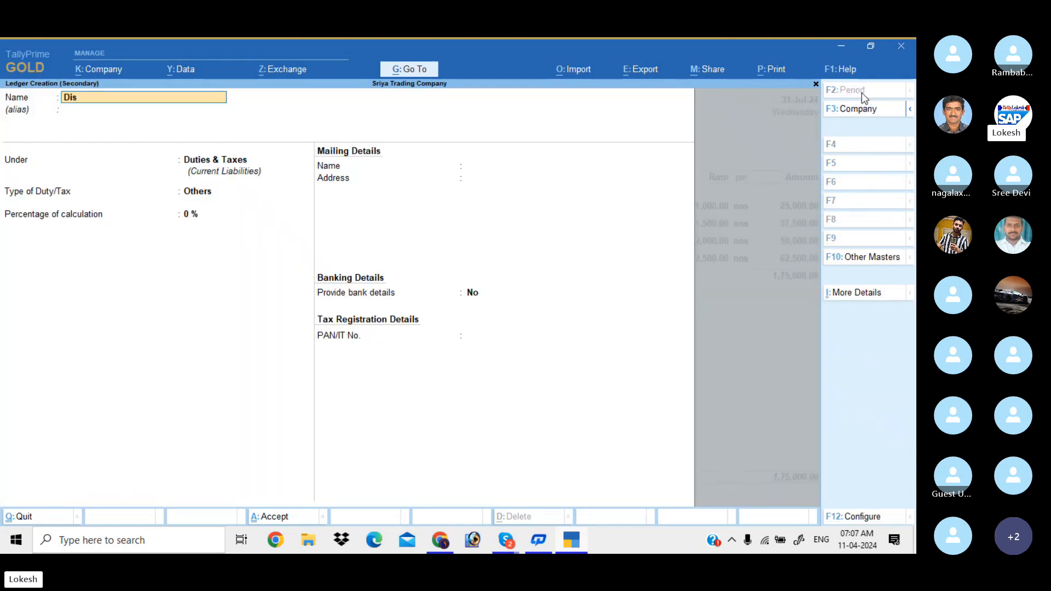
pyautogui.write('count Allowed')
pyautogui.press('Return')
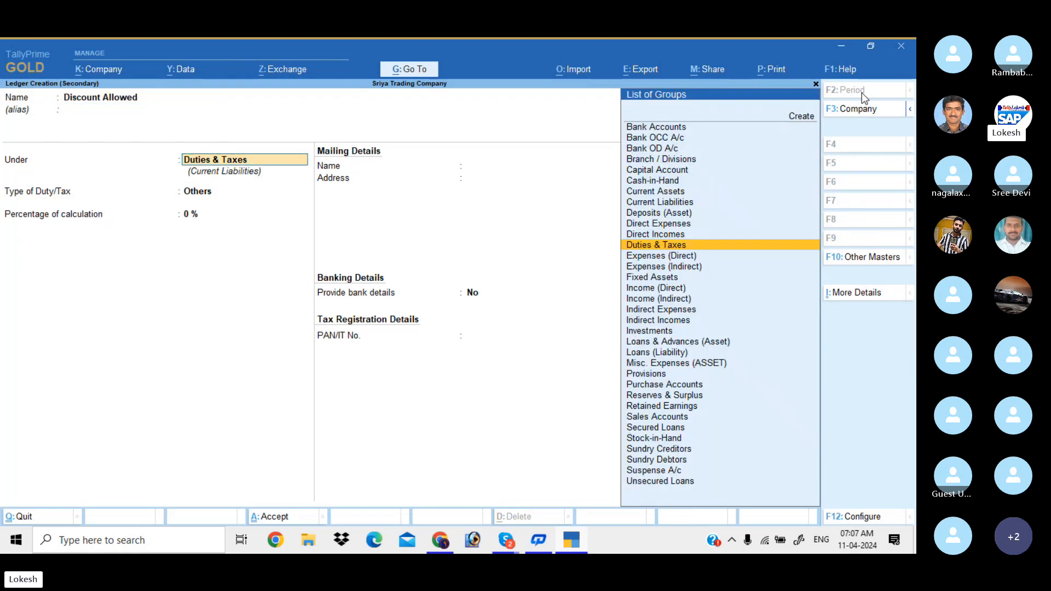
pyautogui.write('Ind')
pyautogui.press('Down')
pyautogui.press('Return')
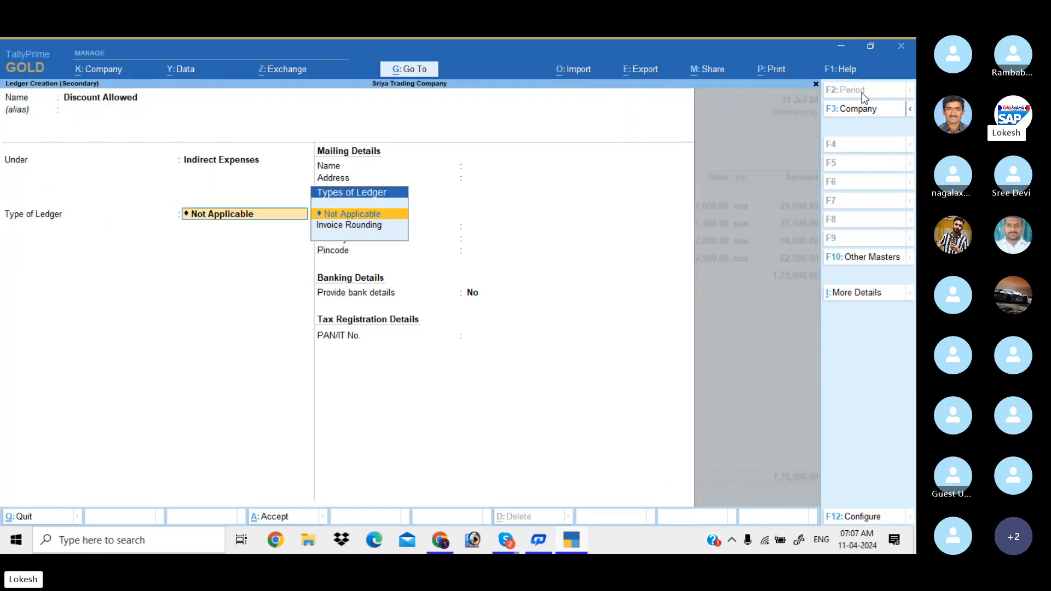
pyautogui.press('Return')
pyautogui.press('Return')
pyautogui.press('Return')
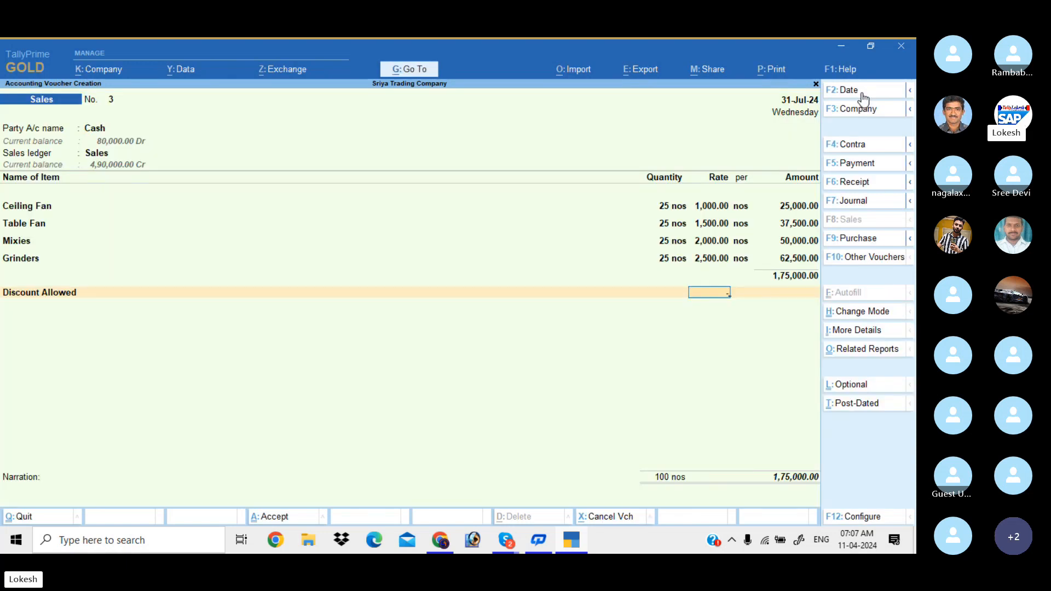
# Set the Discount Allowed rate in sales voucher 3 to -5 % and keep the calculated amount
pyautogui.write('-5')
pyautogui.press('Return')
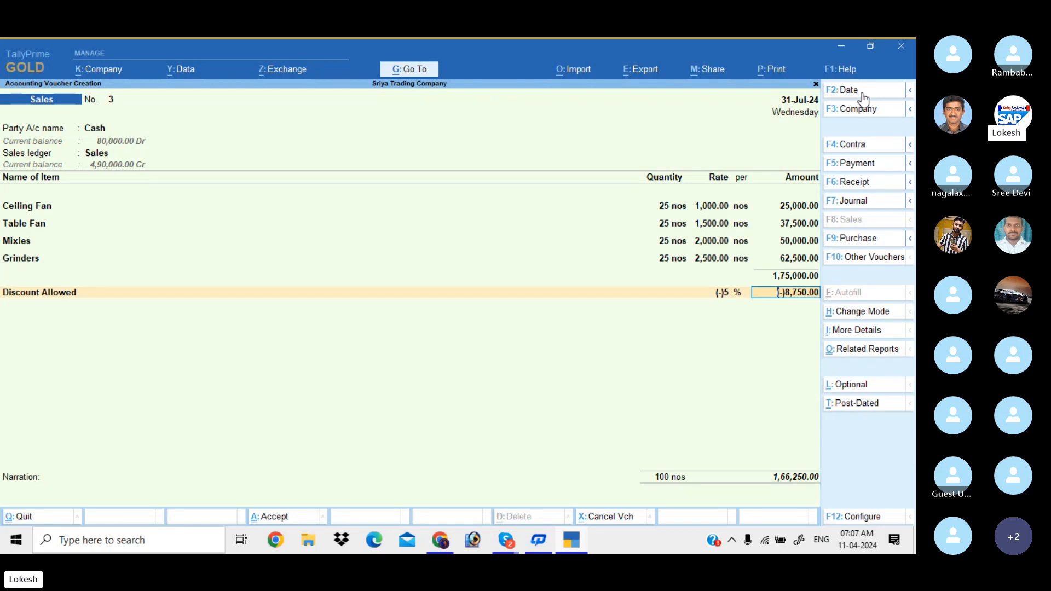
pyautogui.press('Return')
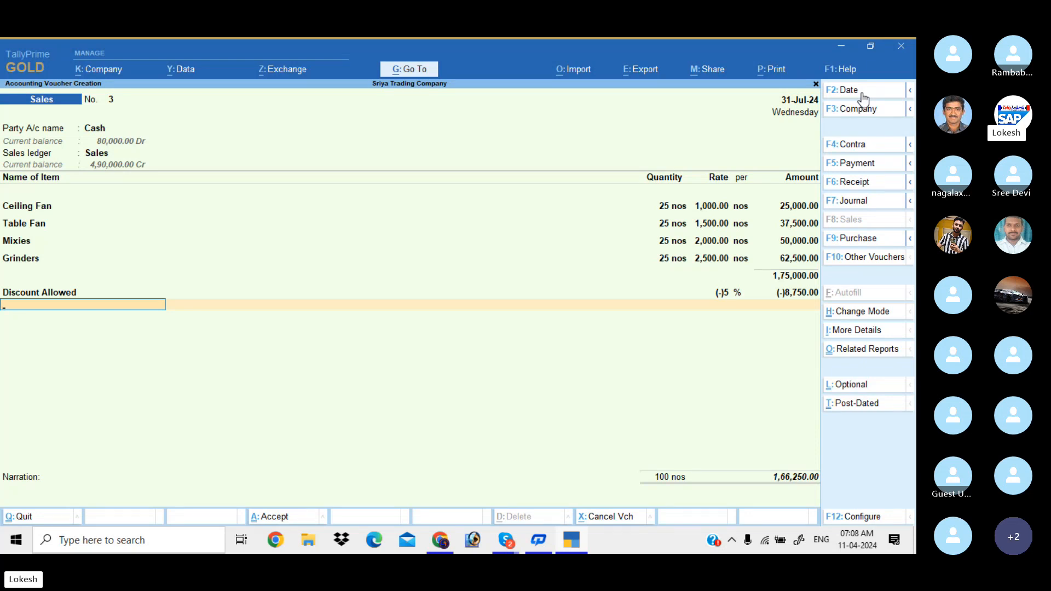
# Add the Tax ledger to sales voucher 3 at 4 % and save the voucher without a narration
pyautogui.write('T')
pyautogui.press('Return')
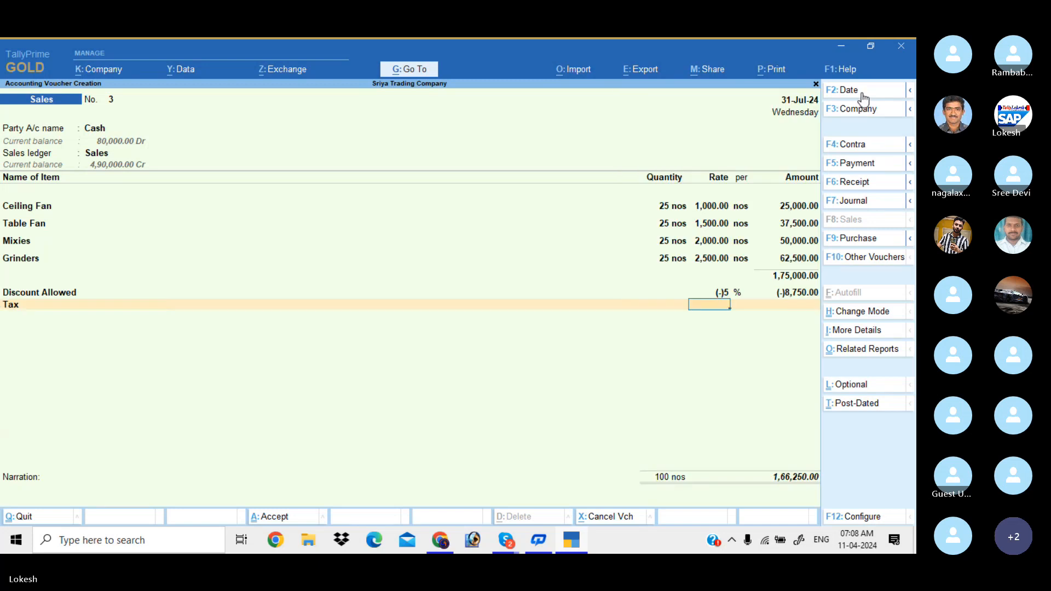
pyautogui.press('Return')
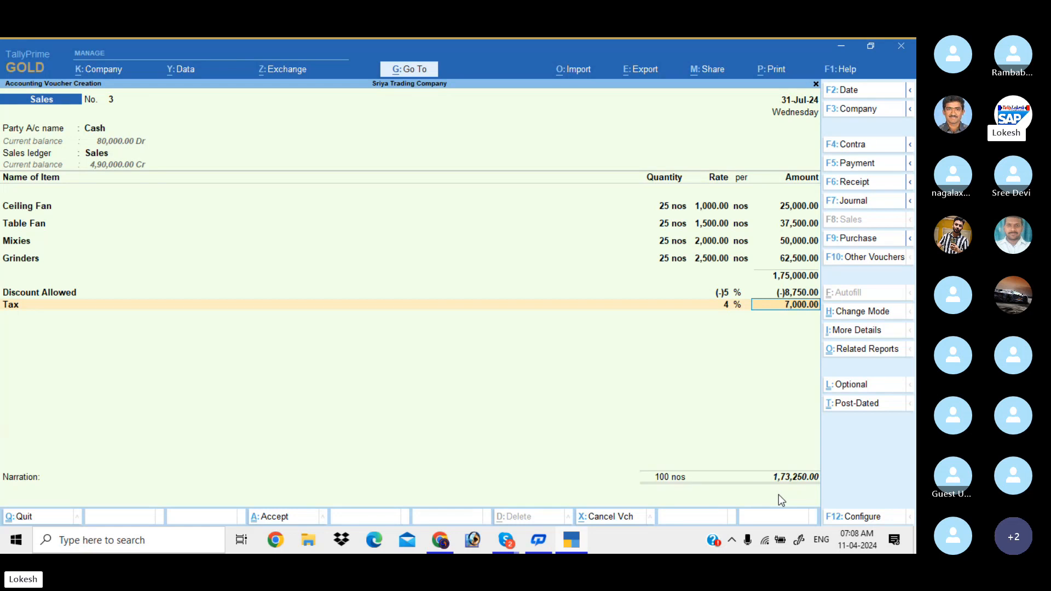
pyautogui.press('Return')
pyautogui.press('Return')
pyautogui.press('Return')
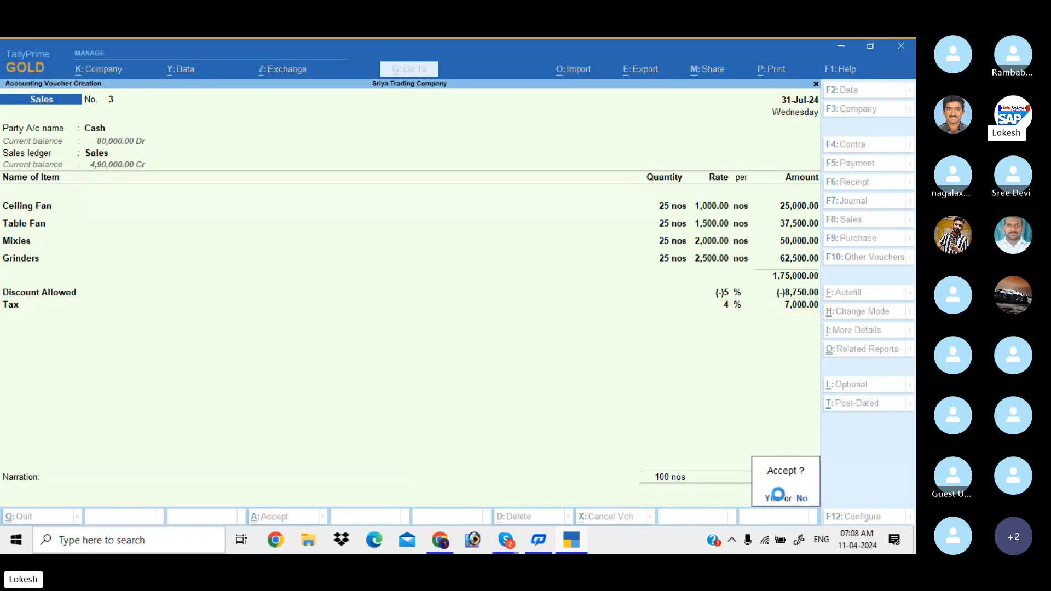
pyautogui.click(778, 494)
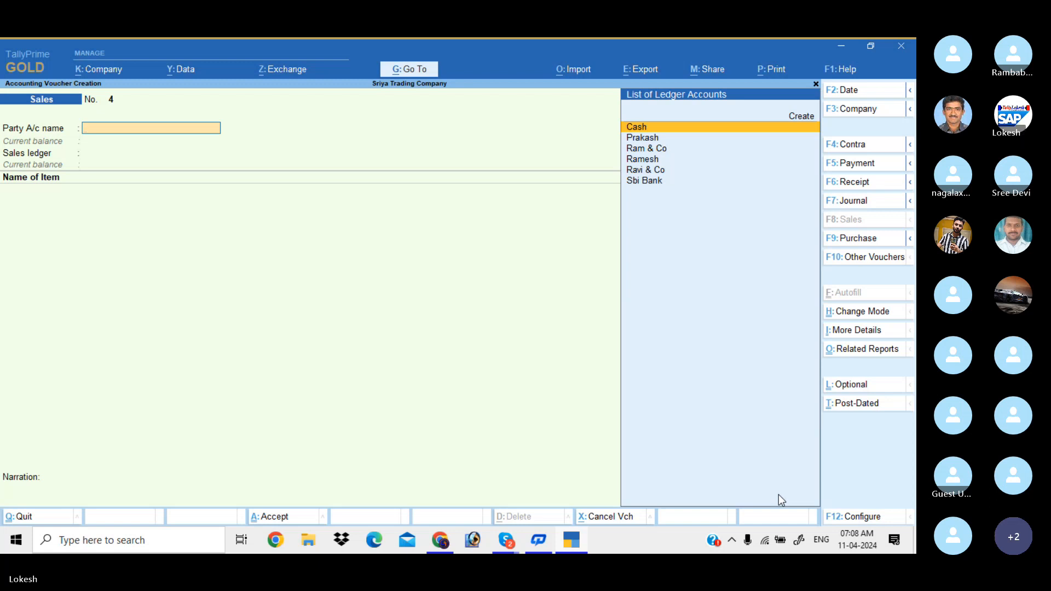
# Leave voucher entry and review the Day Book for the period 1-Apr-24 to 31-Jul-24
pyautogui.press('Escape')
pyautogui.press('Return')
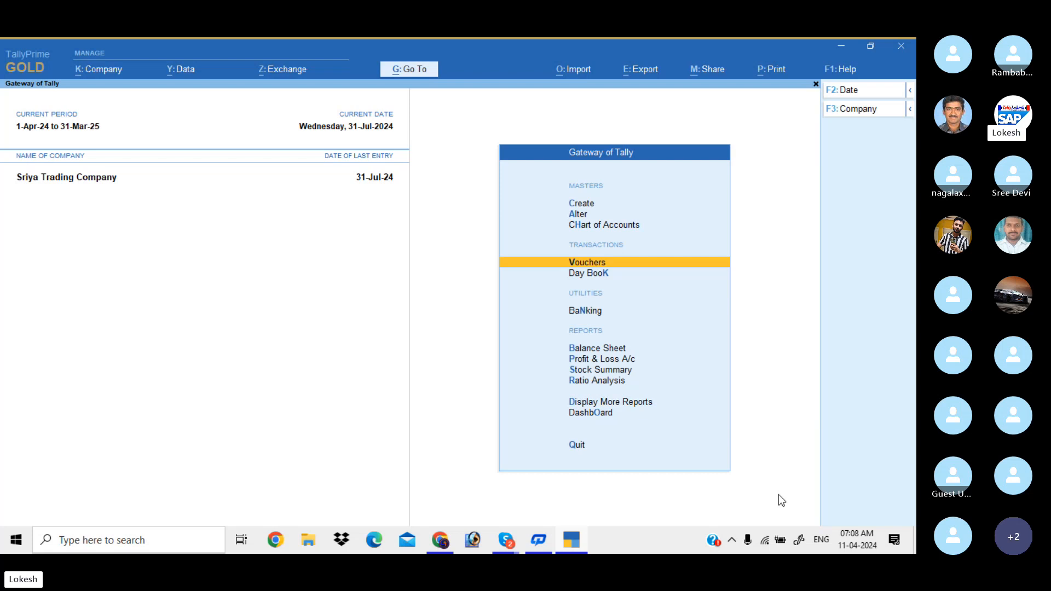
pyautogui.press('Down')
pyautogui.press('Return')
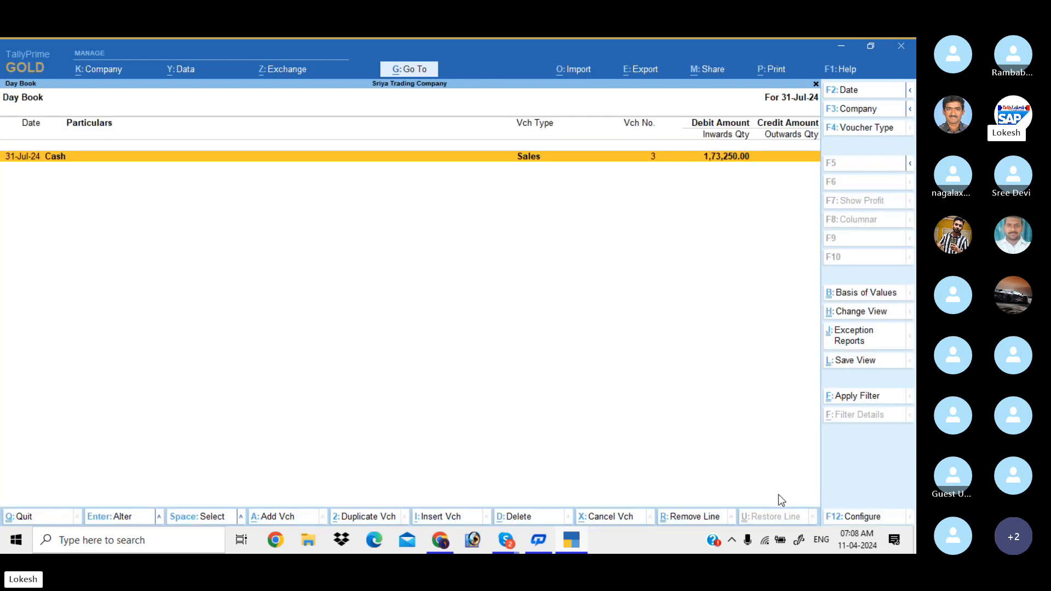
pyautogui.press('alt')
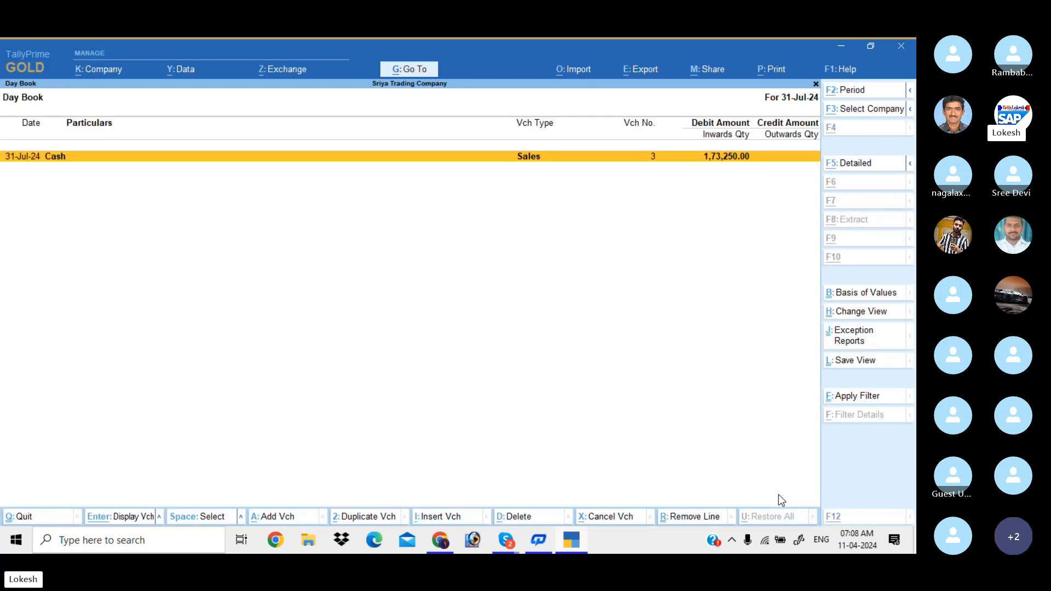
pyautogui.hotkey('alt', 'F2')
pyautogui.press('BackSpace')
pyautogui.press('Return')
pyautogui.press('BackSpace')
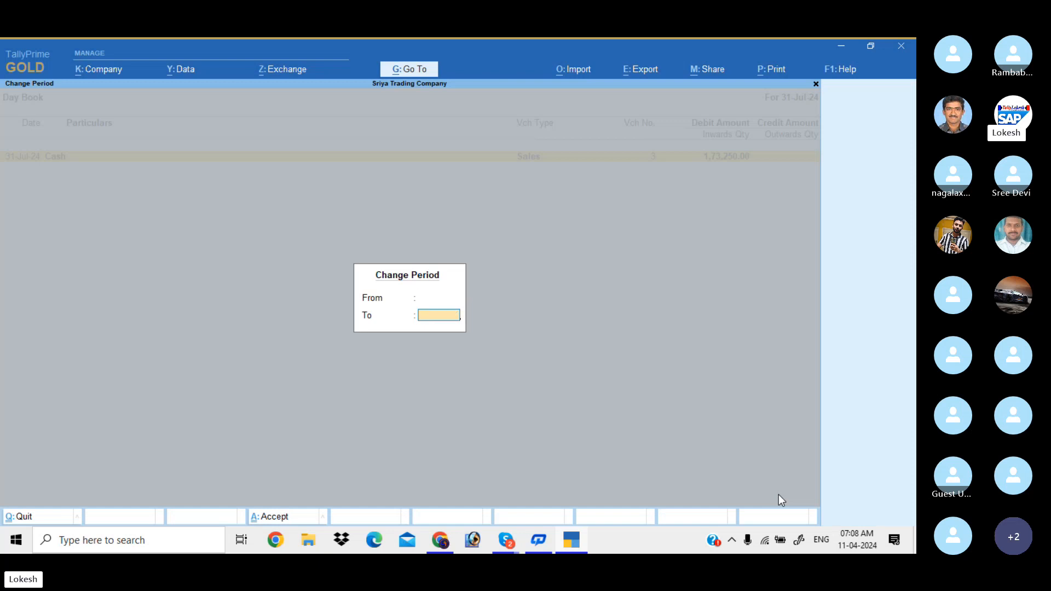
pyautogui.press('Return')
pyautogui.press('Down')
pyautogui.press('Down')
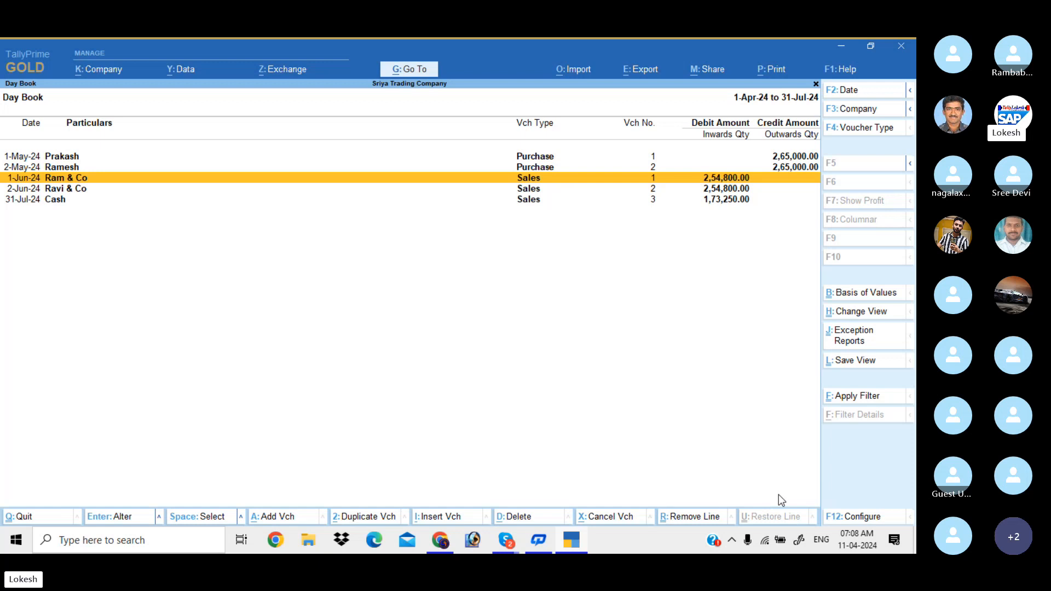
pyautogui.press('Down')
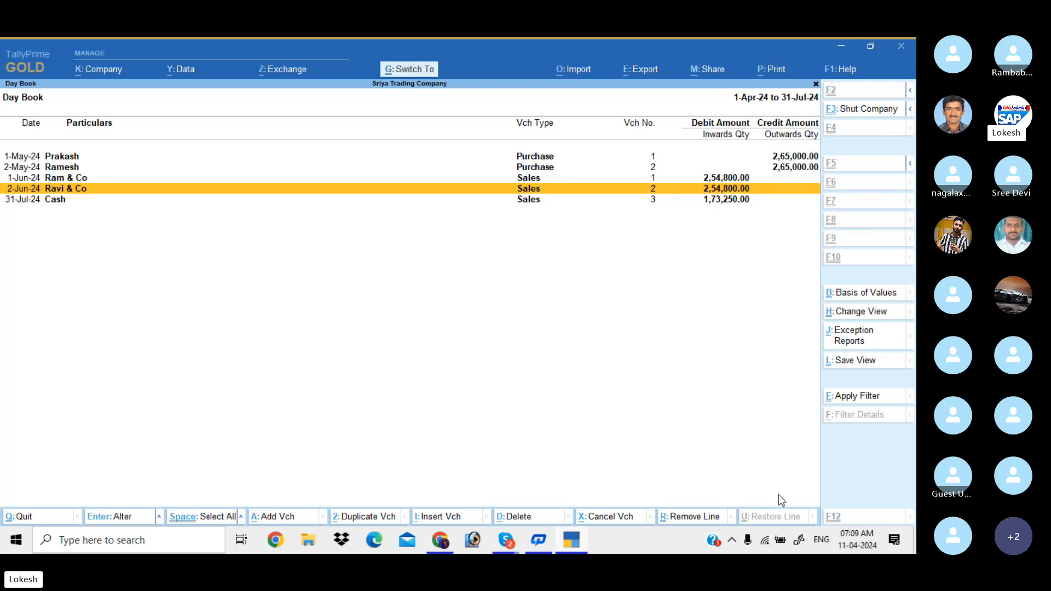
# Calculate 80 percent of the Ravi & Co sales amount in the built-in calculator as 254800*80/100
pyautogui.hotkey('ctrl', 'n')
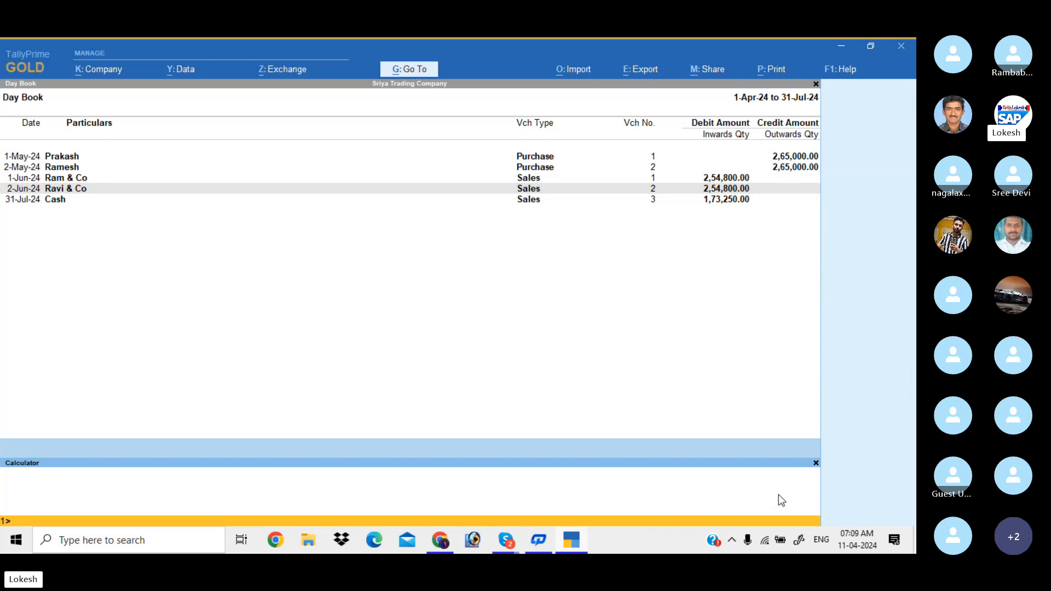
pyautogui.write('254800*80/100')
pyautogui.press('Return')
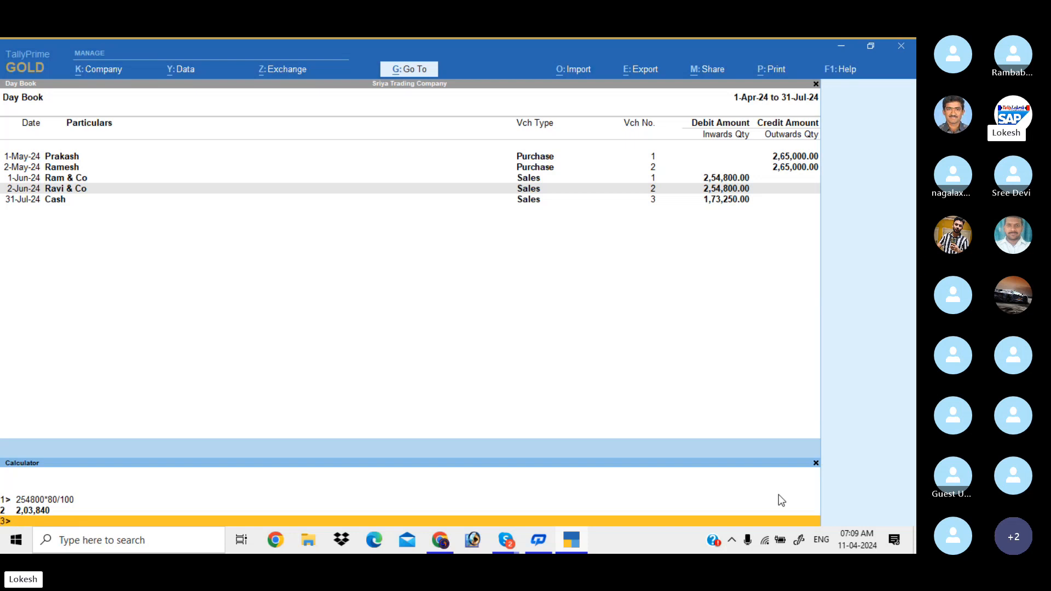
pyautogui.press('Up')
pyautogui.press('Up')
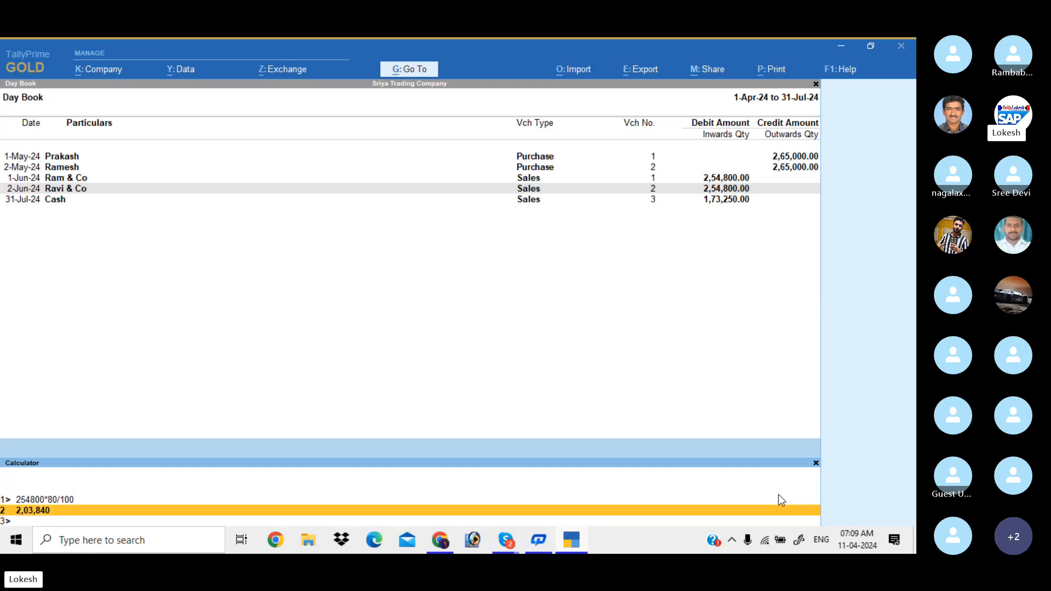
pyautogui.press('Down')
pyautogui.press('Down')
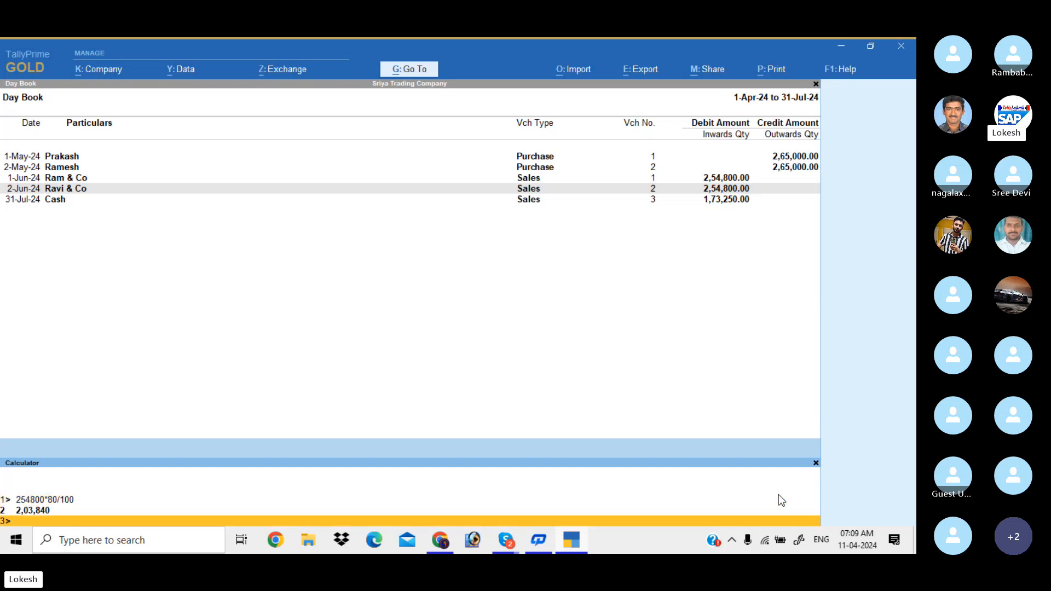
# Calculate 70 percent of the purchase amount as 265000*70/100, and leave the calculator and Day Book
pyautogui.write('265000*70/100')
pyautogui.press('Return')
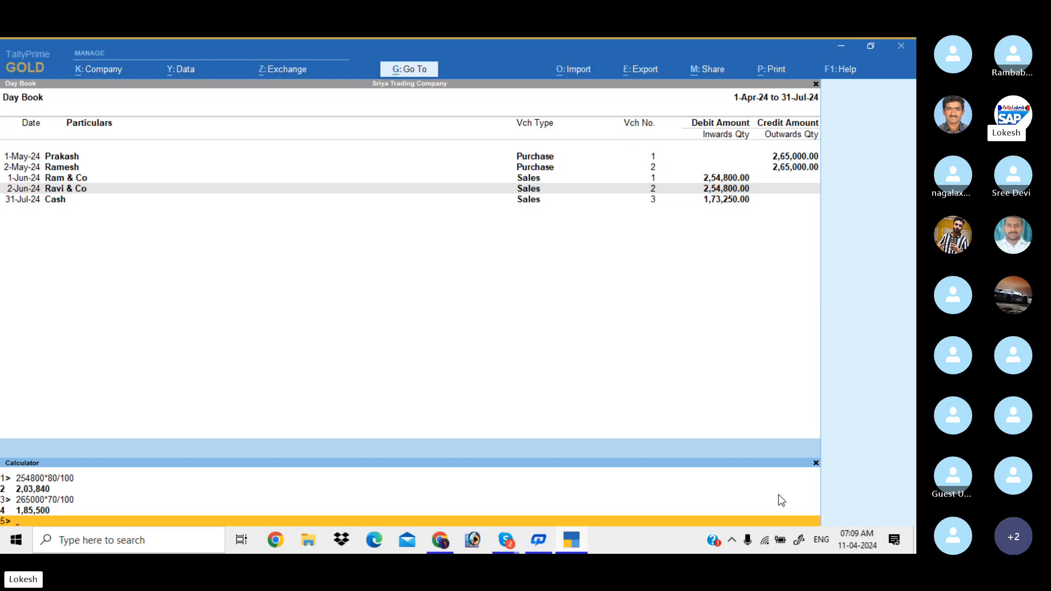
pyautogui.press('Escape')
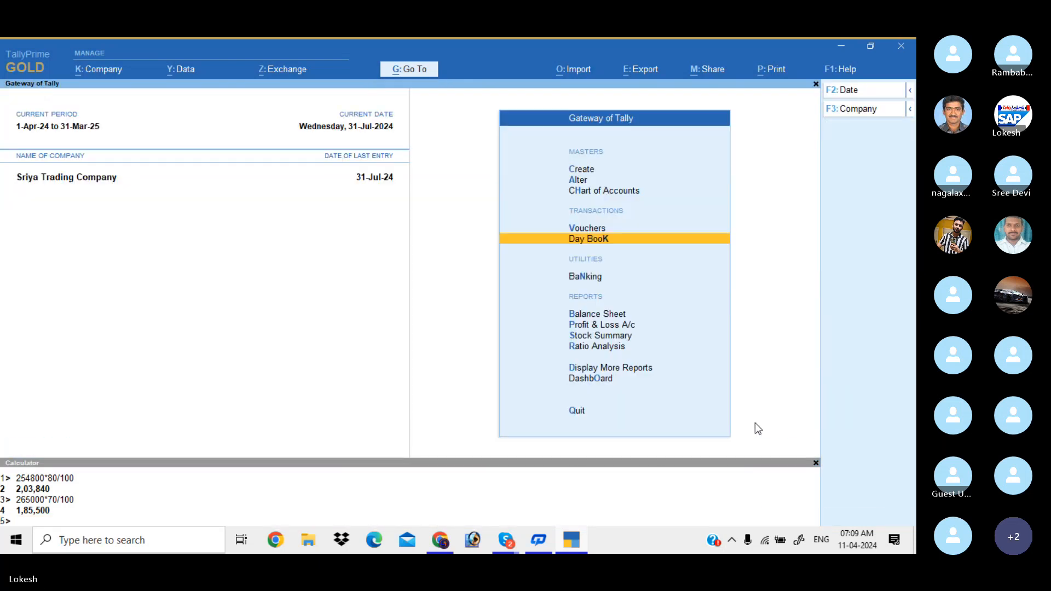
# Start receipt voucher 1 and credit Ram & Co with 2,03,840
pyautogui.press('Up')
pyautogui.press('Return')
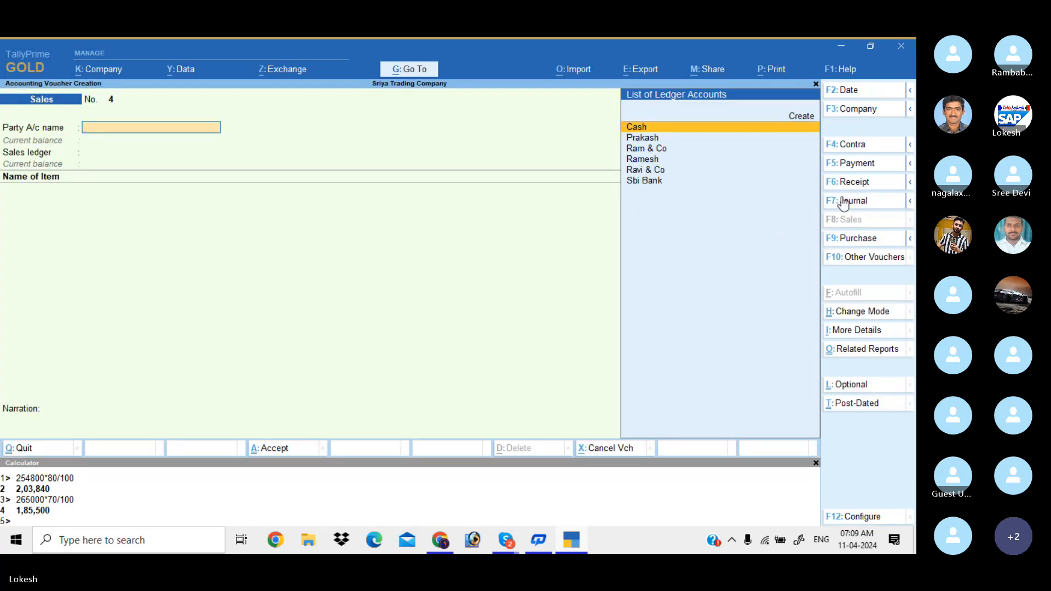
pyautogui.click(857, 185)
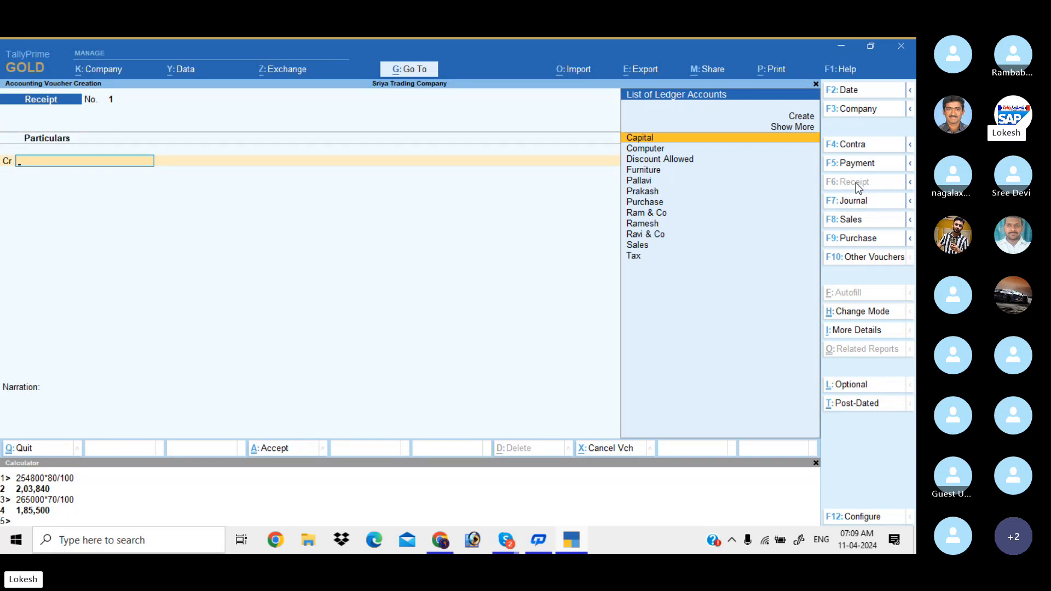
pyautogui.write('Ra')
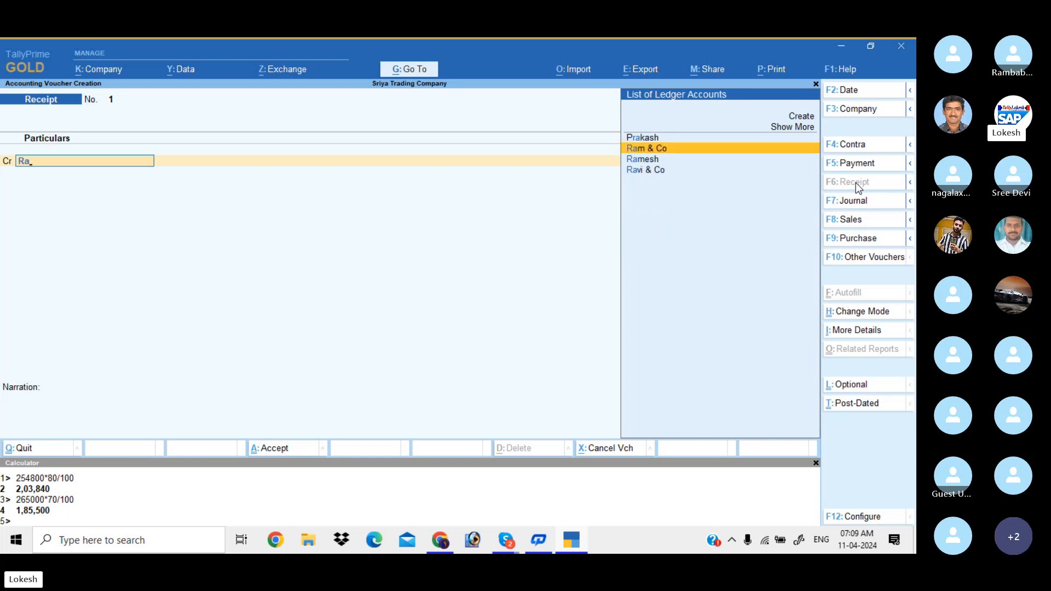
pyautogui.press('Return')
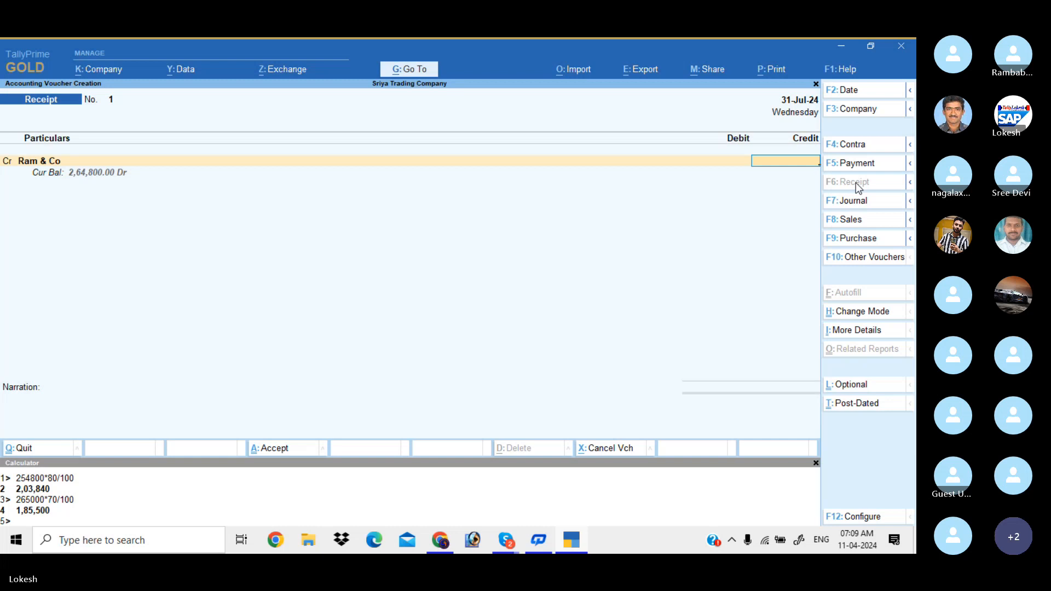
pyautogui.write('203840')
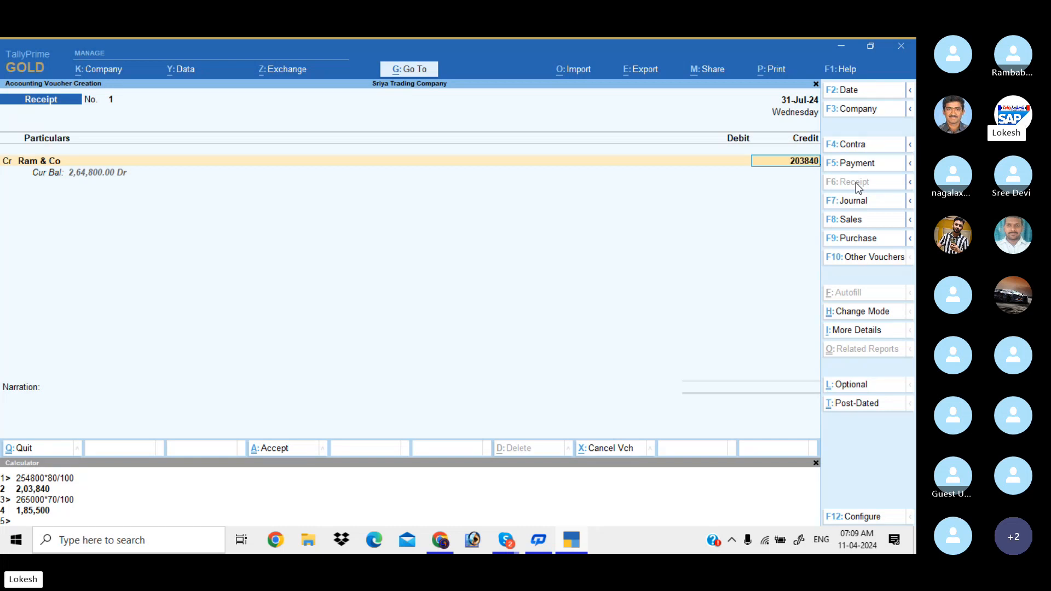
pyautogui.press('Return')
pyautogui.press('Return')
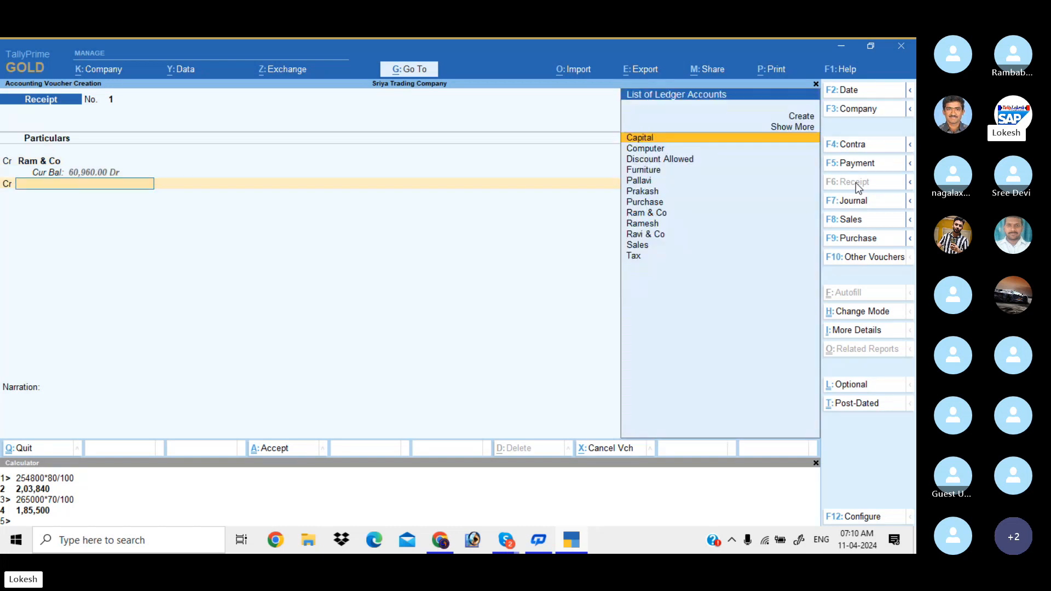
# Add a second credit line to receipt voucher 1 for Ravi & Co with 2,03,840
pyautogui.write('Rav')
pyautogui.press('Return')
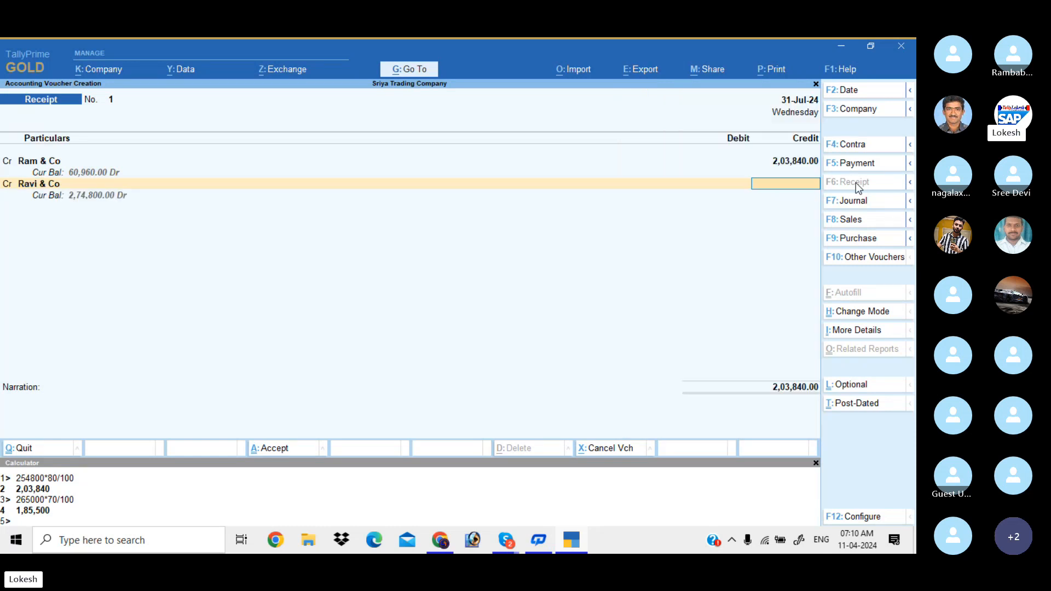
pyautogui.write('203840')
pyautogui.press('Return')
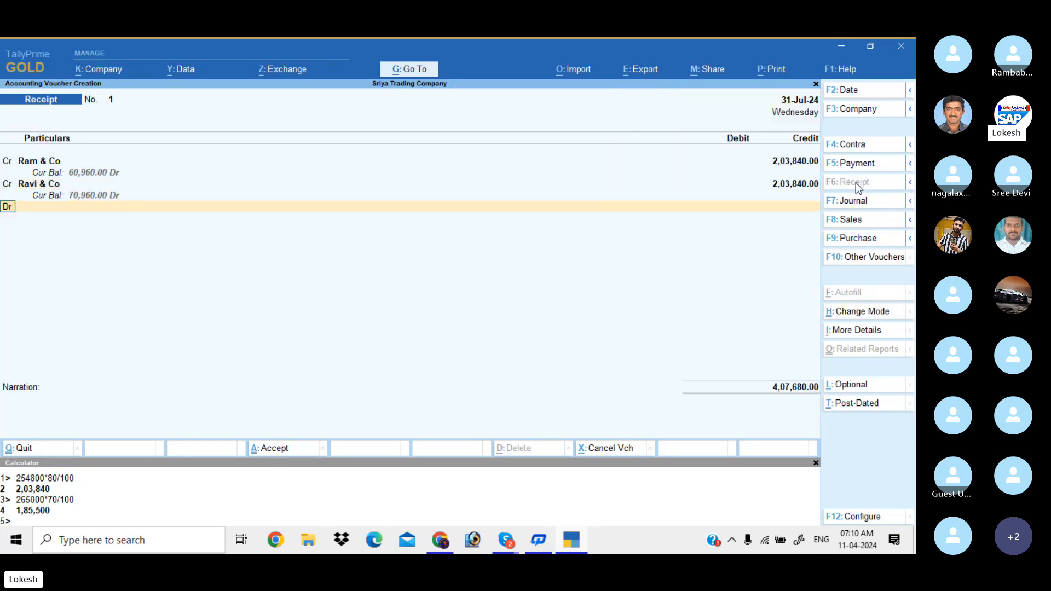
# Debit Sbi Bank with 4,07,680 in receipt voucher 1, keep the Cheque/DD bank allocation, and save the voucher
pyautogui.press('Return')
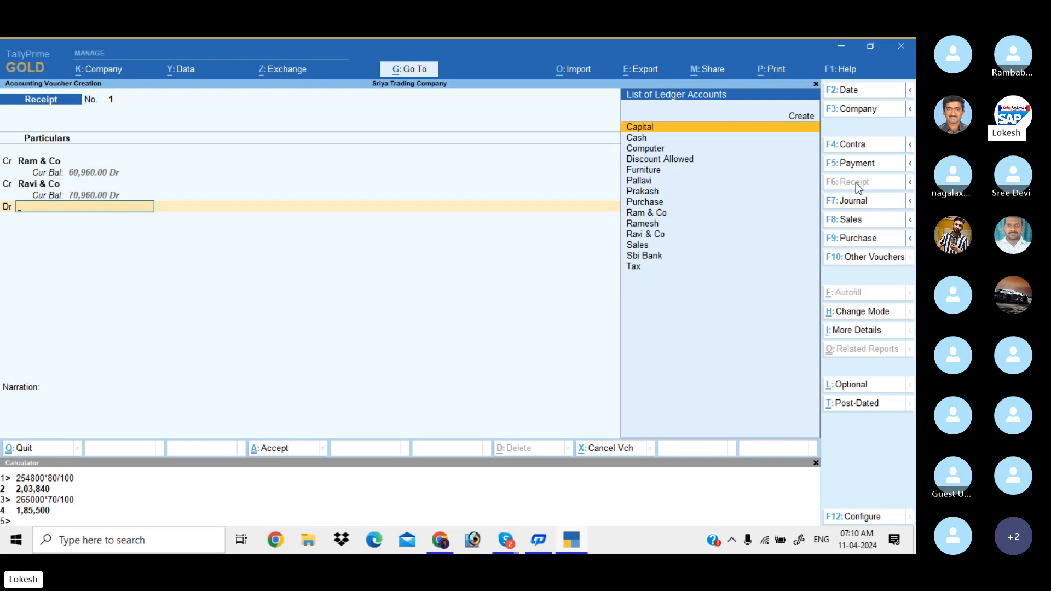
pyautogui.write('Sb')
pyautogui.press('Return')
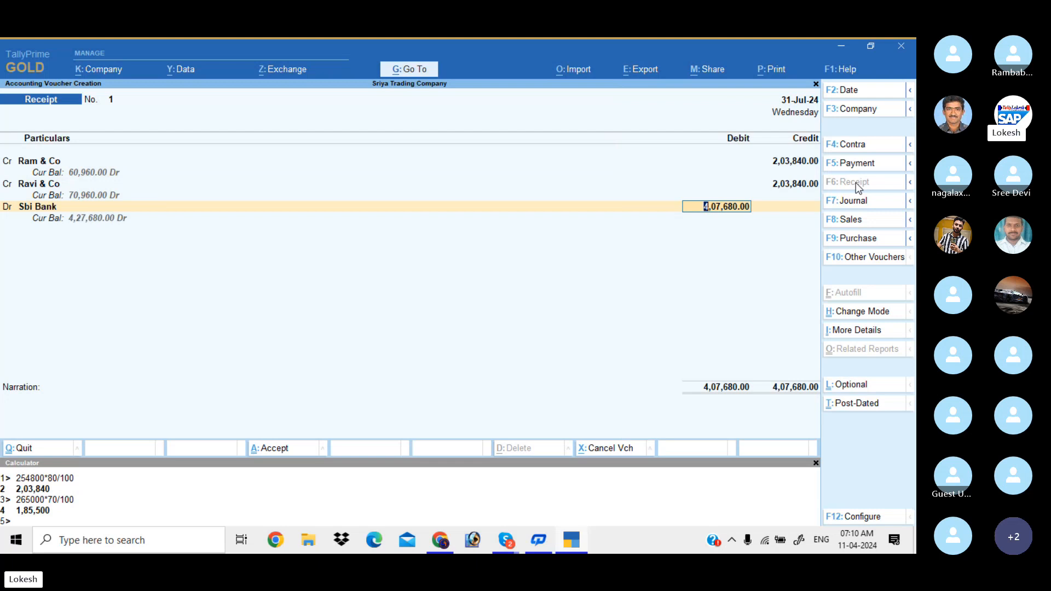
pyautogui.press('Return')
pyautogui.press('Return')
pyautogui.press('Return')
pyautogui.press('Return')
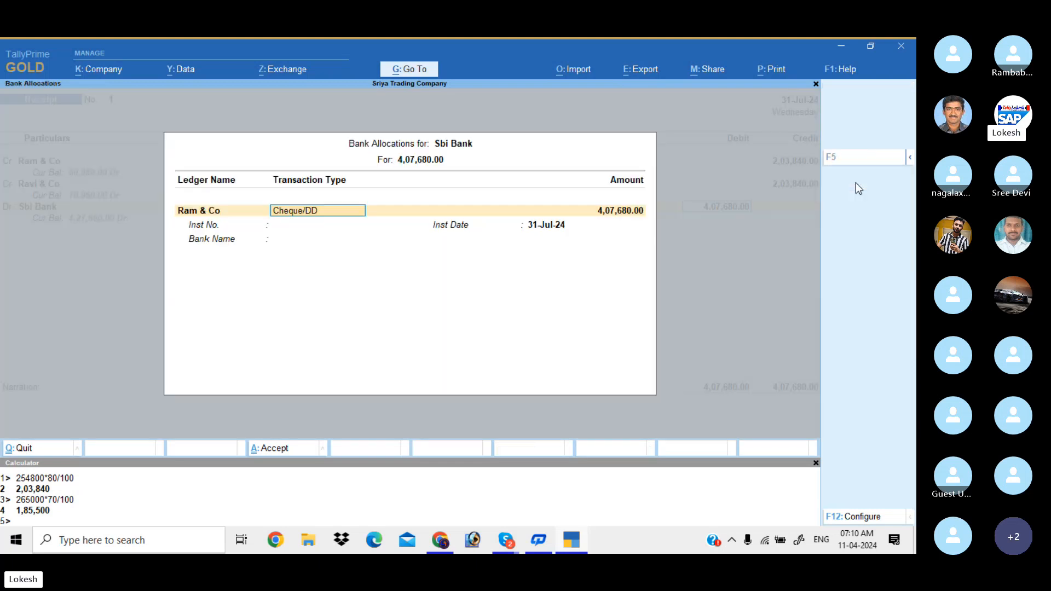
pyautogui.press('Return')
pyautogui.press('Return')
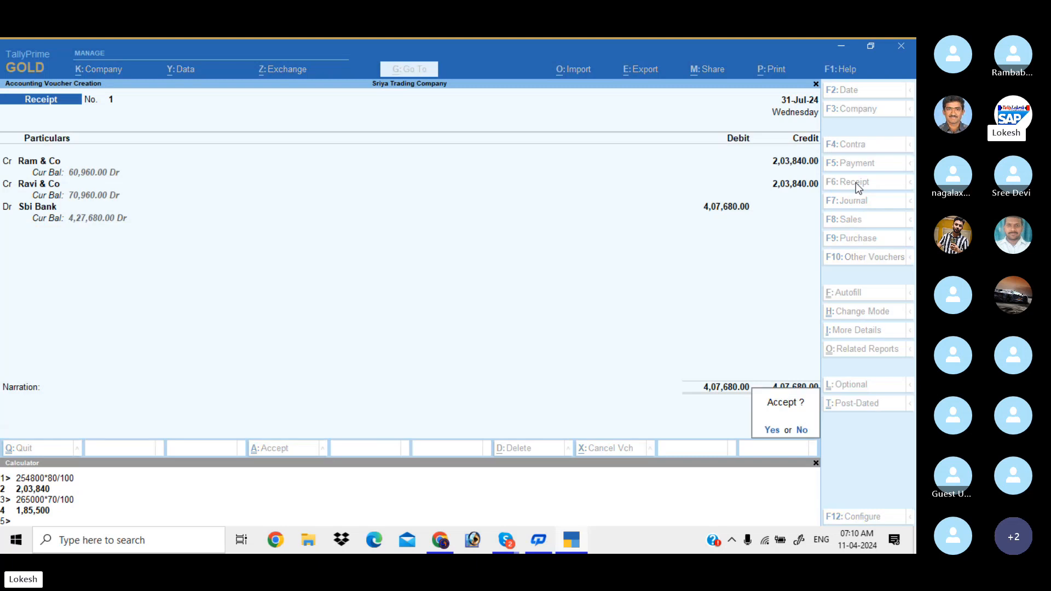
pyautogui.press('Return')
# Start payment voucher 1 and debit the supplier from purchase voucher 1 with 1,85,500
pyautogui.click(872, 169)
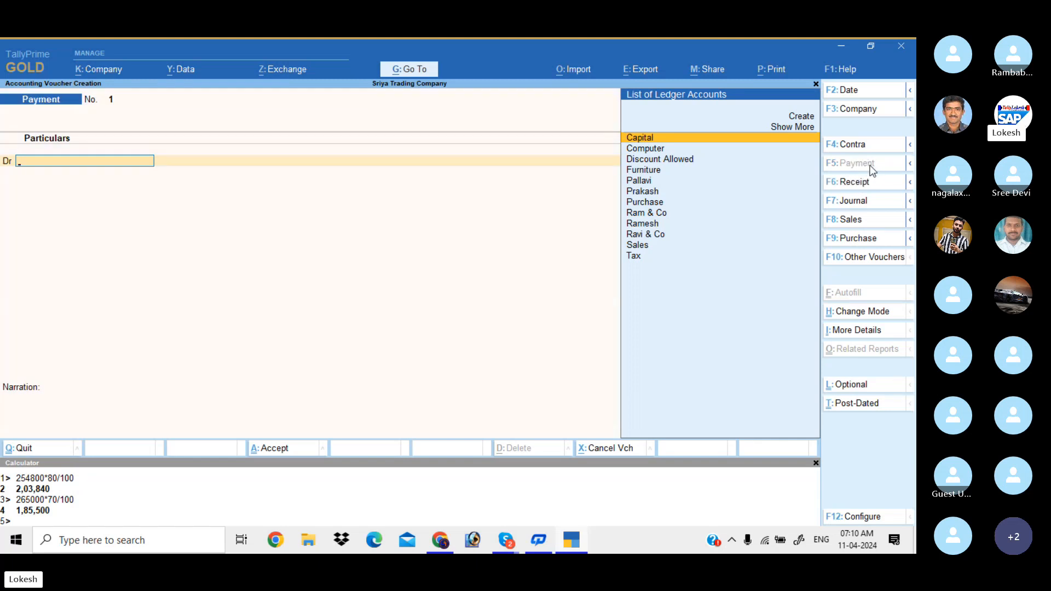
pyautogui.write('Pr')
pyautogui.press('Return')
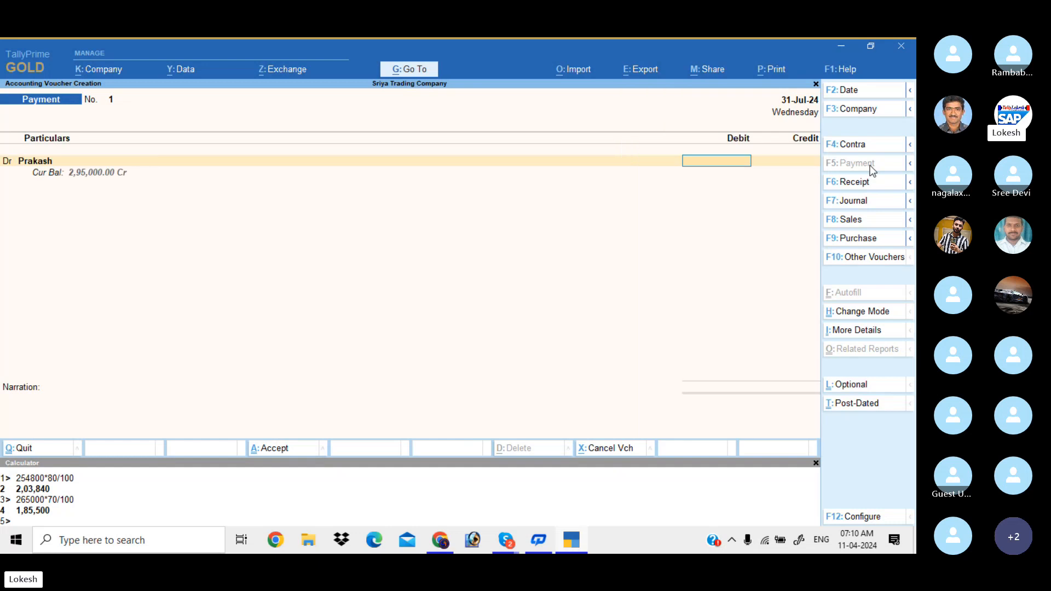
pyautogui.write('1,85,500')
pyautogui.press('Return')
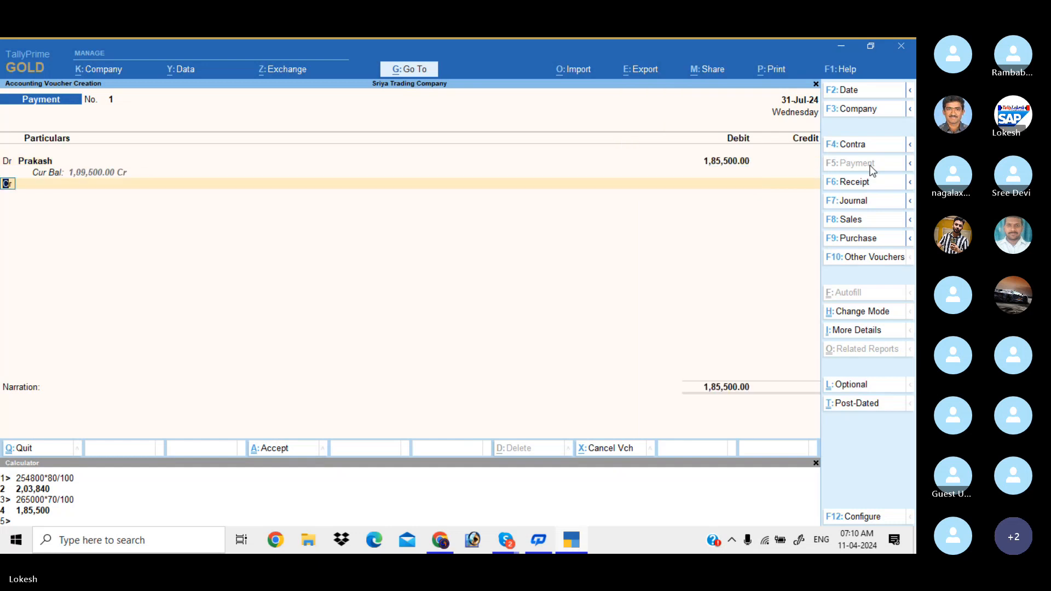
# Add a second debit line to payment voucher 1 for the other supplier with 1,85,500
pyautogui.press('d')
pyautogui.press('Return')
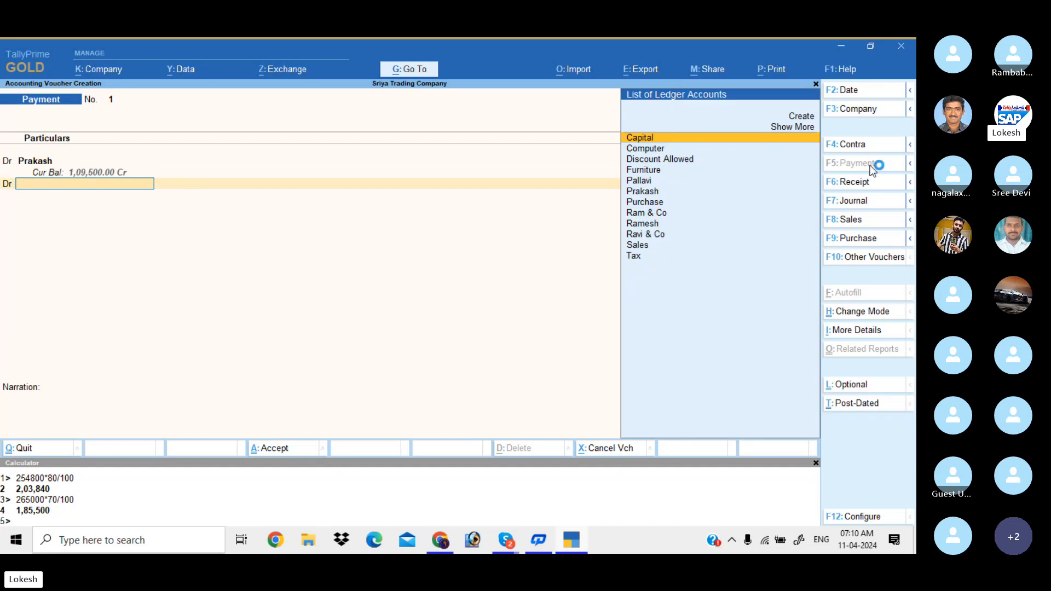
pyautogui.write('Ra')
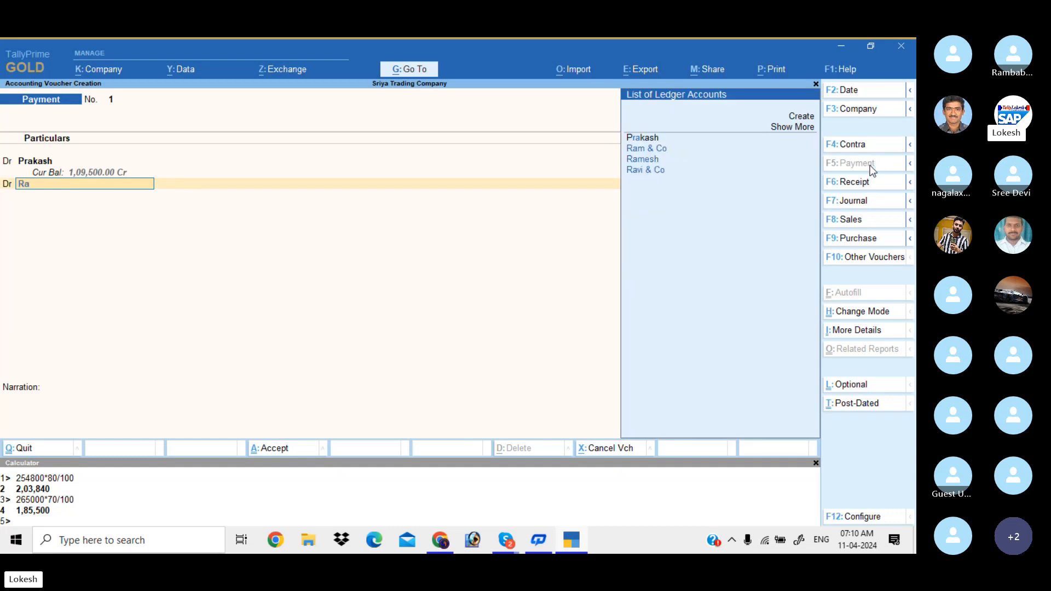
pyautogui.press('Down')
pyautogui.press('Down')
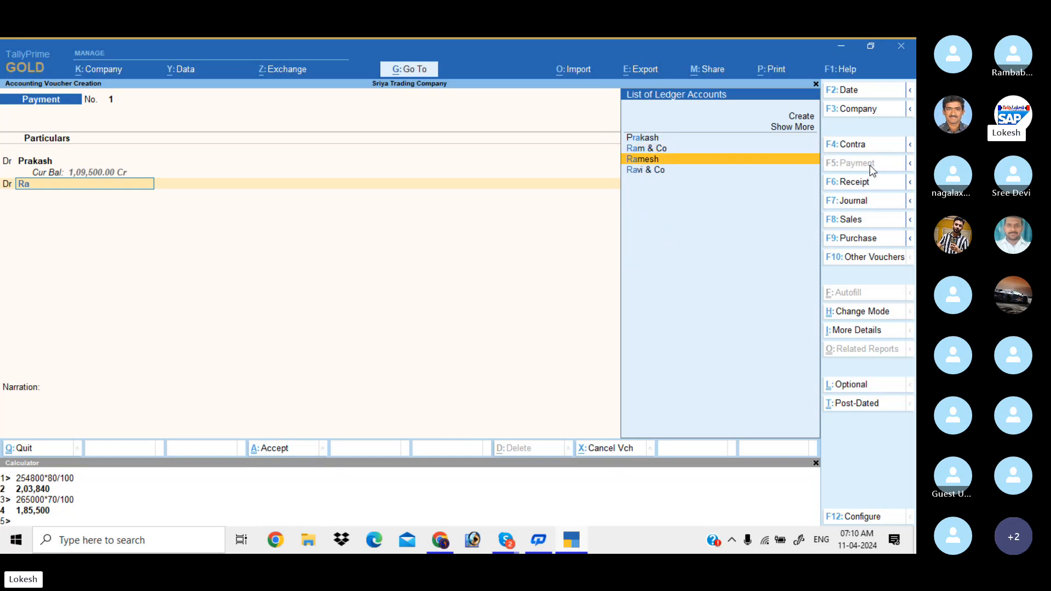
pyautogui.press('Return')
pyautogui.write('185500')
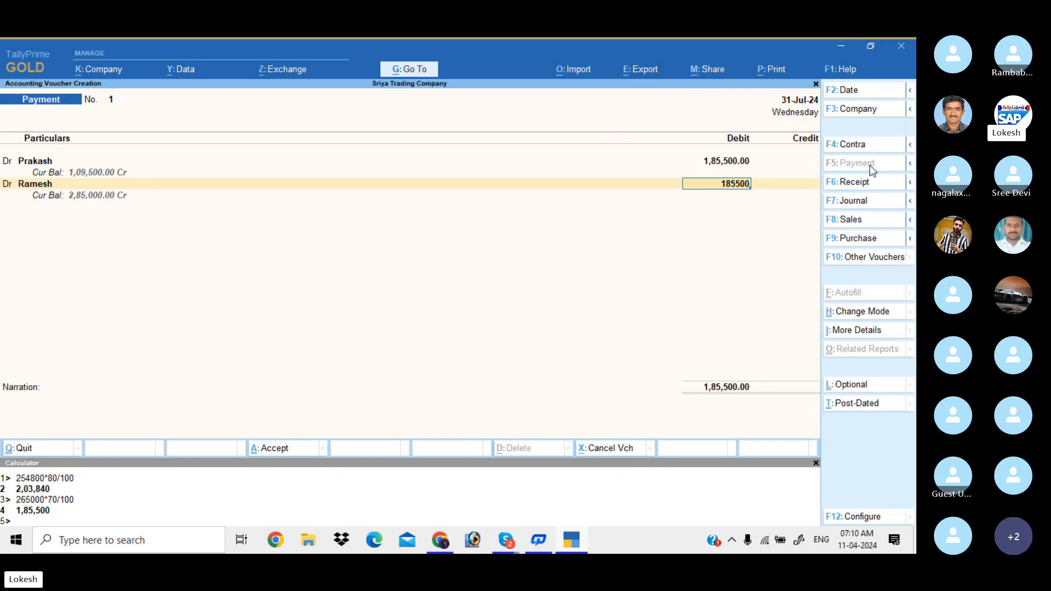
pyautogui.press('Return')
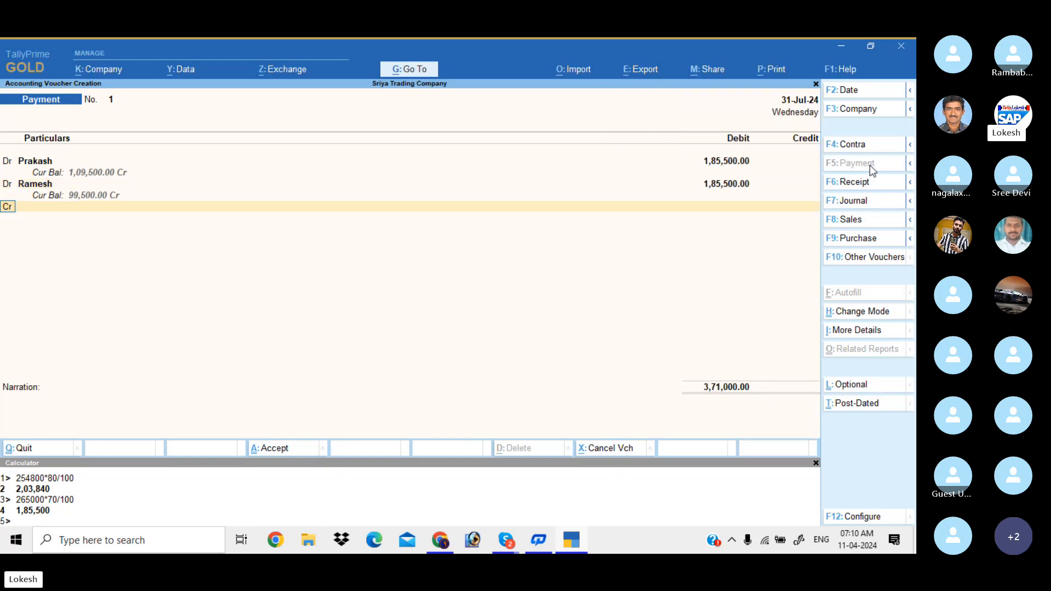
# Credit Cash with 3,71,000 in payment voucher 1 and save the voucher
pyautogui.press('Return')
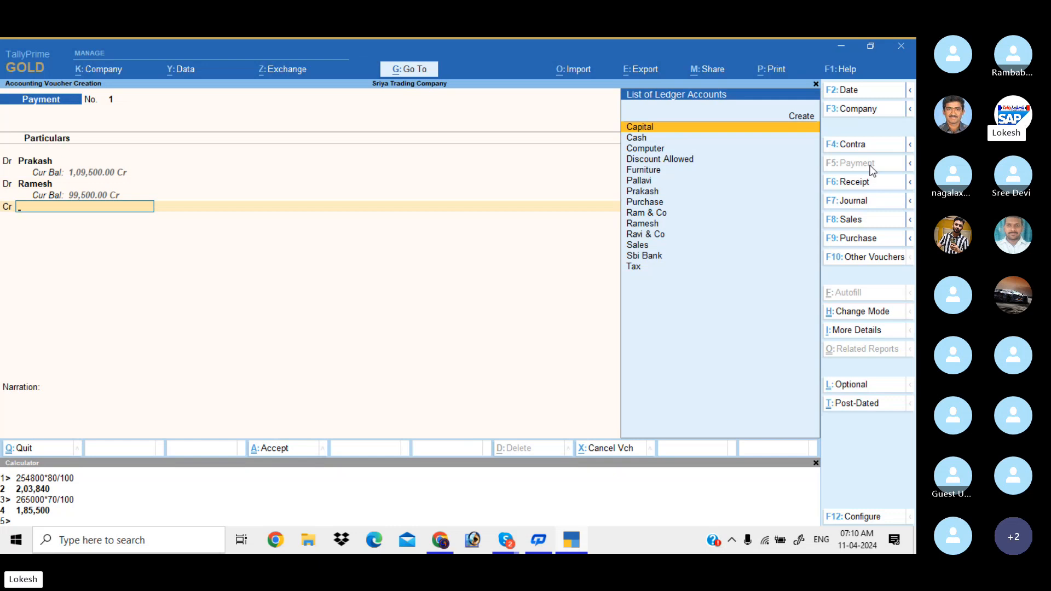
pyautogui.write('cash')
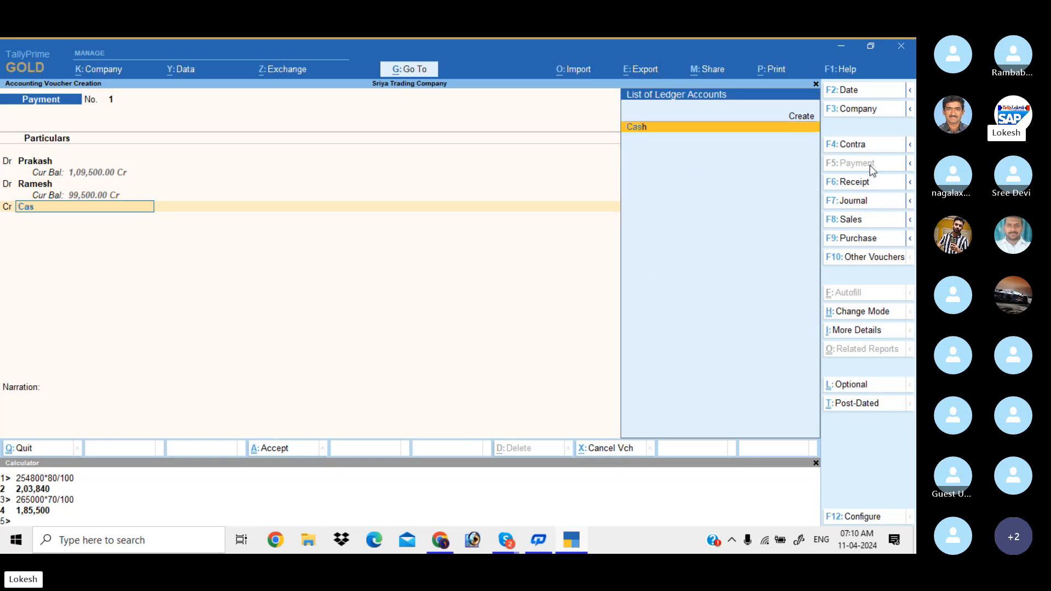
pyautogui.press('Return')
pyautogui.press('Return')
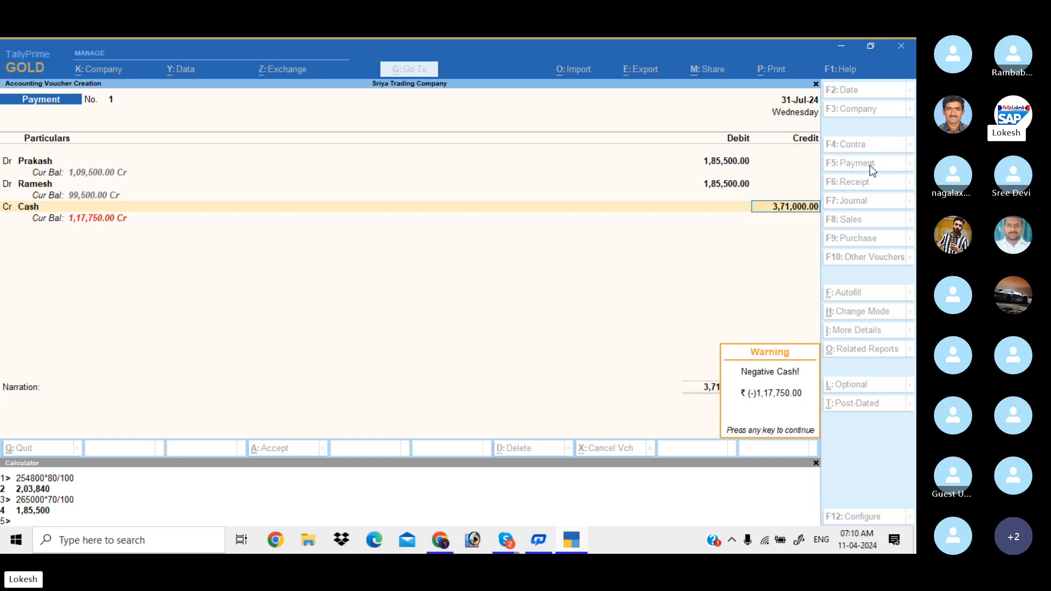
pyautogui.press('Return')
pyautogui.press('Return')
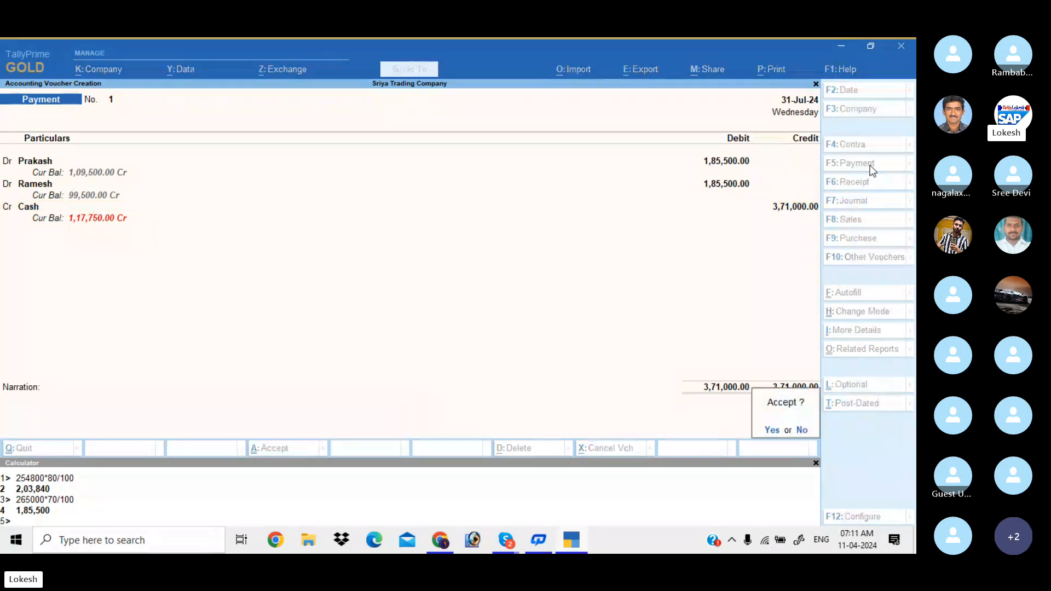
pyautogui.press('Return')
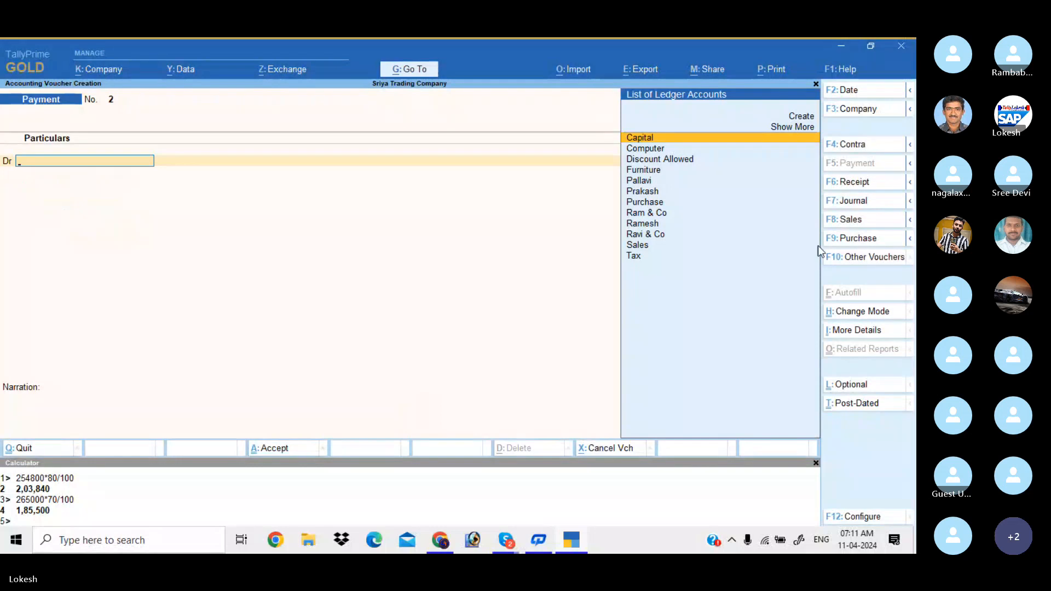
# Close the calculator and start contra voucher 1, crediting Cash with 2,500
pyautogui.click(817, 463)
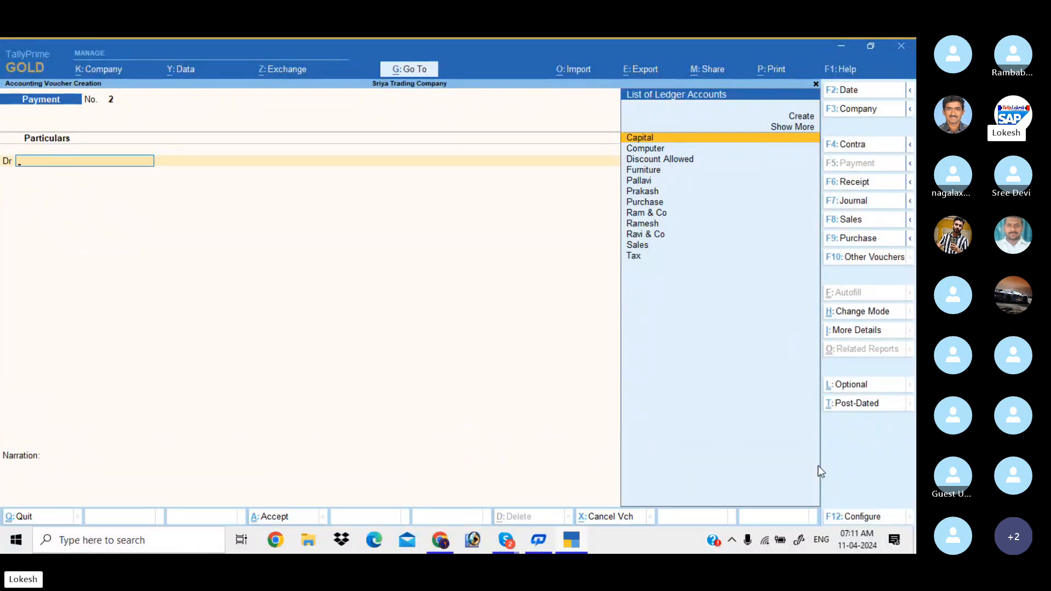
pyautogui.click(857, 147)
pyautogui.press('Return')
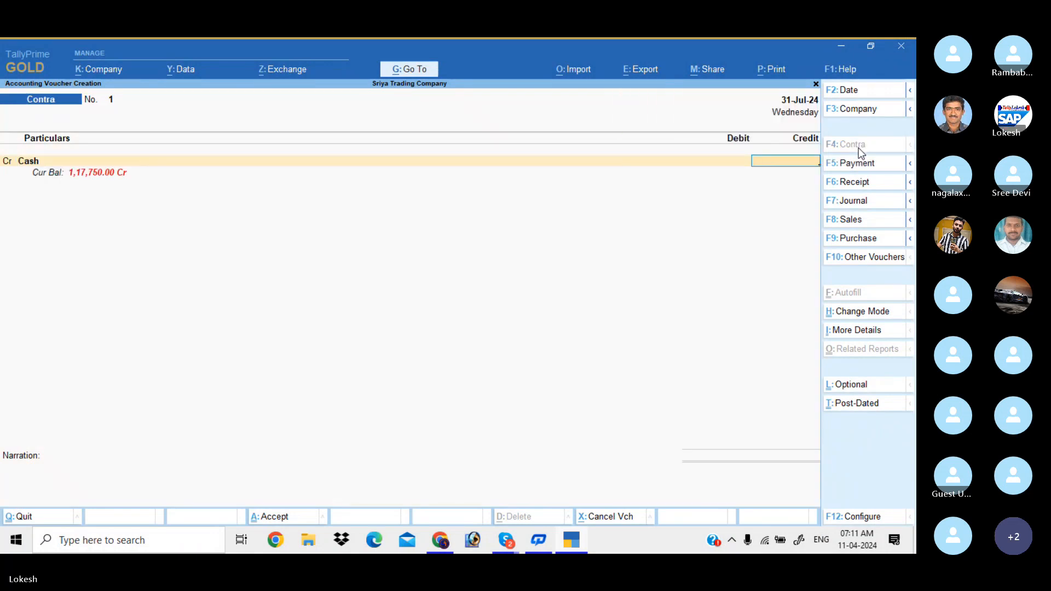
pyautogui.write('2500')
pyautogui.press('Return')
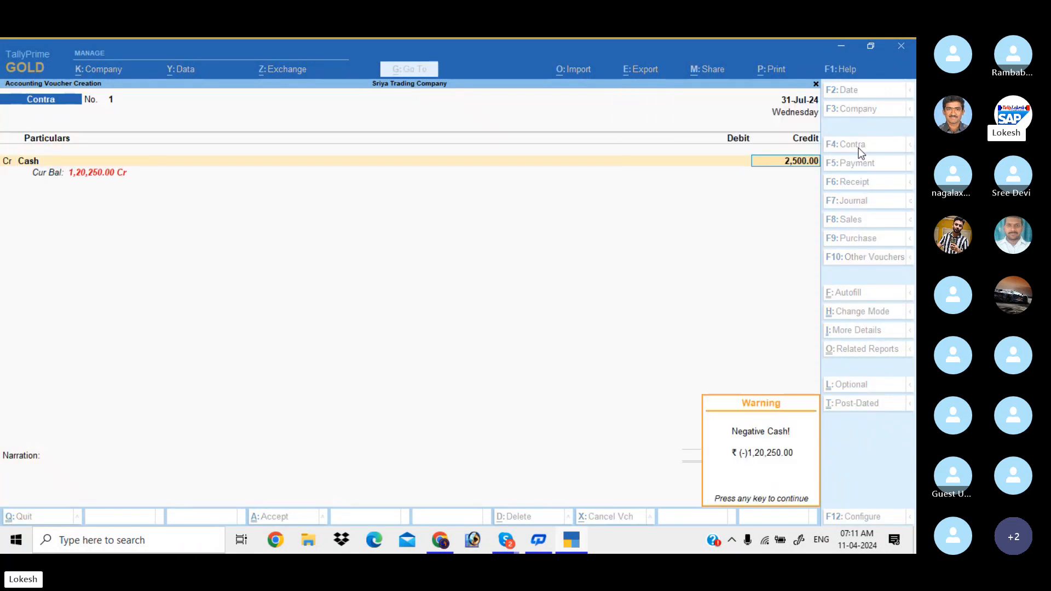
pyautogui.press('Return')
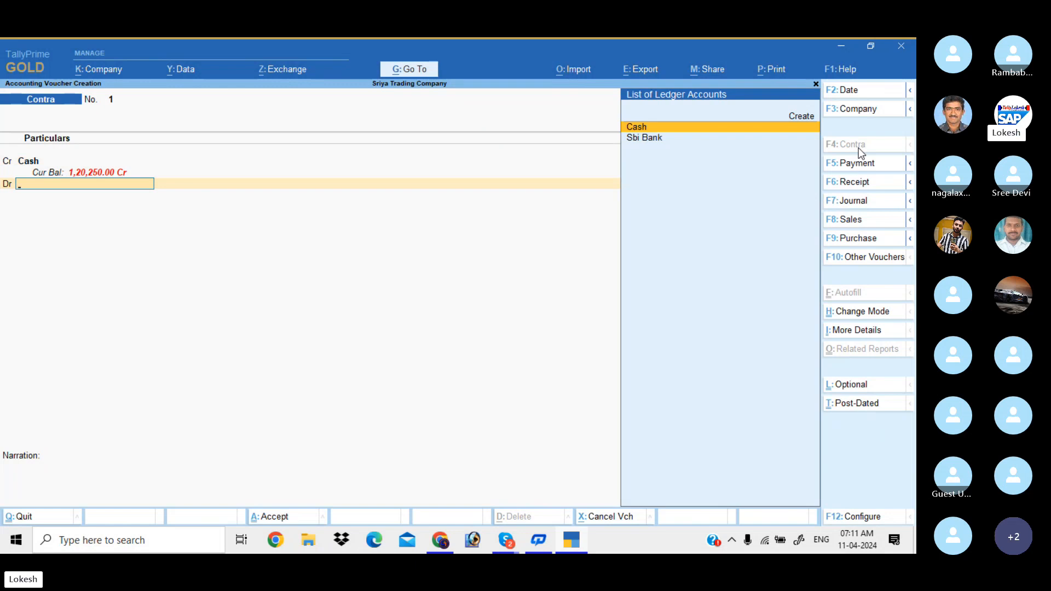
# Create a Petty Cash ledger under Cash-in-Hand for the debit line of contra voucher 1
pyautogui.hotkey('alt', 'c')
pyautogui.write('Pet')
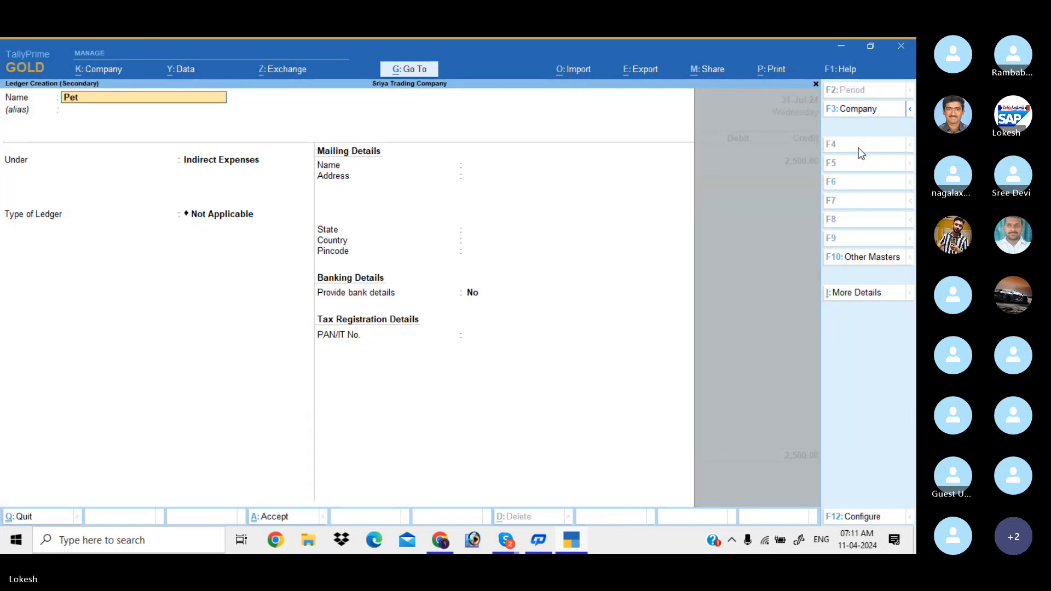
pyautogui.write('ty cash')
pyautogui.press('Return')
pyautogui.press('Return')
pyautogui.write('Cas')
pyautogui.press('Return')
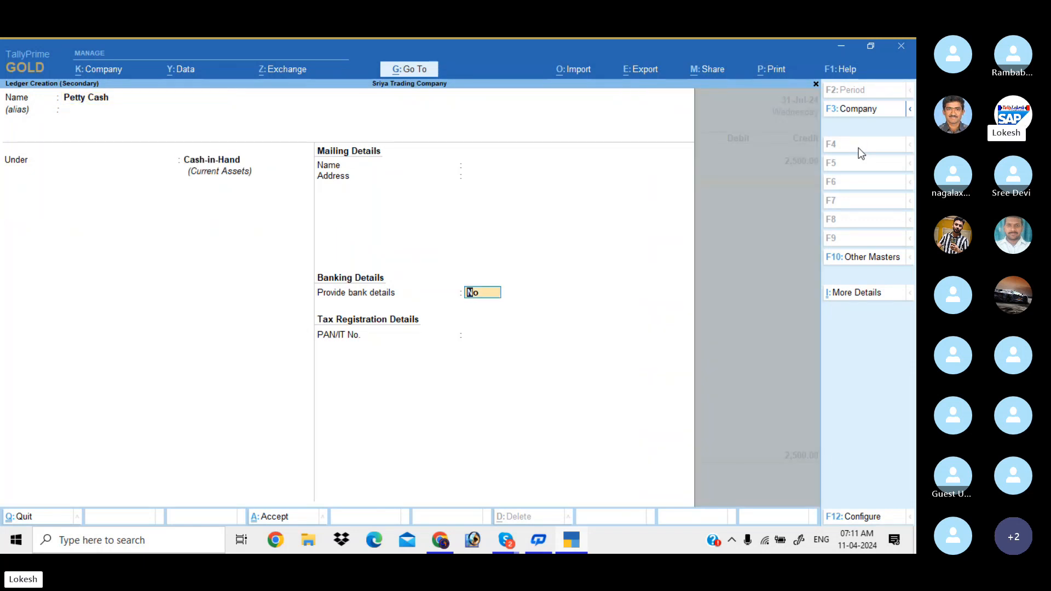
pyautogui.press('Return')
pyautogui.press('Return')
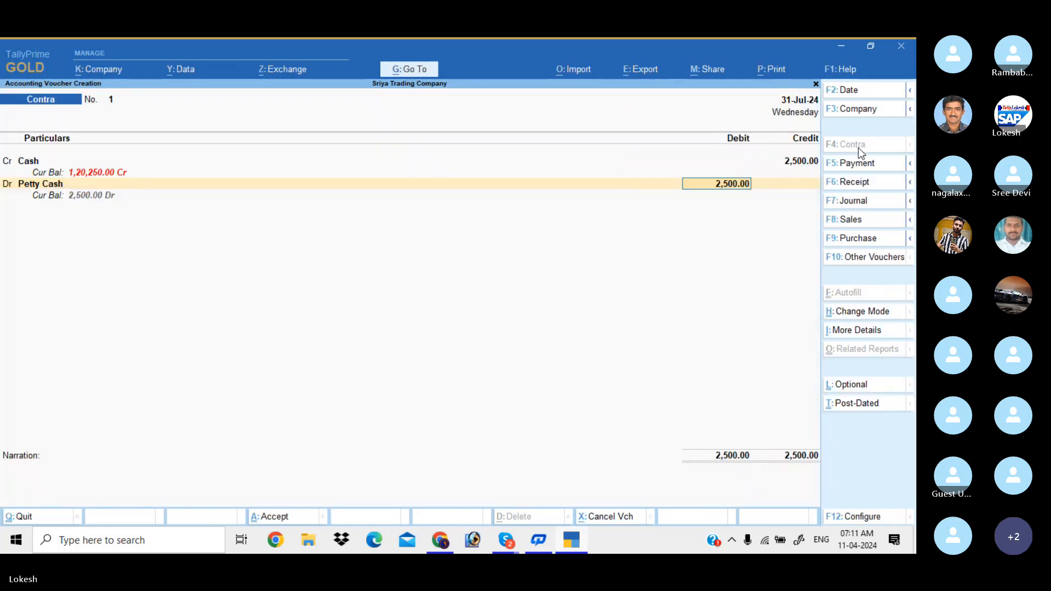
# Debit Petty Cash with 2,500 in contra voucher 1 and save the voucher
pyautogui.press('Return')
pyautogui.press('Return')
pyautogui.press('Return')
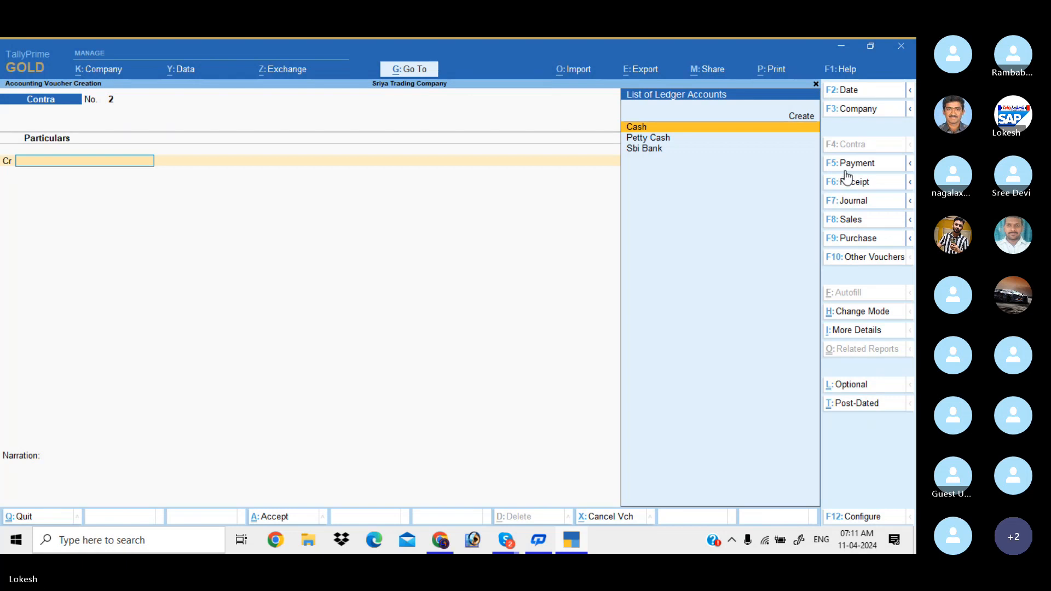
# Start payment voucher 2 and debit 15,000 to a new Salaries ledger created under Indirect Expenses
pyautogui.click(854, 164)
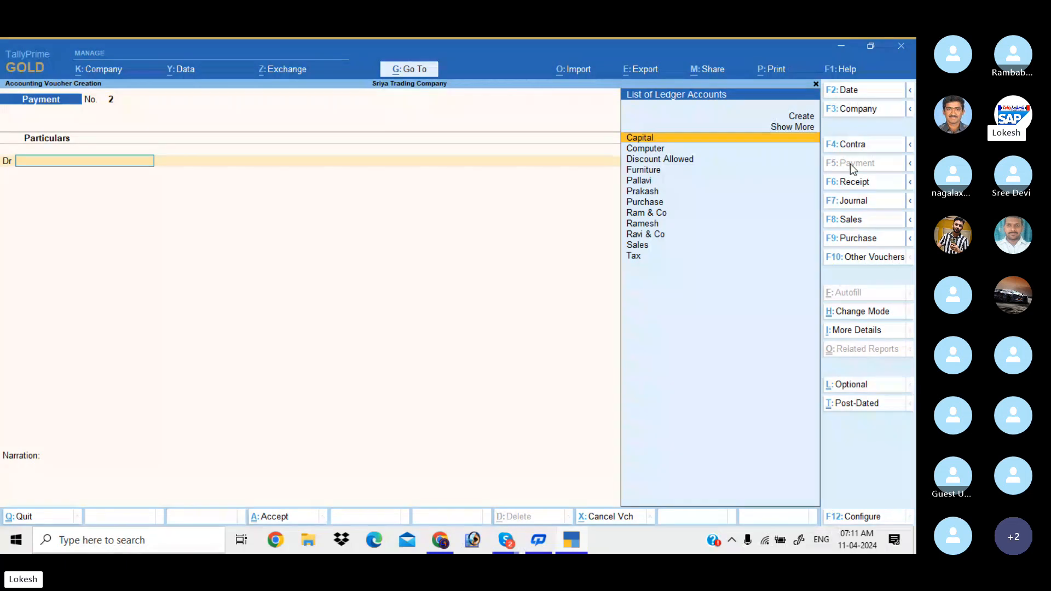
pyautogui.hotkey('alt', 'c')
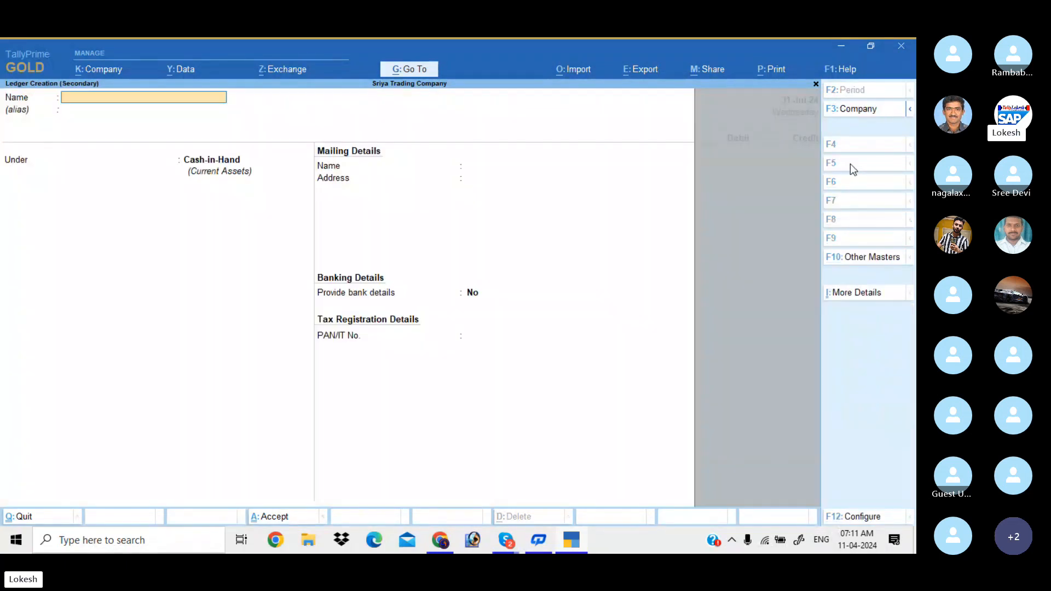
pyautogui.write('Salaries')
pyautogui.press('Return')
pyautogui.write('Ind')
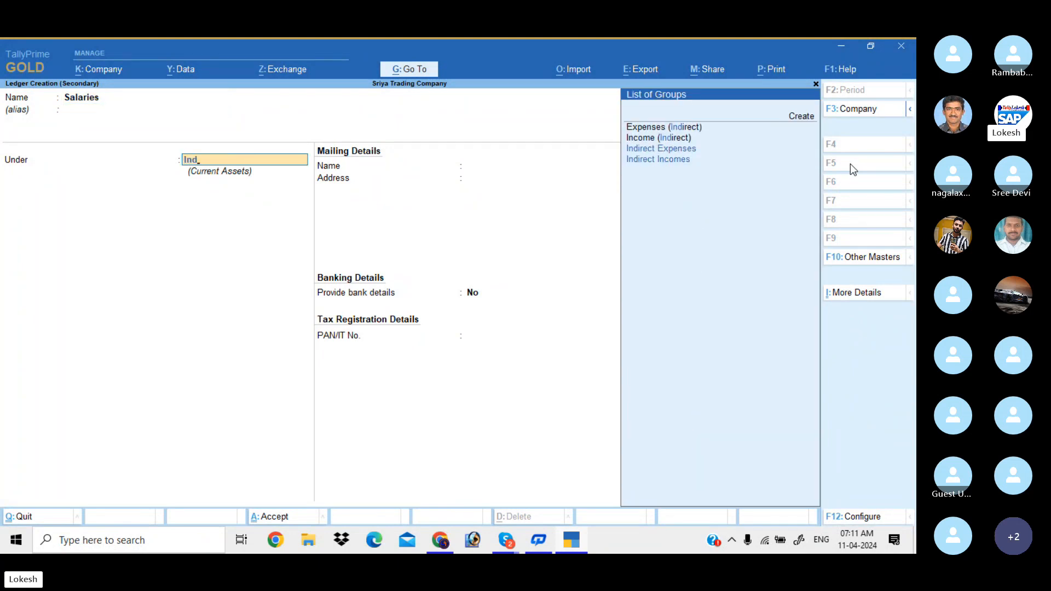
pyautogui.press('Down')
pyautogui.press('Return')
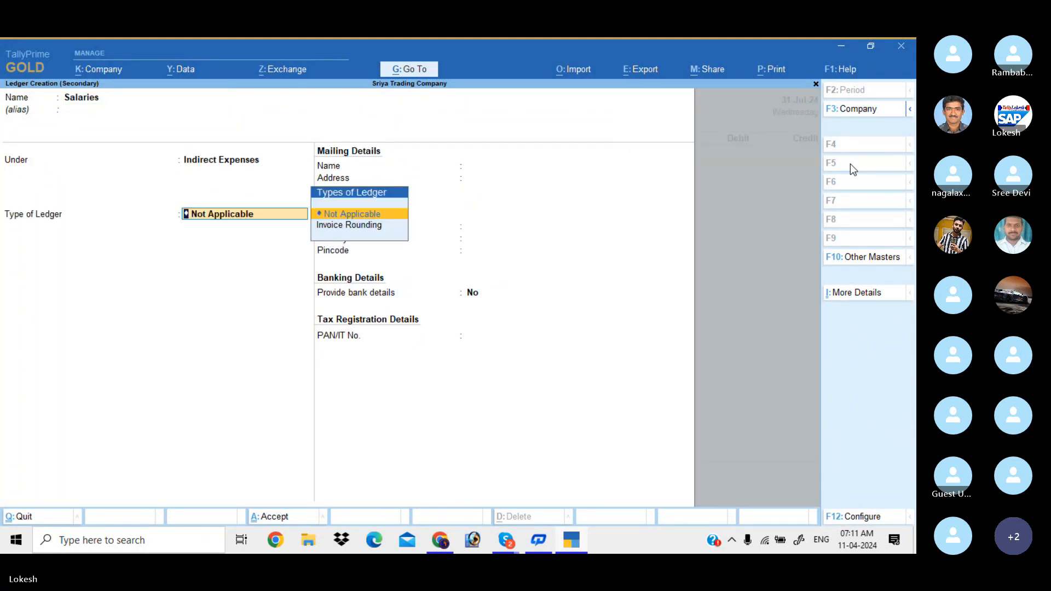
pyautogui.hotkey('ctrl', 'a')
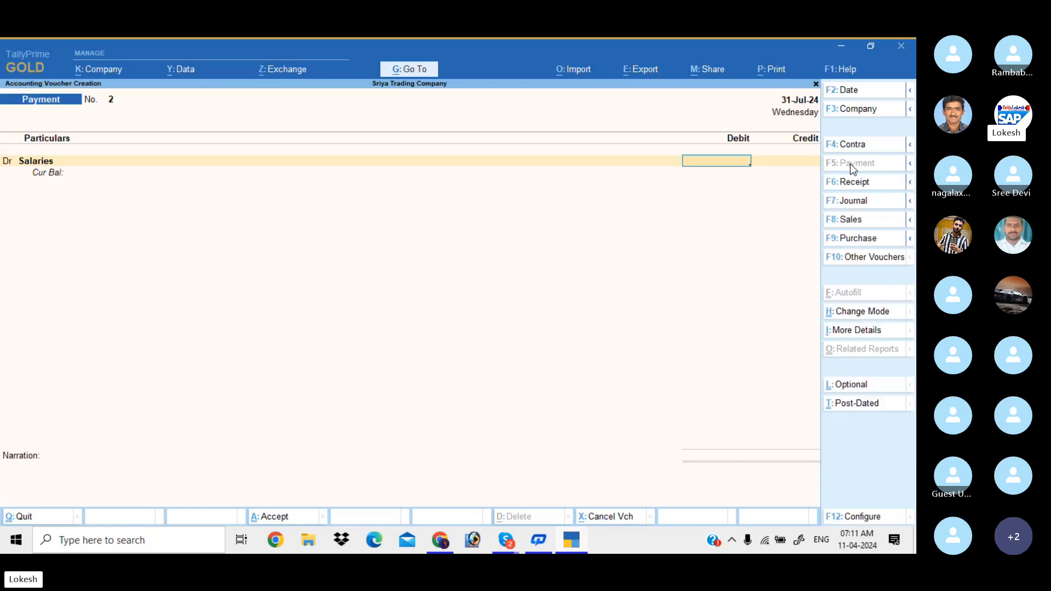
pyautogui.write('15000')
pyautogui.press('Return')
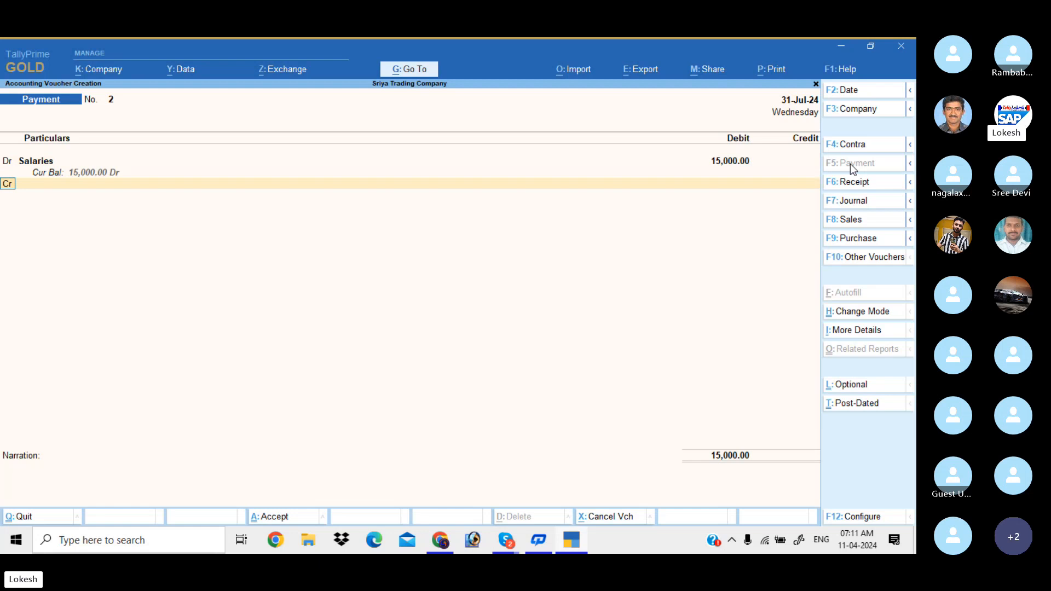
# Add a debit line of 10,000 to payment voucher 2 for a new Wages ledger created under Direct Expenses
pyautogui.press('d')
pyautogui.press('Return')
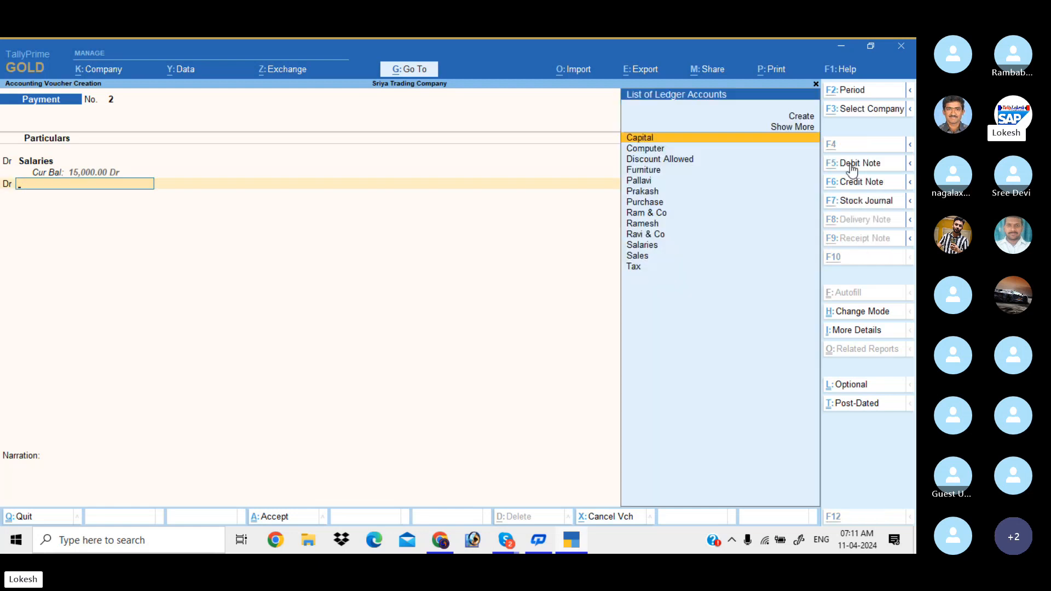
pyautogui.hotkey('alt', 'c')
pyautogui.write('Wage')
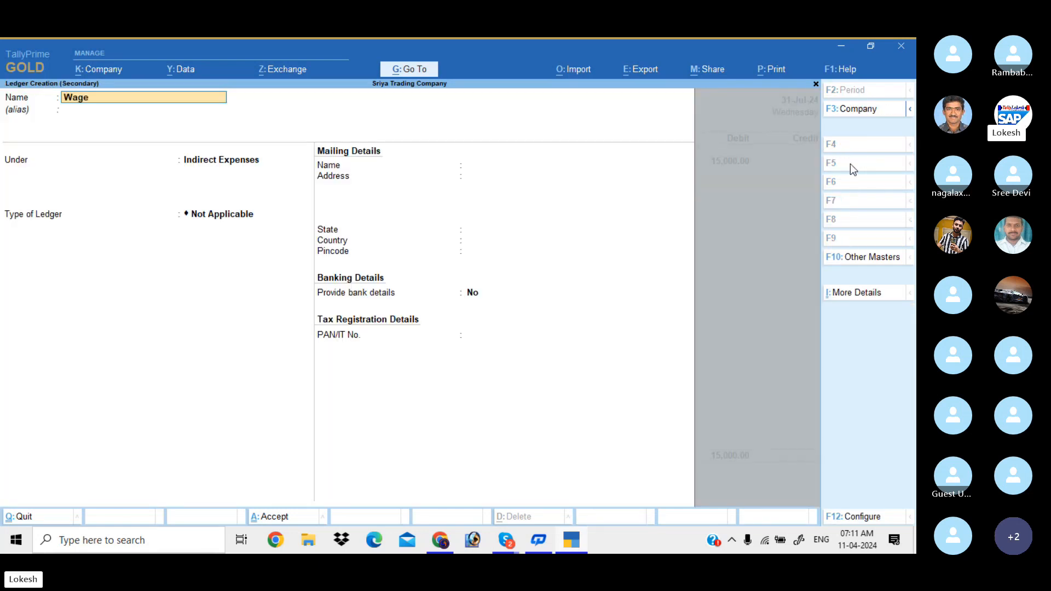
pyautogui.press('Return')
pyautogui.press('Return')
pyautogui.write('Dir')
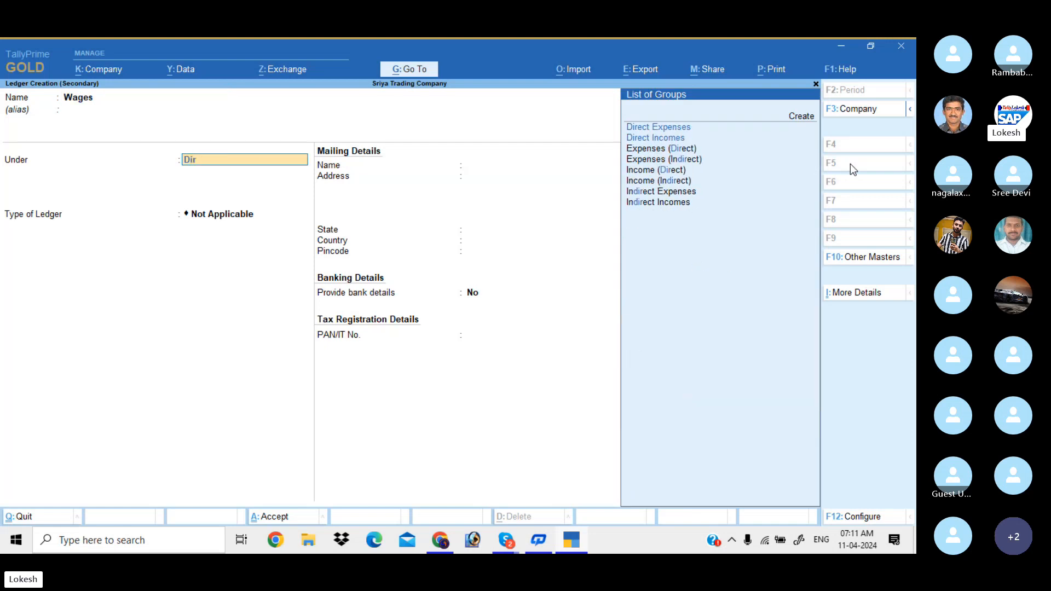
pyautogui.press('Return')
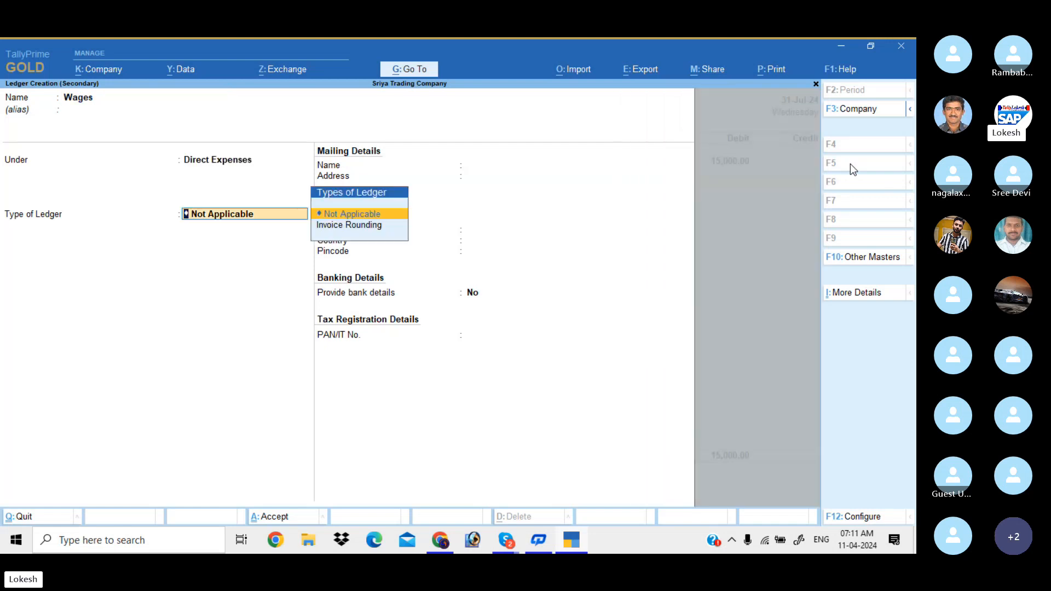
pyautogui.hotkey('ctrl', 'a')
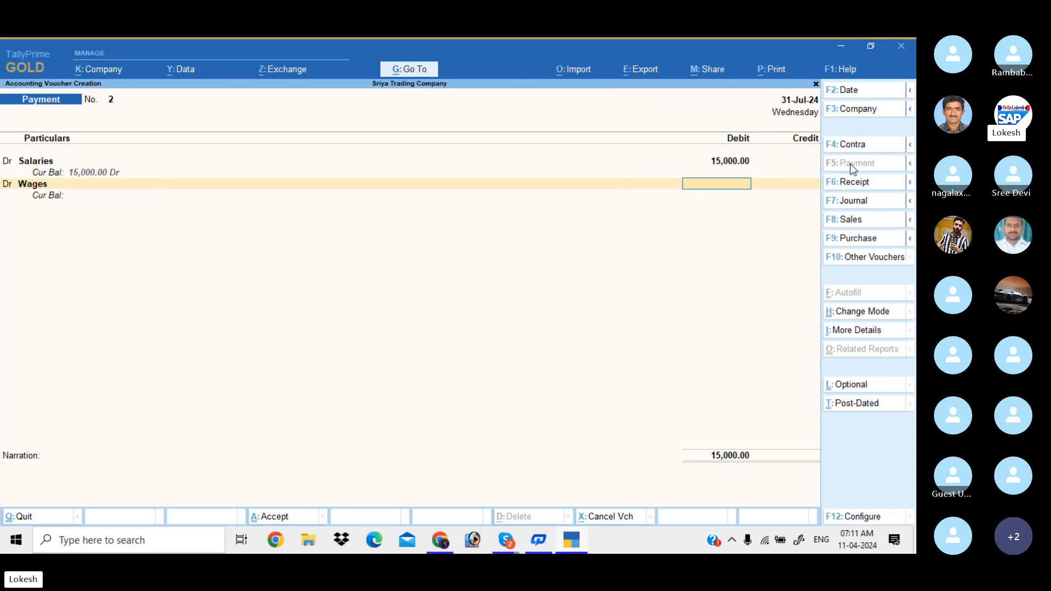
pyautogui.write('10000')
pyautogui.press('Return')
# Add a debit line of 7,000 to payment voucher 2 for a new Electricity Bill ledger created under Indirect Expenses
pyautogui.write('d')
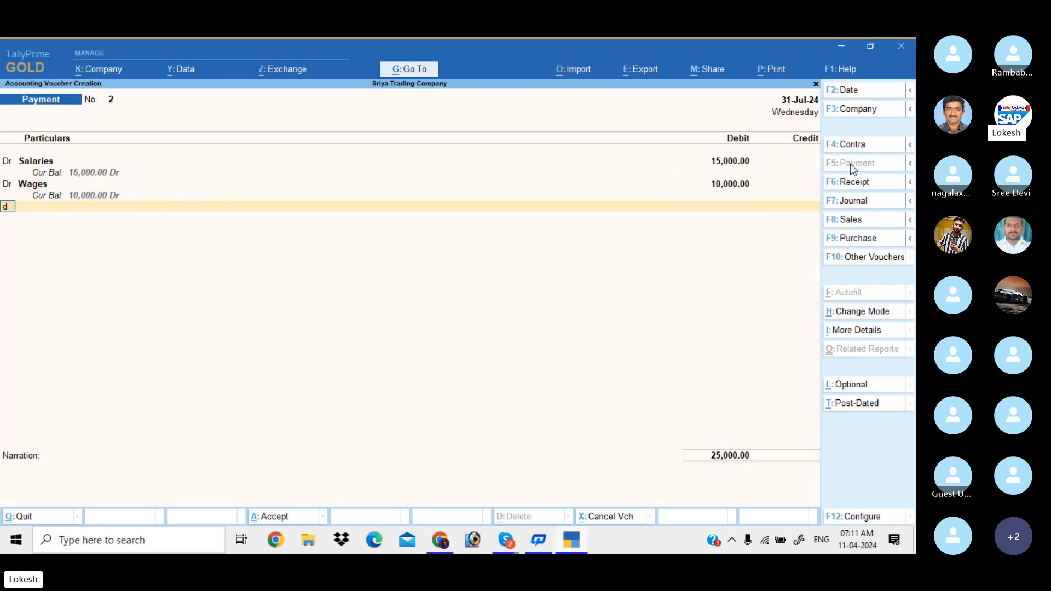
pyautogui.hotkey('alt', 'c')
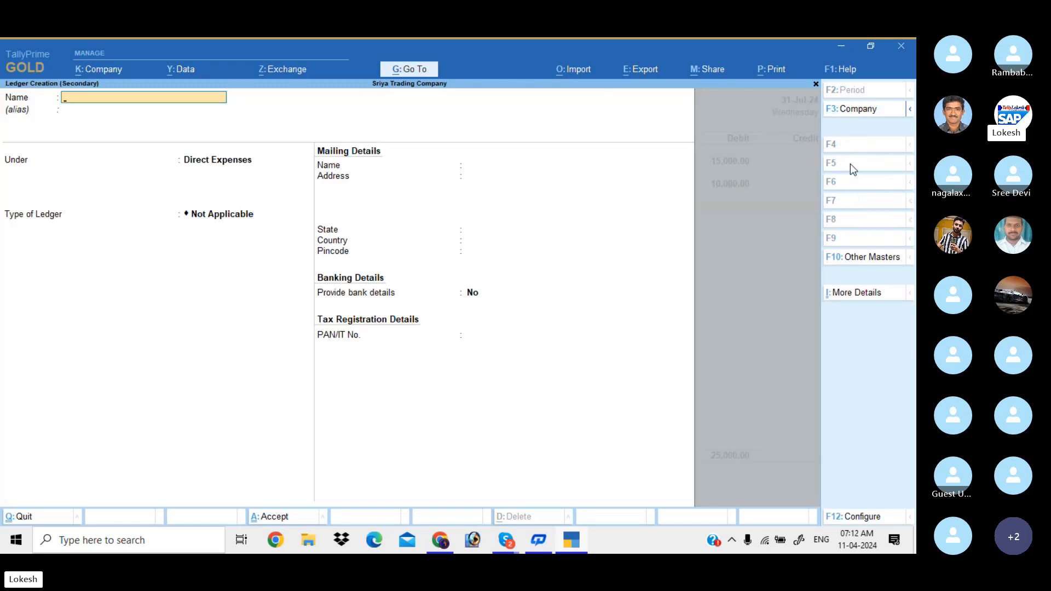
pyautogui.write('Electricity Bill')
pyautogui.press('Return')
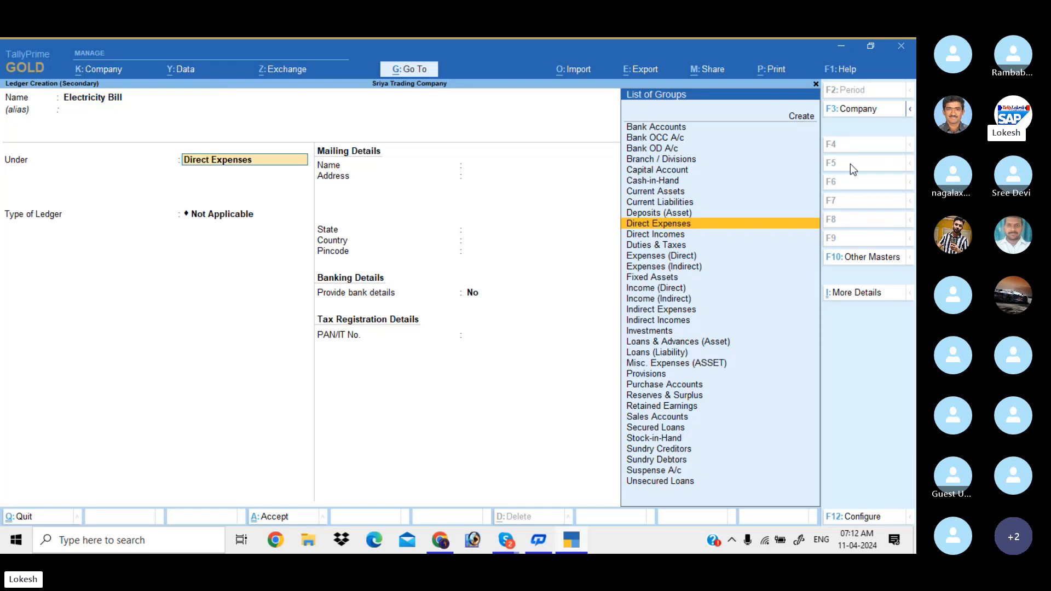
pyautogui.write('Ind')
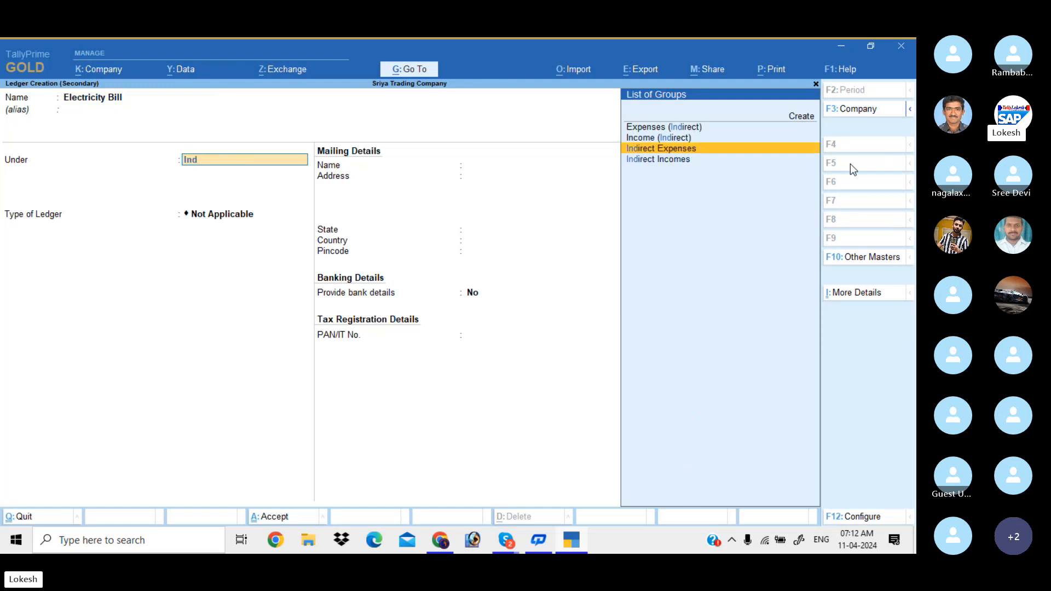
pyautogui.press('Return')
pyautogui.hotkey('ctrl', 'a')
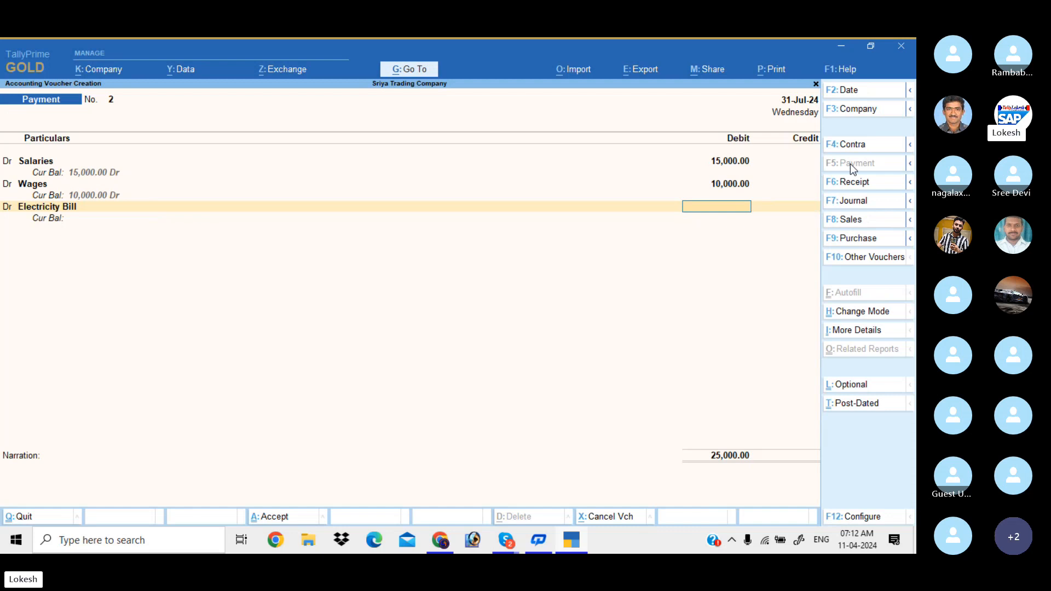
pyautogui.write('7000')
pyautogui.press('Return')
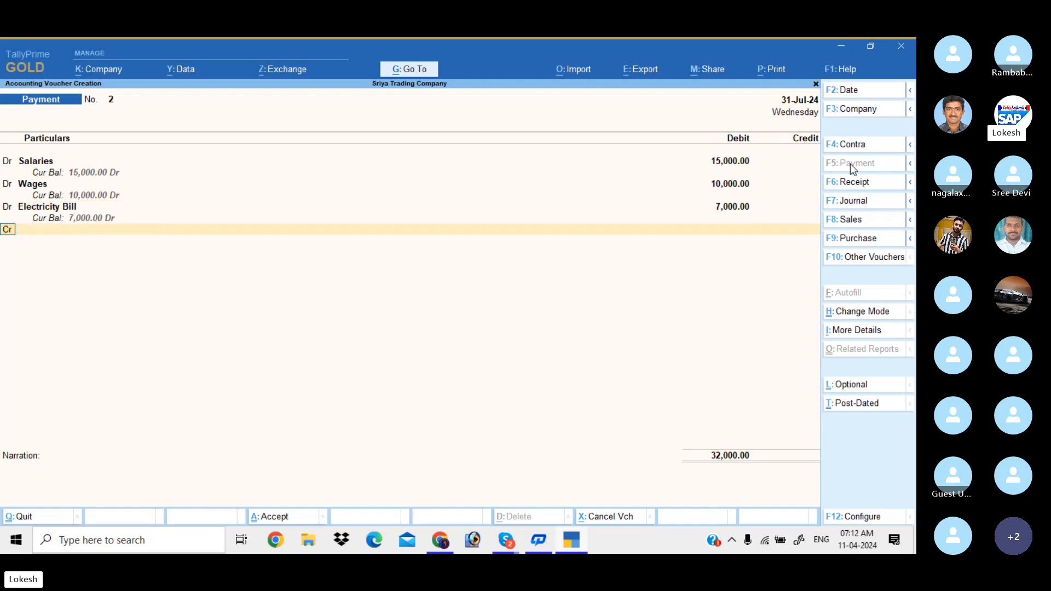
# Add a debit line of 3,000 to payment voucher 2 for a new Tele Bill ledger created under Indirect Expenses
pyautogui.press('Return')
pyautogui.hotkey('alt', 'c')
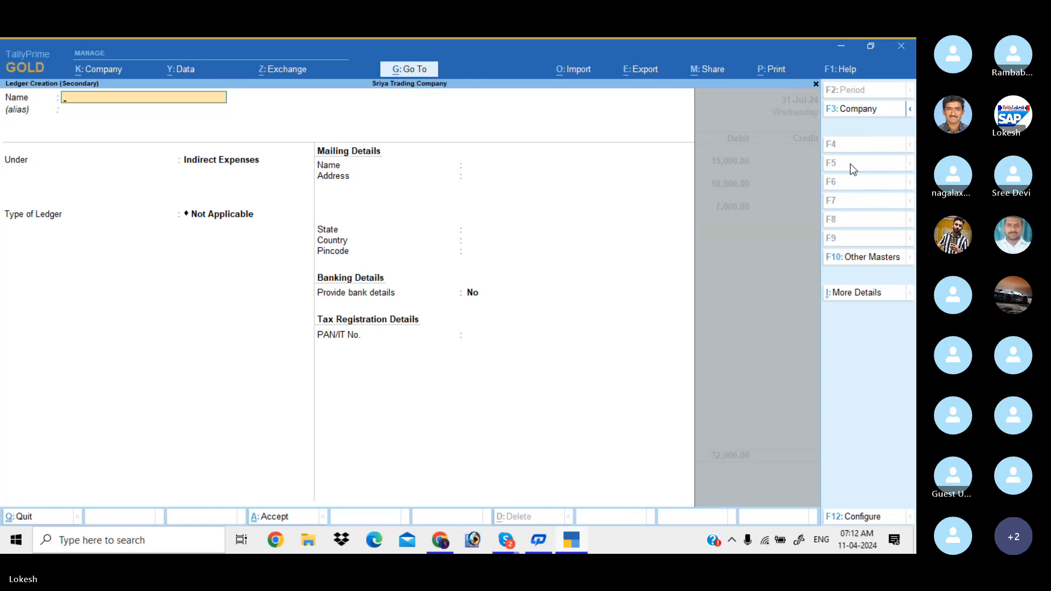
pyautogui.write('Tele Bill')
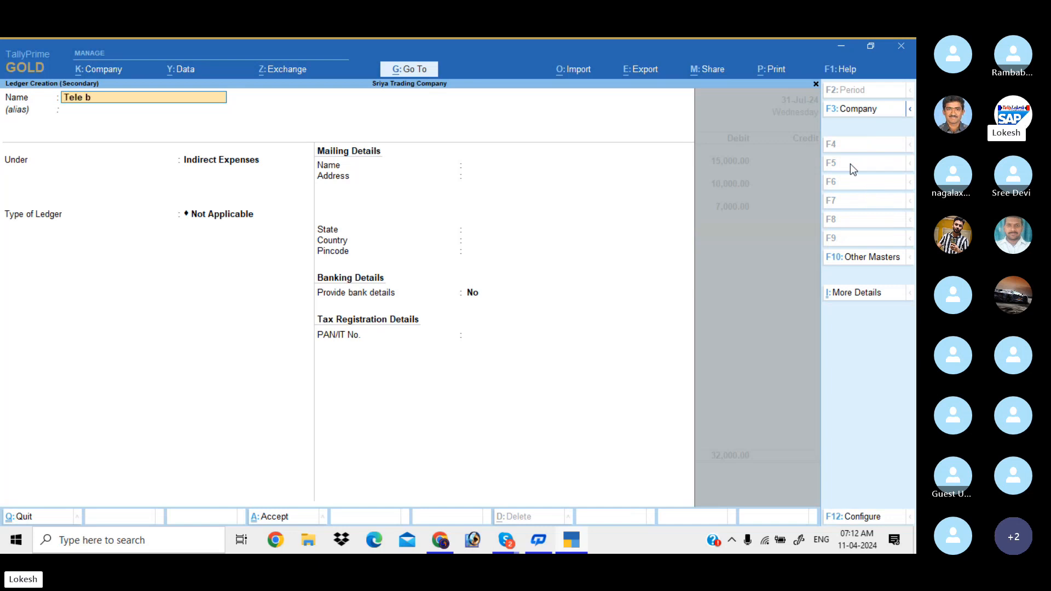
pyautogui.press('Return')
pyautogui.press('Return')
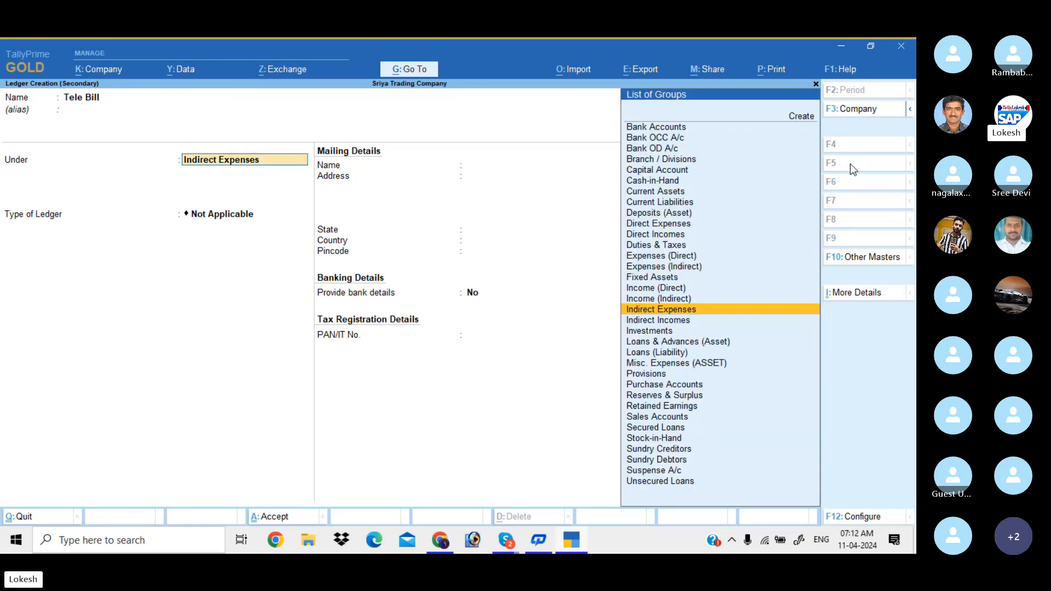
pyautogui.press('Return')
pyautogui.press('ctrl')
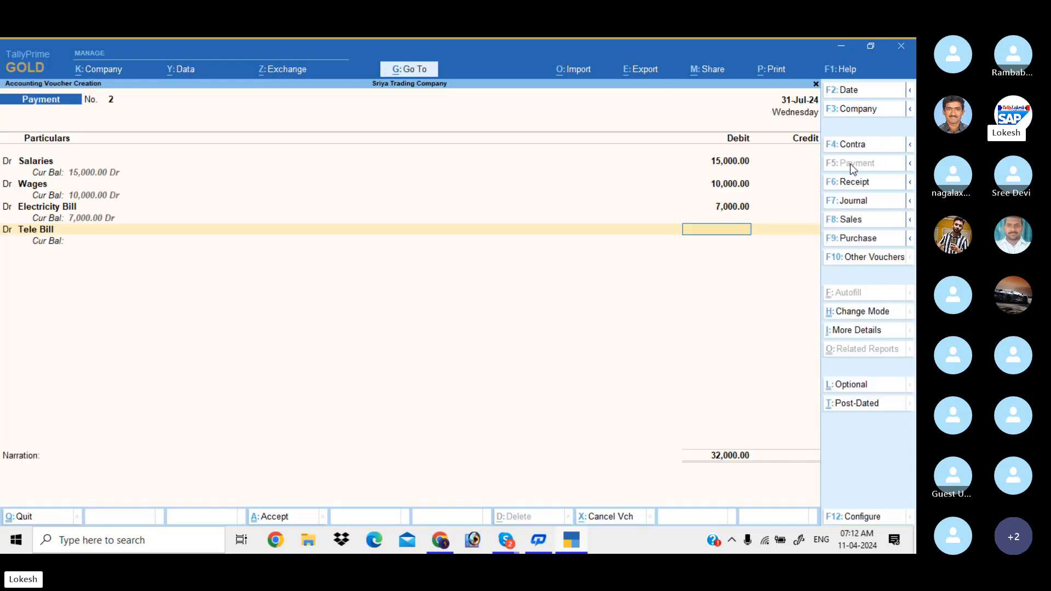
pyautogui.hotkey('ctrl', 'a')
pyautogui.write('3000')
pyautogui.press('Return')
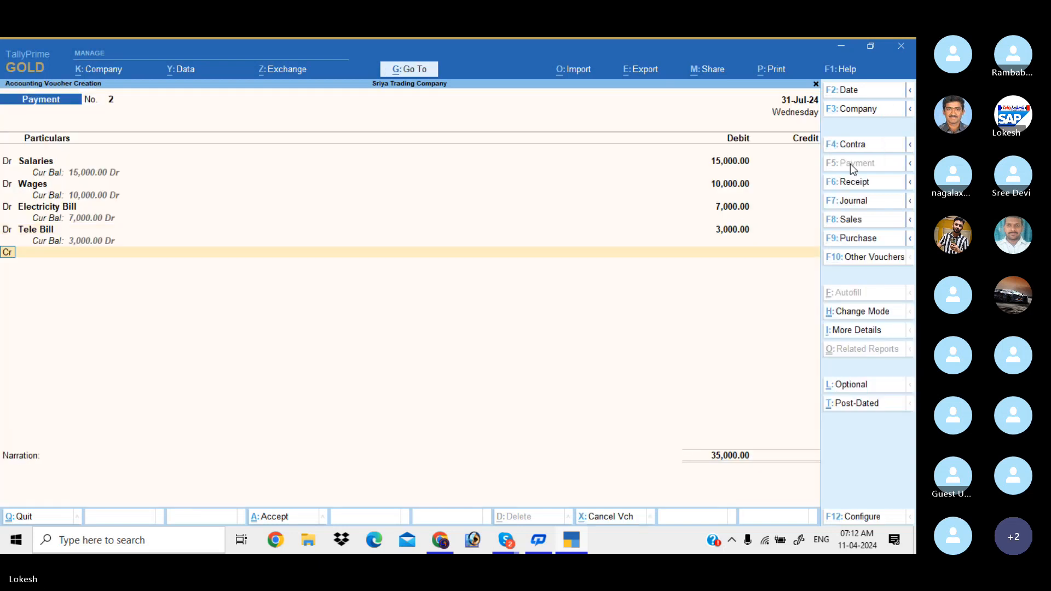
# Add a debit line of 5,000 to payment voucher 2 for a new Carriage Inwards ledger created under Direct Expenses
pyautogui.hotkey('alt', 'c')
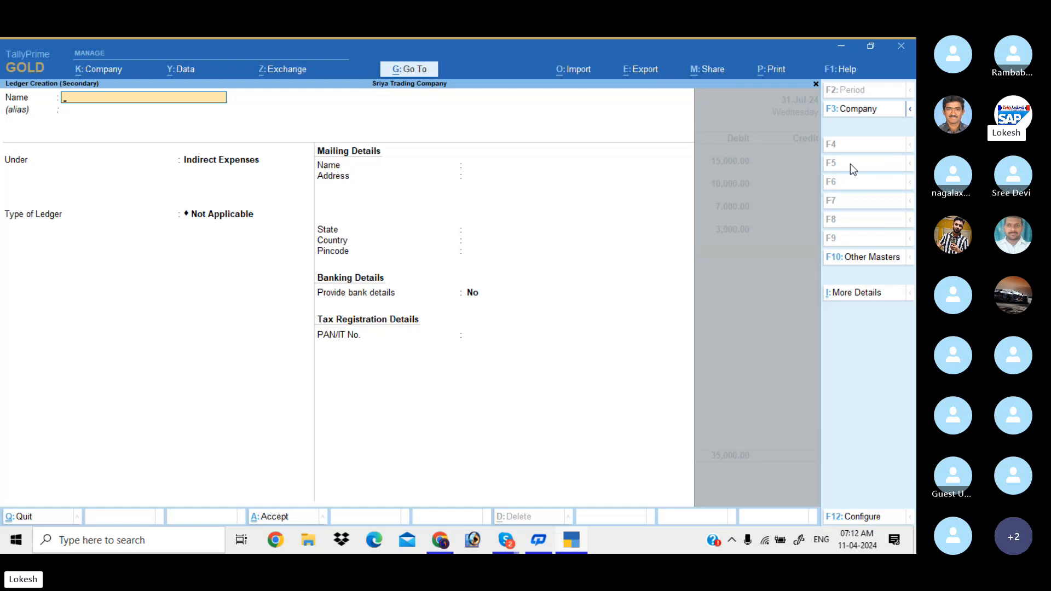
pyautogui.write('Carriage inwards')
pyautogui.press('Return')
pyautogui.write('Dir')
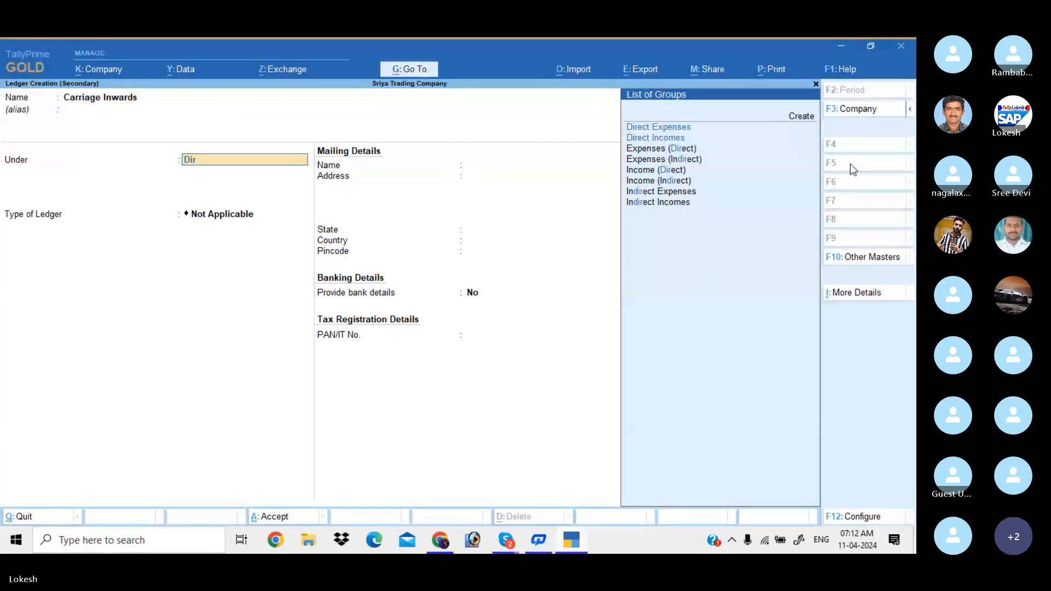
pyautogui.press('Return')
pyautogui.hotkey('ctrl', 'a')
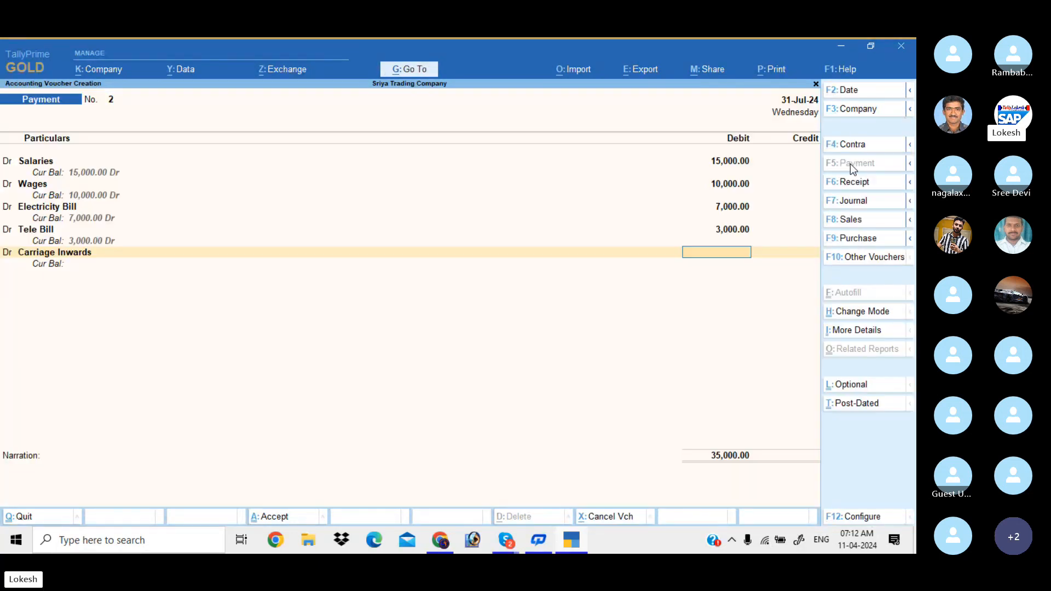
pyautogui.write('5000')
pyautogui.press('Return')
# Add a debit line of 4,000 to payment voucher 2 for a new Carriage Outwards ledger created under Indirect Expenses
pyautogui.press('d')
pyautogui.press('Return')
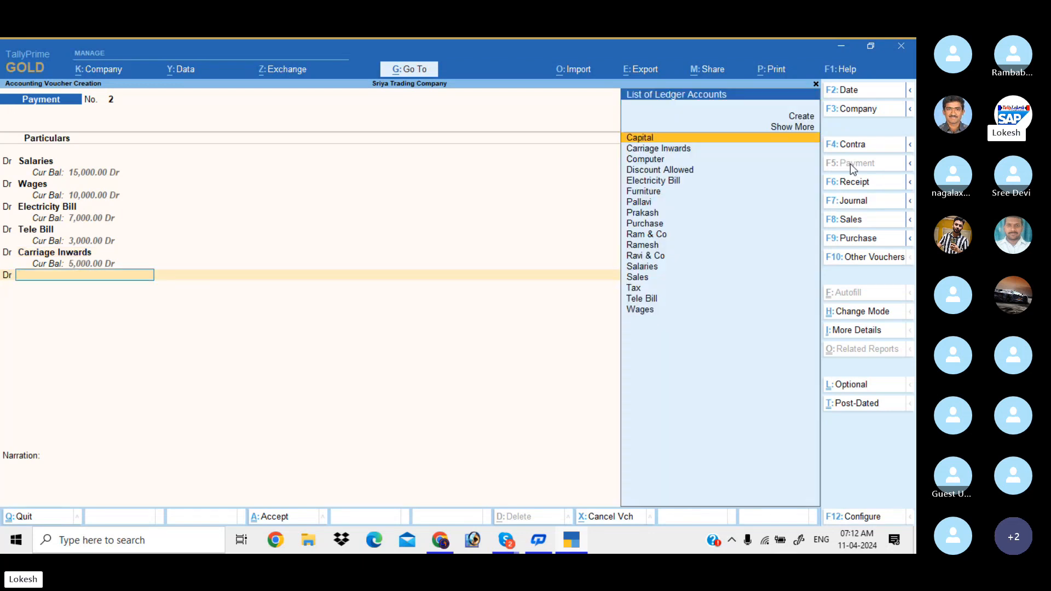
pyautogui.hotkey('alt', 'c')
pyautogui.write('C')
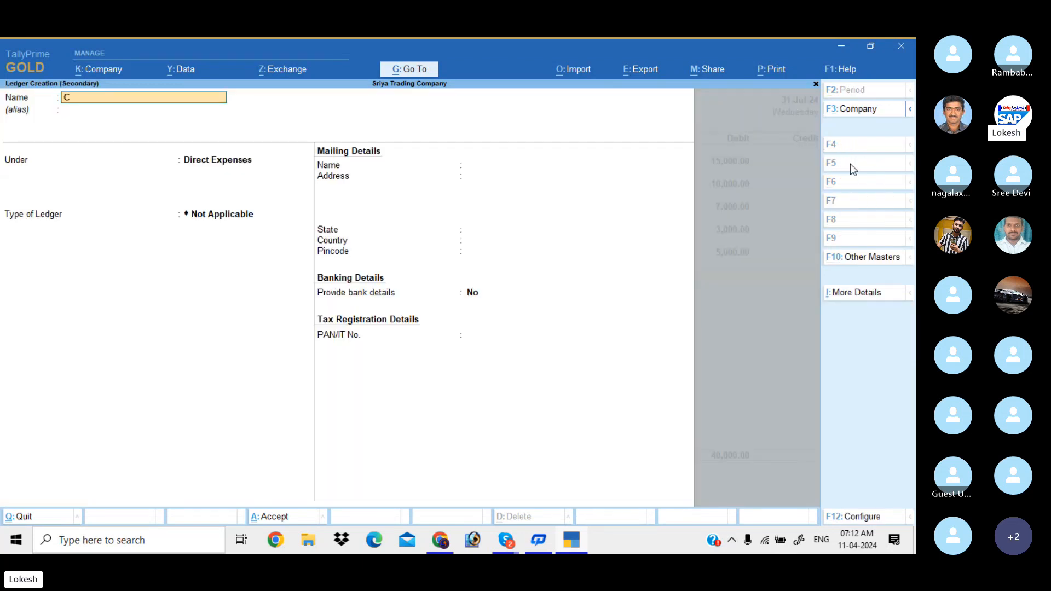
pyautogui.write('arriagew')
pyautogui.press('BackSpace')
pyautogui.write('Ou')
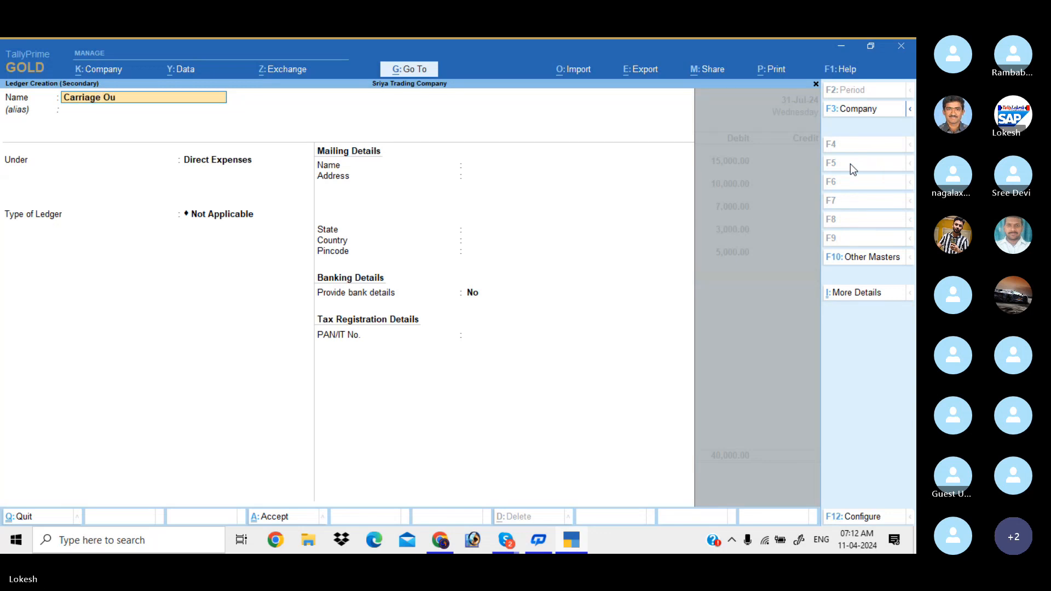
pyautogui.write('twards')
pyautogui.press('Return')
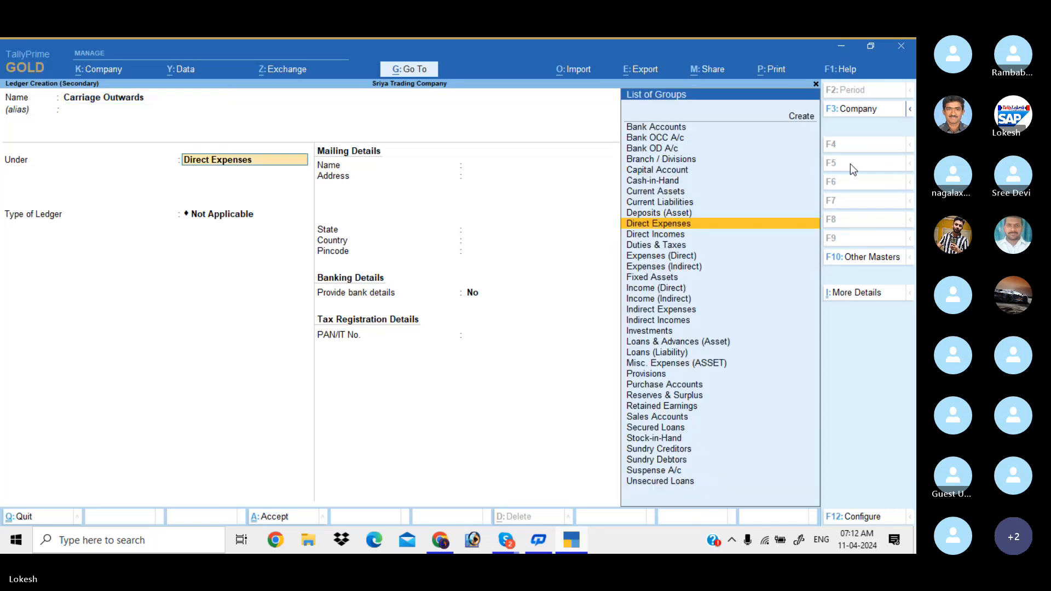
pyautogui.write('ind')
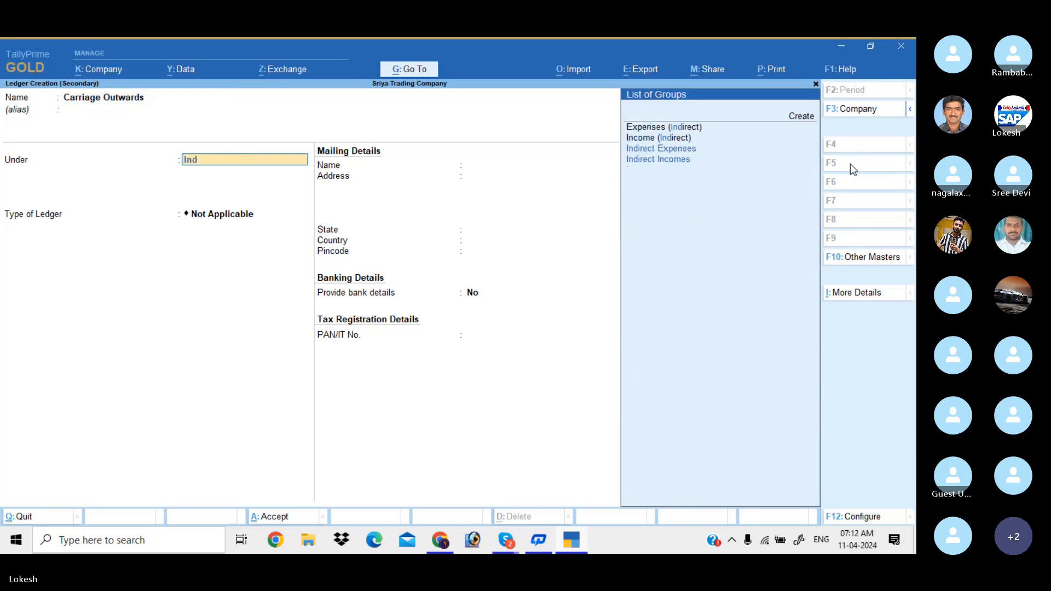
pyautogui.press('Down')
pyautogui.press('Down')
pyautogui.press('Return')
pyautogui.hotkey('ctrl', 'a')
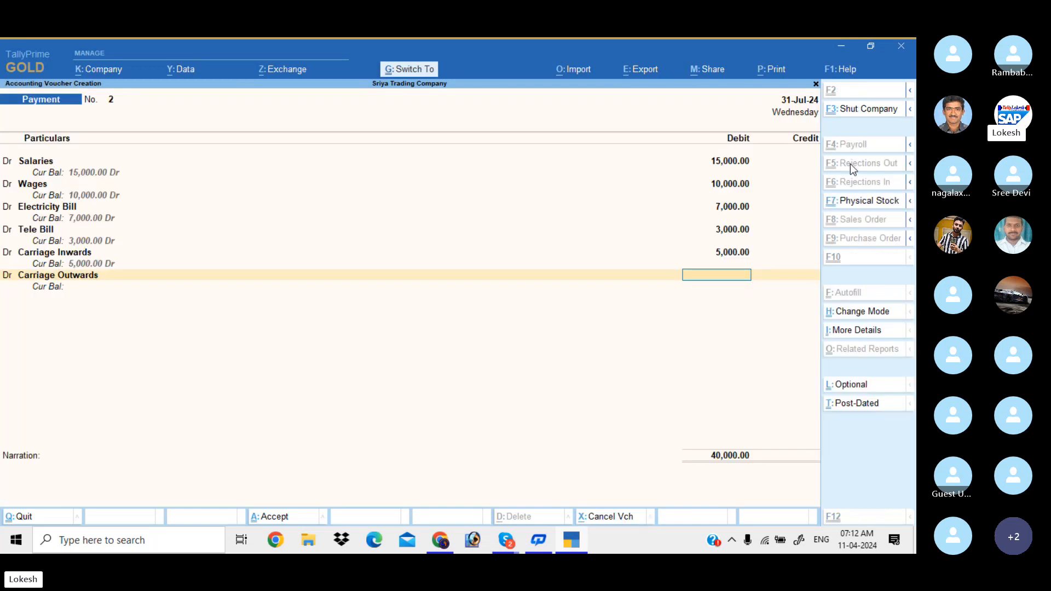
pyautogui.write('4000')
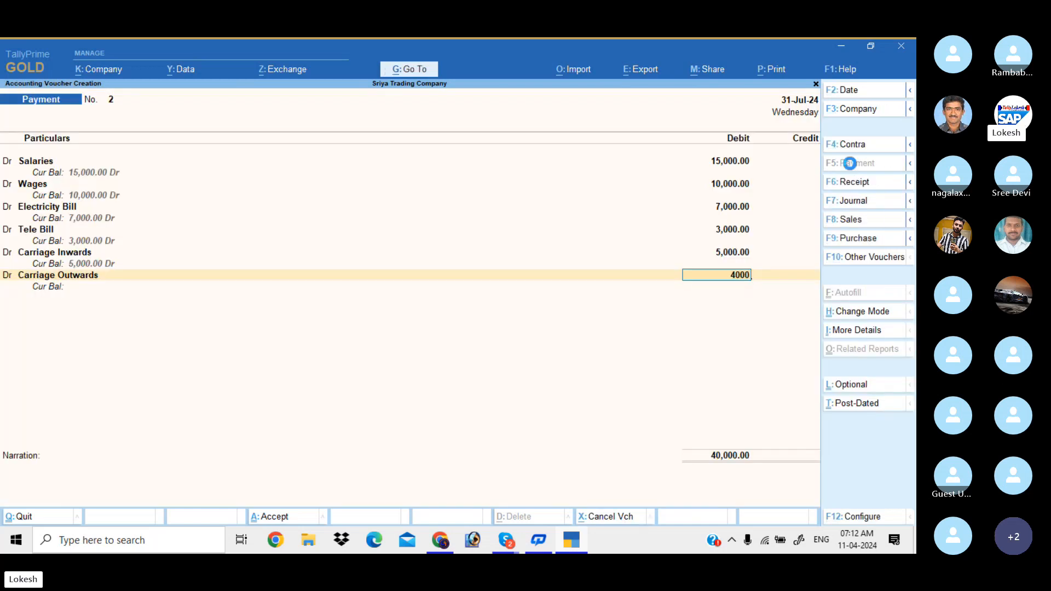
pyautogui.press('Return')
# Credit Cash with 44,000 in payment voucher 2 and save the voucher without a narration
pyautogui.press('Return')
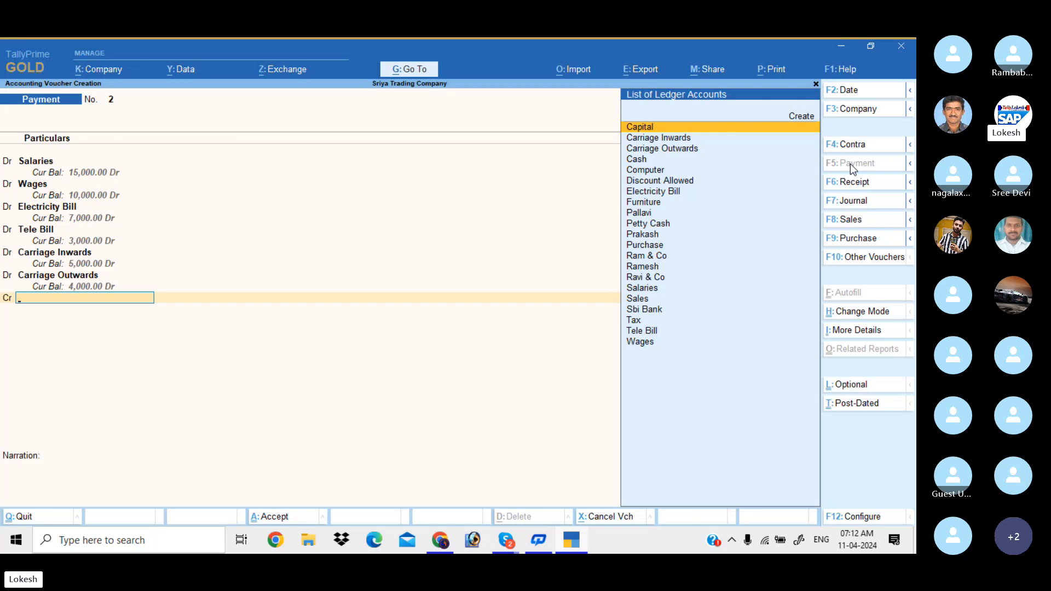
pyautogui.press('Down')
pyautogui.press('Down')
pyautogui.press('Down')
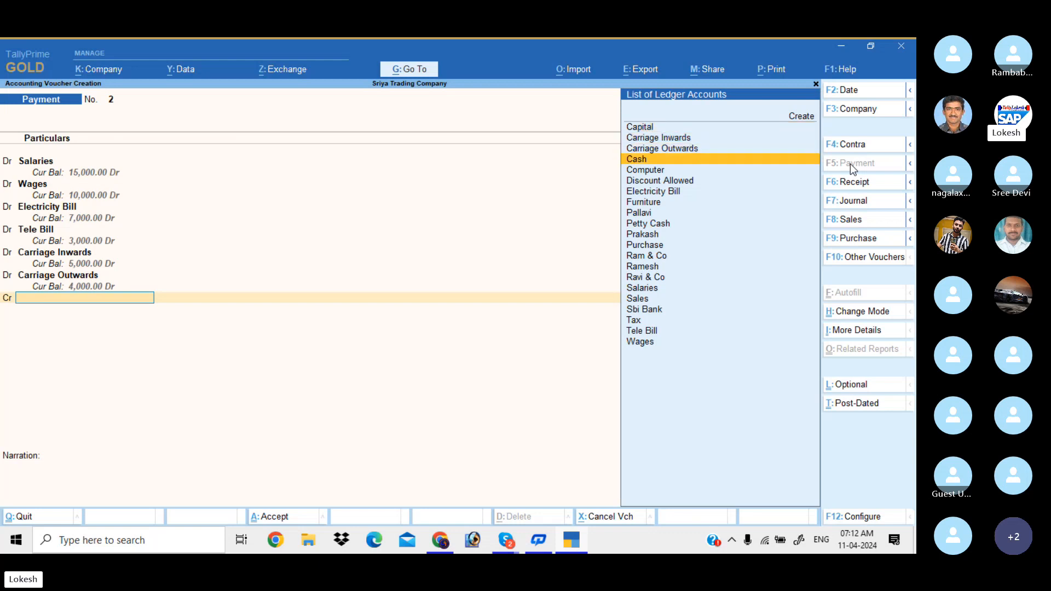
pyautogui.press('Return')
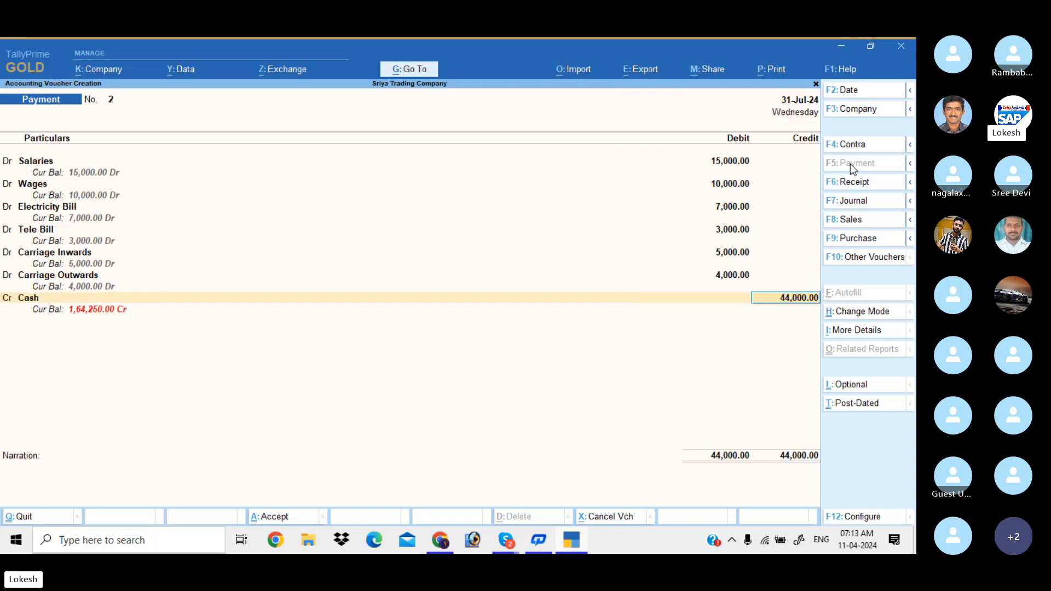
pyautogui.press('Return')
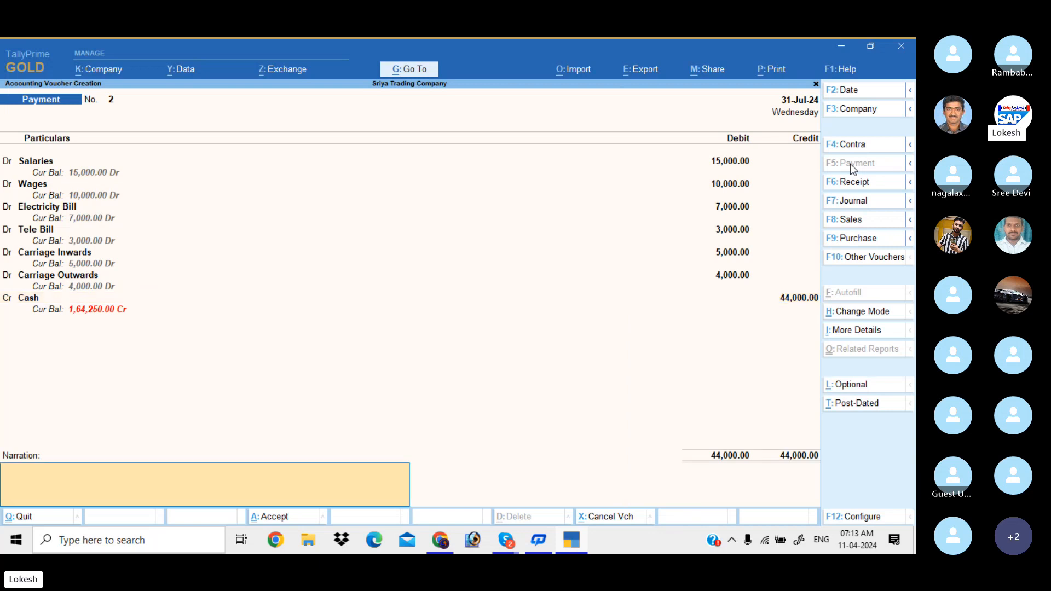
pyautogui.press('Return')
pyautogui.press('Return')
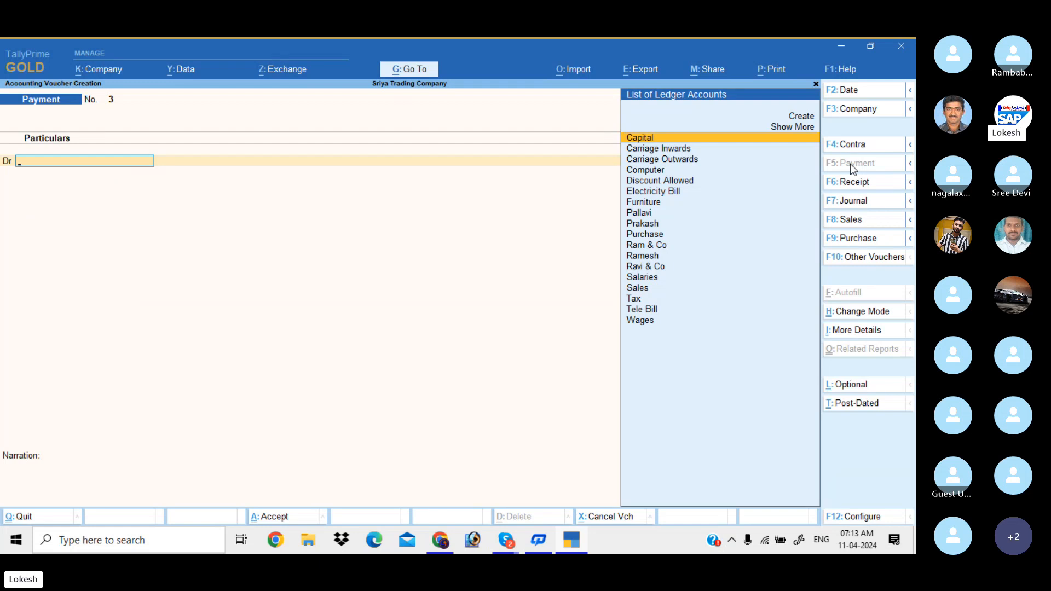
# Quit voucher creation and open the Profit & Loss A/c report in its detailed view
pyautogui.press('Escape')
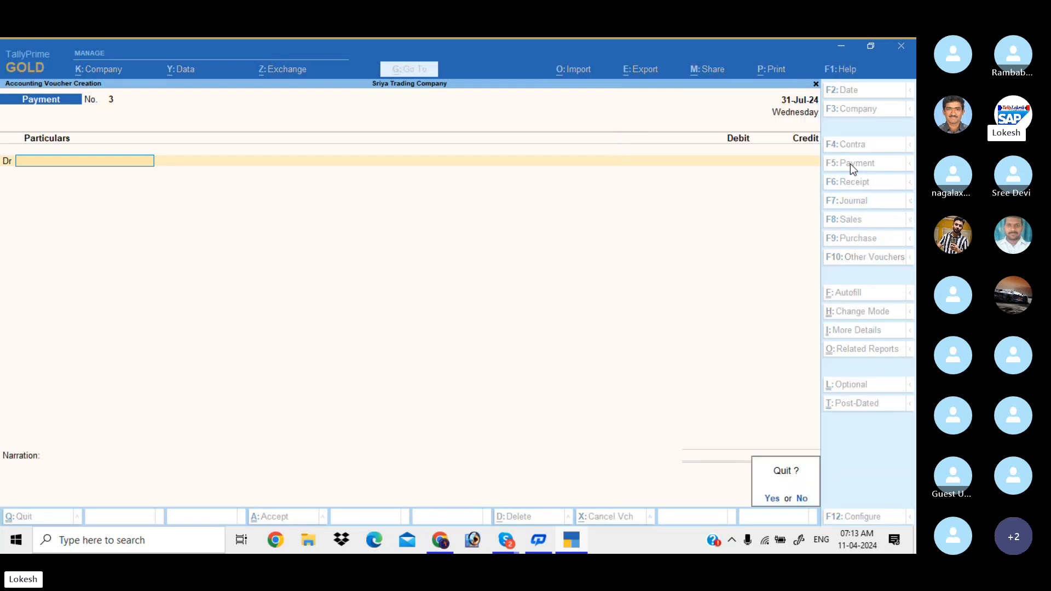
pyautogui.press('Return')
pyautogui.press('Down')
pyautogui.press('Down')
pyautogui.press('Down')
pyautogui.press('Down')
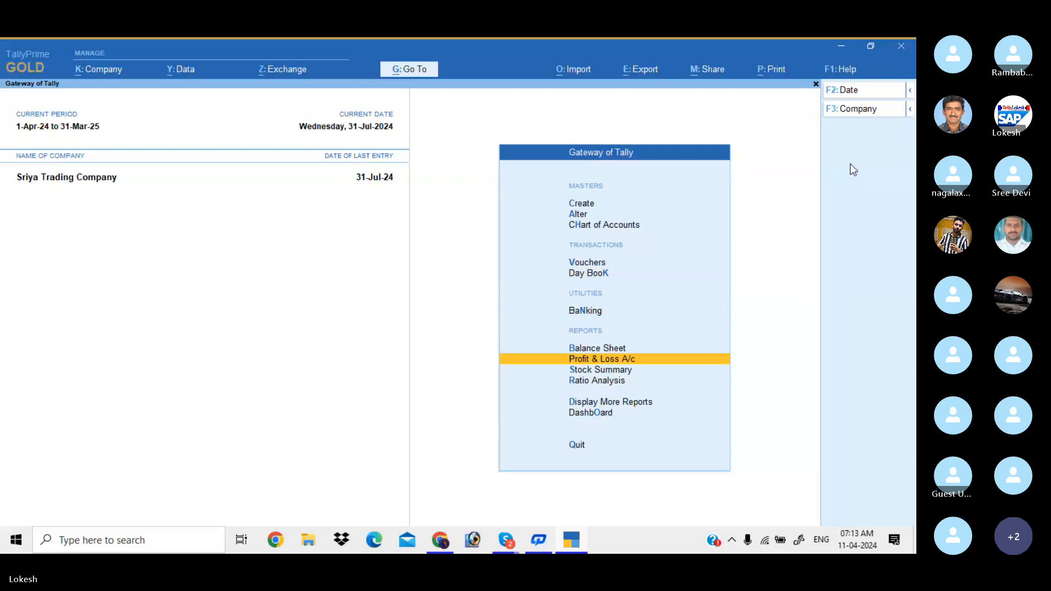
pyautogui.press('Return')
pyautogui.hotkey('alt', 'F5')
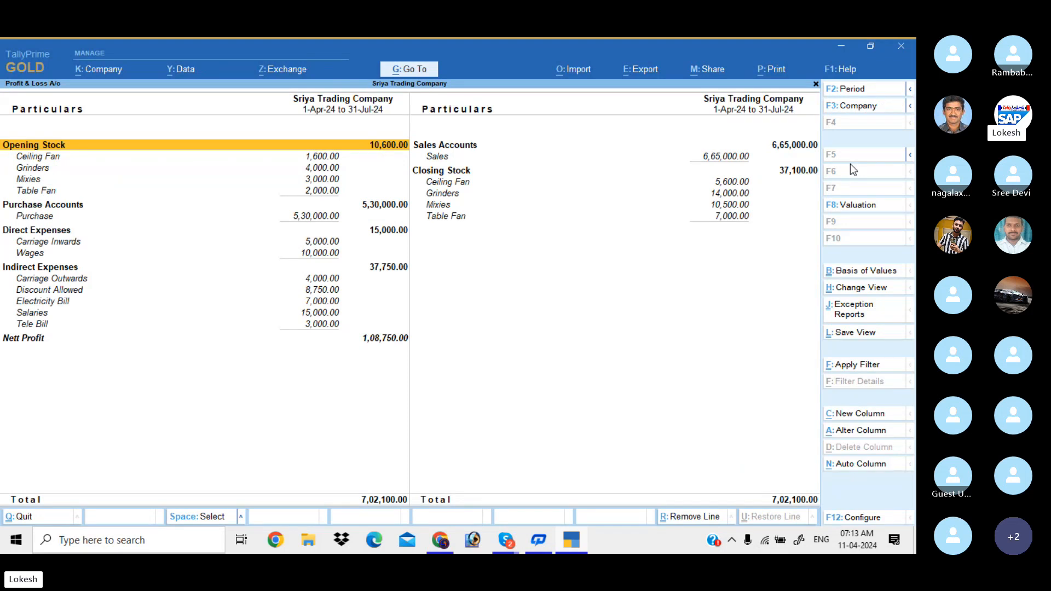
# Go through the Profit & Loss A/c lines from Opening Stock down to Nett Profit, and close the report
pyautogui.press('Down')
pyautogui.press('Down')
pyautogui.press('Down')
pyautogui.press('Down')
pyautogui.press('Down')
pyautogui.press('Down')
pyautogui.press('Down')
pyautogui.press('Down')
pyautogui.press('Down')
pyautogui.press('Down')
pyautogui.press('Down')
pyautogui.press('Down')
pyautogui.press('Down')
pyautogui.press('Down')
pyautogui.press('Down')
pyautogui.press('Down')
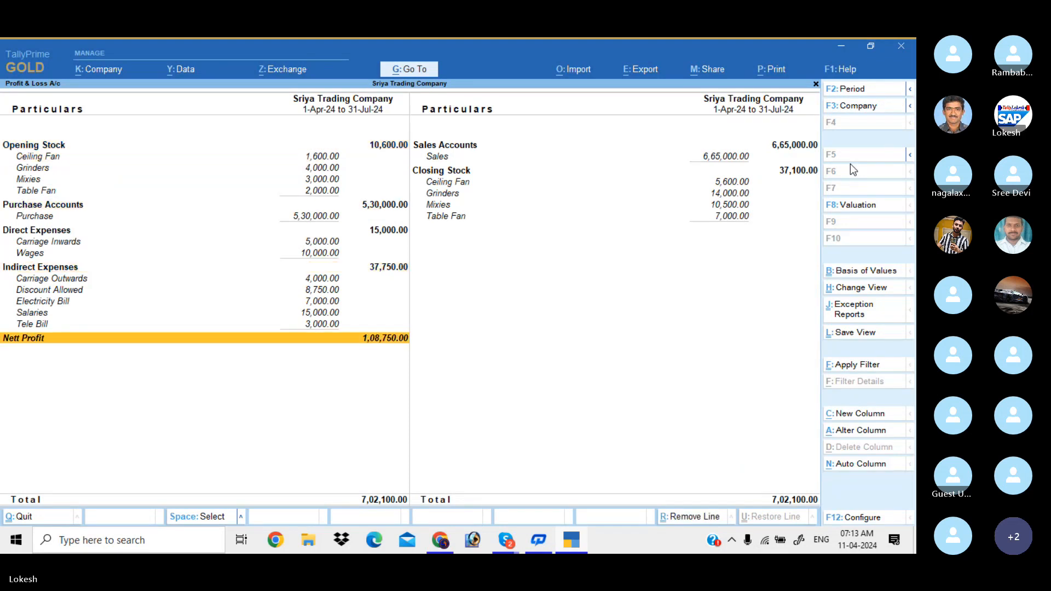
pyautogui.press('Escape')
# Open the Stock Summary and configure it to show the opening balance, goods inwards and goods outwards
pyautogui.press('Down')
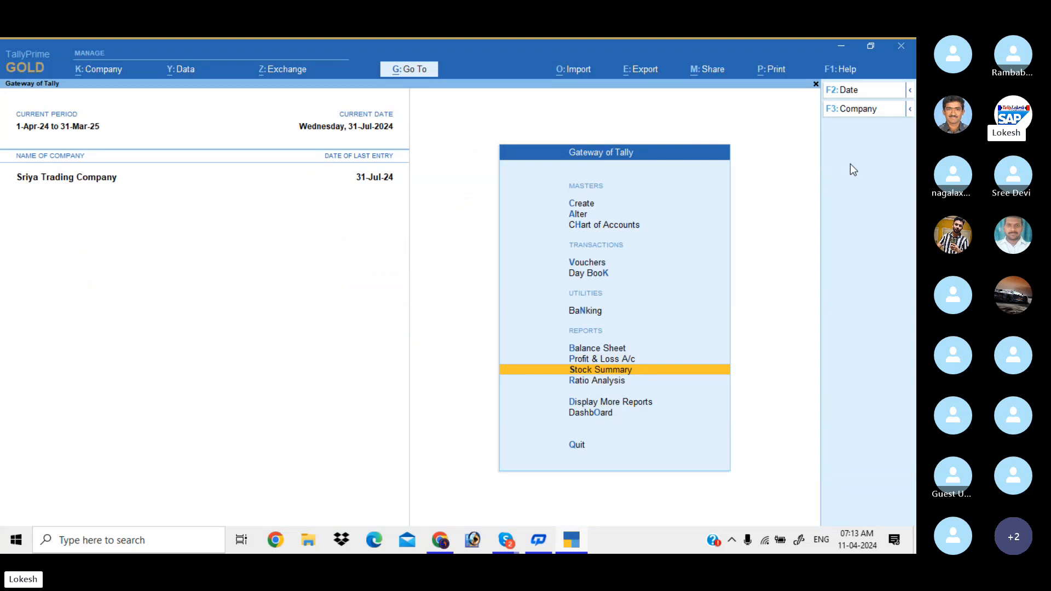
pyautogui.press('Return')
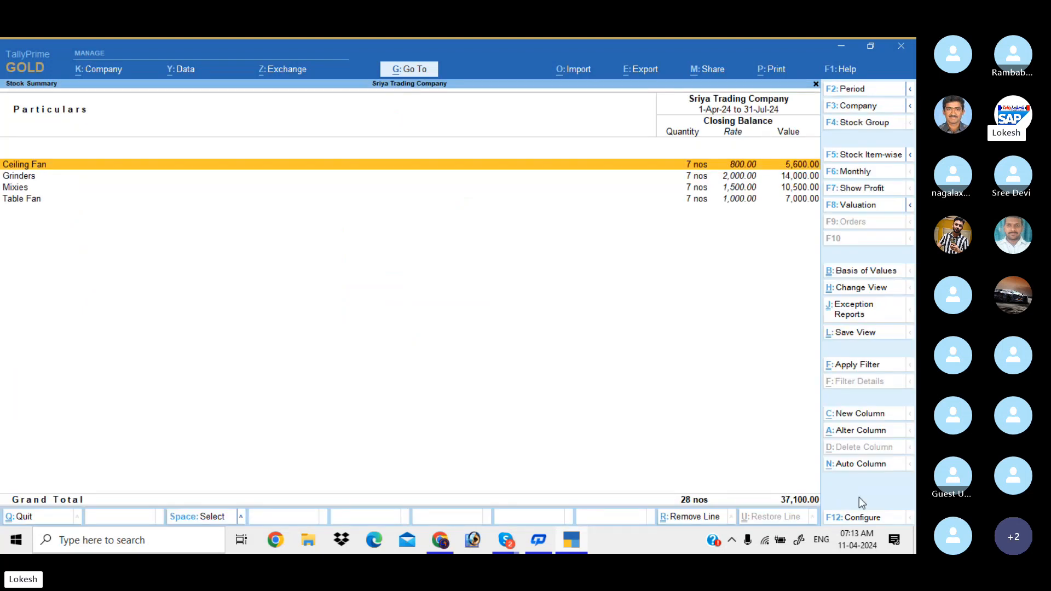
pyautogui.click(864, 518)
pyautogui.press('Down')
pyautogui.press('Down')
pyautogui.press('Down')
pyautogui.press('Down')
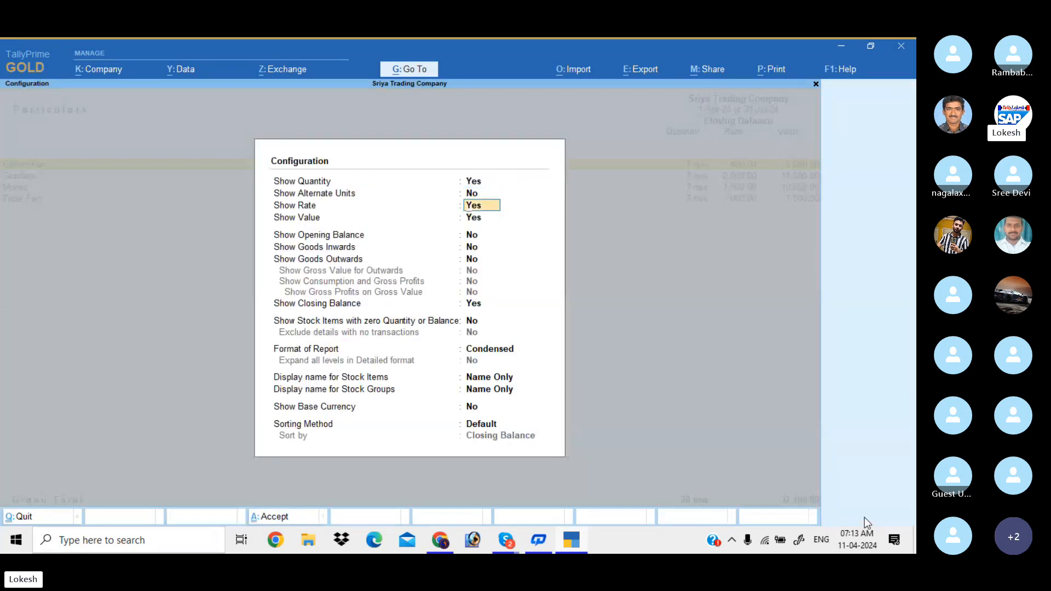
pyautogui.press('y')
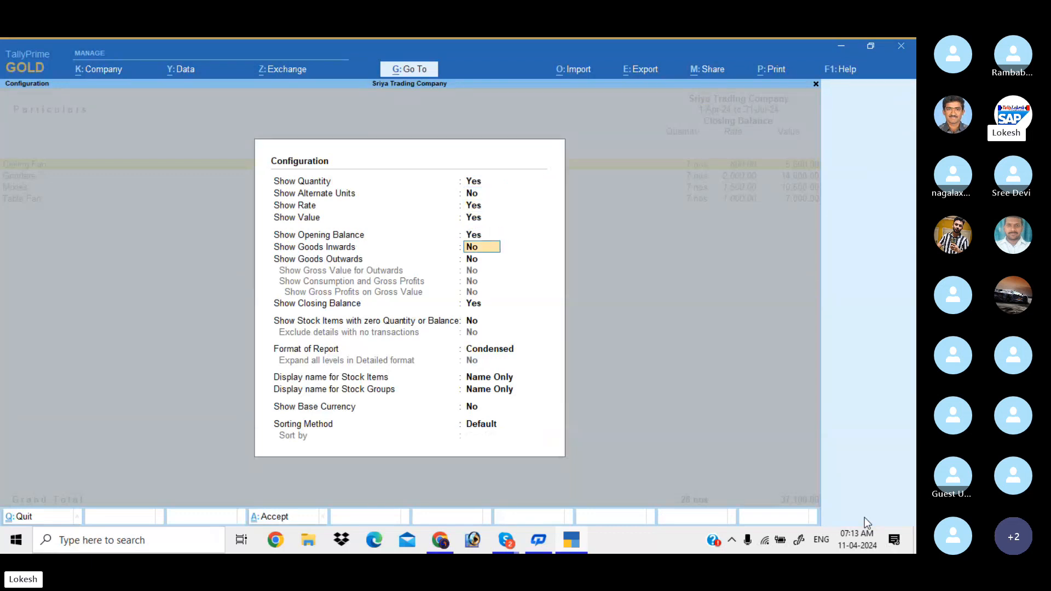
pyautogui.press('y')
pyautogui.press('y')
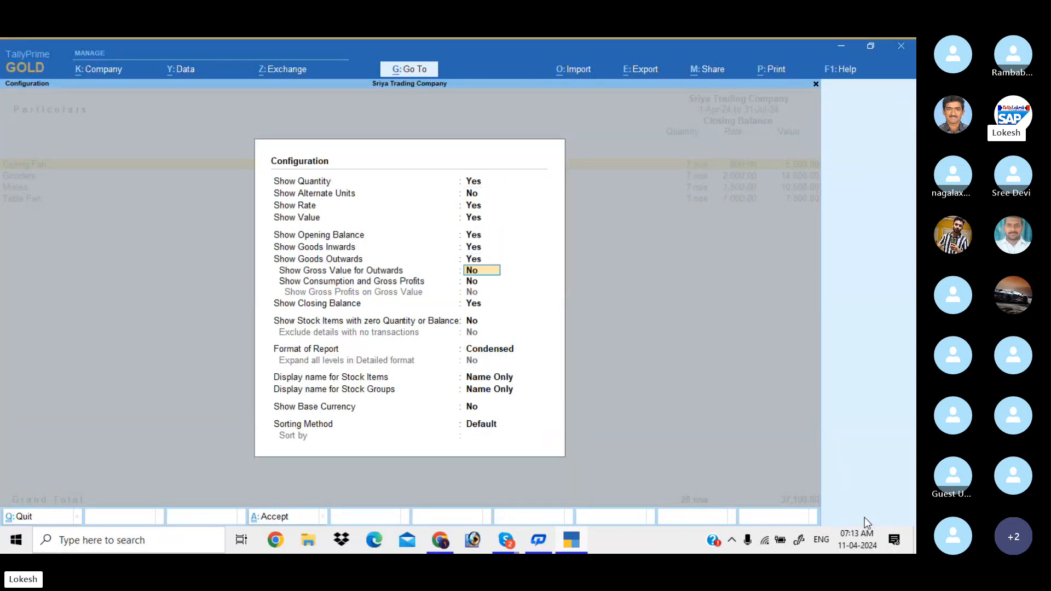
pyautogui.press('Return')
pyautogui.press('Return')
pyautogui.press('Return')
pyautogui.press('Return')
pyautogui.press('Return')
pyautogui.press('Return')
pyautogui.press('Return')
pyautogui.press('Return')
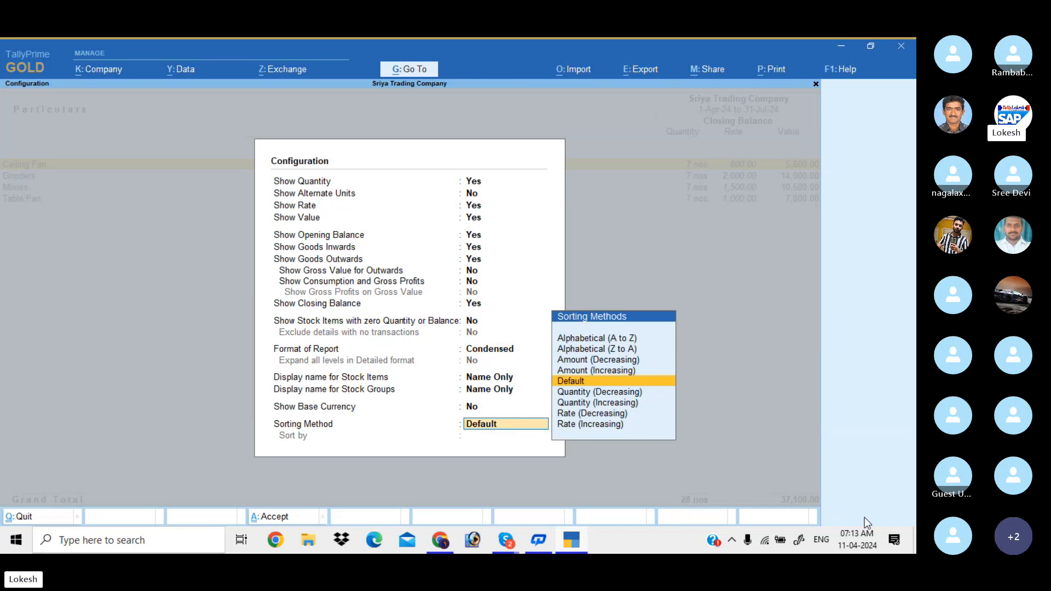
pyautogui.press('Return')
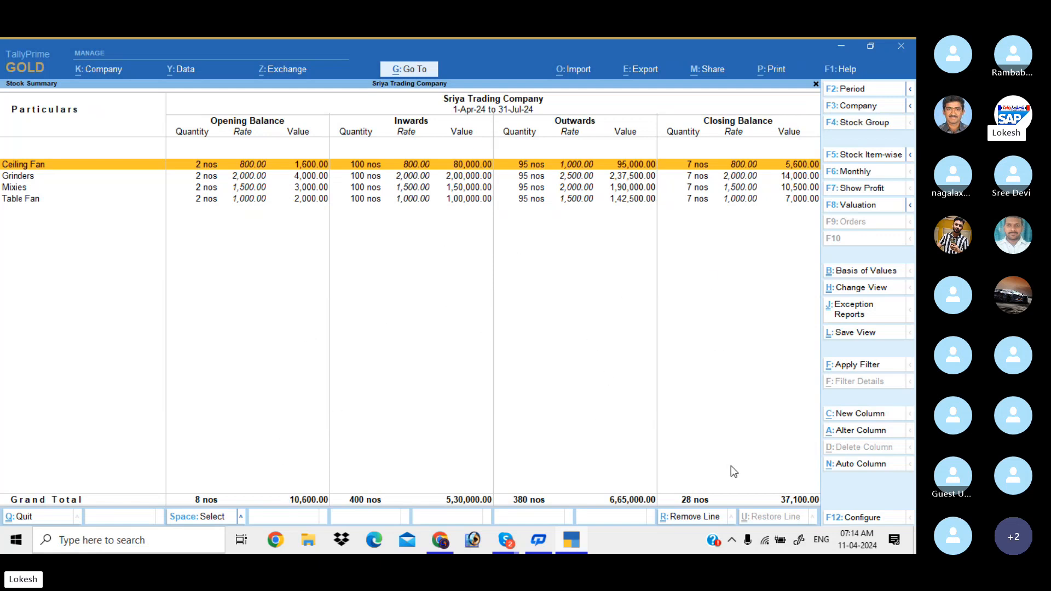
# Go through the stock items in the Stock Summary down to Table Fan, and close the report
pyautogui.press('Down')
pyautogui.press('Down')
pyautogui.press('Down')
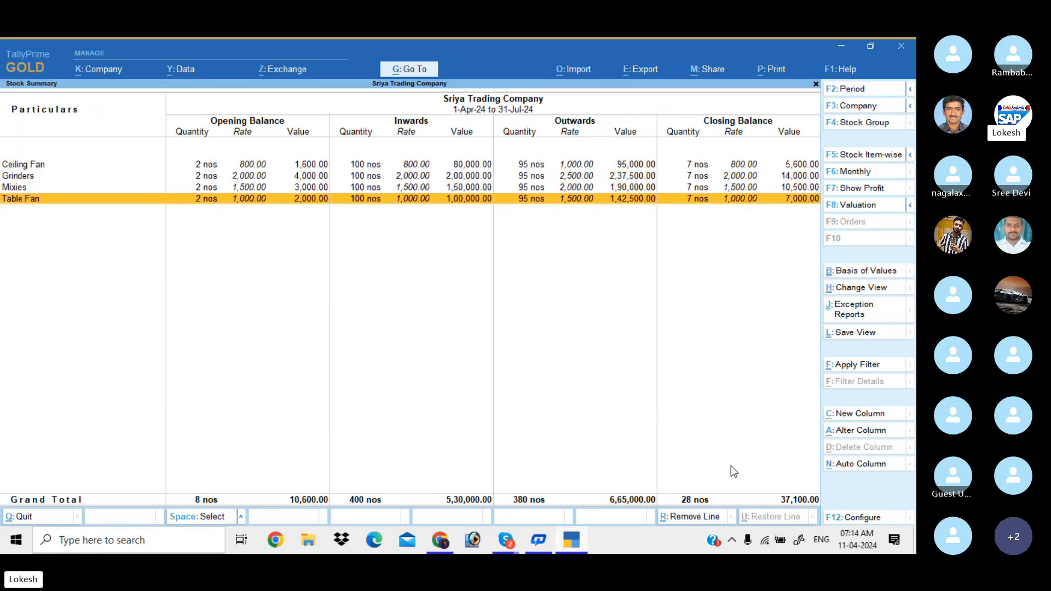
pyautogui.press('Escape')
# Open the Dashboard, examine its tiles down to Inventory Details, and return to the Gateway of Tally
pyautogui.press('Down')
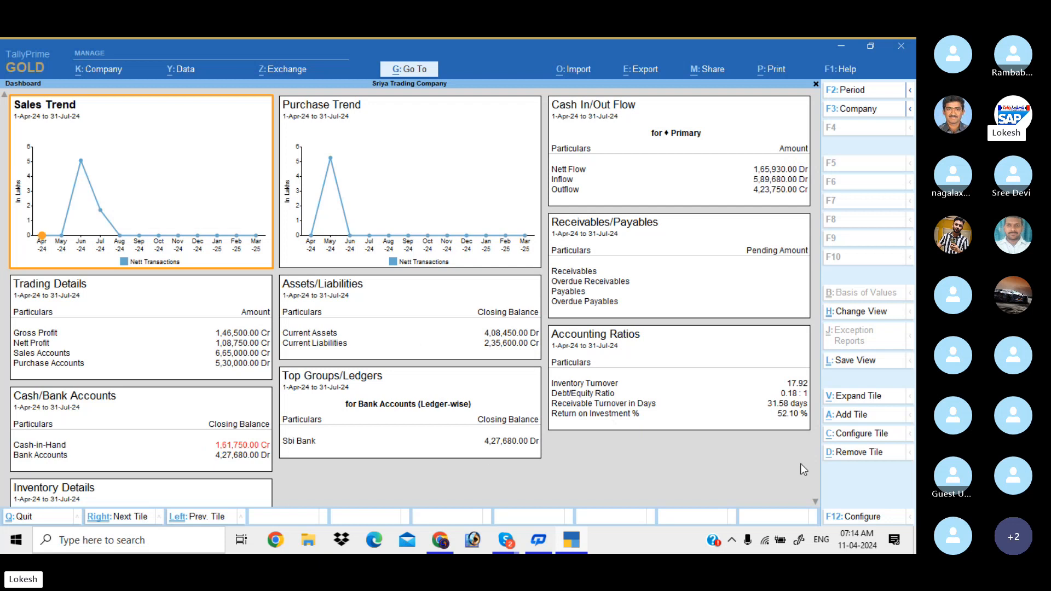
pyautogui.click(816, 503)
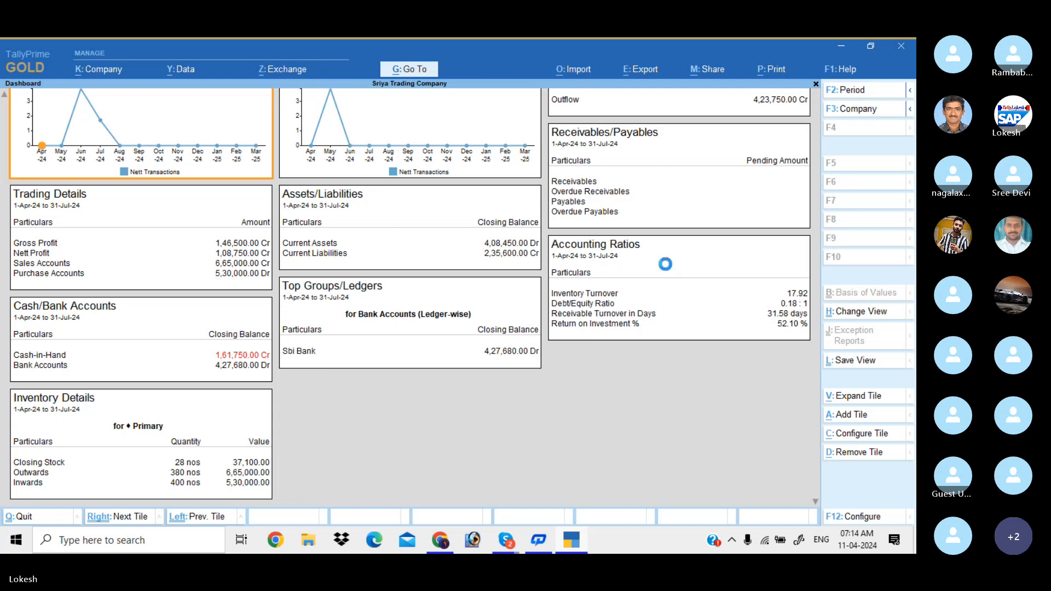
pyautogui.press('Escape')
pyautogui.press('Up')
pyautogui.press('Up')
pyautogui.press('Up')
pyautogui.press('Up')
pyautogui.press('Up')
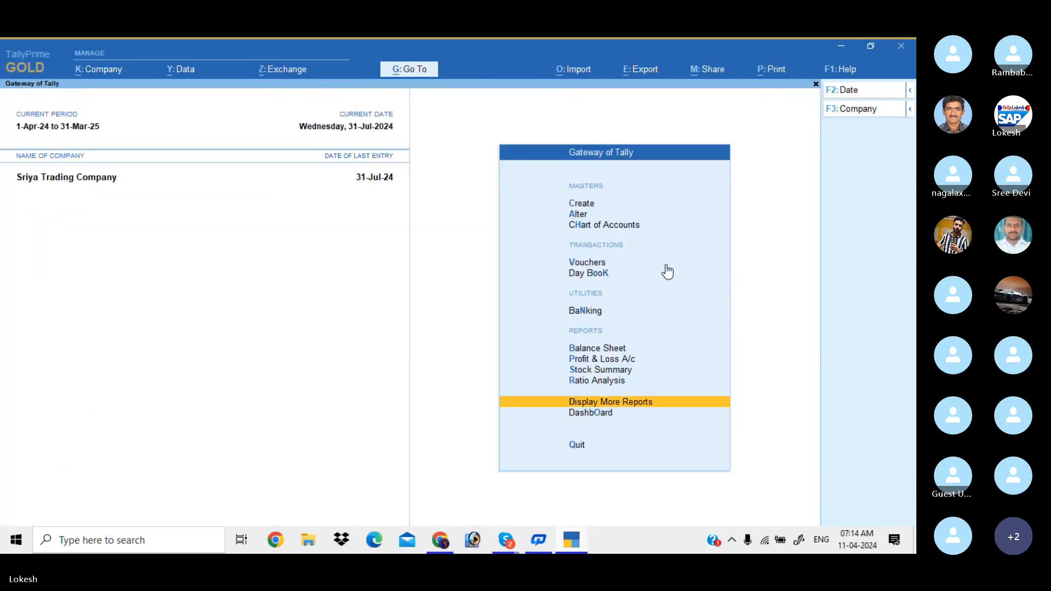
# Open the Balance Sheet, expand it to the detailed view to examine its liabilities and assets, and close the report
pyautogui.press('Up')
pyautogui.press('Down')
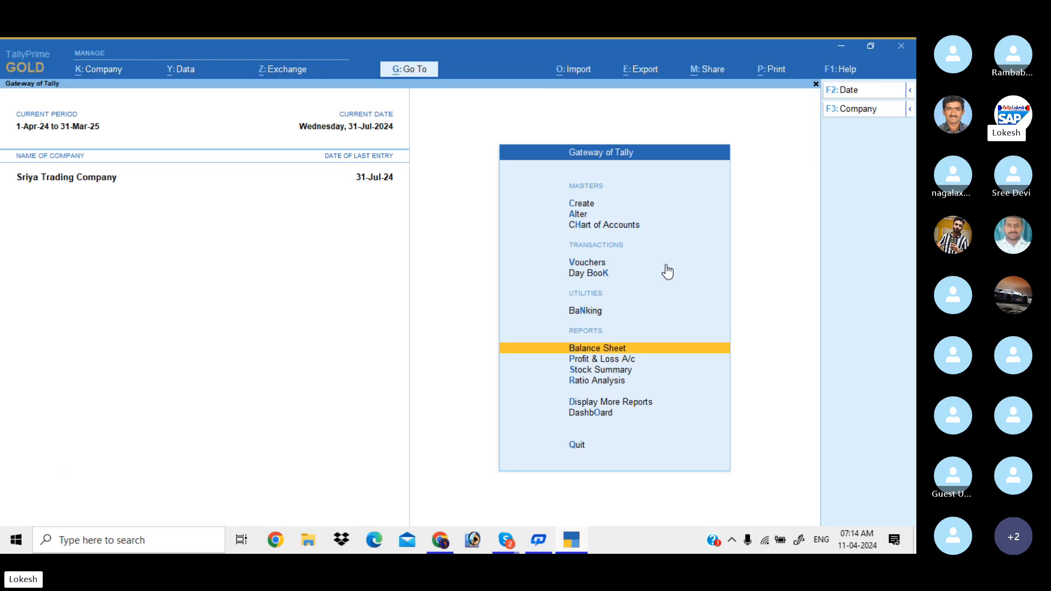
pyautogui.press('Return')
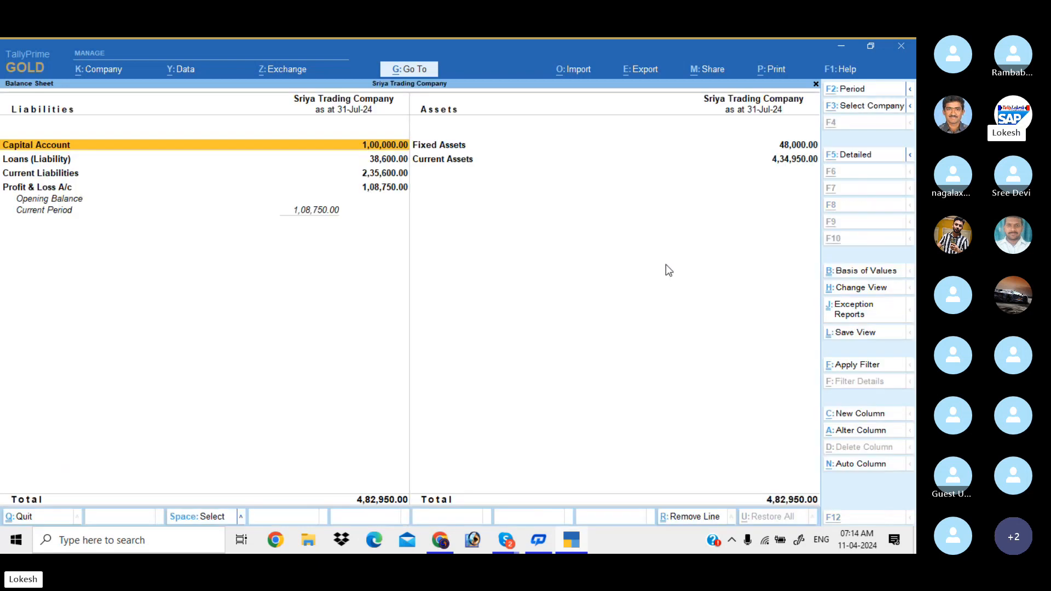
pyautogui.hotkey('alt', 'F5')
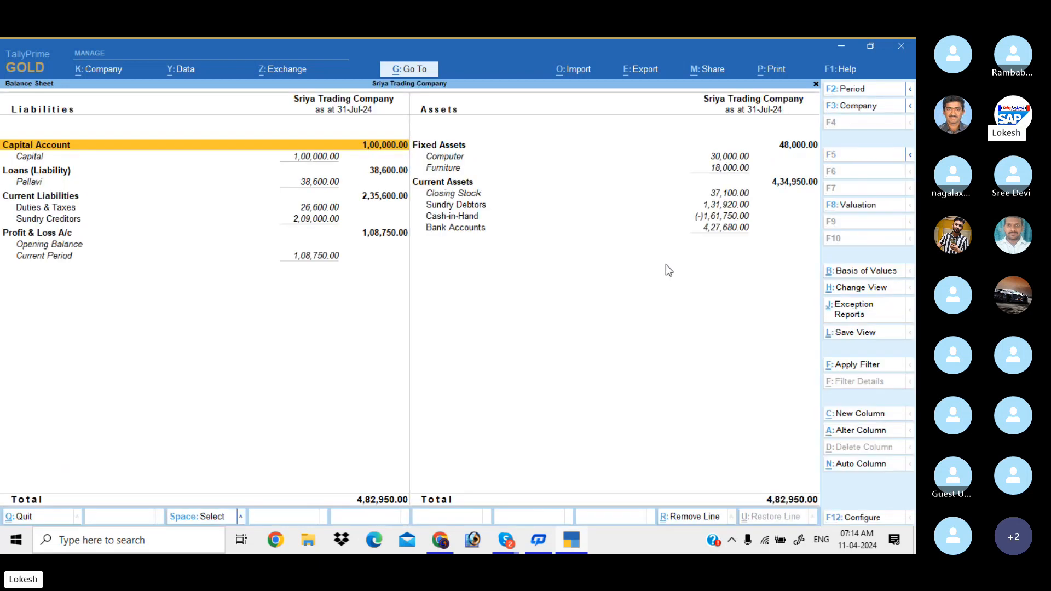
pyautogui.press('Escape')
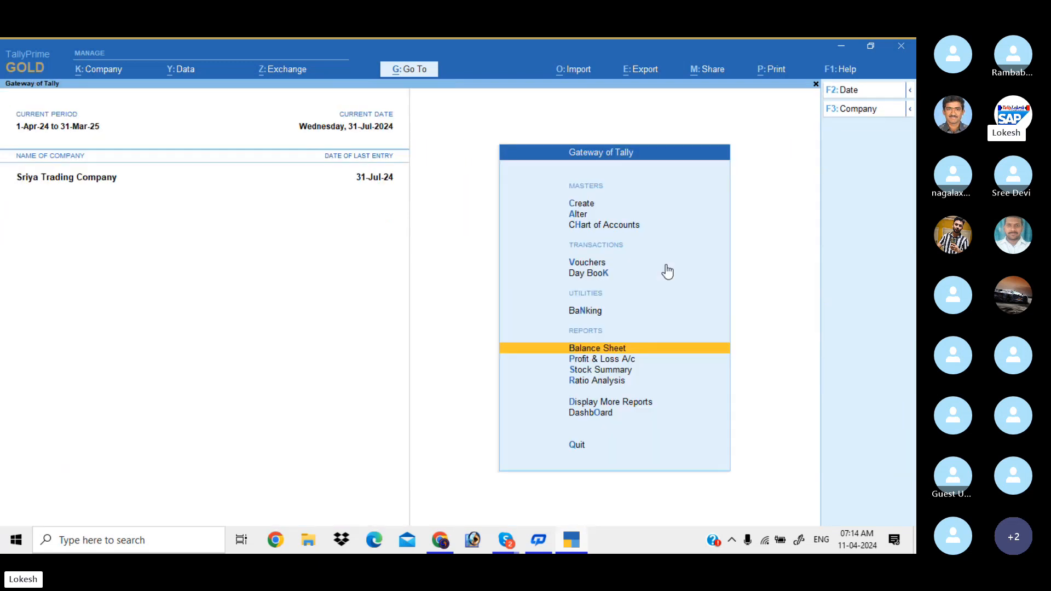
# Open the Account Books list from the additional reports of Sriya Trading Company
pyautogui.press('Down')
pyautogui.press('Down')
pyautogui.press('Down')
pyautogui.press('Down')
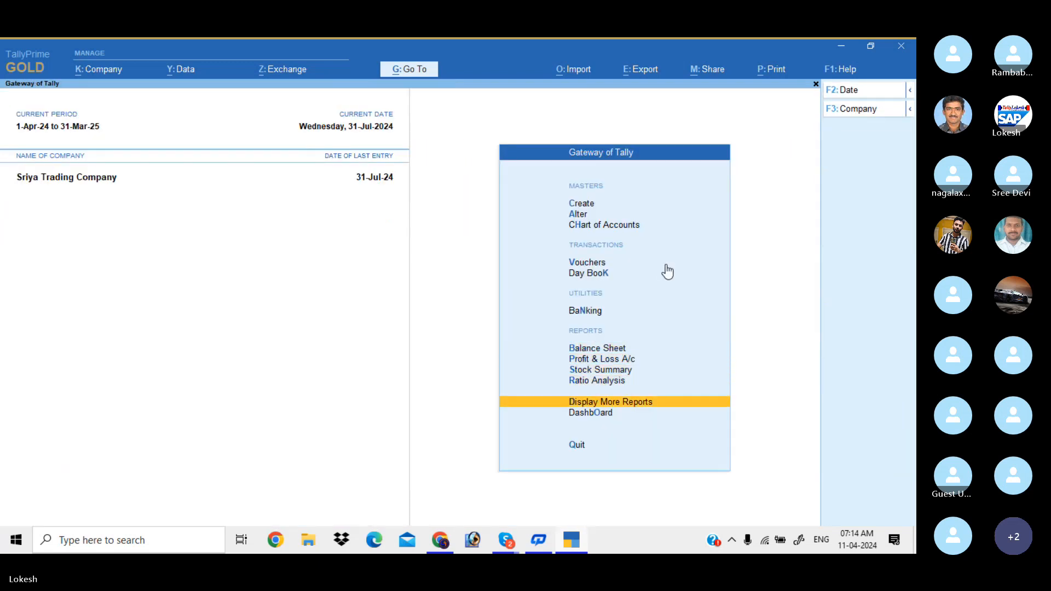
pyautogui.press('Return')
pyautogui.press('Down')
pyautogui.press('Down')
pyautogui.press('Down')
pyautogui.press('Down')
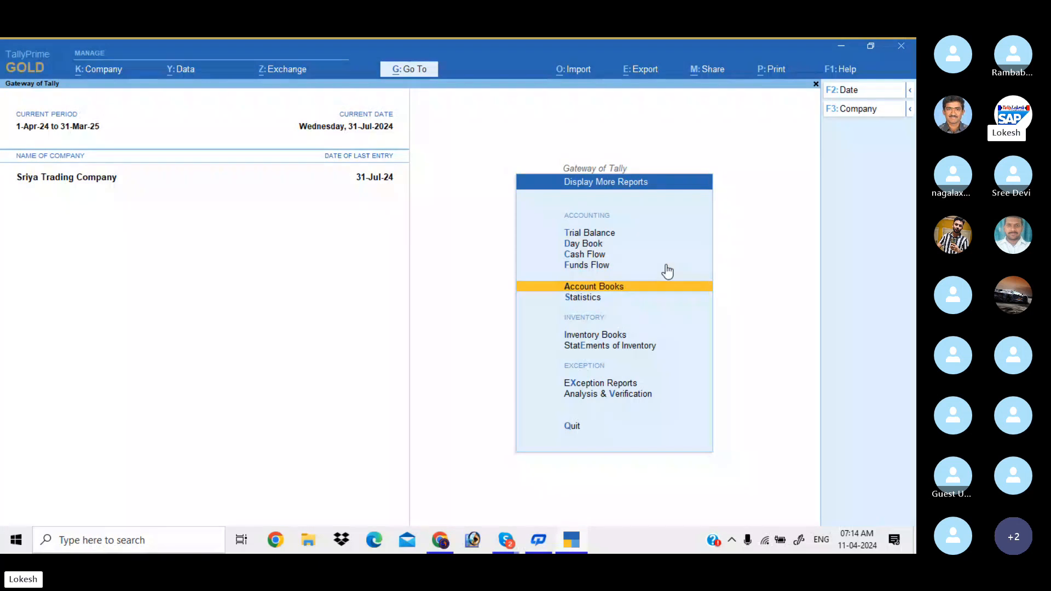
pyautogui.press('Return')
# Open the Payment Register, look into its July vouchers, and return to the Account Books list
pyautogui.press('Down')
pyautogui.press('Down')
pyautogui.press('Down')
pyautogui.press('Down')
pyautogui.press('Down')
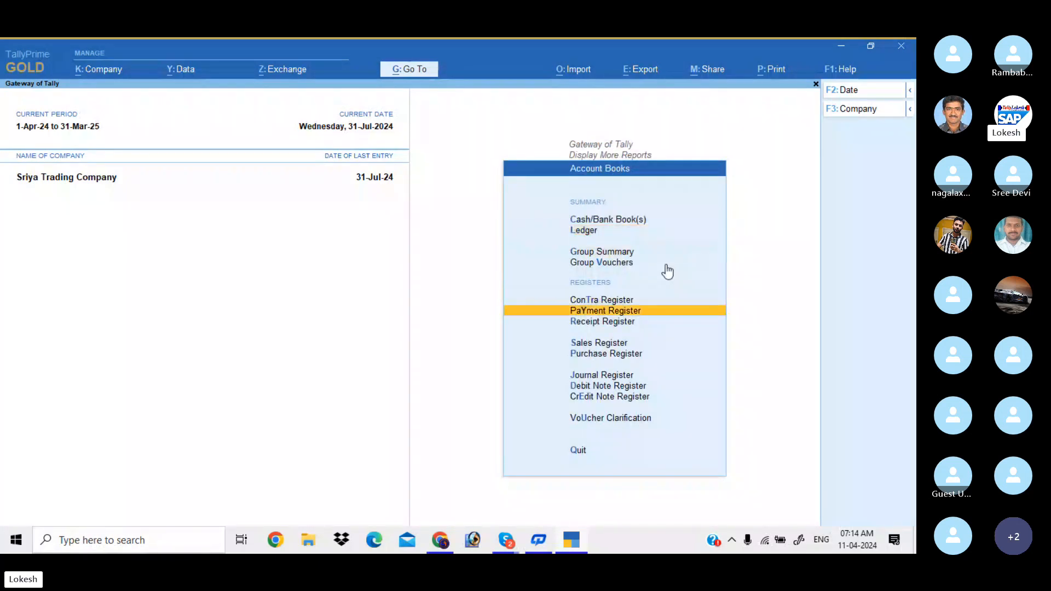
pyautogui.press('Return')
pyautogui.press('Return')
pyautogui.press('Escape')
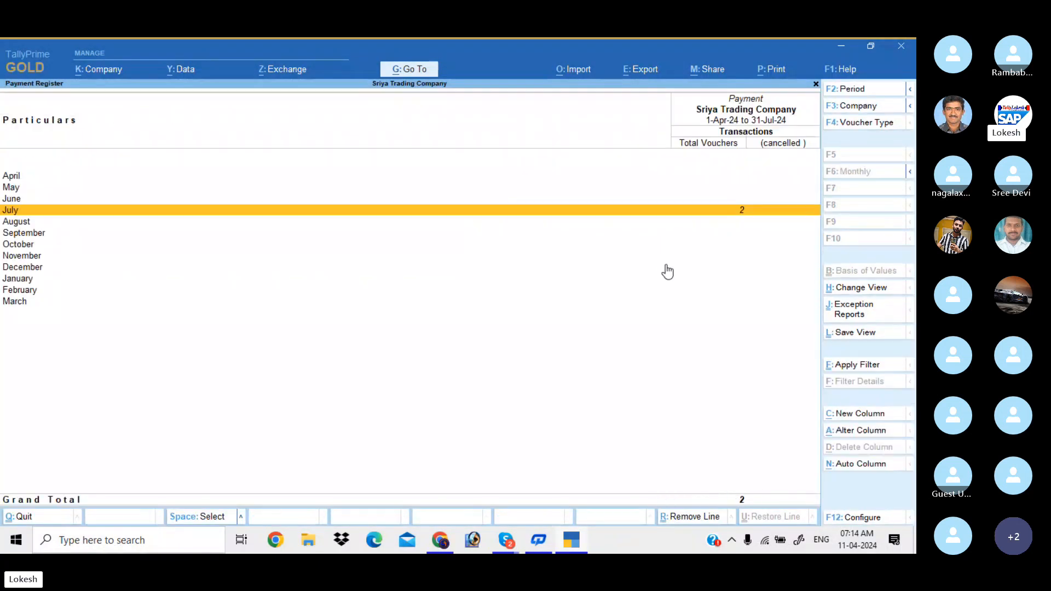
pyautogui.press('Escape')
# View the monthly figures in the Receipt Register and the Sales Register, closing each register after viewing it
pyautogui.press('Down')
pyautogui.press('Return')
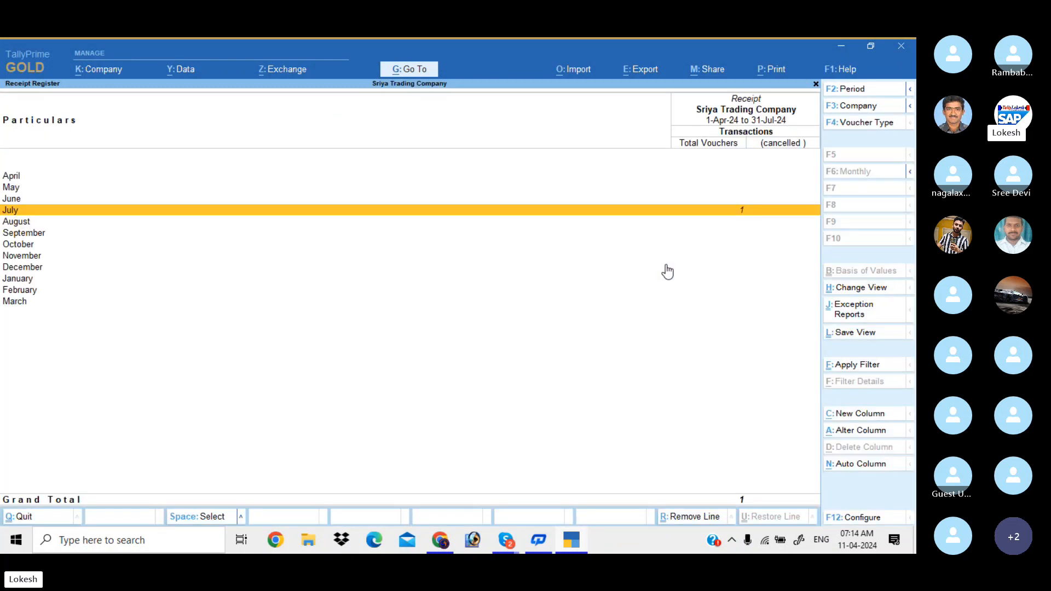
pyautogui.press('Escape')
pyautogui.press('Down')
pyautogui.press('Return')
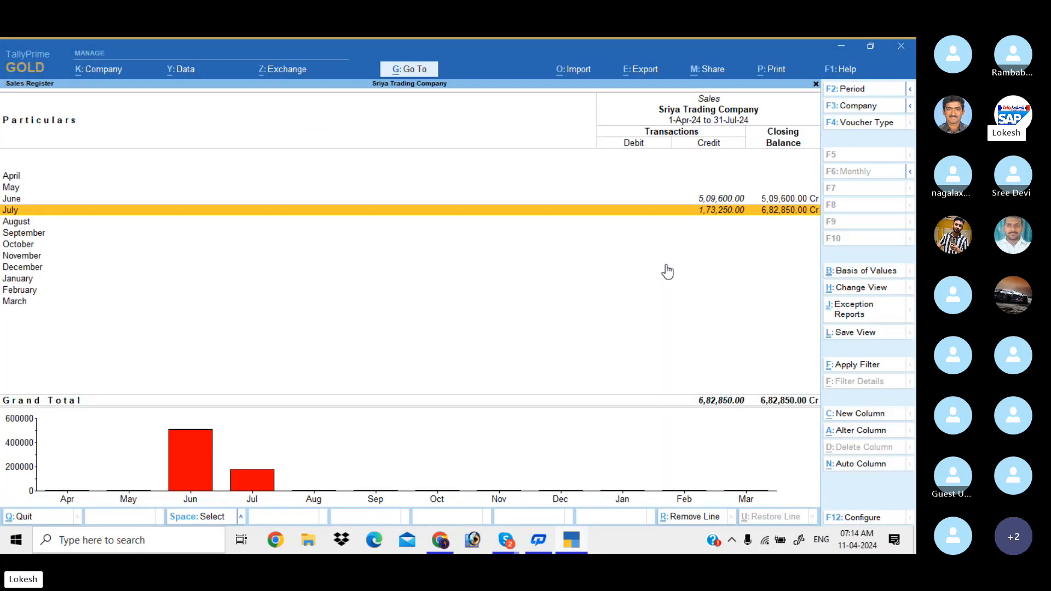
pyautogui.press('Up')
pyautogui.press('Down')
pyautogui.press('Escape')
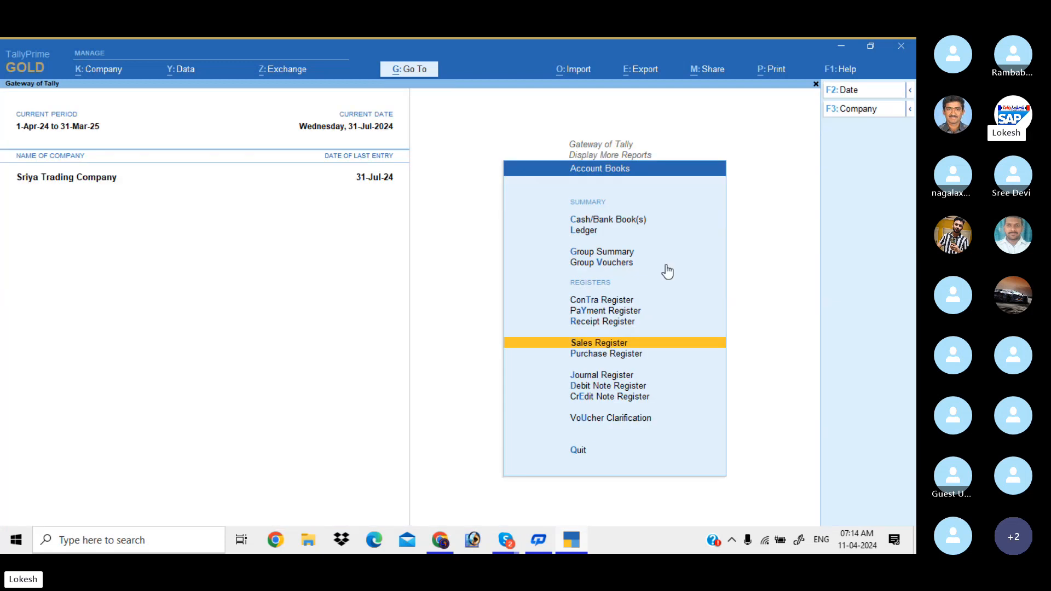
# View the monthly figures in the Purchase Register and return to the Gateway of Tally
pyautogui.press('Down')
pyautogui.press('Return')
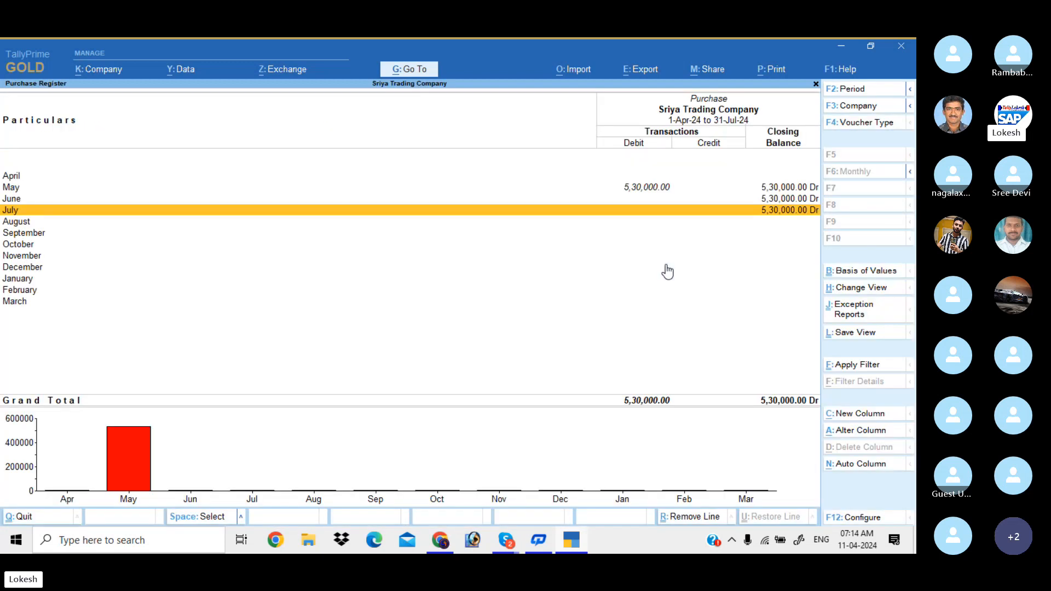
pyautogui.press('Escape')
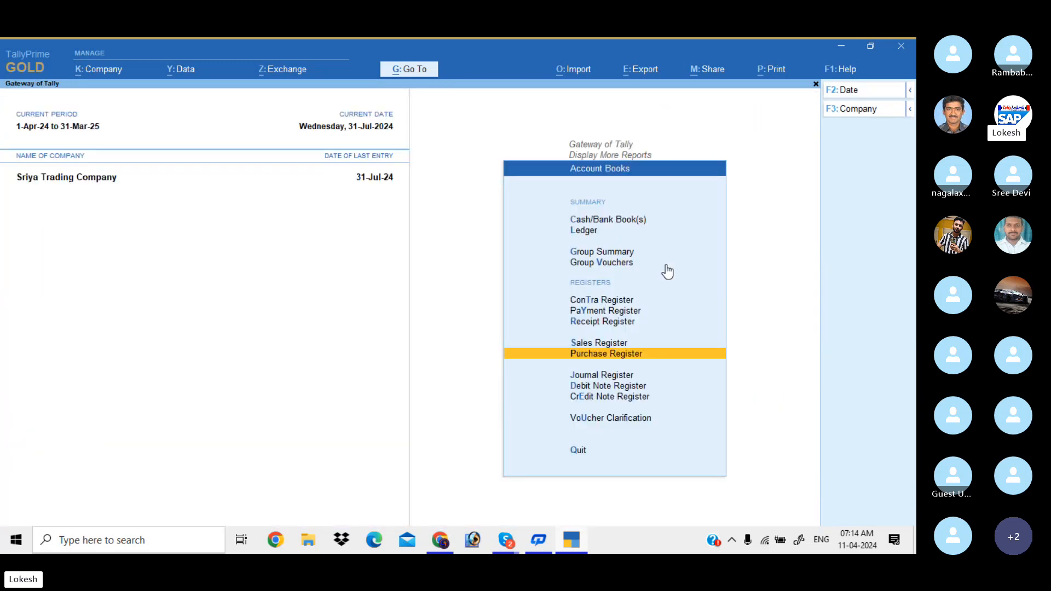
pyautogui.press('Escape')
pyautogui.press('Escape')
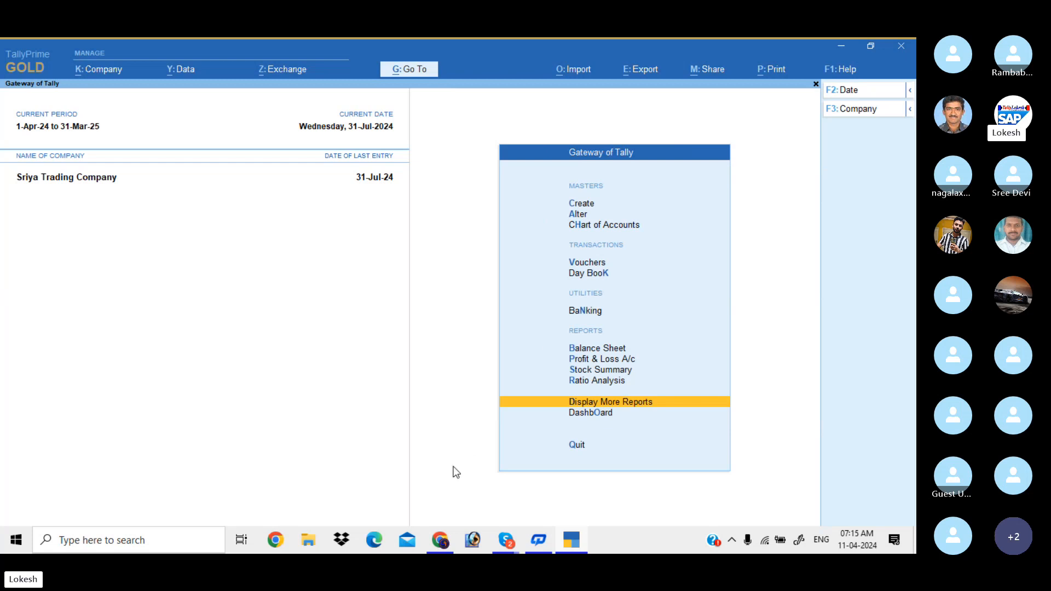
# Switch to the Skype window showing the Tally Group 46 call
pyautogui.moveTo(506, 543)
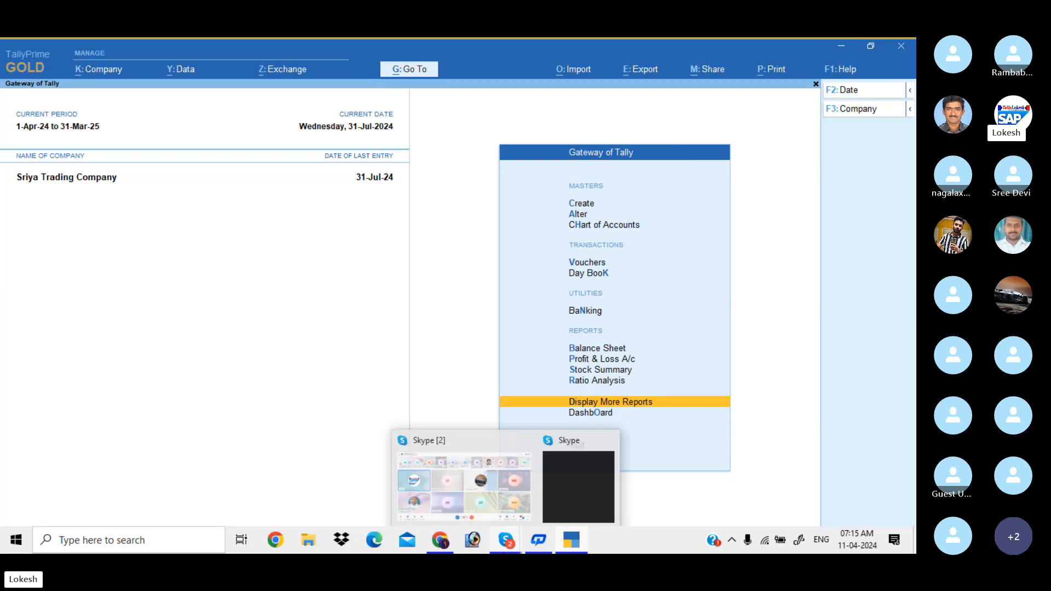
pyautogui.click(489, 489)
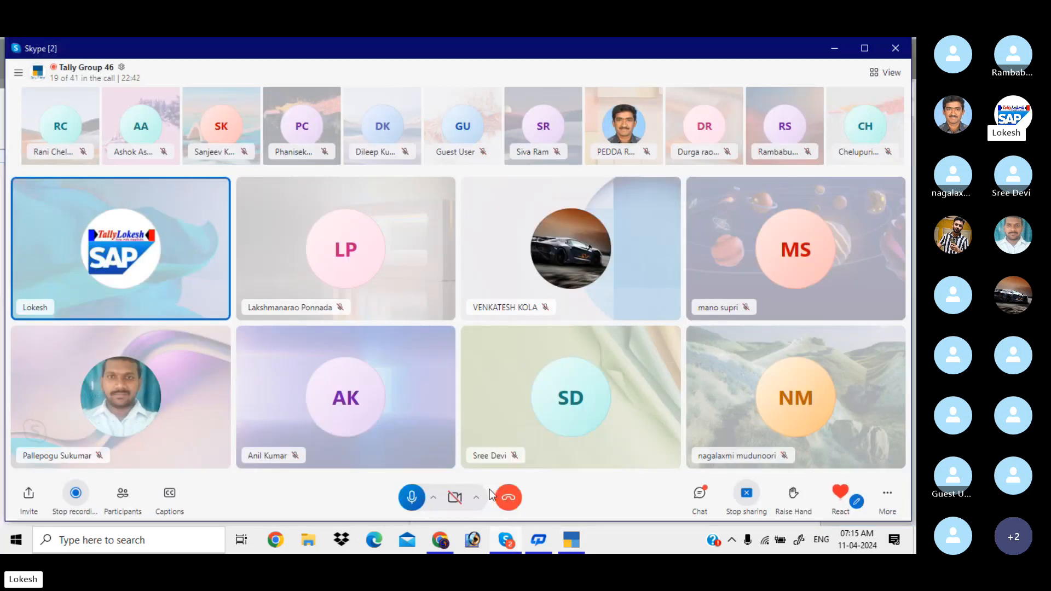